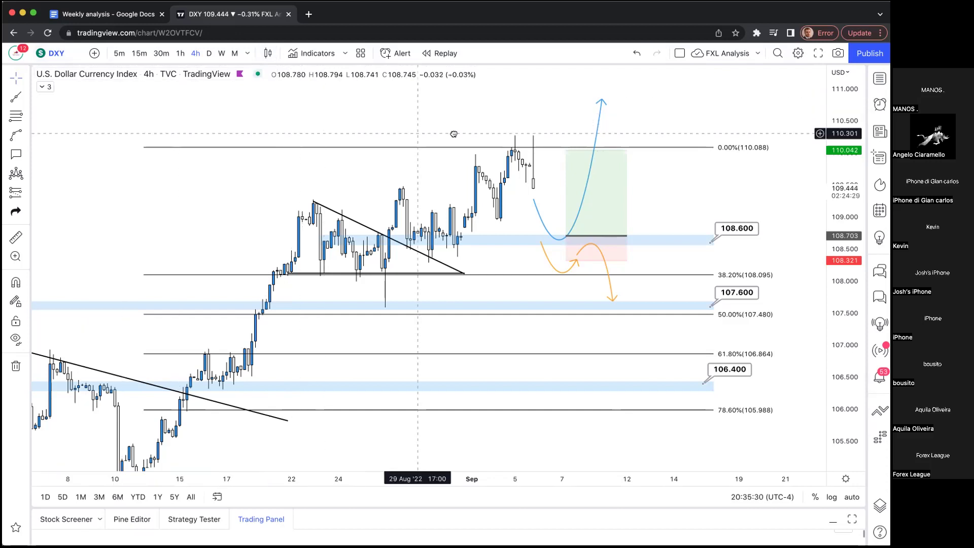
# - Switch the DXY chart to the daily timeframe and reset the chart view
pyautogui.hscroll(-2, 419, 132)
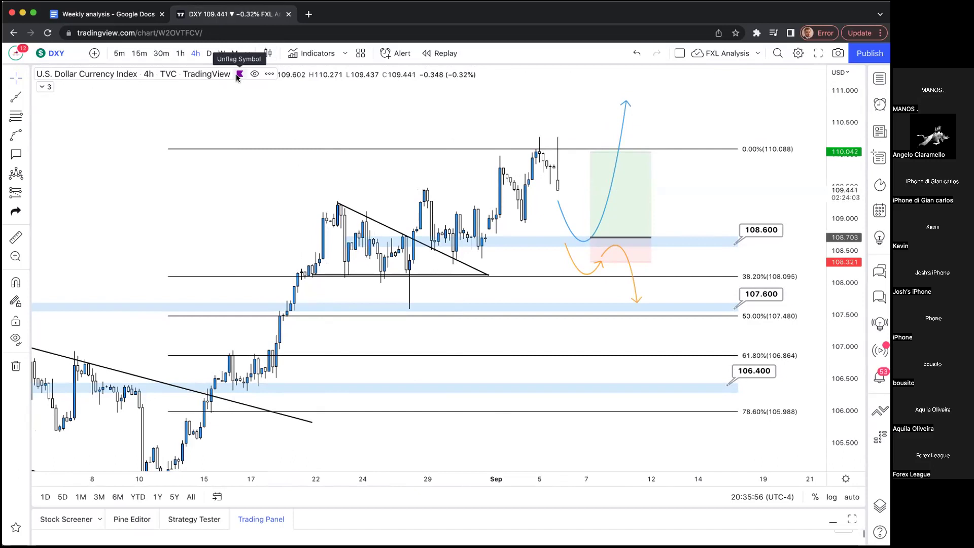
pyautogui.click(194, 53)
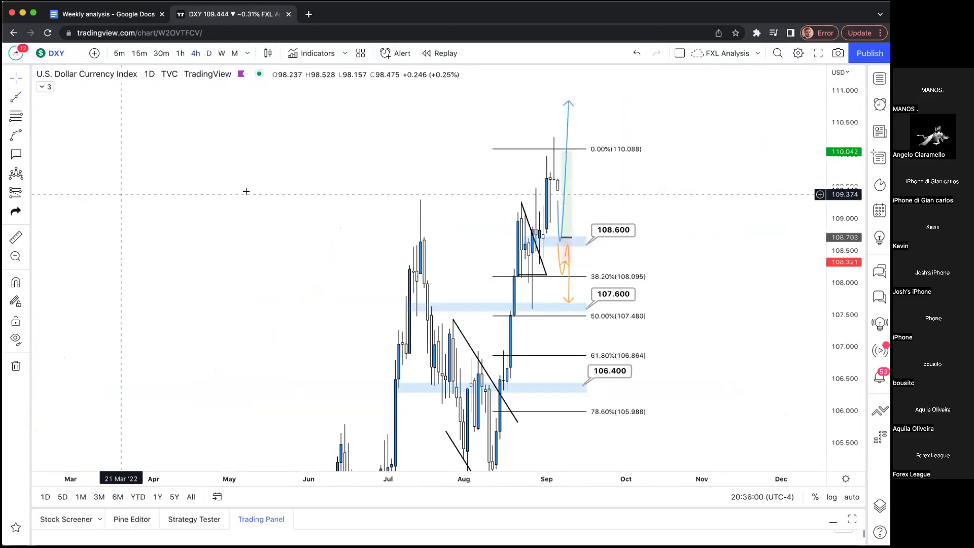
pyautogui.rightClick(267, 194)
pyautogui.click(274, 200)
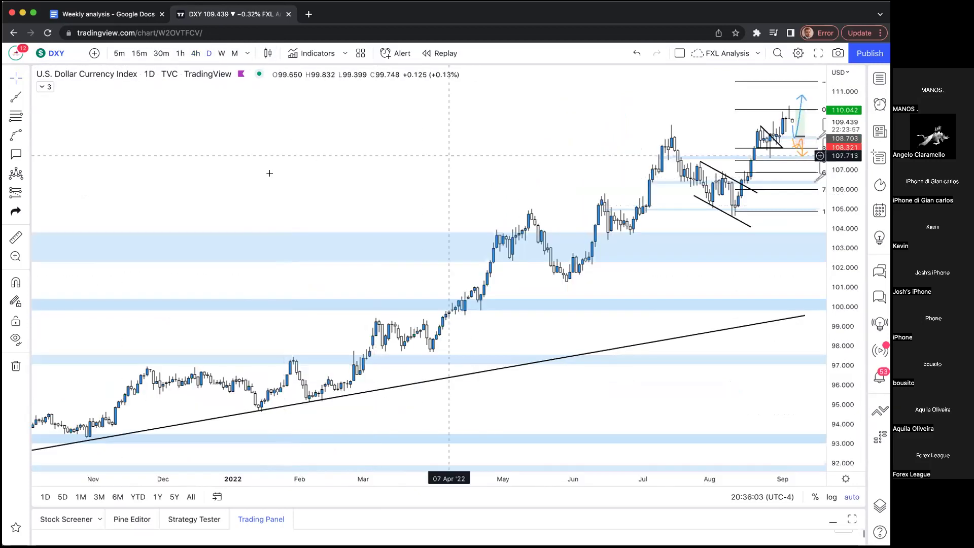
# - Hide all drawings on the daily DXY chart to review the bare price action through 2022
pyautogui.hscroll(5, 268, 169)
pyautogui.click(16, 339)
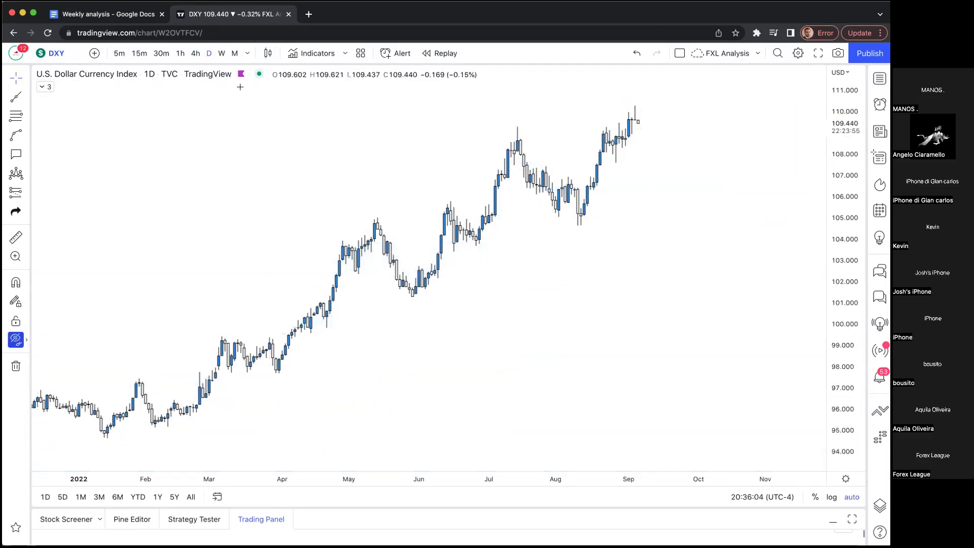
pyautogui.hscroll(2, 306, 142)
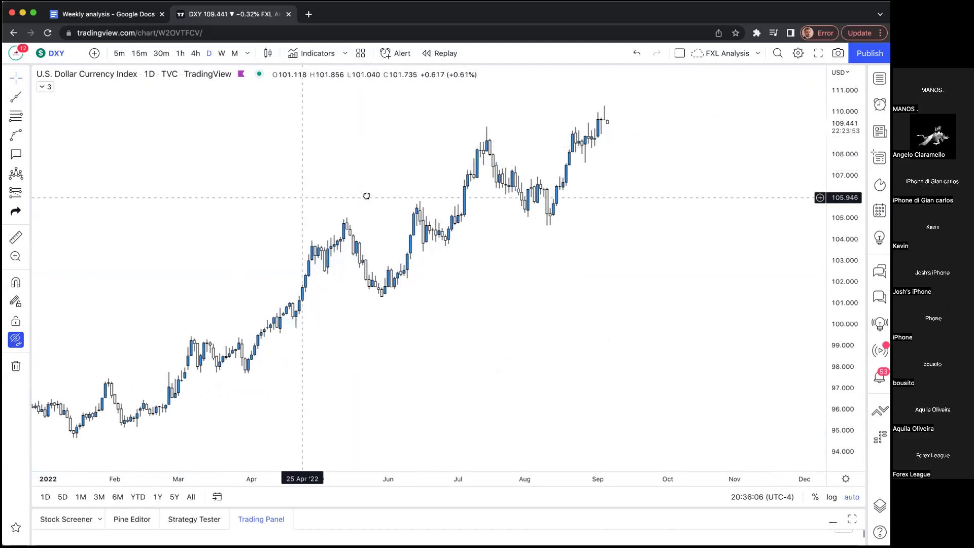
pyautogui.hscroll(-3, 405, 196)
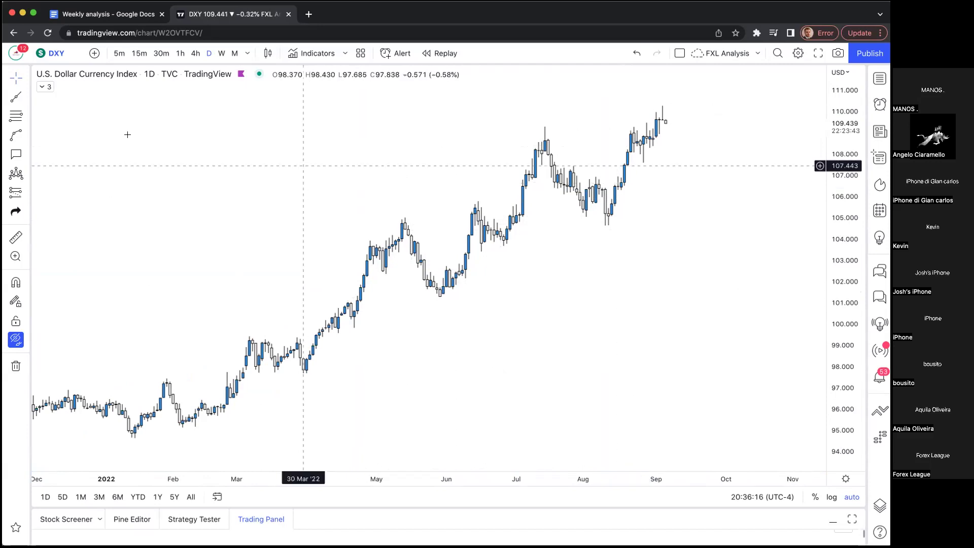
# - Sketch a freehand rising zigzag with the Brush in the empty area above the February 2022 candles, and undo it
pyautogui.click(15, 135)
pyautogui.click(54, 135)
pyautogui.moveTo(168, 258)
pyautogui.mouseDown()
pyautogui.moveTo(199, 143)
pyautogui.moveTo(218, 165)
pyautogui.moveTo(243, 101)
pyautogui.mouseUp()
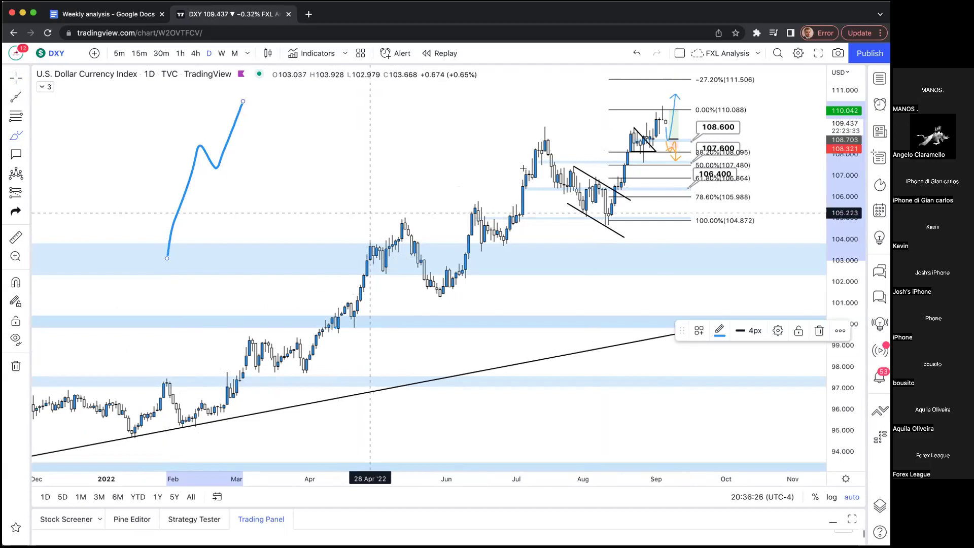
pyautogui.click(636, 53)
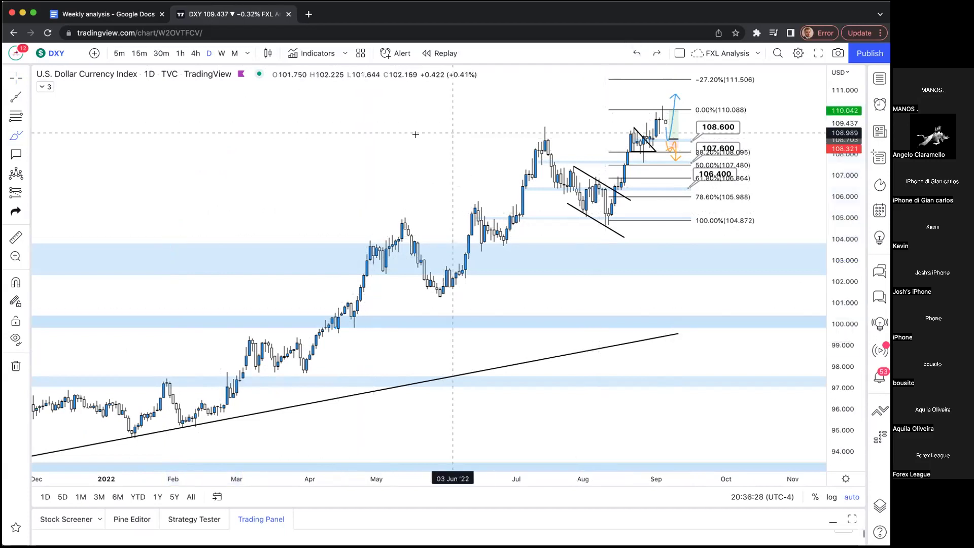
pyautogui.press('super+y')
pyautogui.click(635, 53)
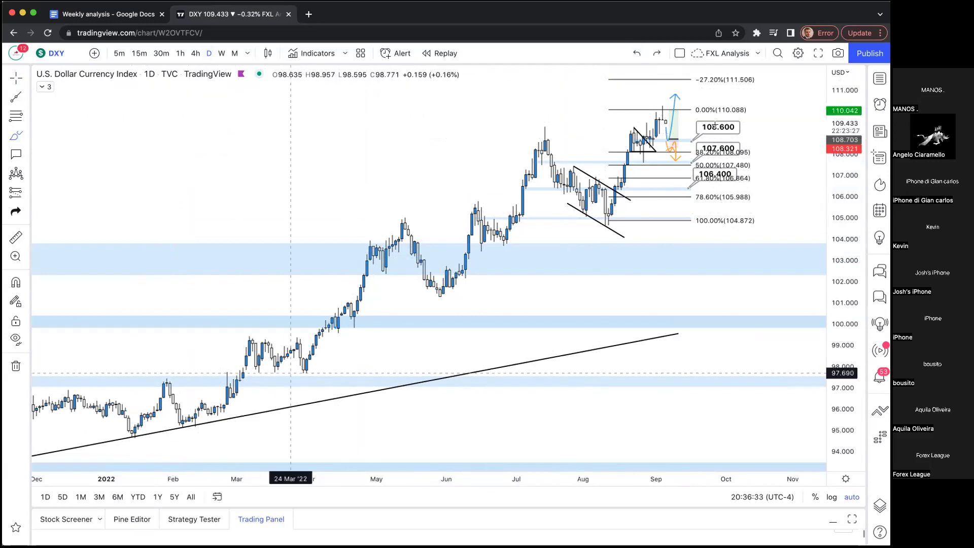
# - Review the daily DXY candles with all drawings hidden, show the drawings again, and switch to the 4-hour timeframe
pyautogui.click(15, 338)
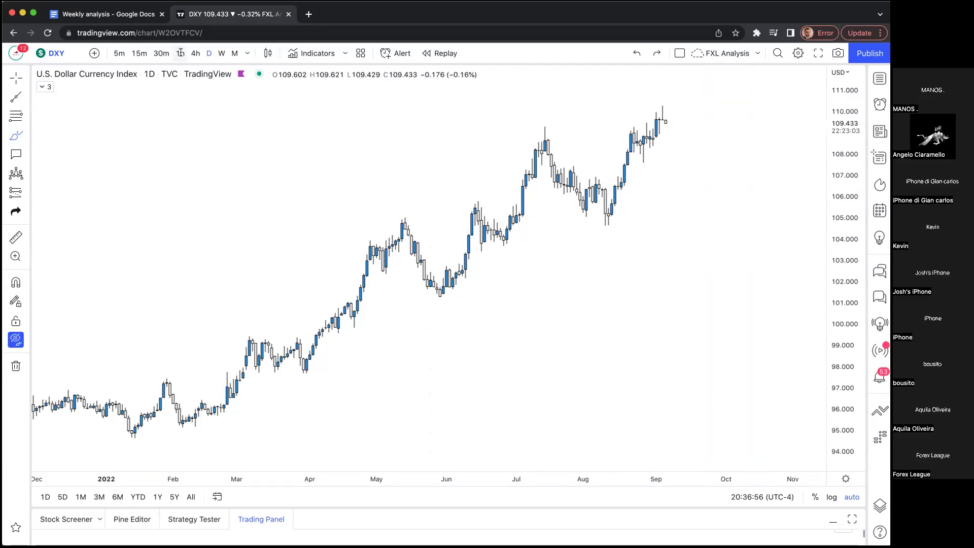
pyautogui.click(18, 337)
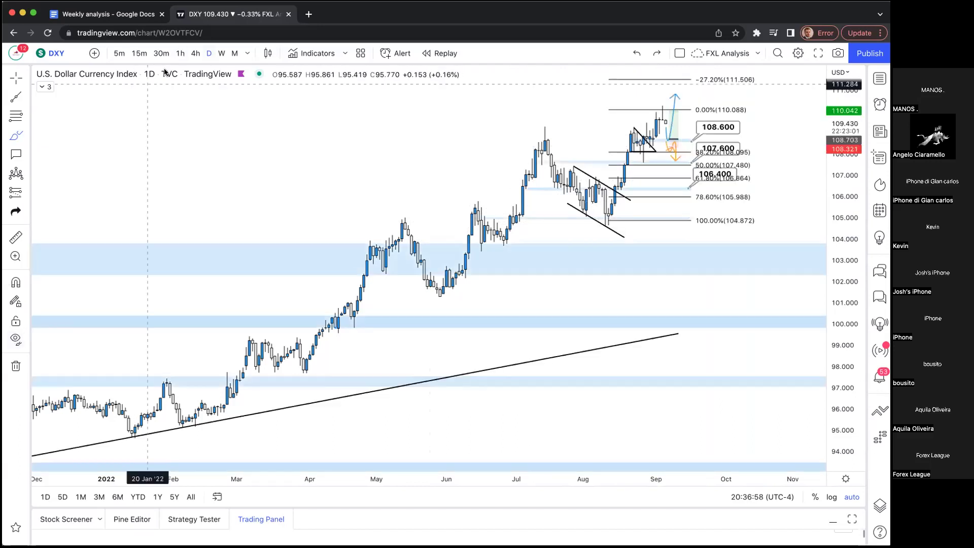
pyautogui.click(195, 53)
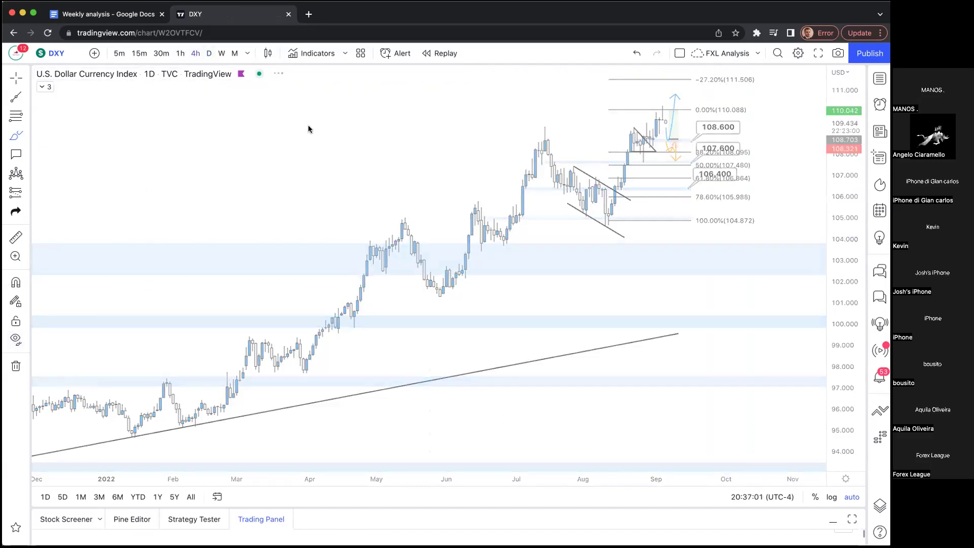
pyautogui.moveTo(269, 172); pyautogui.dragTo(217, 172)
pyautogui.click(637, 53)
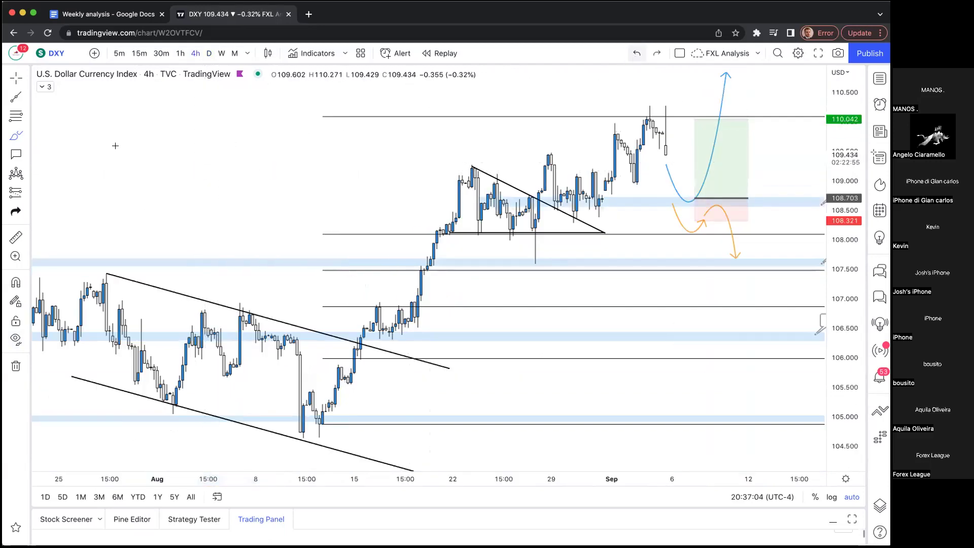
pyautogui.hscroll(5, 261, 198)
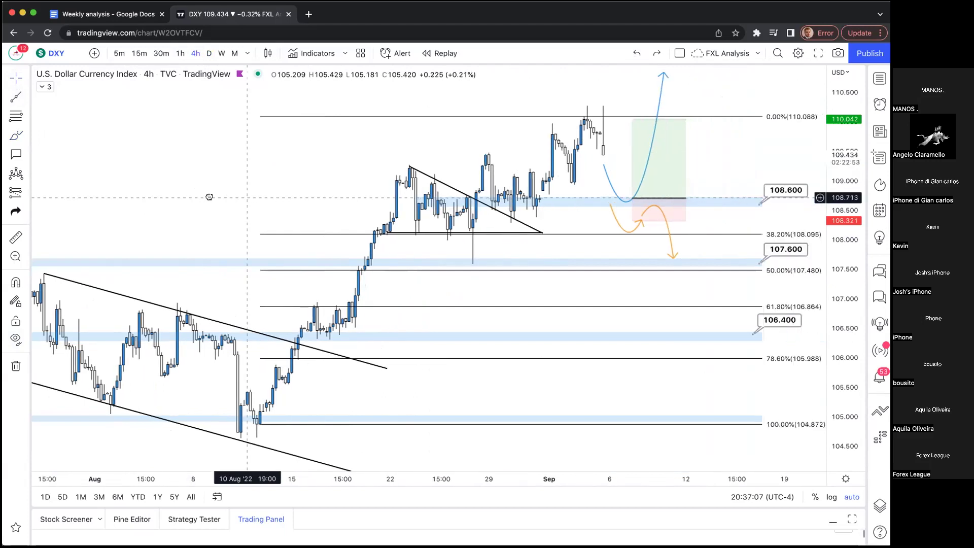
pyautogui.hscroll(2, 672, 184)
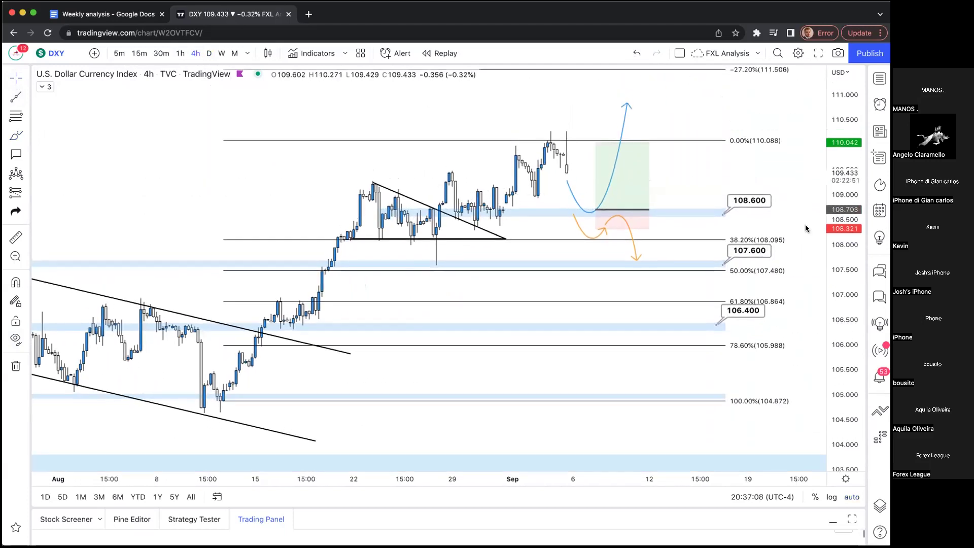
pyautogui.scroll(-1, 690, 254)
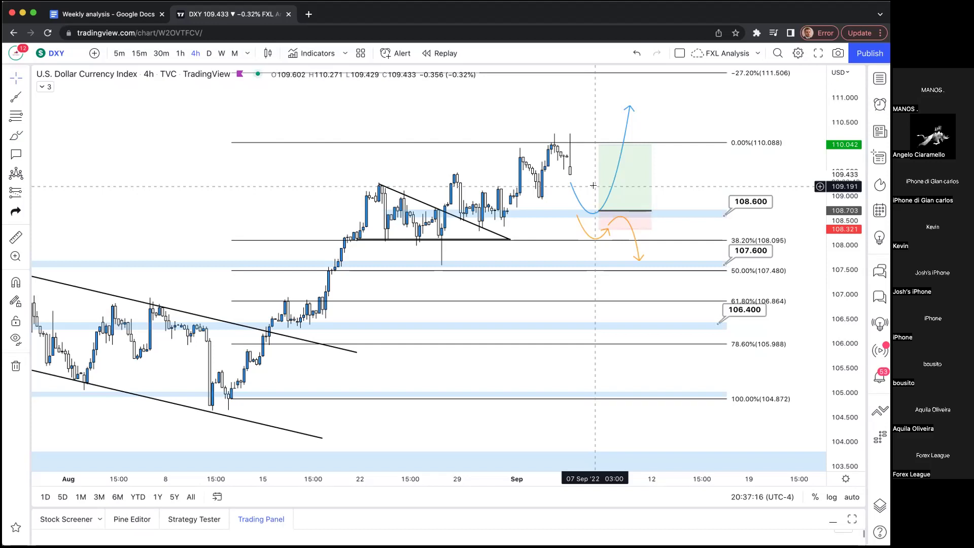
# - Examine the long position at the 108.600 zone, including its target, stop and risk/reward, together with the bullish and bearish projected paths
pyautogui.click(597, 211)
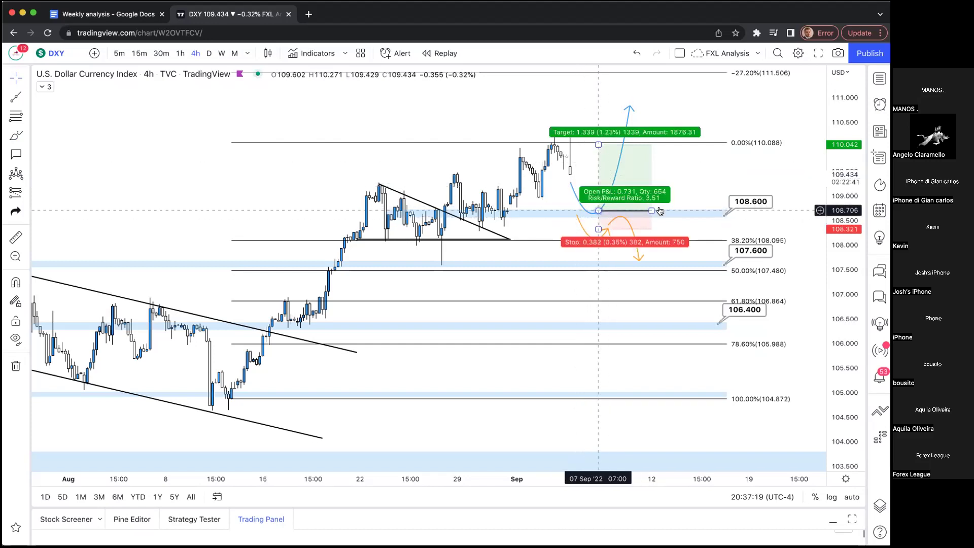
pyautogui.click(591, 214)
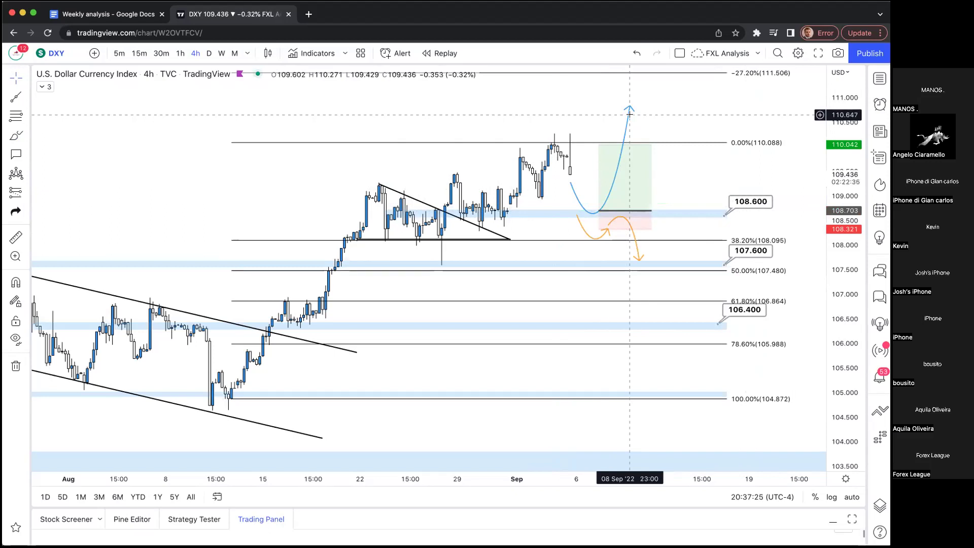
pyautogui.click(597, 218)
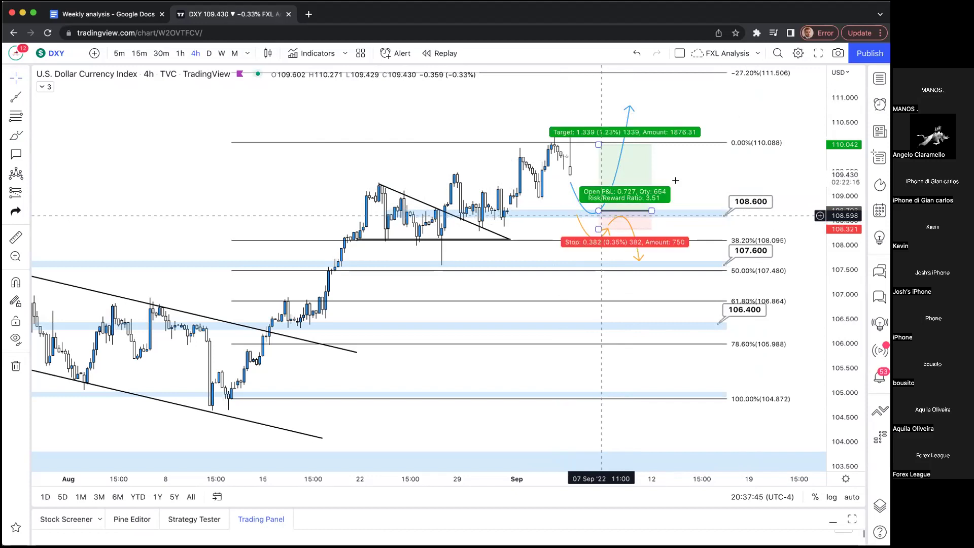
pyautogui.moveTo(680, 179); pyautogui.dragTo(686, 177)
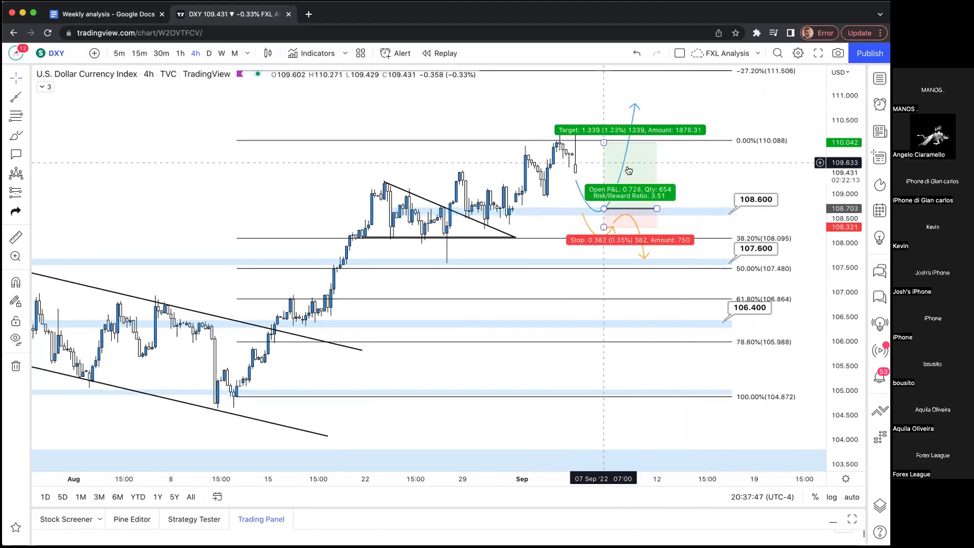
pyautogui.moveTo(405, 168); pyautogui.dragTo(411, 167)
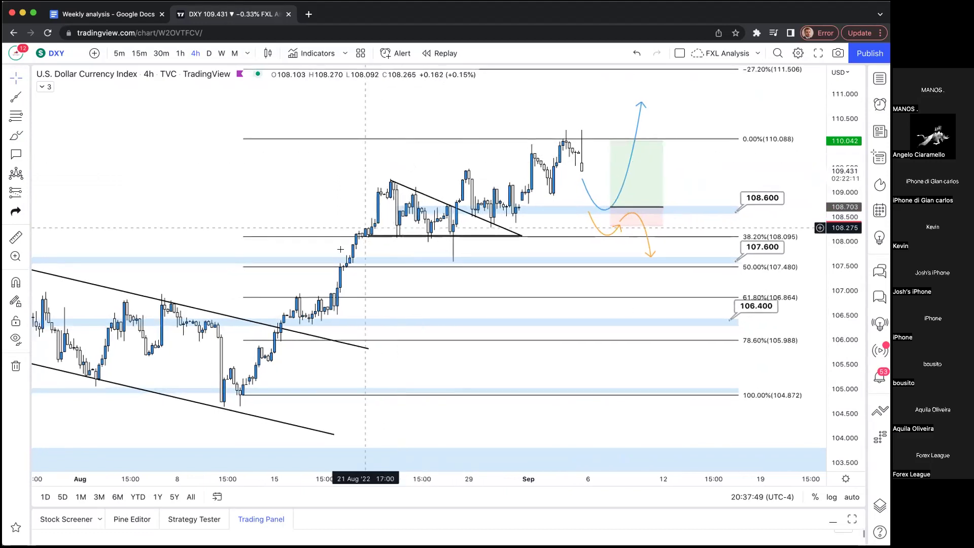
pyautogui.hscroll(-5, 339, 294)
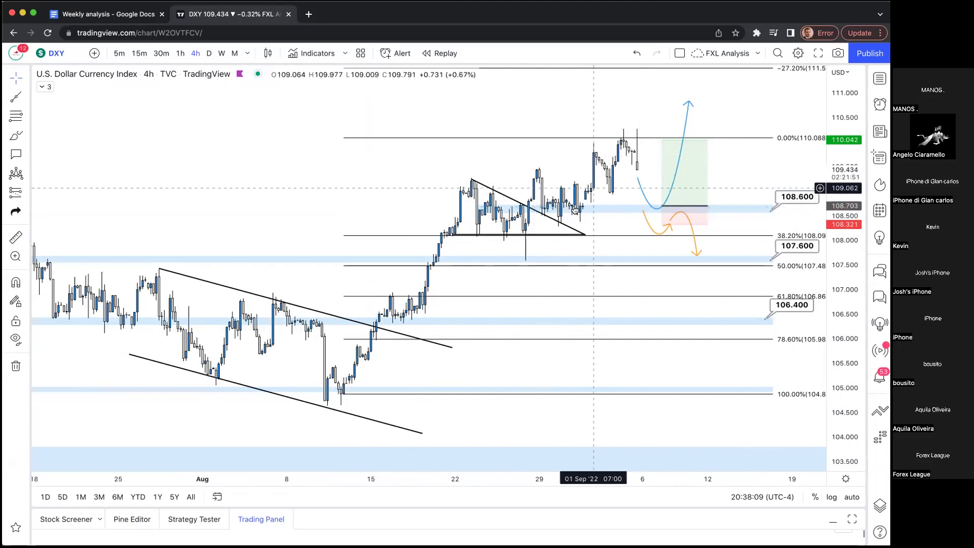
pyautogui.hscroll(5, 572, 113)
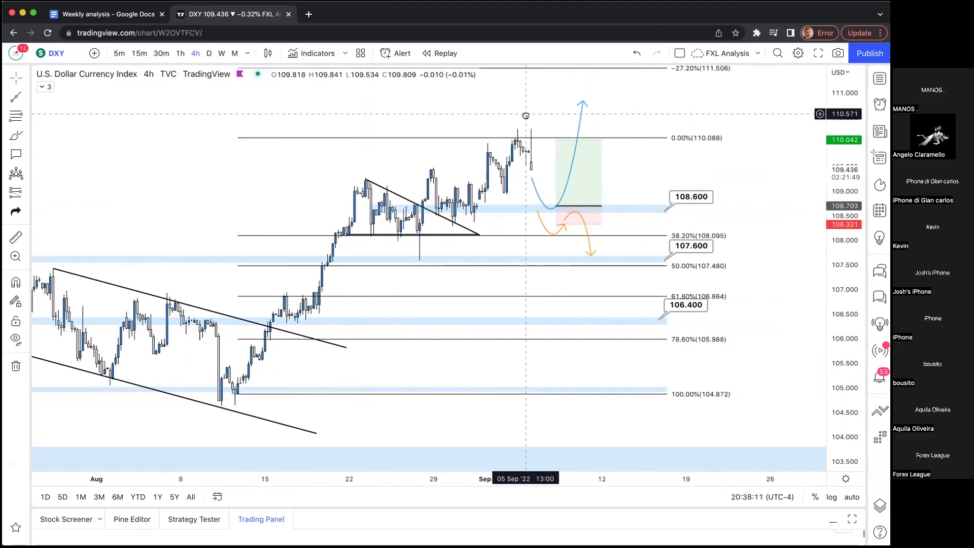
pyautogui.scroll(5, 640, 123)
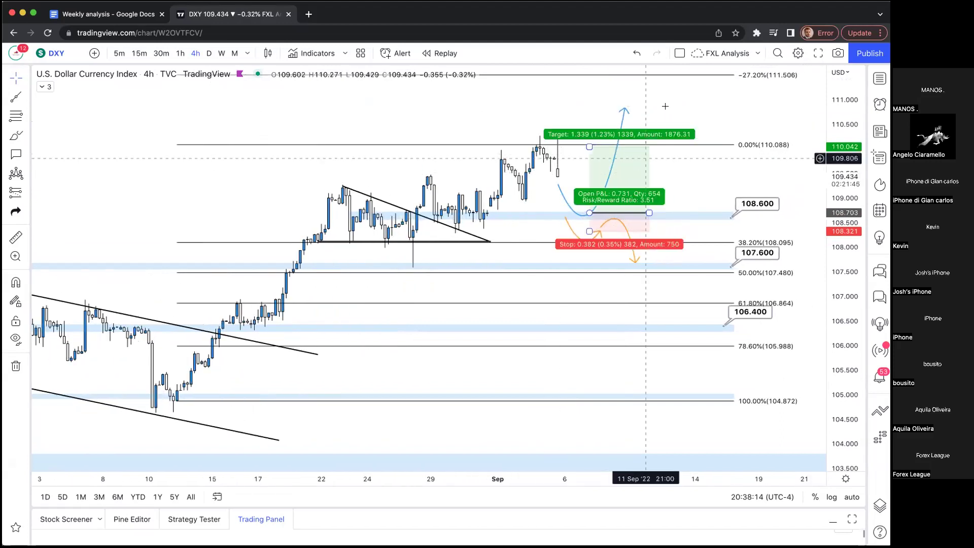
pyautogui.click(555, 213)
pyautogui.press('Escape')
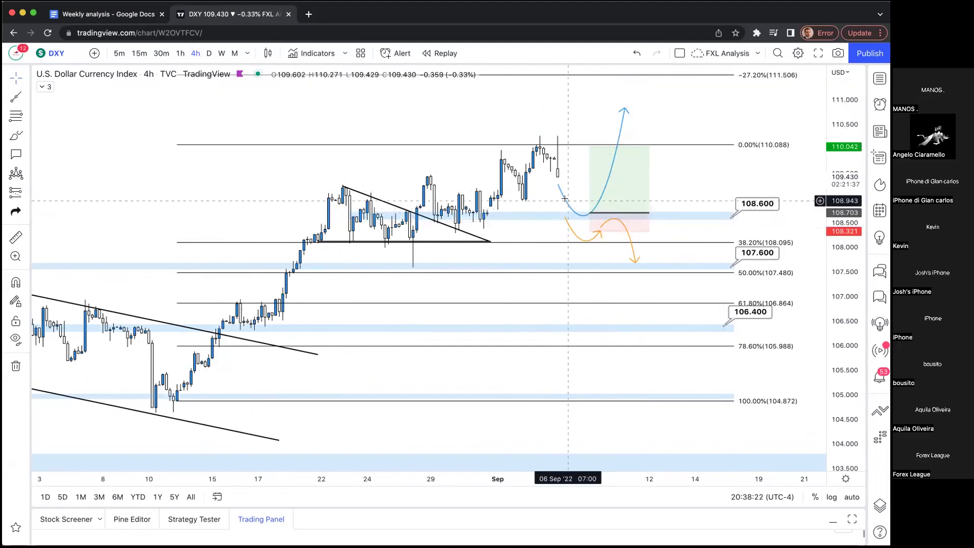
pyautogui.click(592, 214)
pyautogui.click(633, 118)
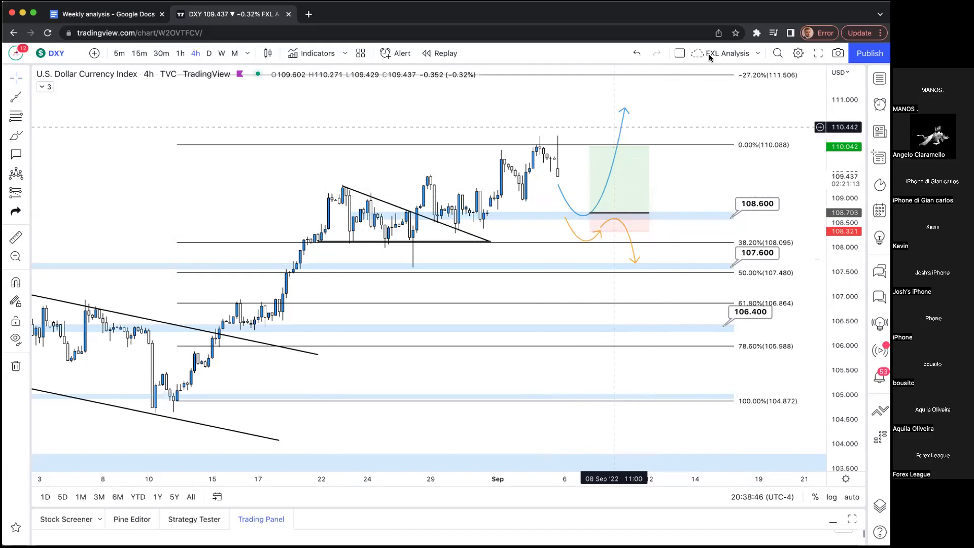
# - Advance to the AUDUSD 4-hour chart and bring the trade setup and the 0.67000 to 0.70000 zones into view
pyautogui.hscroll(-1, 634, 132)
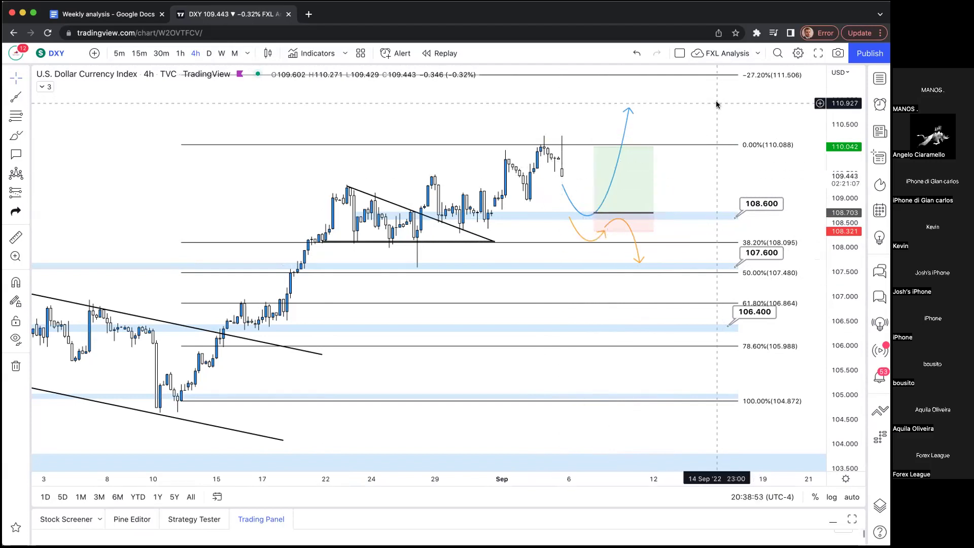
pyautogui.press('space')
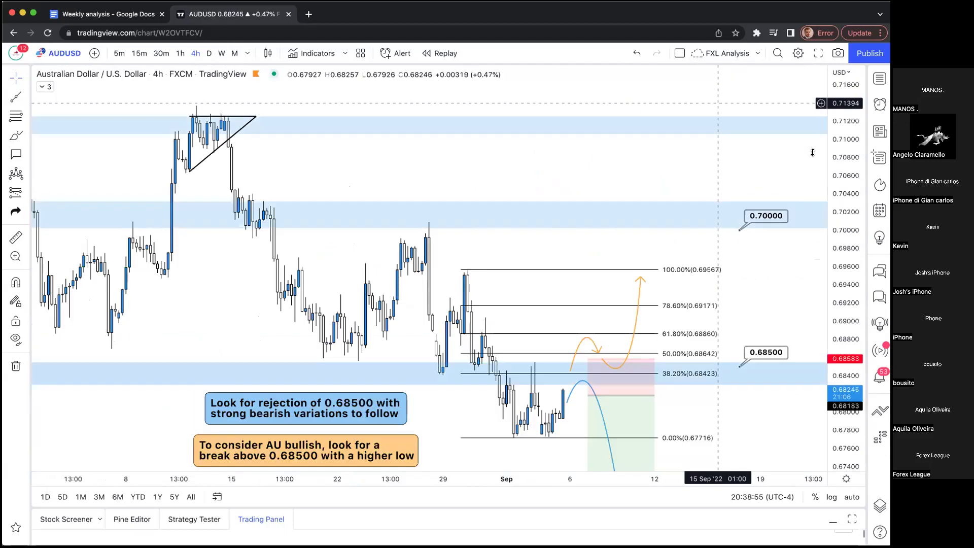
pyautogui.moveTo(761, 266); pyautogui.dragTo(764, 209)
pyautogui.scroll(1, 764, 208)
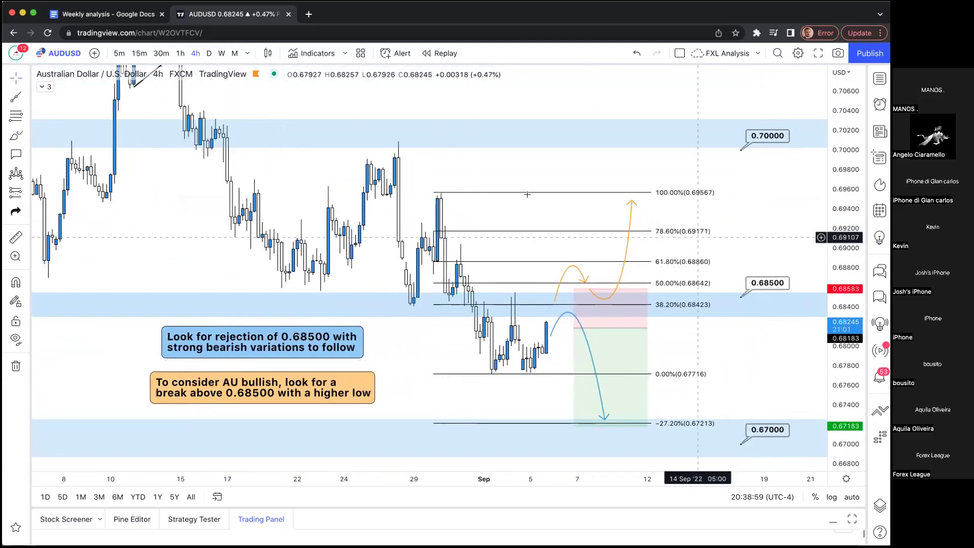
# - Switch the AUDUSD chart to the daily timeframe and reset the chart view
pyautogui.click(209, 53)
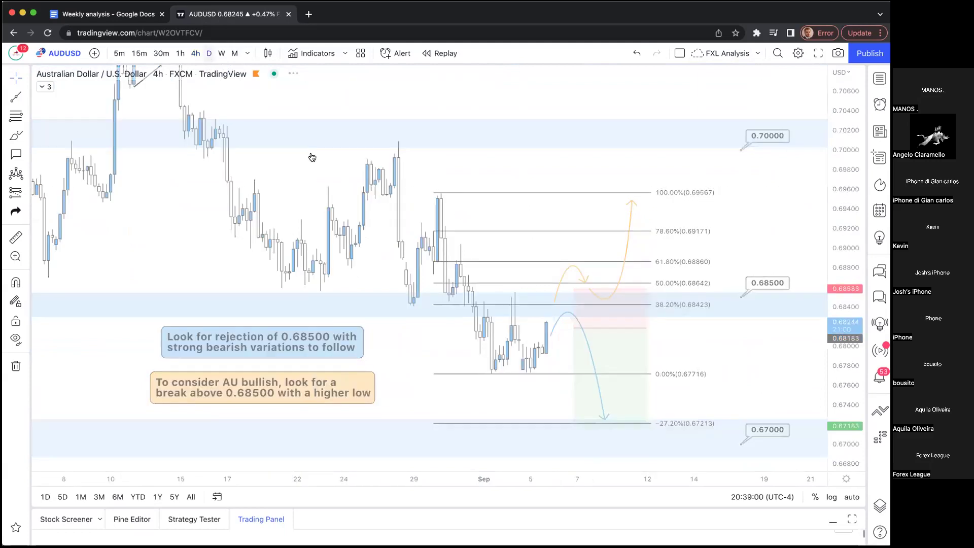
pyautogui.rightClick(667, 208)
pyautogui.click(692, 214)
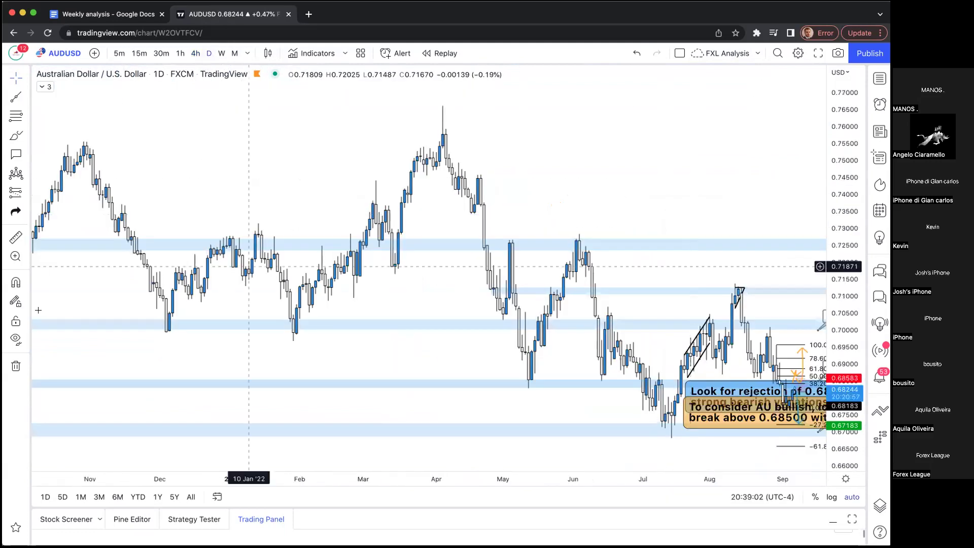
# - Hide all drawings on the daily AUDUSD chart to review the bare price structure of 2022
pyautogui.press('super+alt+h')
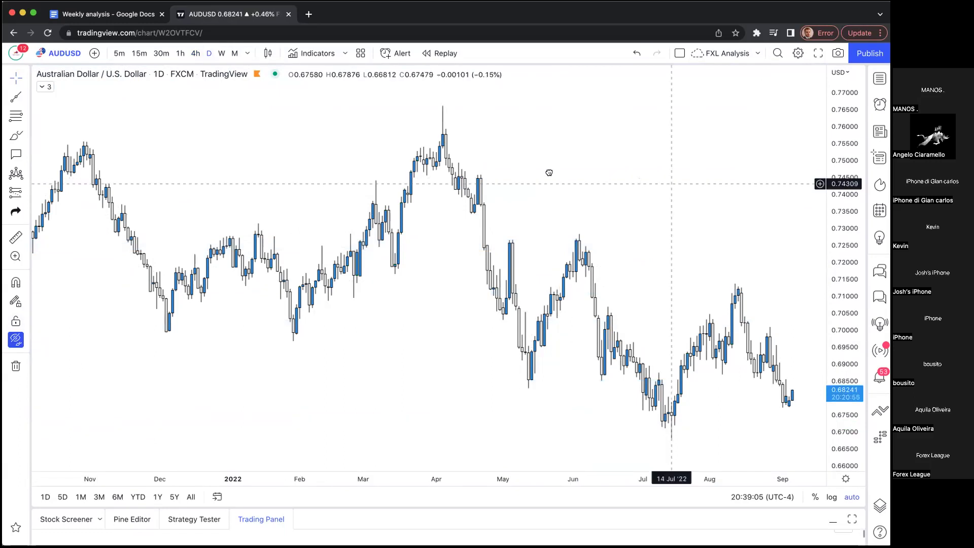
pyautogui.hscroll(5, 553, 170)
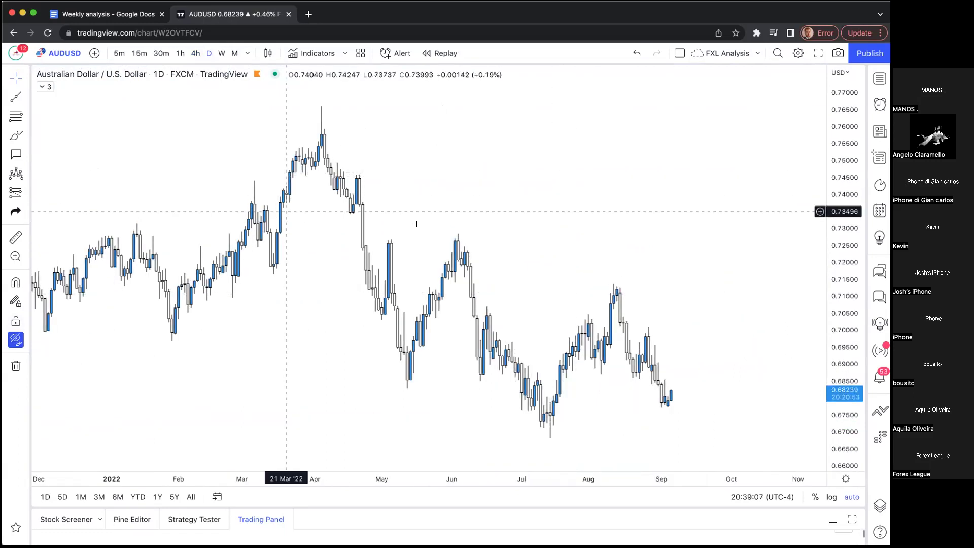
pyautogui.moveTo(591, 215); pyautogui.dragTo(636, 215)
pyautogui.scroll(3, 637, 215)
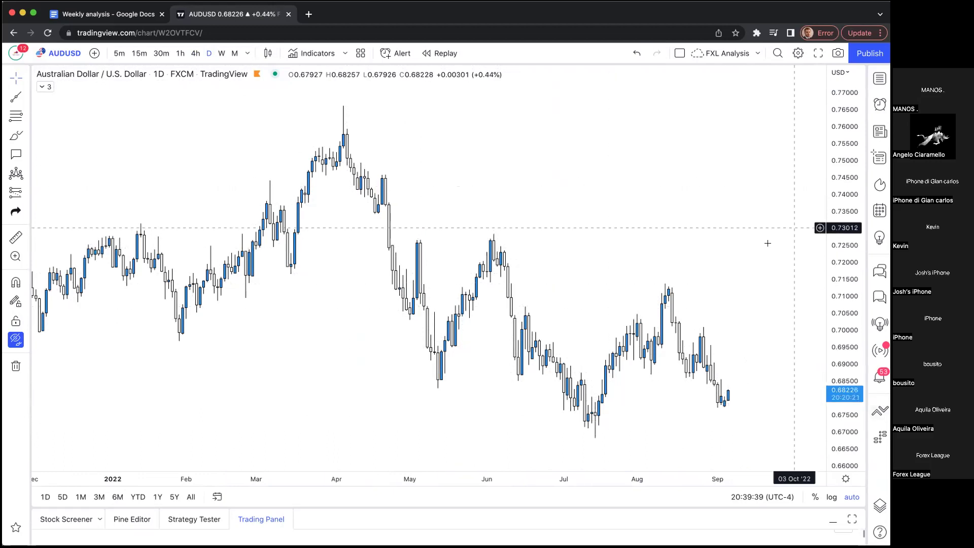
pyautogui.moveTo(730, 225); pyautogui.dragTo(694, 208)
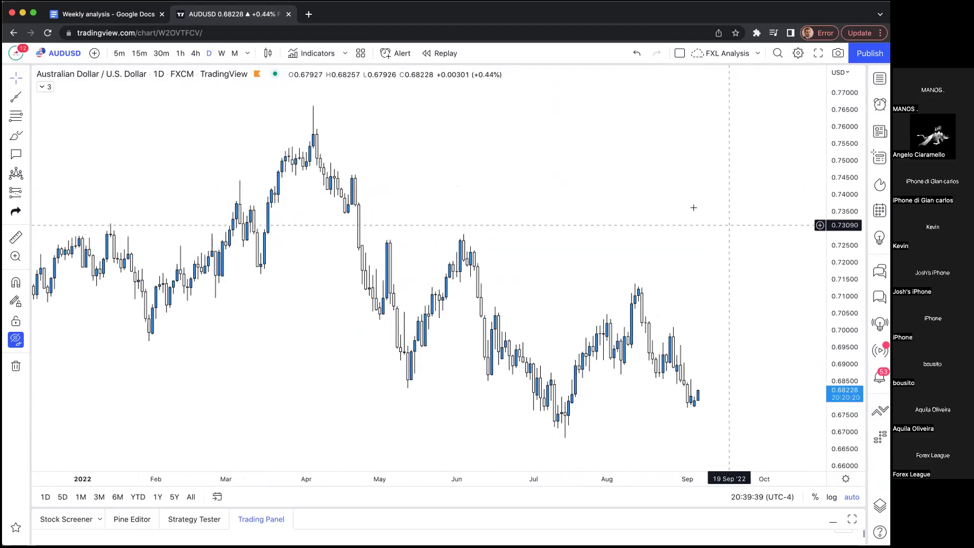
# - Show the AUDUSD drawings again, return to the 4-hour timeframe and bring the whole trade setup into view
pyautogui.click(14, 340)
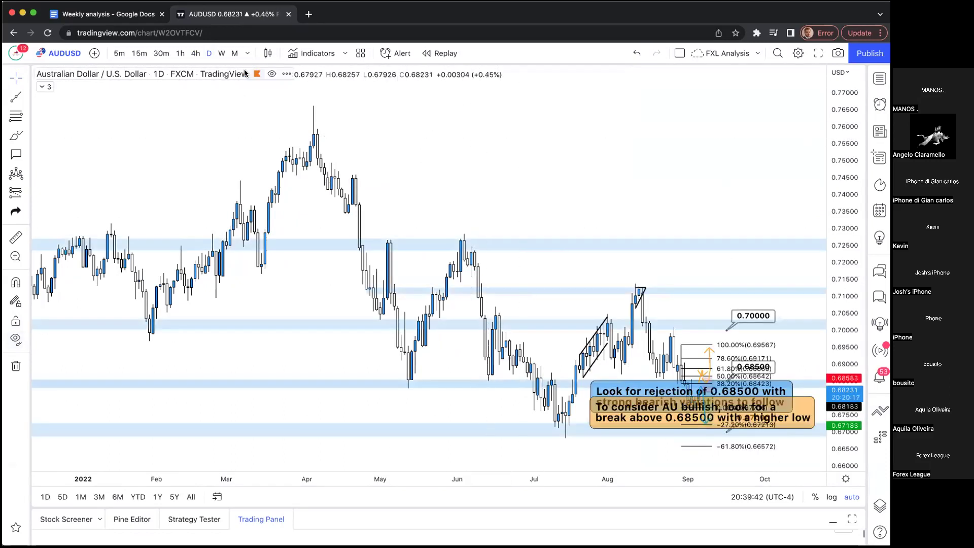
pyautogui.click(195, 54)
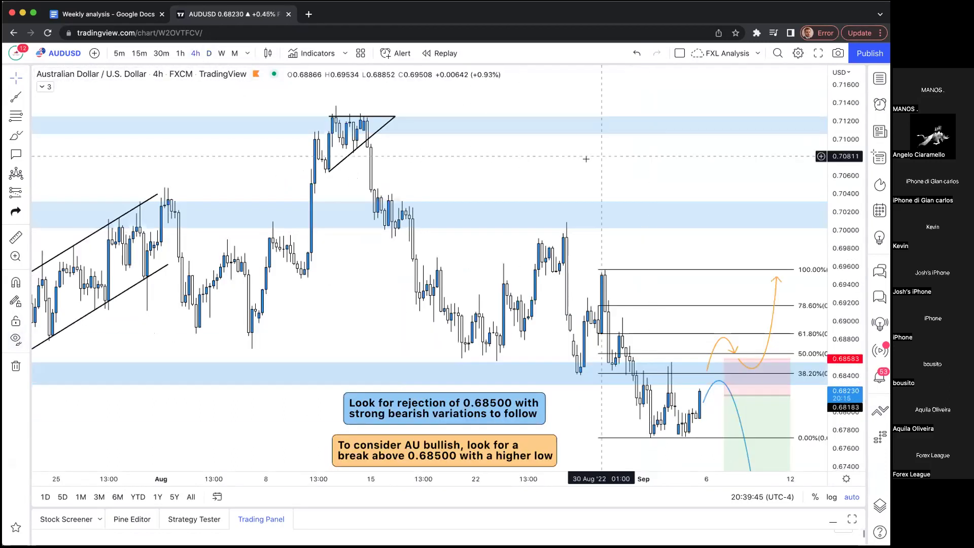
pyautogui.moveTo(838, 277); pyautogui.dragTo(840, 305)
pyautogui.moveTo(723, 245); pyautogui.dragTo(677, 165)
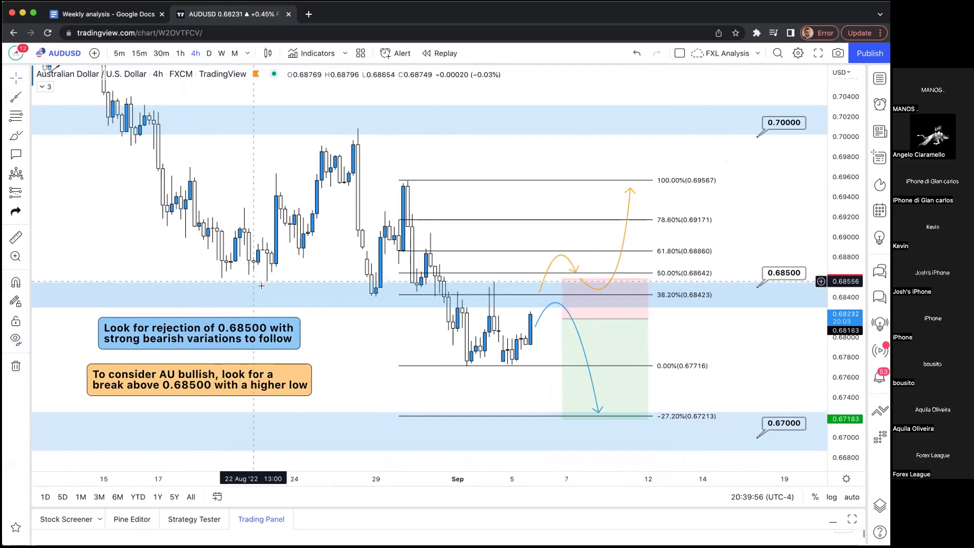
# - Examine the AUDUSD 4-hour short setup at the 0.68500 zone, including its stop, target, Fibonacci levels and projected bullish and bearish paths
pyautogui.scroll(-3, 392, 240)
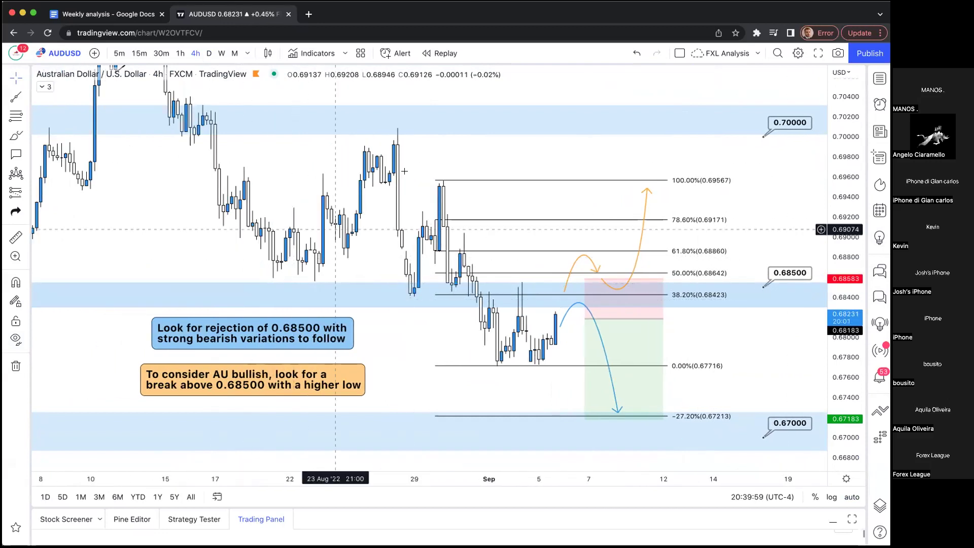
pyautogui.scroll(-3, 453, 241)
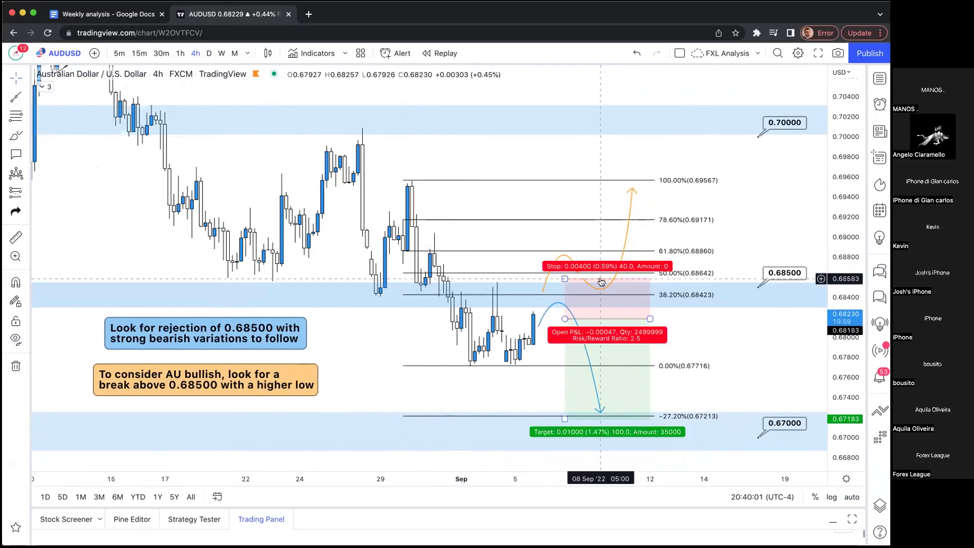
pyautogui.scroll(-5, 600, 278)
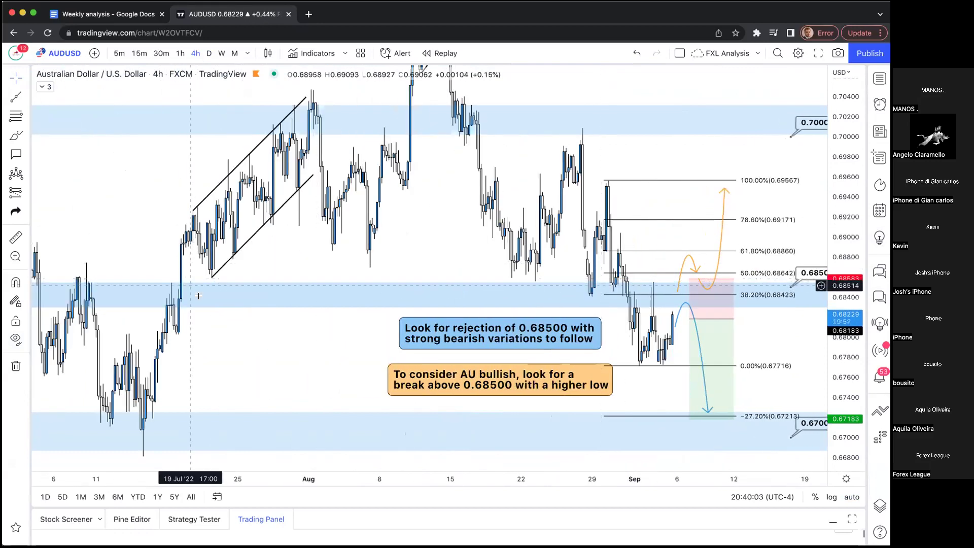
pyautogui.scroll(5, 579, 300)
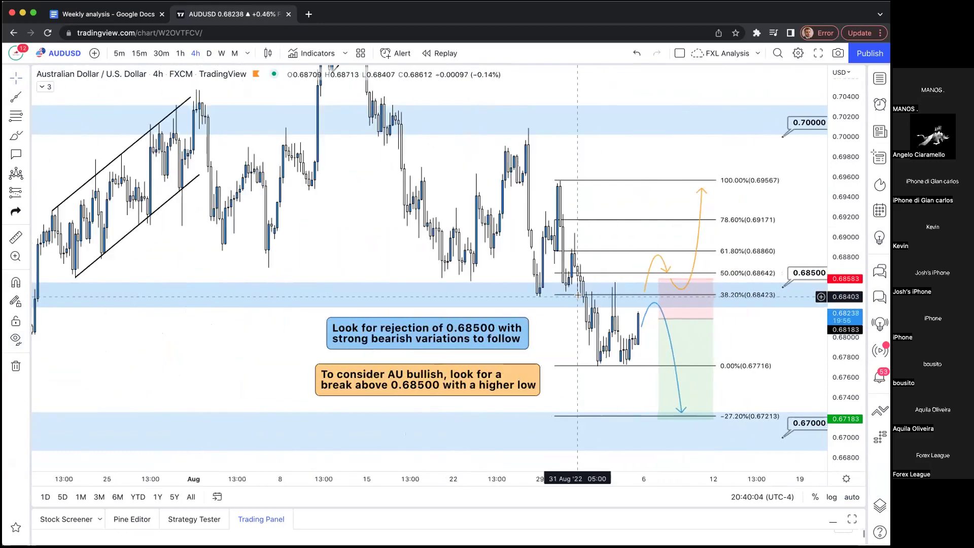
pyautogui.scroll(2, 579, 299)
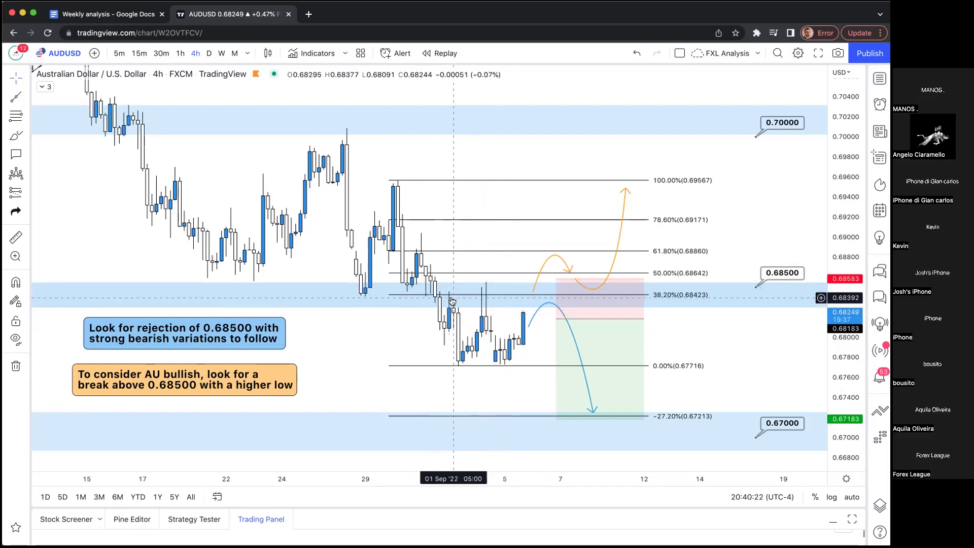
pyautogui.moveTo(487, 308); pyautogui.dragTo(493, 274)
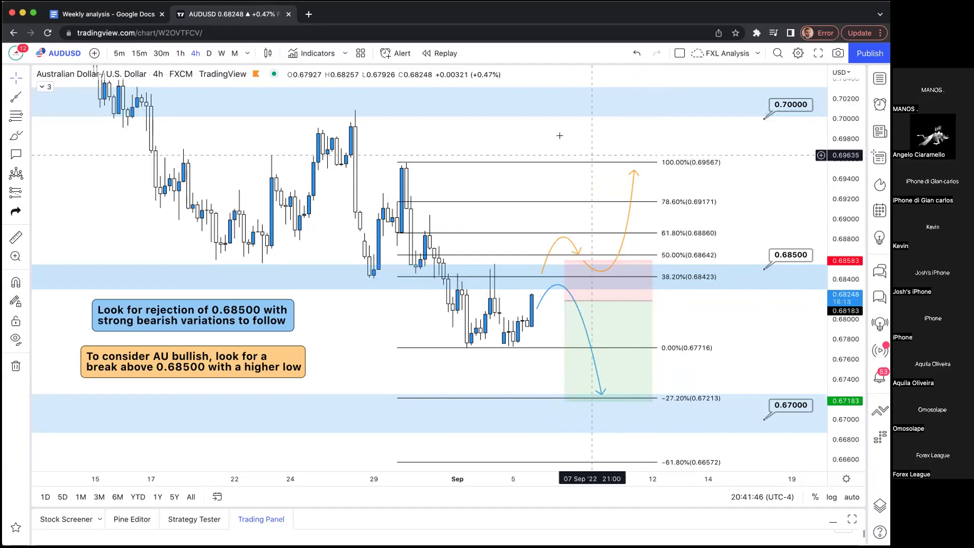
pyautogui.moveTo(559, 135); pyautogui.dragTo(562, 129)
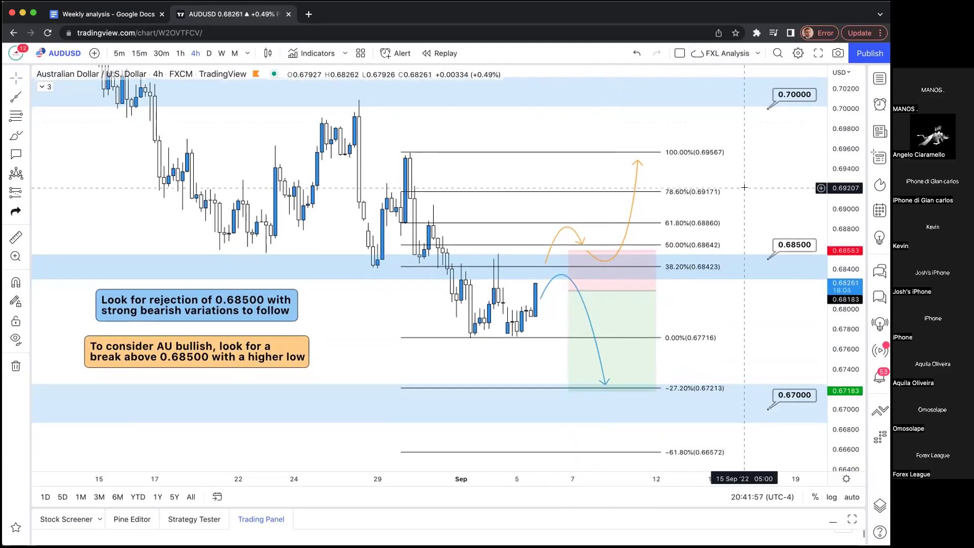
# - Advance to the AUDJPY 4-hour chart and bring the trade setups around the 96.000 zone into view
pyautogui.press('space')
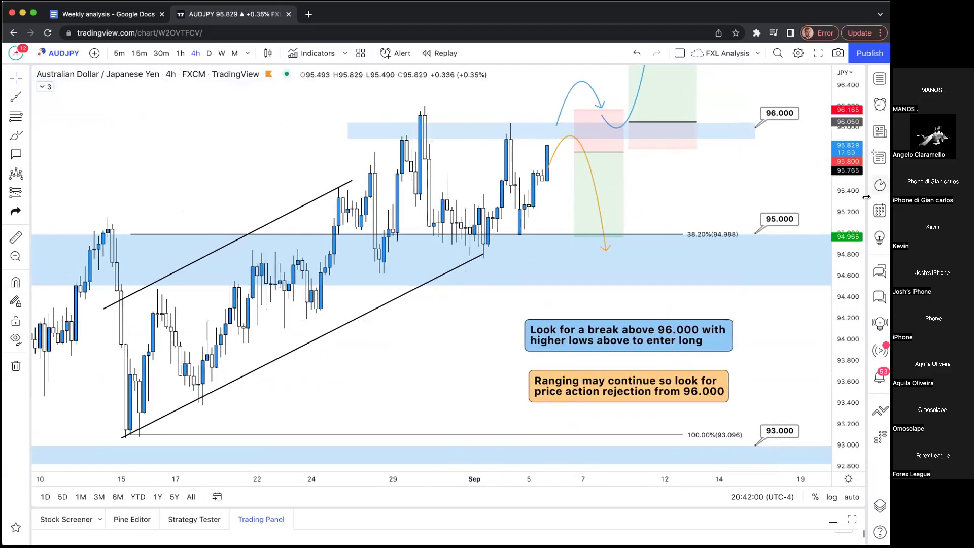
pyautogui.moveTo(852, 207); pyautogui.dragTo(852, 228)
pyautogui.scroll(1, 601, 218)
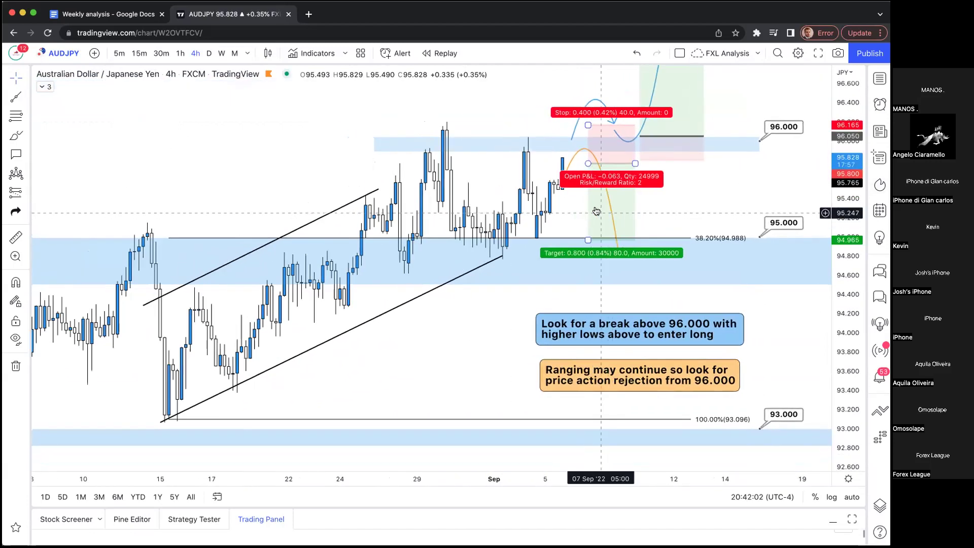
# - Switch the AUDJPY chart to the daily timeframe and reset the chart view
pyautogui.click(209, 54)
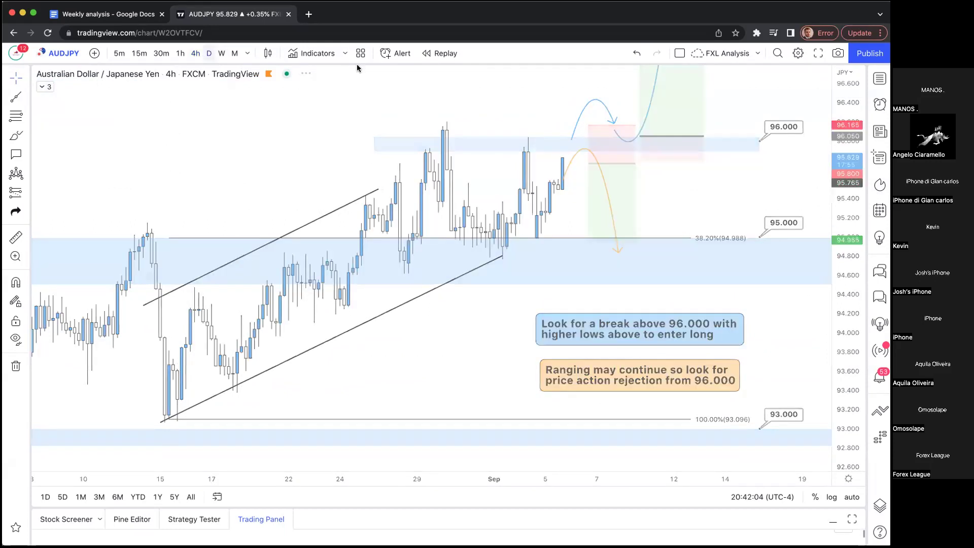
pyautogui.rightClick(695, 146)
pyautogui.click(723, 161)
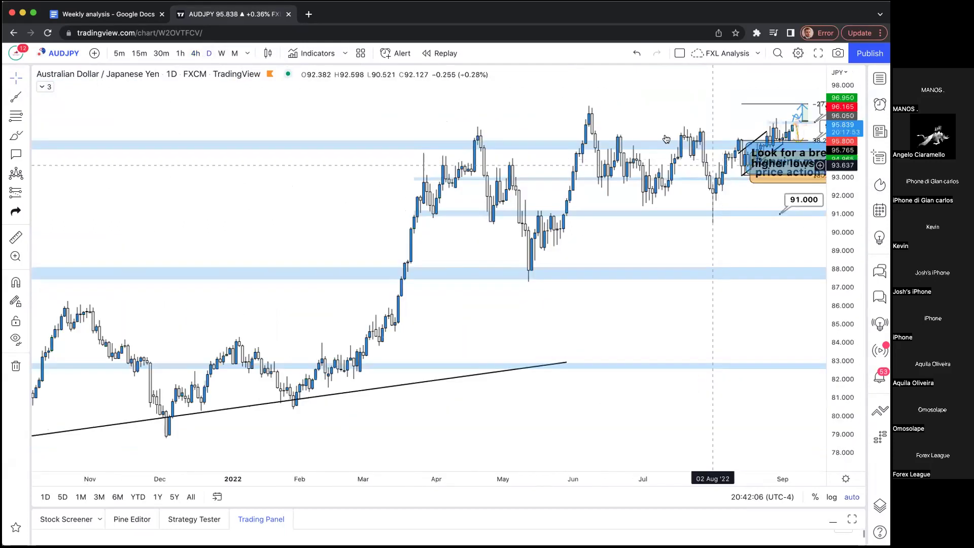
# - Hide all drawings on the daily AUDJPY chart to review the bare price structure of 2022
pyautogui.moveTo(522, 117); pyautogui.dragTo(363, 116)
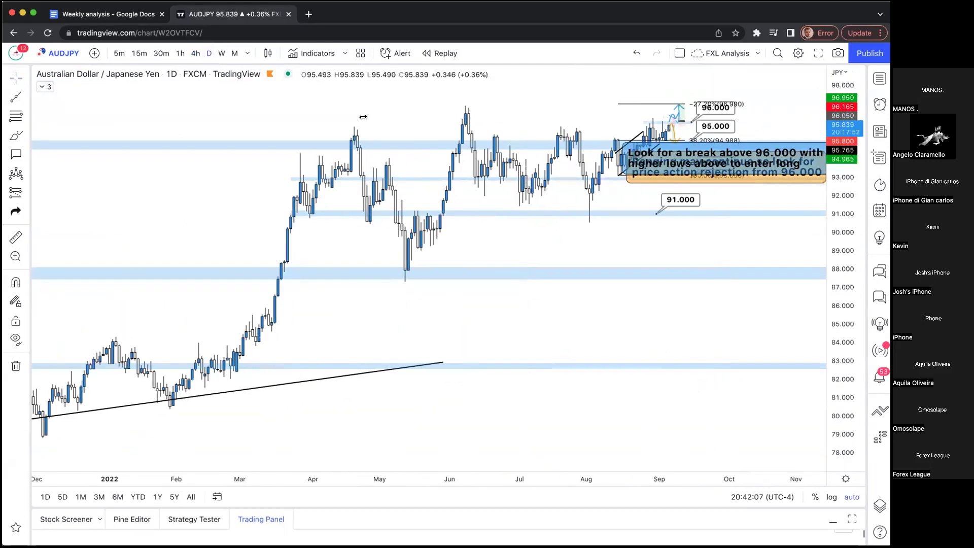
pyautogui.click(15, 339)
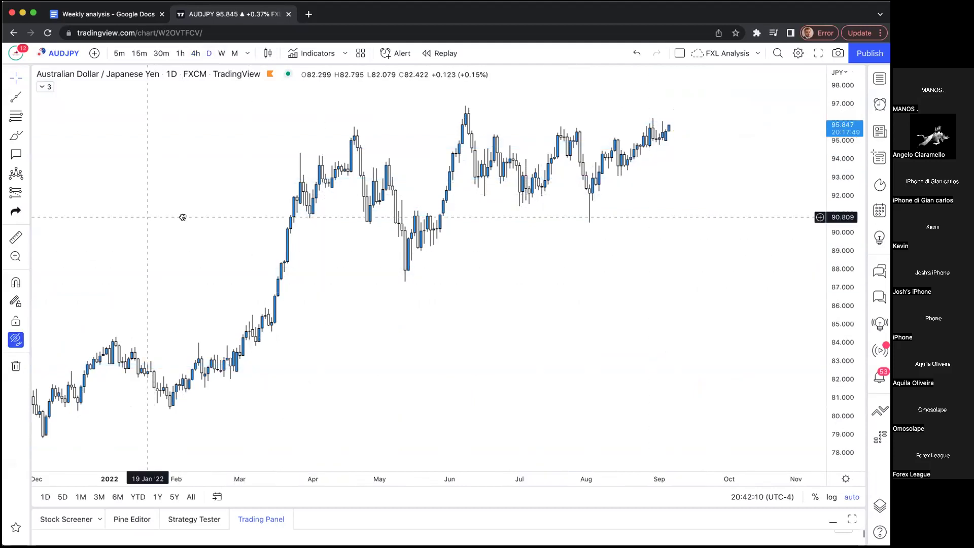
pyautogui.moveTo(182, 217); pyautogui.dragTo(256, 217)
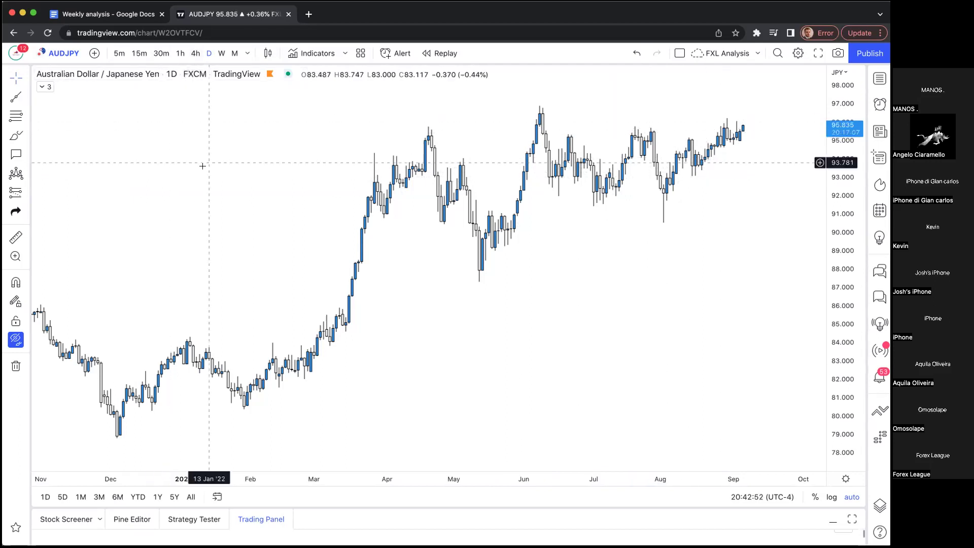
# - Show the AUDJPY drawings again and return the chart to the 4-hour timeframe with the annotated setup in view
pyautogui.click(15, 339)
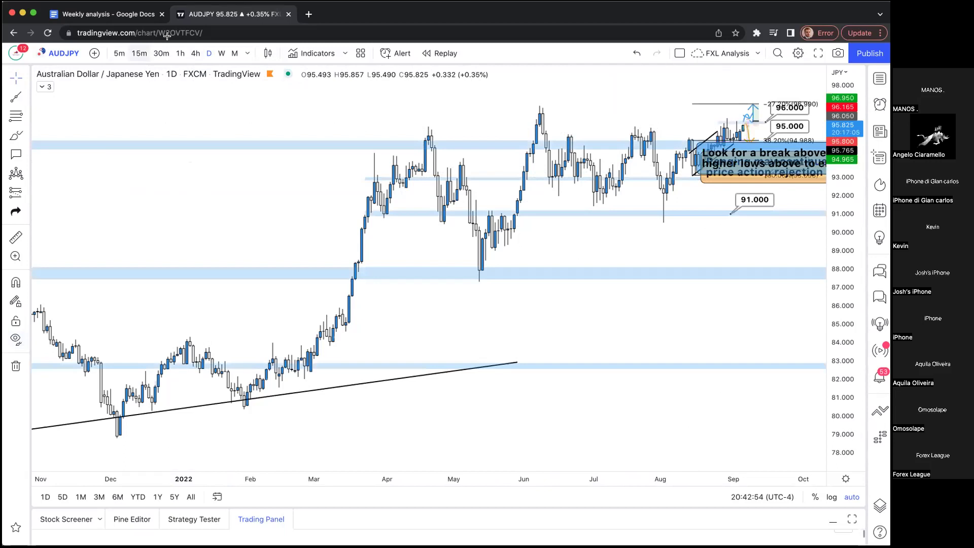
pyautogui.click(195, 53)
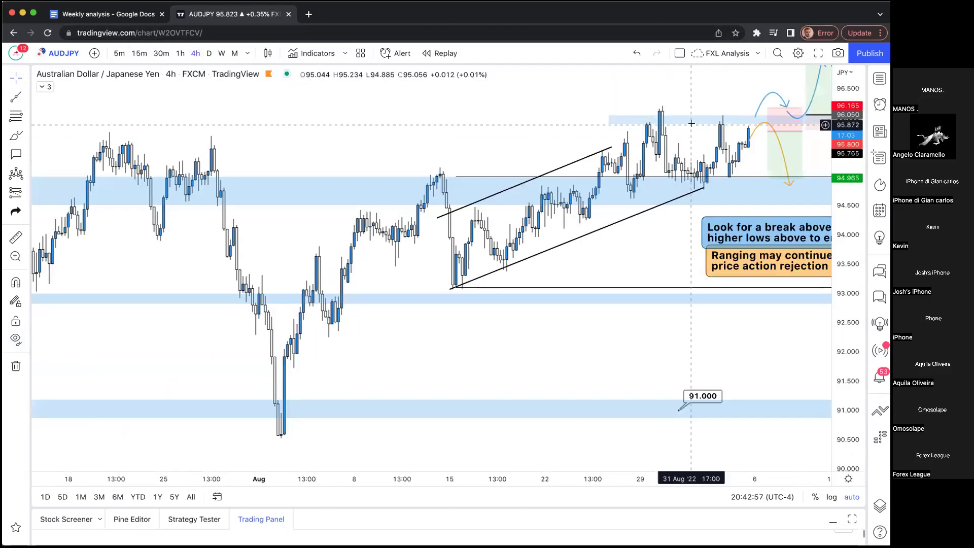
pyautogui.scroll(-2, 352, 118)
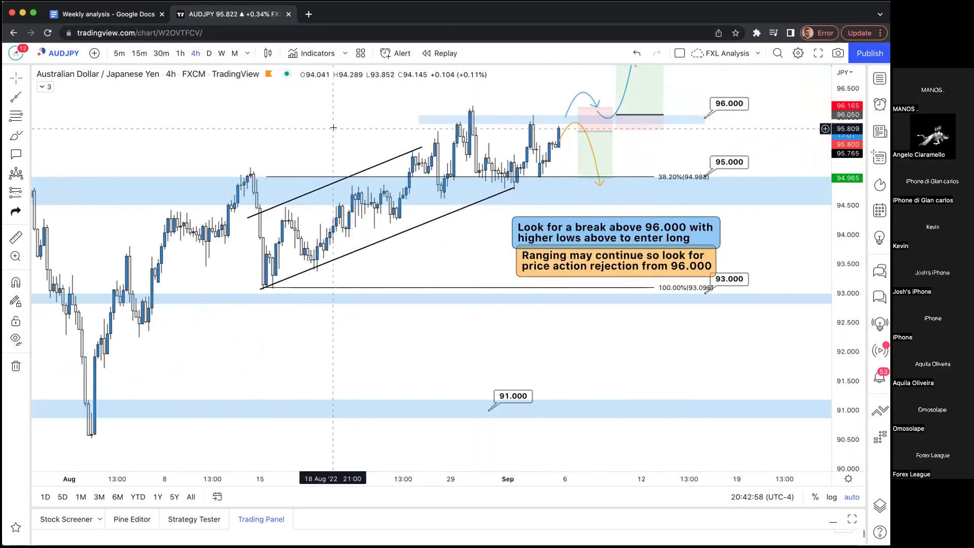
# - Examine the AUDJPY 4-hour price history from June to September against the 91.000, 93.000, 95.000 and 96.000 zones
pyautogui.scroll(-2, 355, 126)
pyautogui.scroll(-4, 356, 128)
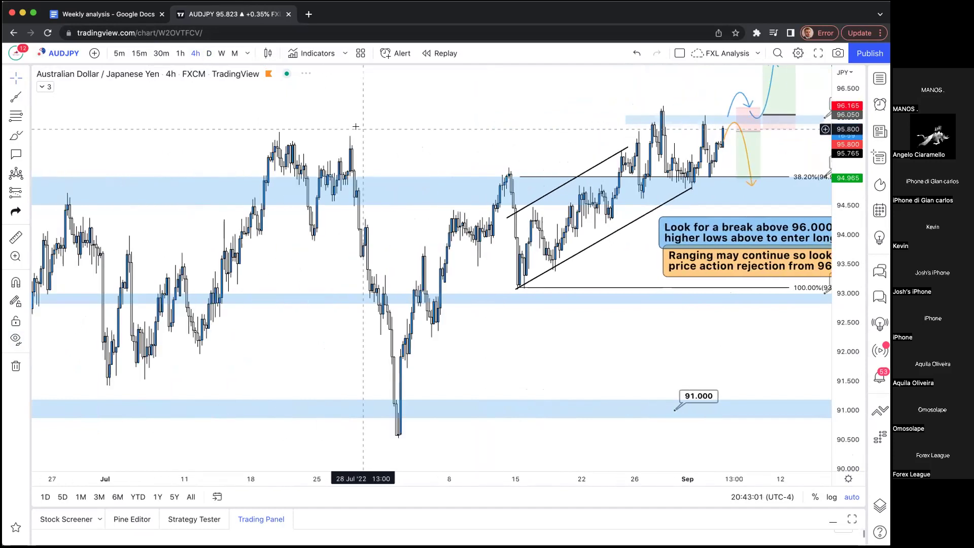
pyautogui.hscroll(5, 395, 124)
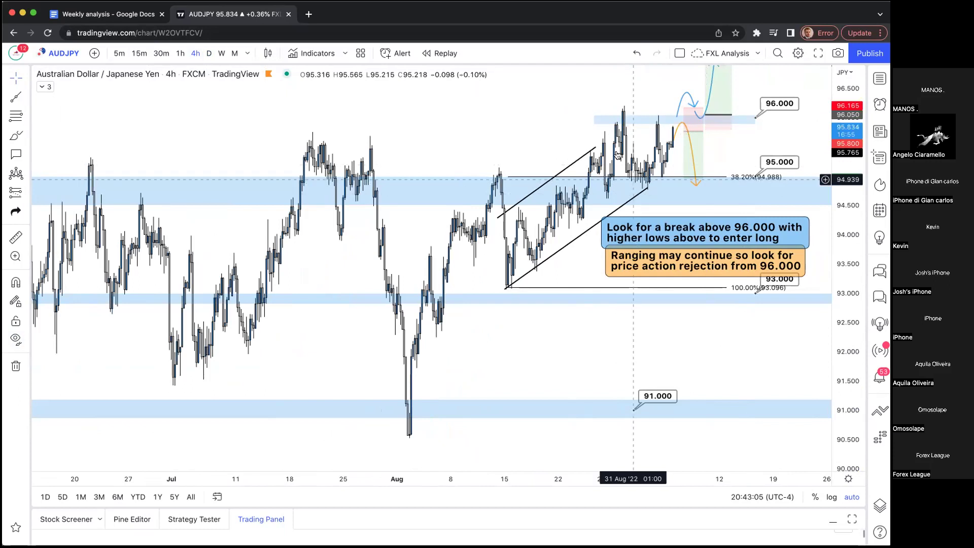
pyautogui.hscroll(-3, 522, 147)
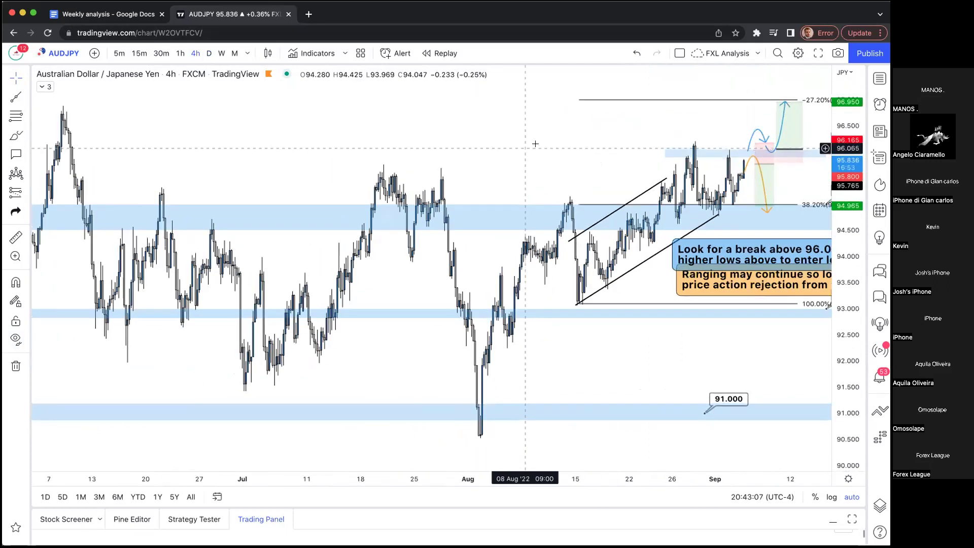
pyautogui.hscroll(-2, 212, 157)
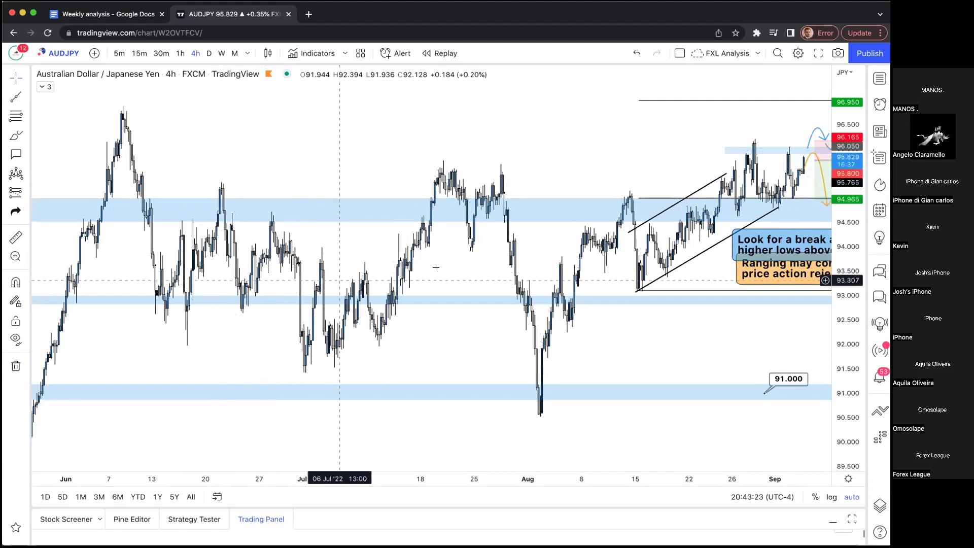
pyautogui.hscroll(2, 336, 164)
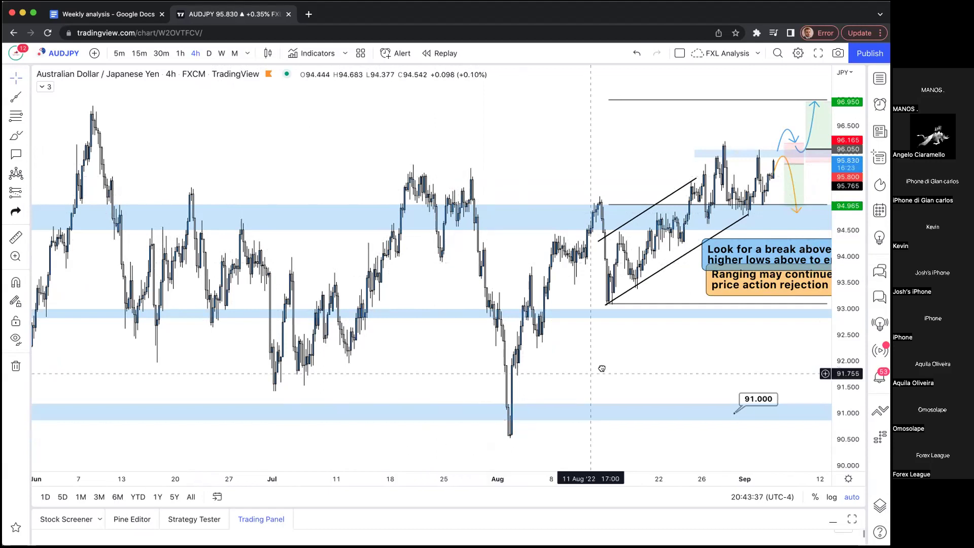
# - Frame the AUDJPY ascending channel and both projected trades up to the −27.20% extension level in the 4-hour view
pyautogui.moveTo(600, 370); pyautogui.dragTo(499, 349)
pyautogui.moveTo(515, 305); pyautogui.dragTo(345, 189)
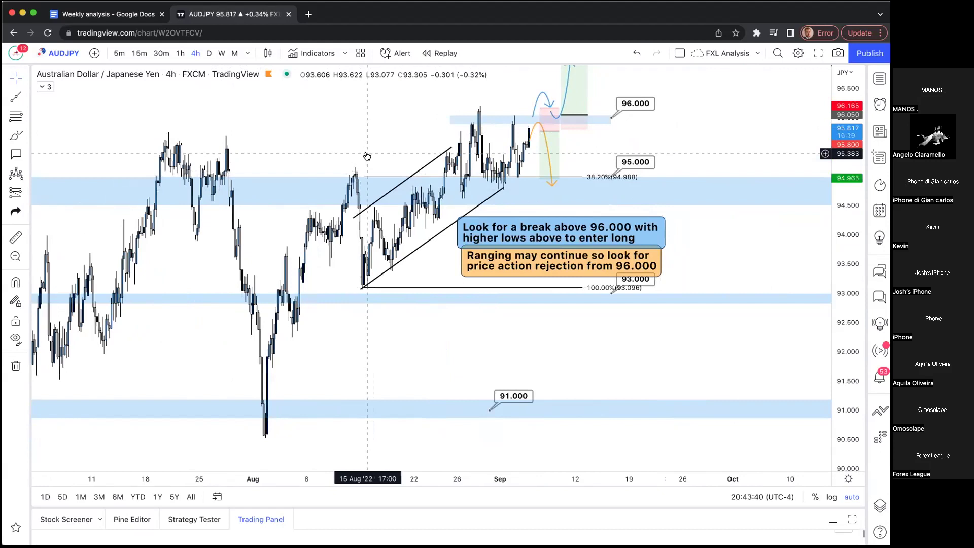
pyautogui.scroll(2, 366, 152)
pyautogui.scroll(3, 366, 147)
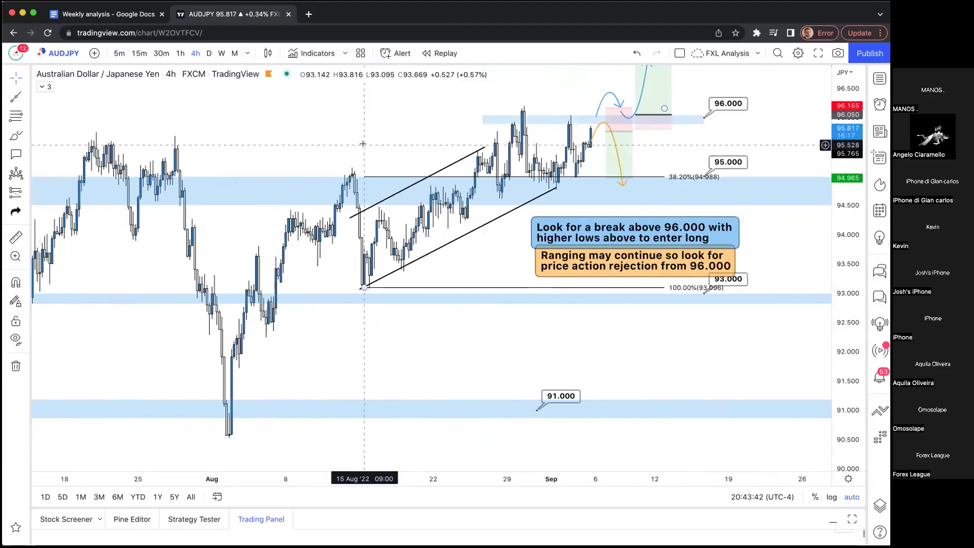
pyautogui.moveTo(844, 273); pyautogui.dragTo(844, 256)
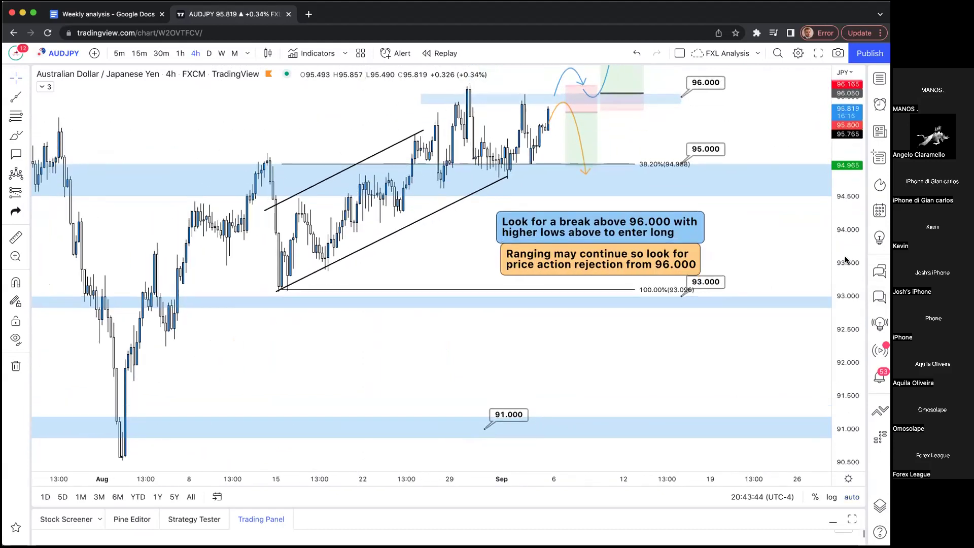
pyautogui.moveTo(777, 234); pyautogui.dragTo(756, 342)
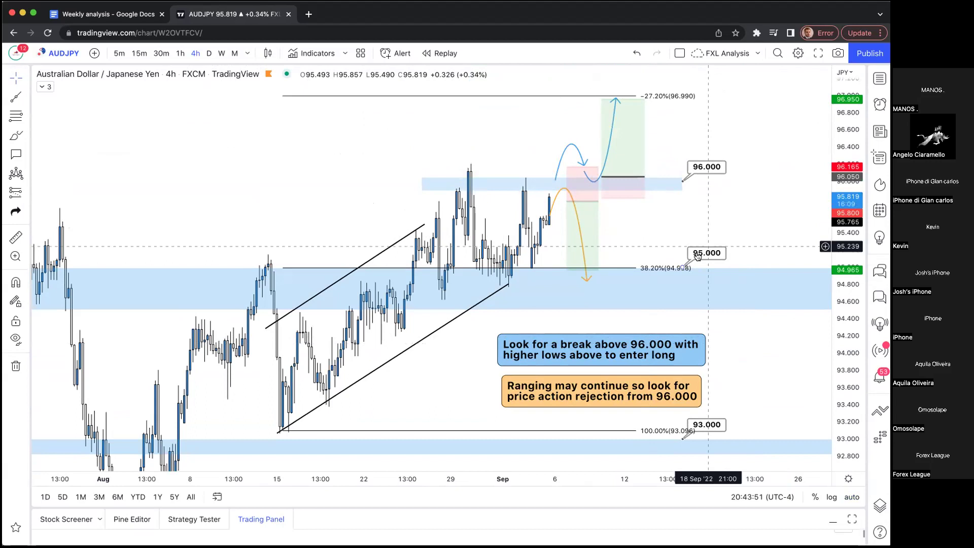
# - Examine the AUDJPY long and short positions around 96.000, including the long trade's target, stop and risk/reward
pyautogui.hscroll(-3, 699, 238)
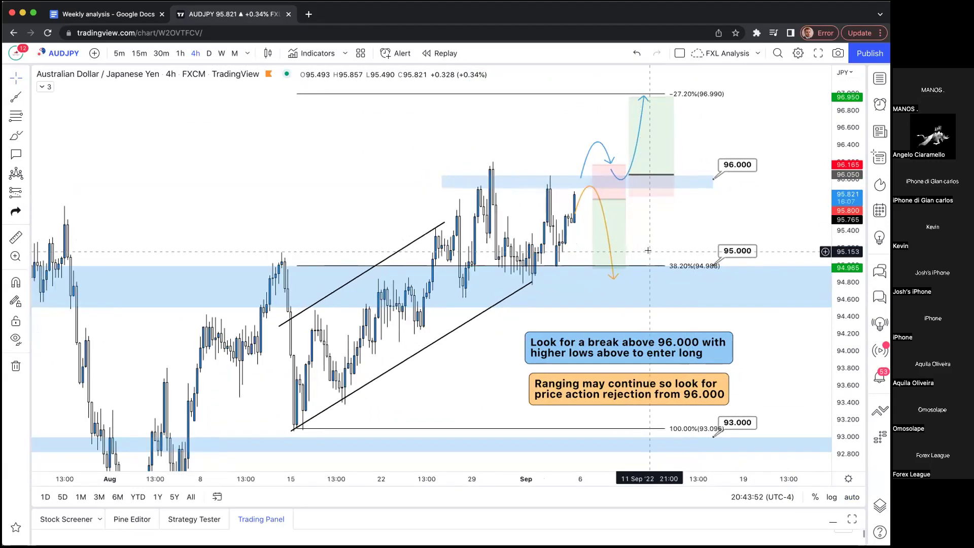
pyautogui.scroll(2, 356, 237)
pyautogui.hscroll(-3, 258, 236)
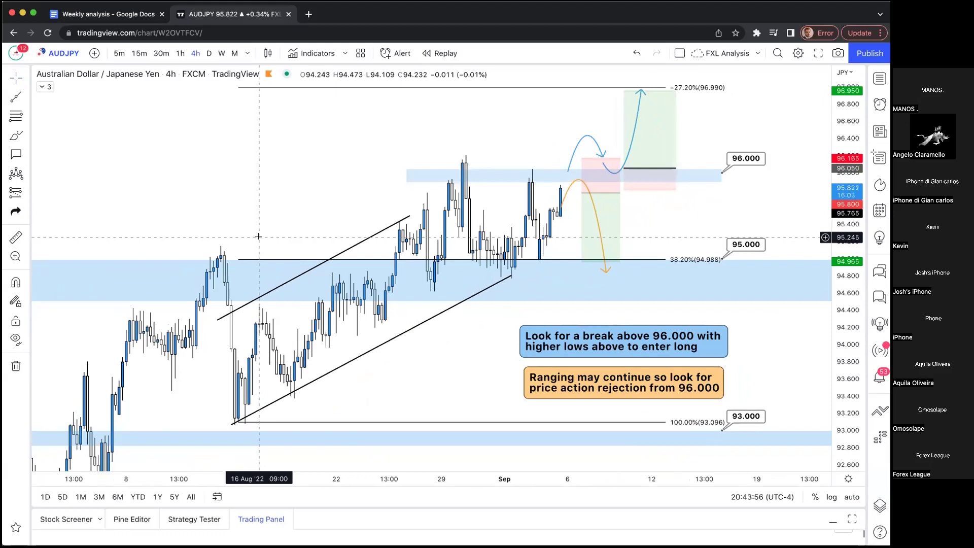
pyautogui.hscroll(3, 279, 220)
pyautogui.scroll(1, 279, 221)
pyautogui.click(578, 177)
pyautogui.press('Escape')
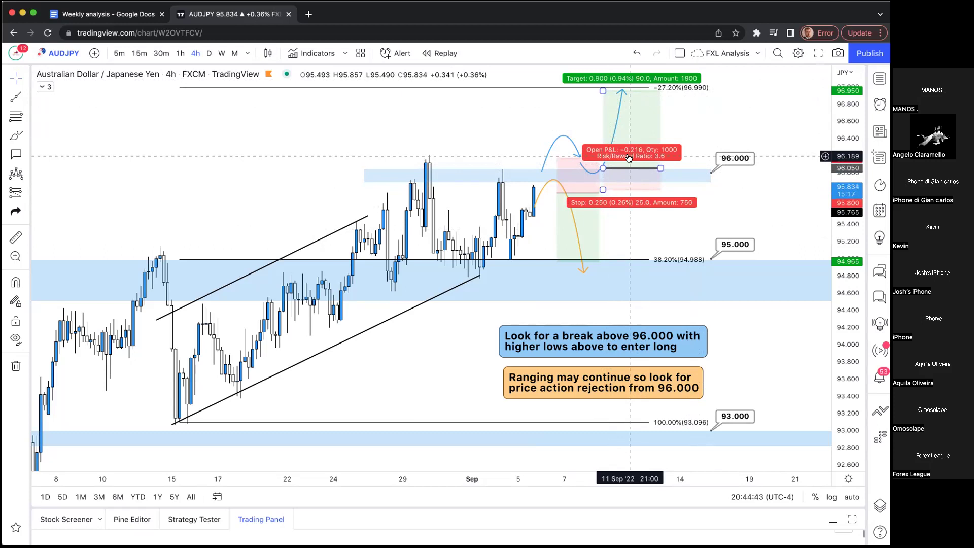
pyautogui.hscroll(-2, 533, 153)
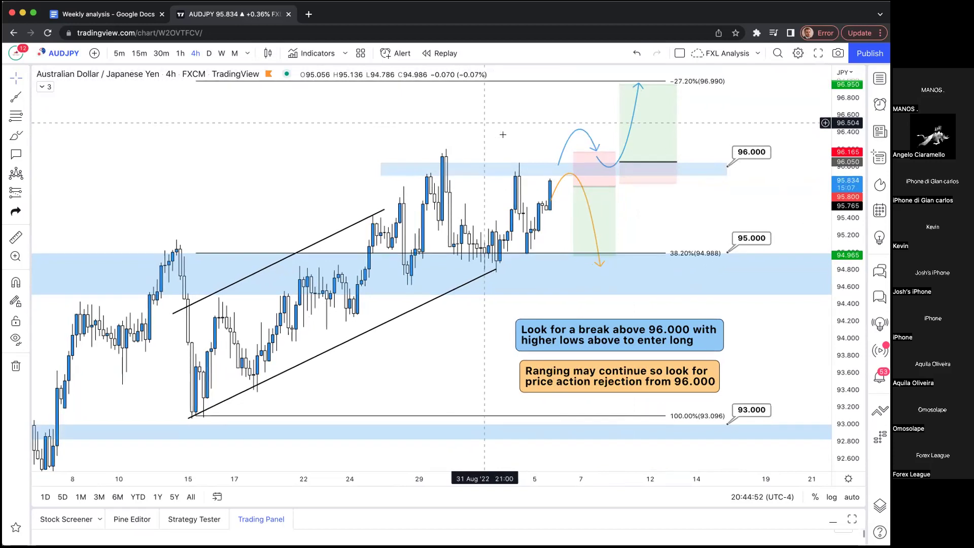
pyautogui.hscroll(-1, 503, 135)
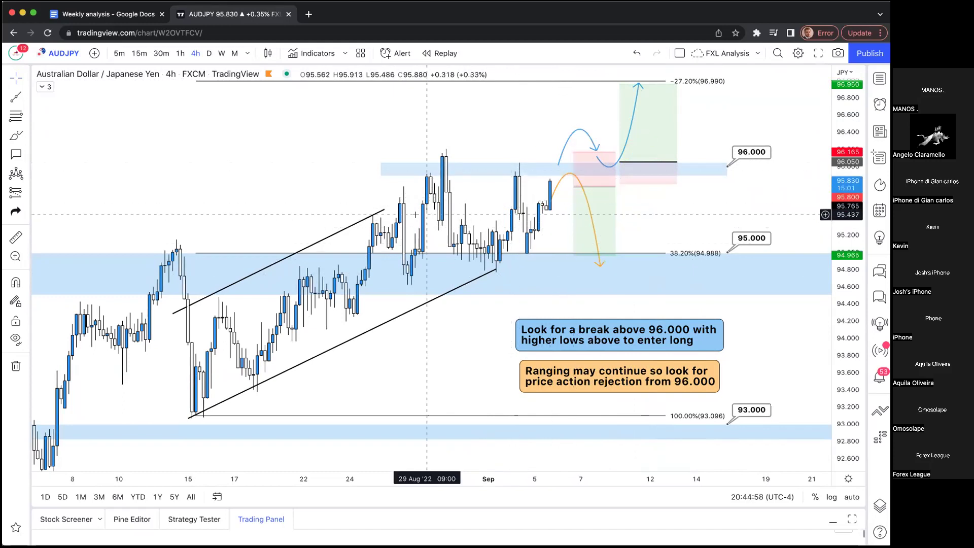
# - Project the late-August to September AUDJPY range ahead of current price with a Bars Pattern, and remove the projection
pyautogui.click(11, 209)
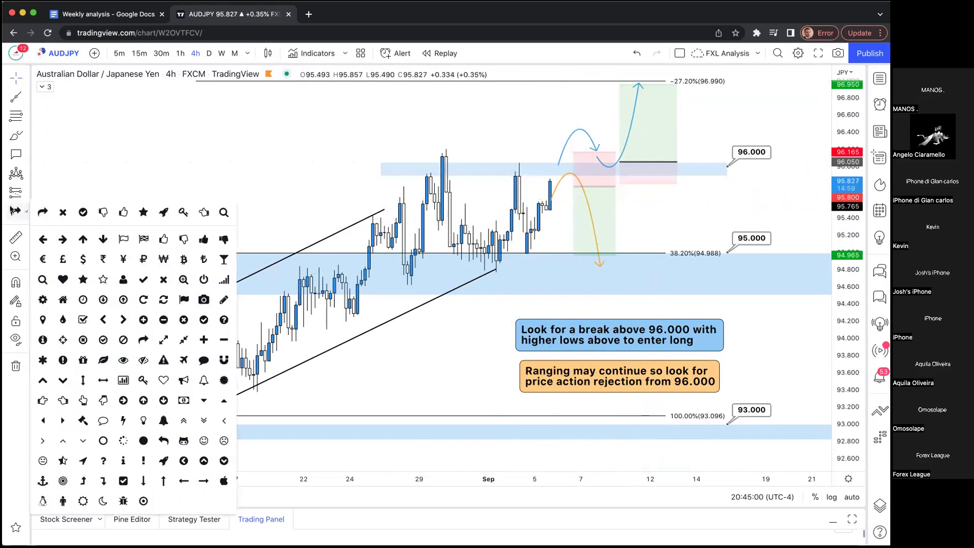
pyautogui.click(14, 191)
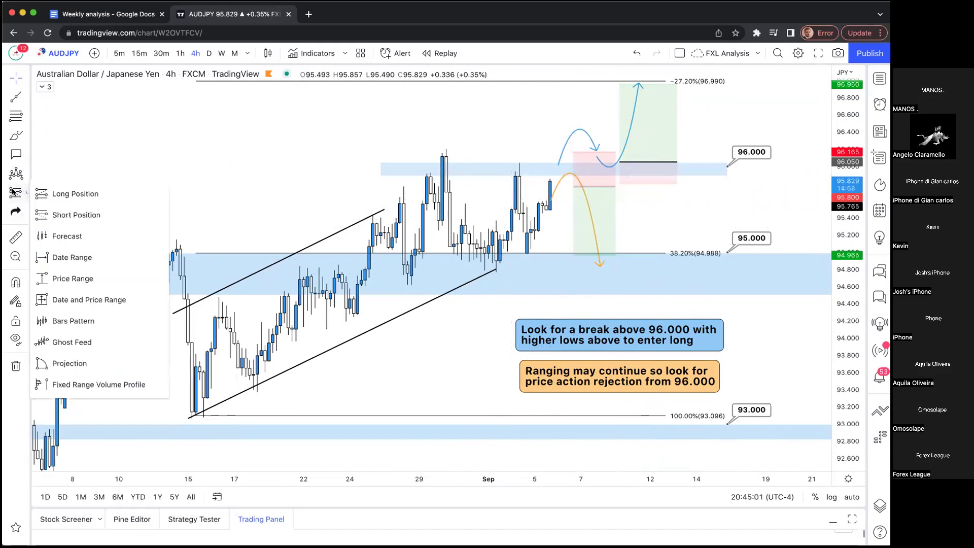
pyautogui.click(63, 321)
pyautogui.click(407, 210)
pyautogui.click(550, 189)
pyautogui.moveTo(497, 218); pyautogui.dragTo(628, 222)
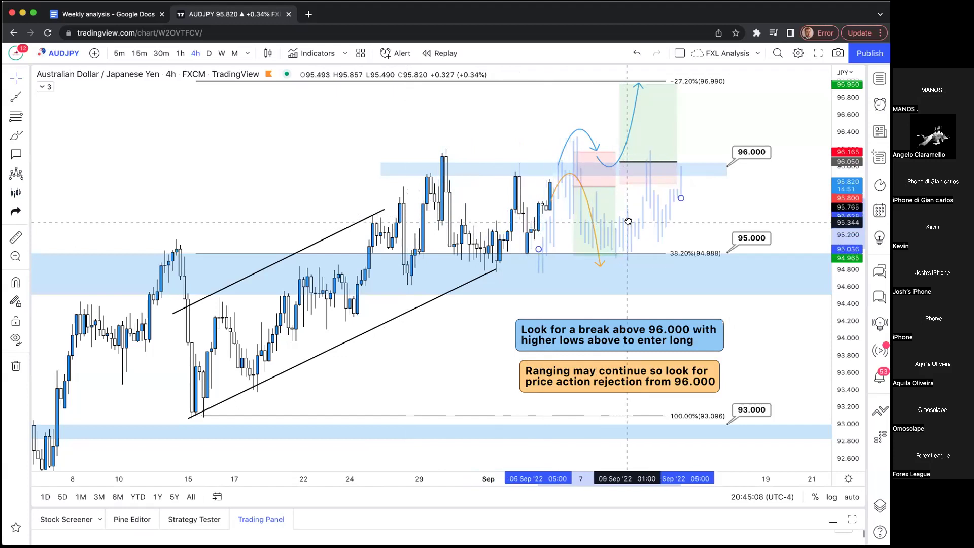
pyautogui.moveTo(557, 212); pyautogui.dragTo(517, 213)
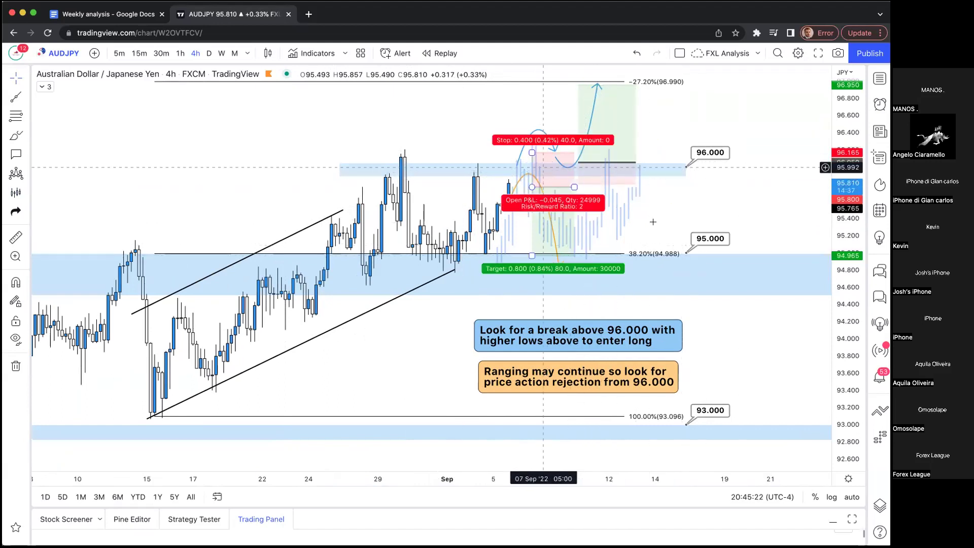
pyautogui.moveTo(590, 230); pyautogui.dragTo(563, 233)
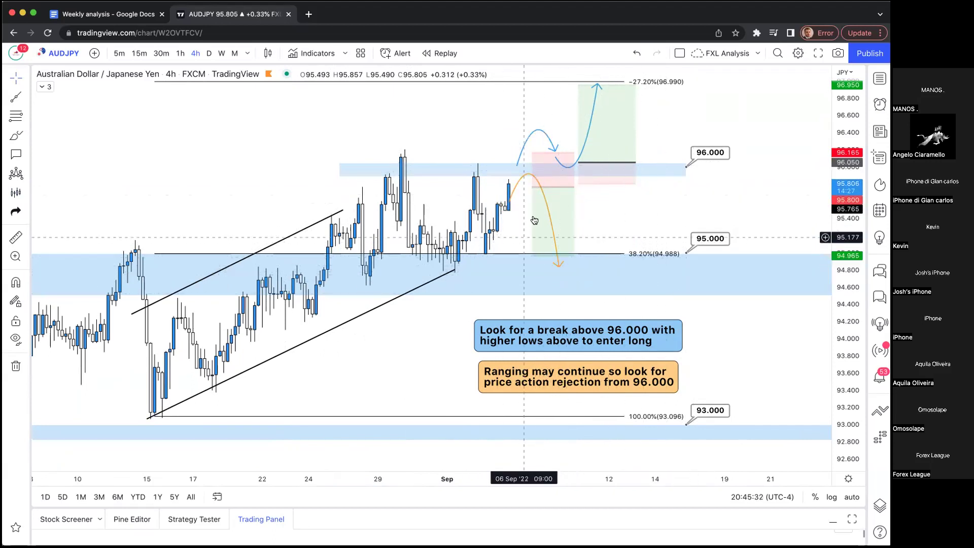
# - Finish reviewing the AUDJPY short and long setups around 96.000, and switch the chart to USDJPY in the 4-hour view
pyautogui.moveTo(495, 267)
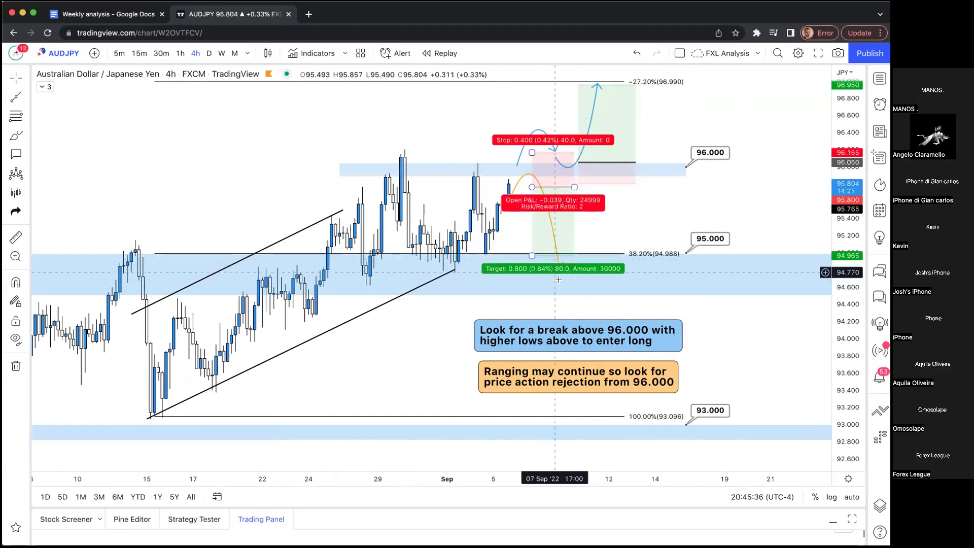
pyautogui.hscroll(-5, 728, 330)
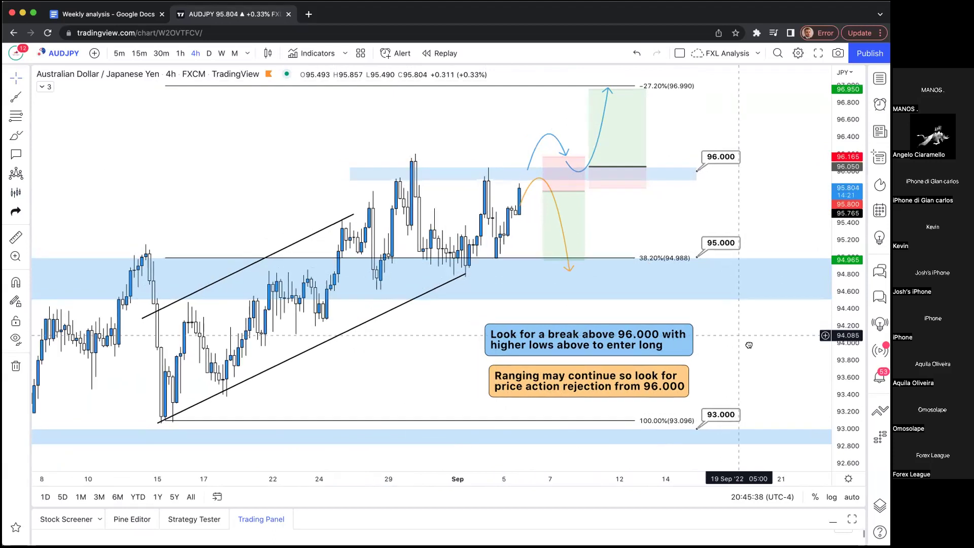
pyautogui.scroll(2, 679, 322)
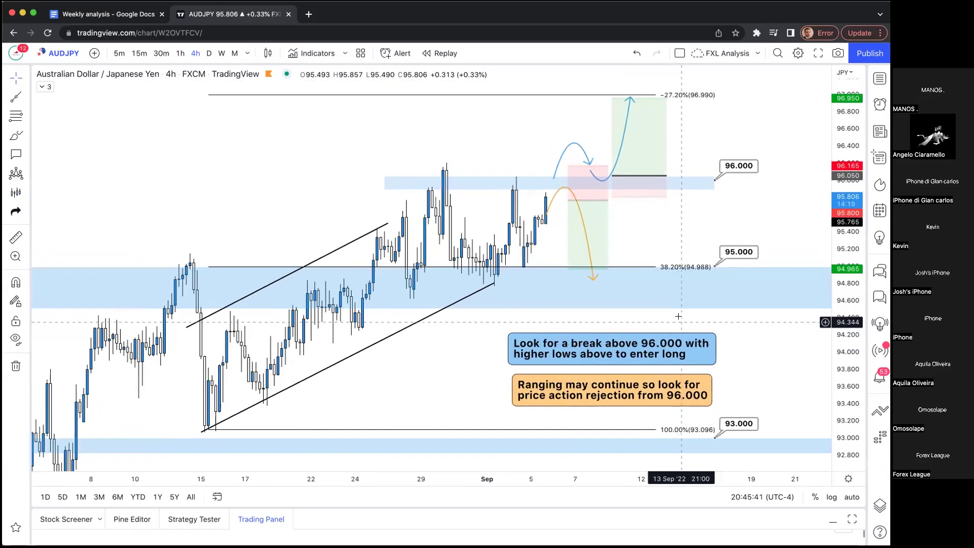
pyautogui.hscroll(-2, 441, 137)
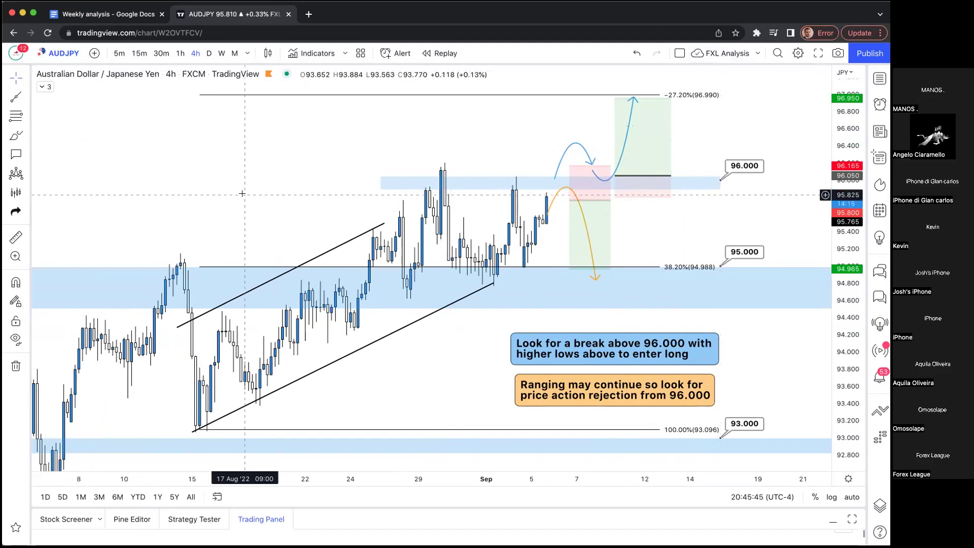
pyautogui.press('space')
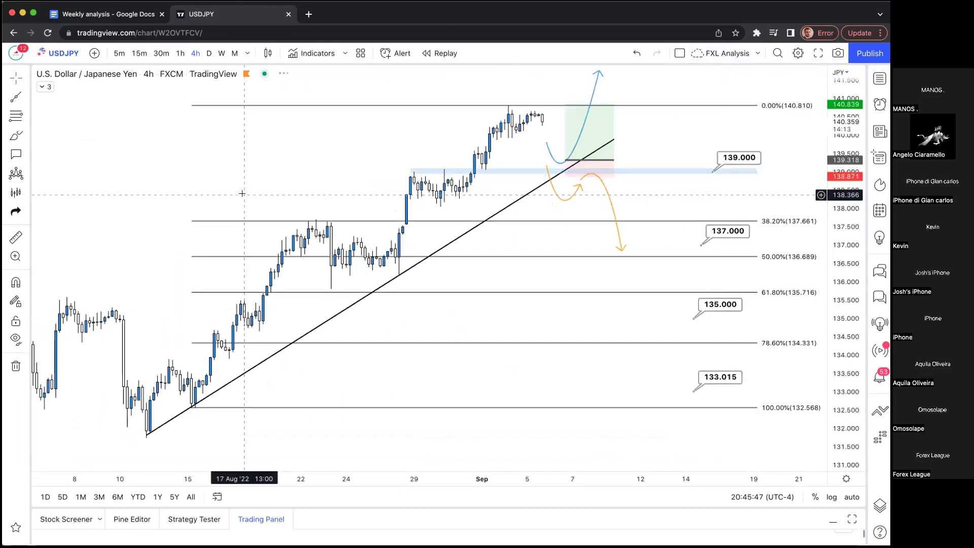
pyautogui.moveTo(298, 139); pyautogui.dragTo(194, 159)
pyautogui.scroll(2, 265, 139)
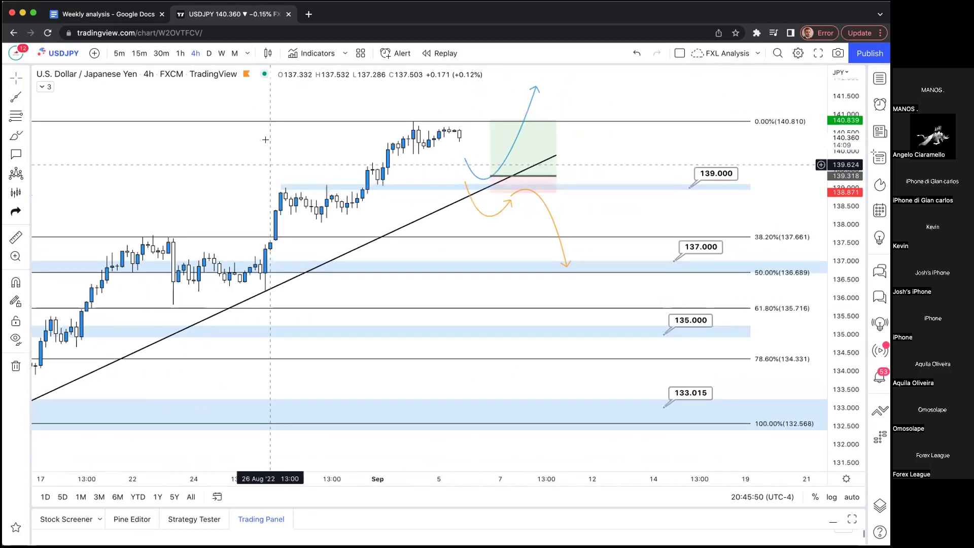
# - Change USDJPY to the daily timeframe and reset the chart view to show the broader 2022 uptrend
pyautogui.click(208, 54)
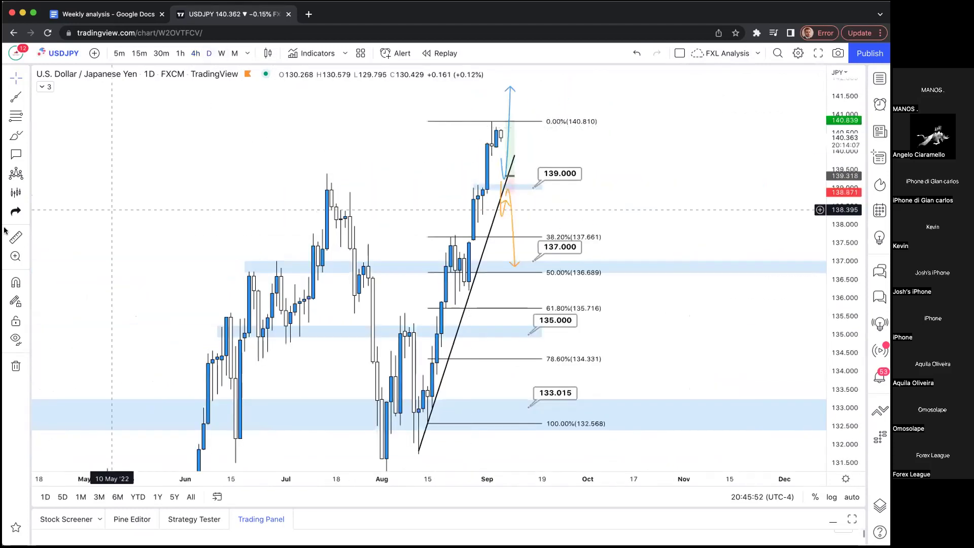
pyautogui.rightClick(268, 192)
pyautogui.click(306, 205)
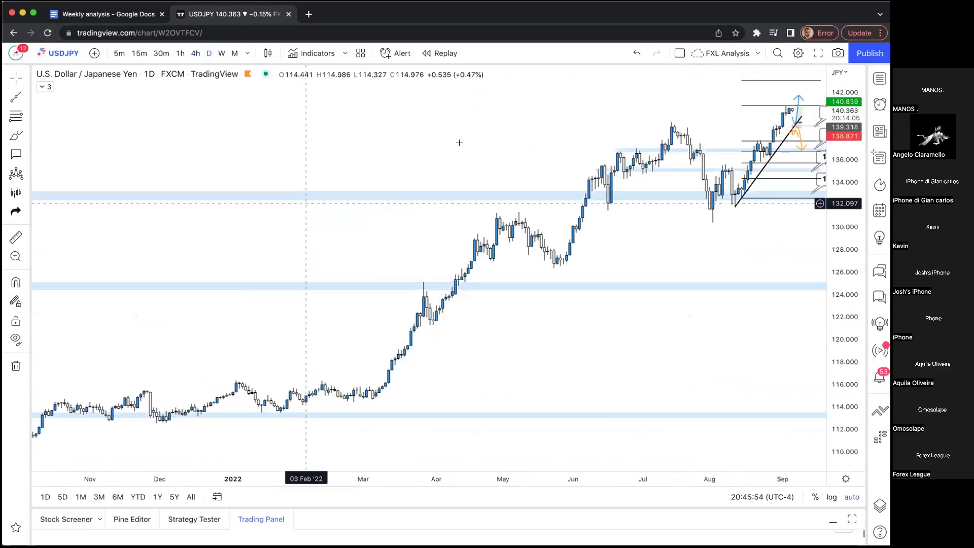
pyautogui.scroll(3, 293, 157)
pyautogui.scroll(2, 295, 157)
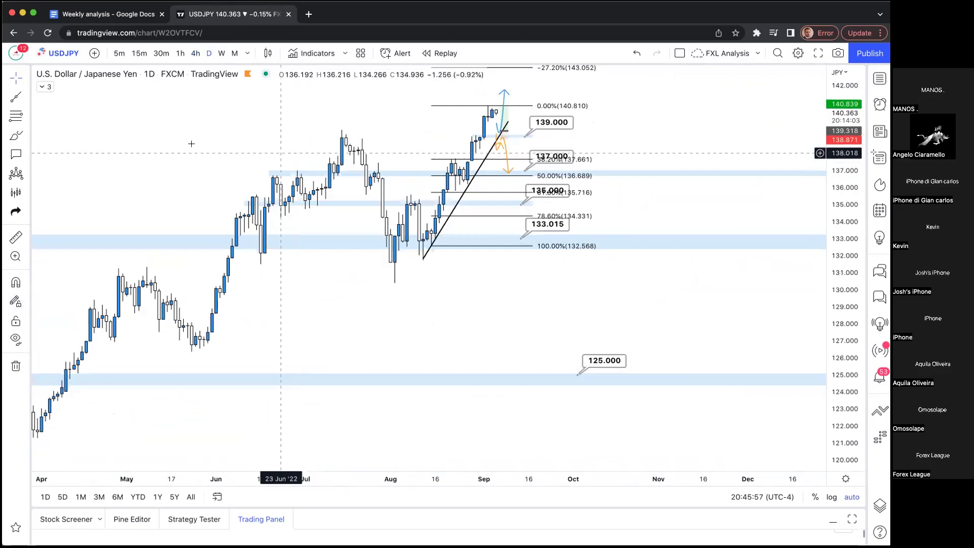
# - Hide all USDJPY drawings and examine the bare daily price structure from February to September
pyautogui.scroll(-1, 305, 152)
pyautogui.click(16, 339)
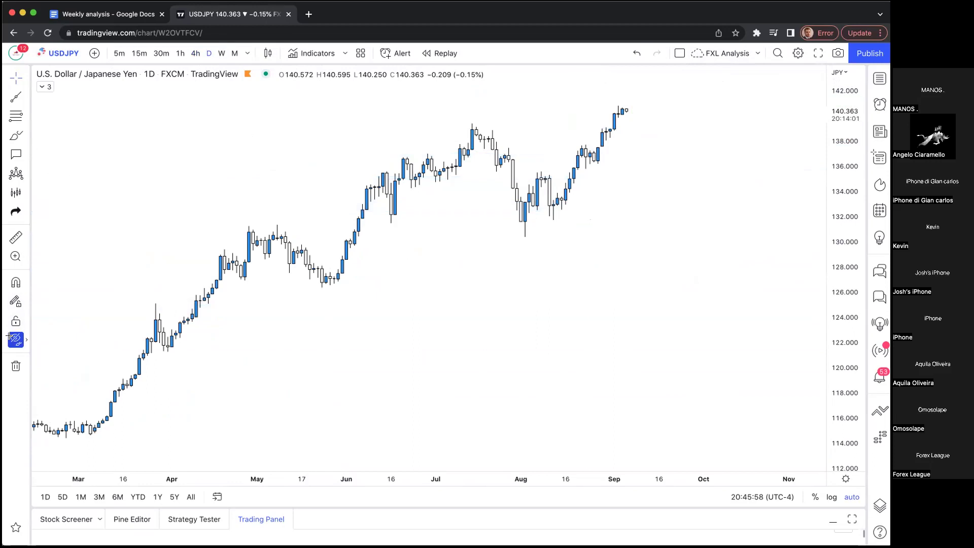
pyautogui.moveTo(505, 316); pyautogui.dragTo(572, 316)
pyautogui.scroll(-1, 573, 315)
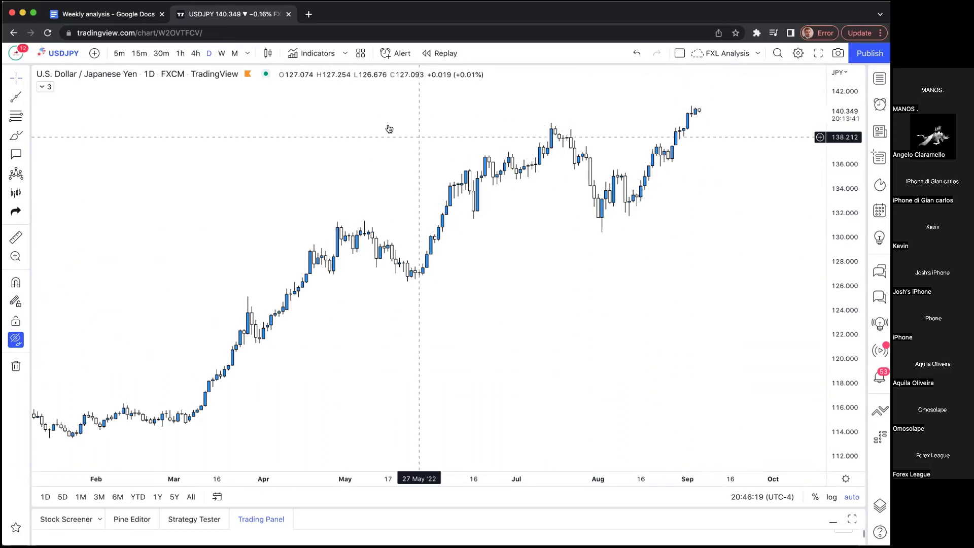
# - Show the USDJPY drawings again and return to the 4-hour timeframe with the rising trendline, retracement levels and projected trades in view
pyautogui.click(13, 337)
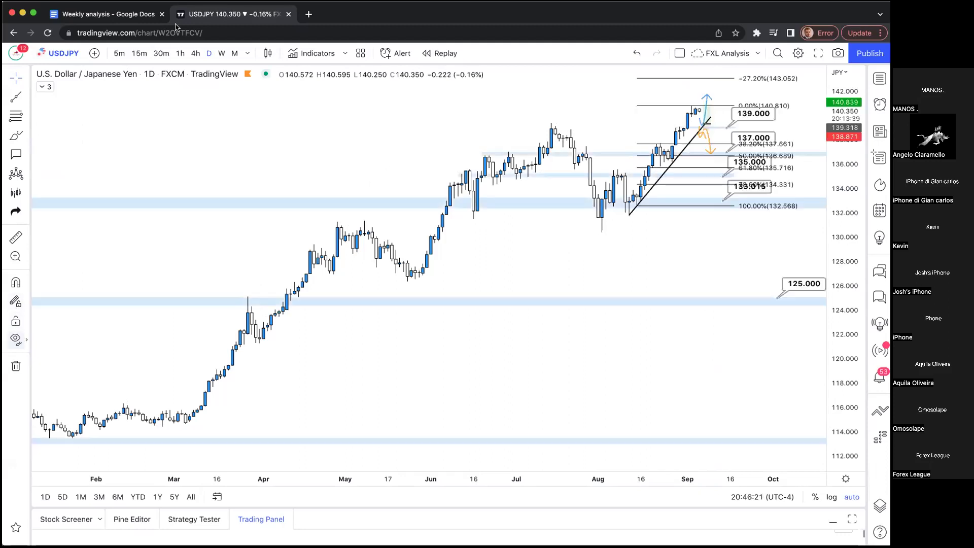
pyautogui.click(196, 54)
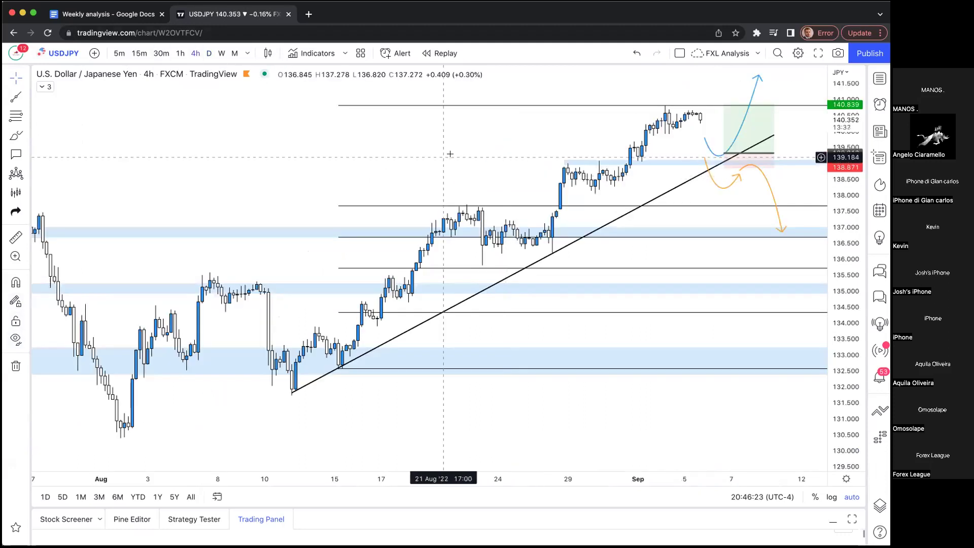
pyautogui.moveTo(441, 154); pyautogui.dragTo(354, 148)
pyautogui.scroll(-5, 317, 150)
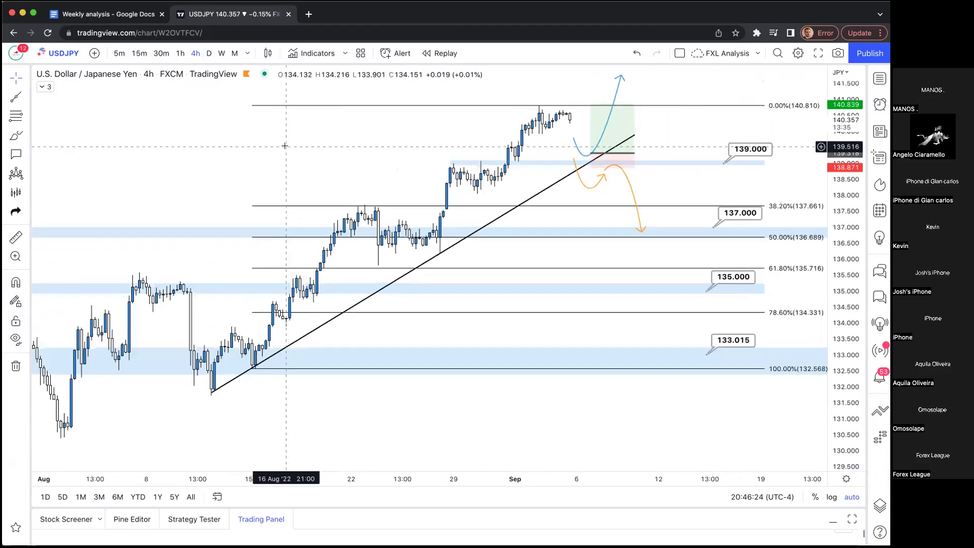
pyautogui.hscroll(5, 322, 126)
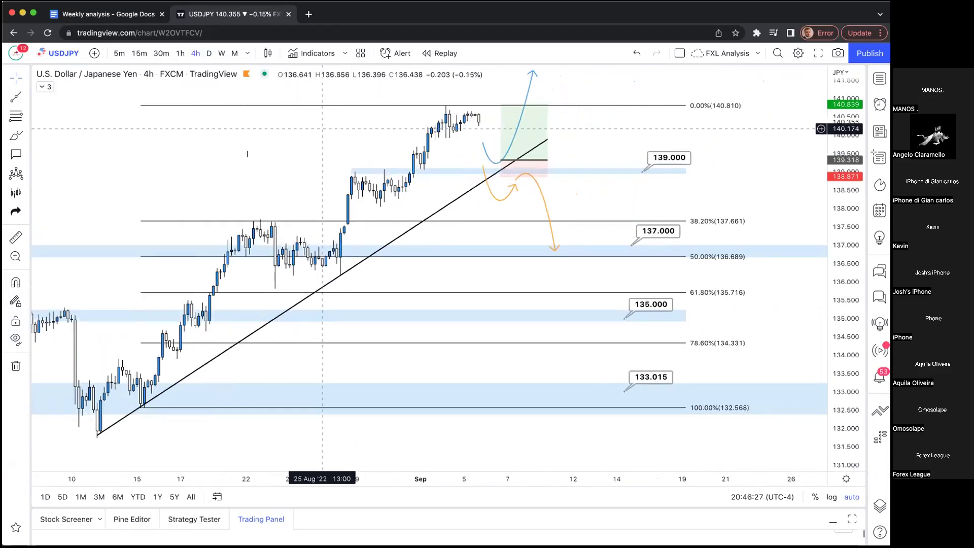
pyautogui.scroll(2, 329, 160)
pyautogui.hscroll(-5, 329, 160)
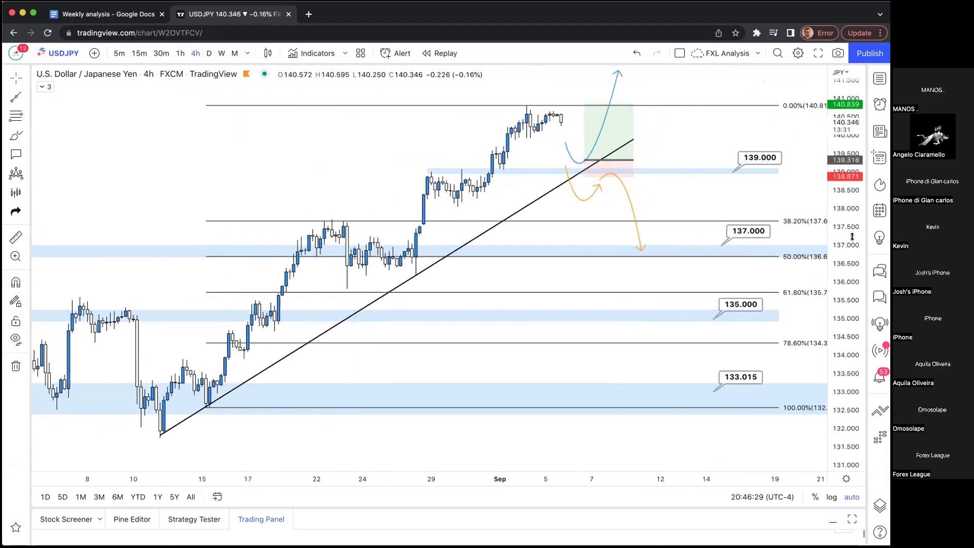
pyautogui.moveTo(852, 236); pyautogui.dragTo(855, 239)
pyautogui.moveTo(675, 219); pyautogui.dragTo(686, 232)
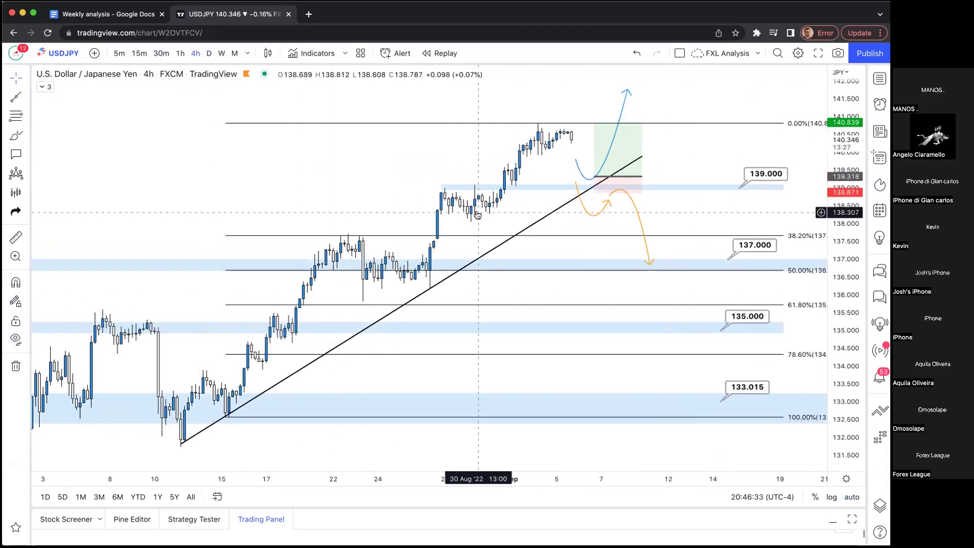
# - Measure the USDJPY 4-hour rally from the mid-August low in the 133.015 zone up to the early-September high
pyautogui.scroll(-5, 476, 212)
pyautogui.scroll(3, 477, 211)
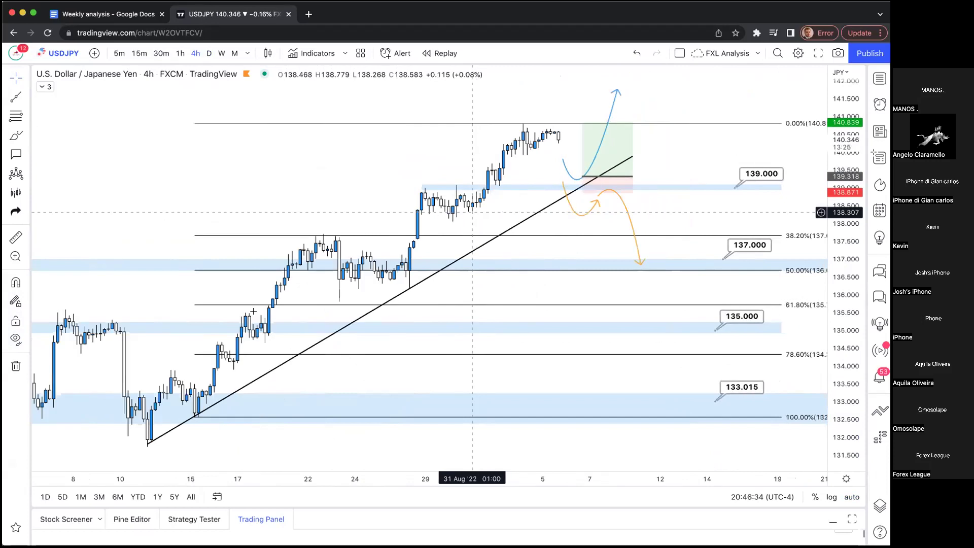
pyautogui.scroll(-2, 337, 259)
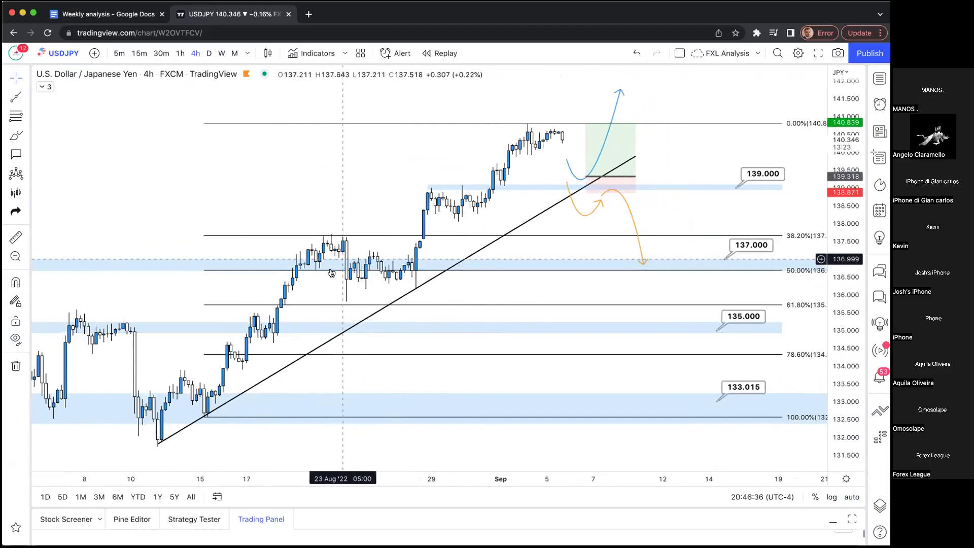
pyautogui.keyDown('shift'); pyautogui.click(217, 412); pyautogui.keyUp('shift')
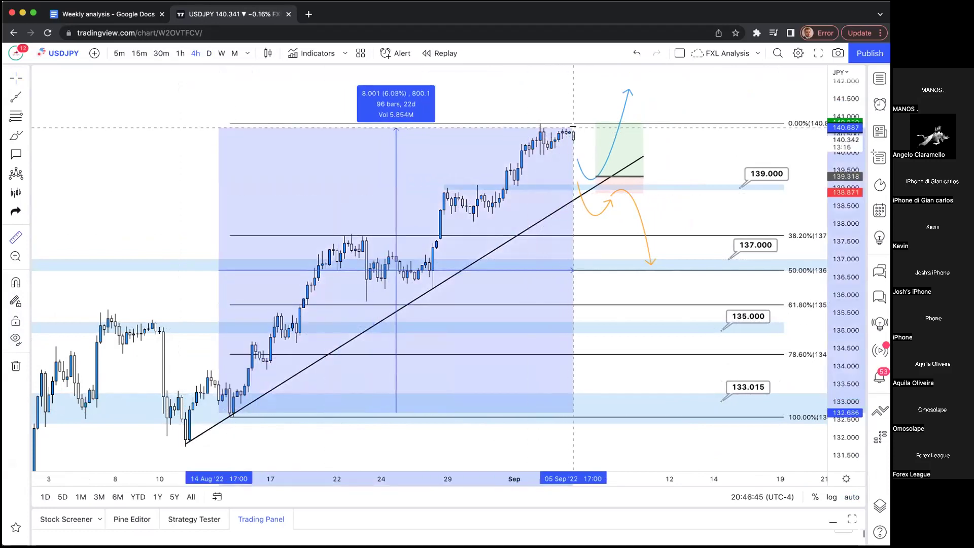
pyautogui.click(550, 102)
# - Examine the USDJPY 4-hour price history from June to September against the 133.015, 135.000 and 137.000 zones
pyautogui.hscroll(-5, 537, 108)
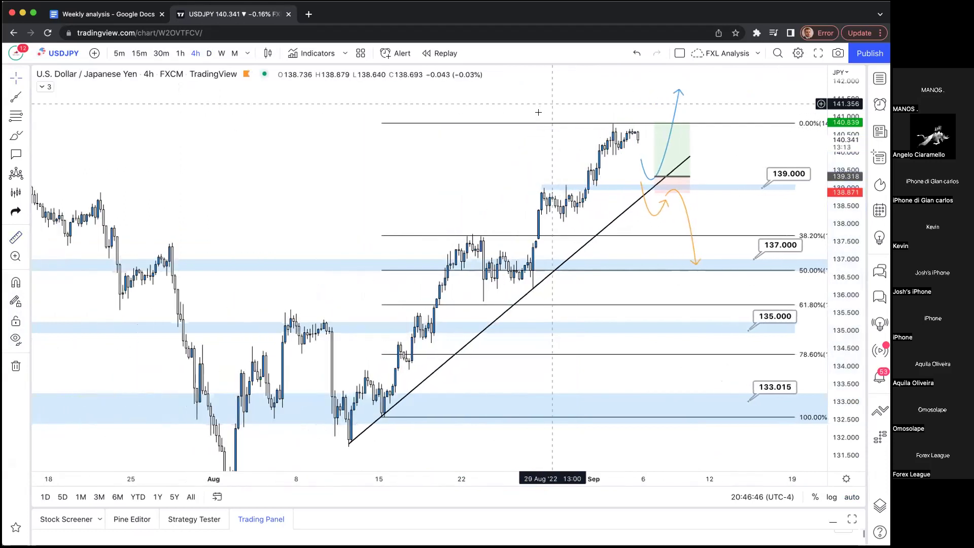
pyautogui.hscroll(-5, 579, 153)
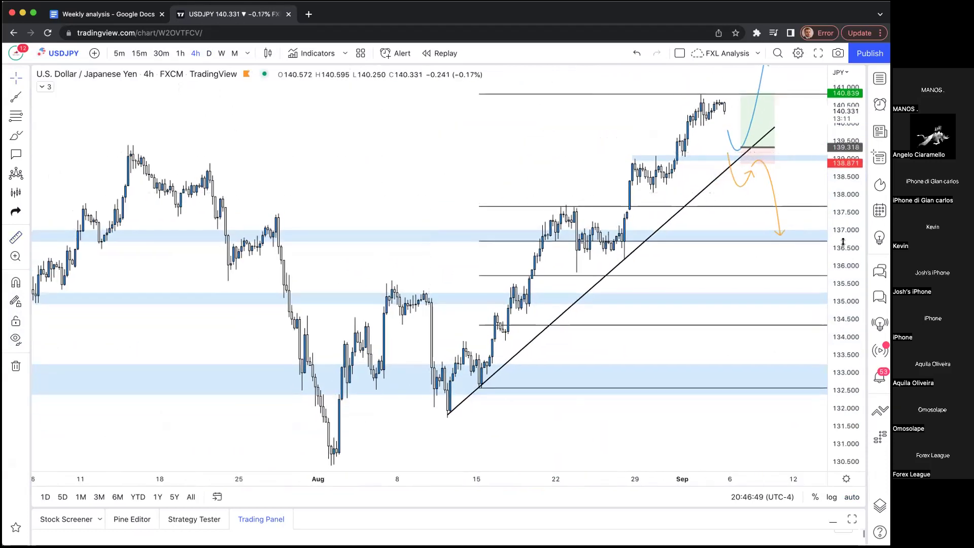
pyautogui.scroll(-2, 609, 218)
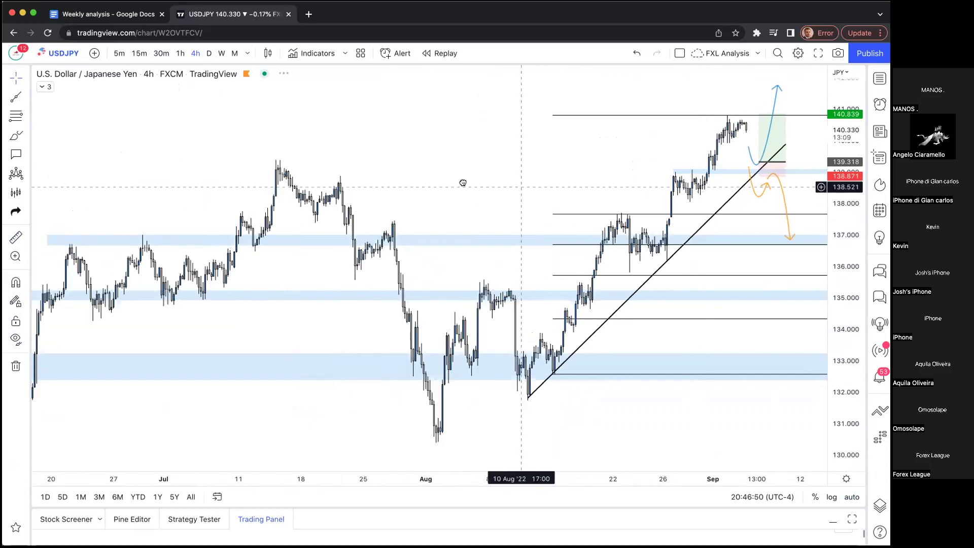
pyautogui.hscroll(5, 435, 182)
pyautogui.hscroll(-3, 436, 181)
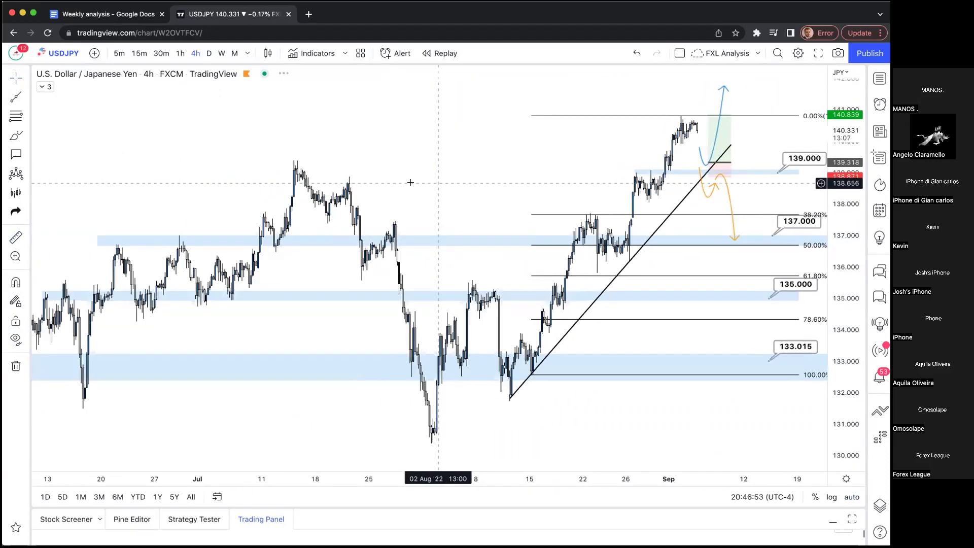
pyautogui.hscroll(1, 410, 182)
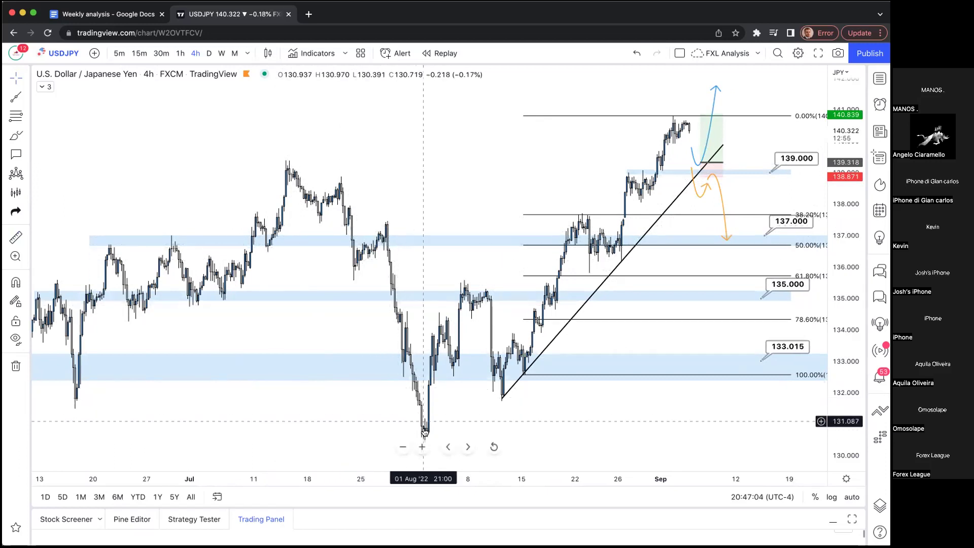
pyautogui.moveTo(491, 437); pyautogui.dragTo(374, 415)
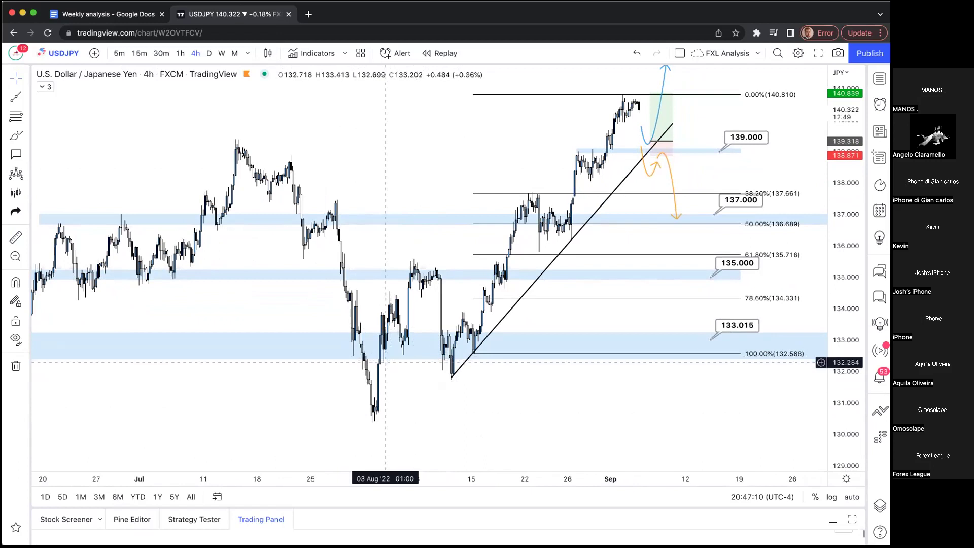
# - Try to adjust the 133.015 price label in the lowest USDJPY zone to read 133.000, and deselect it
pyautogui.click(731, 326)
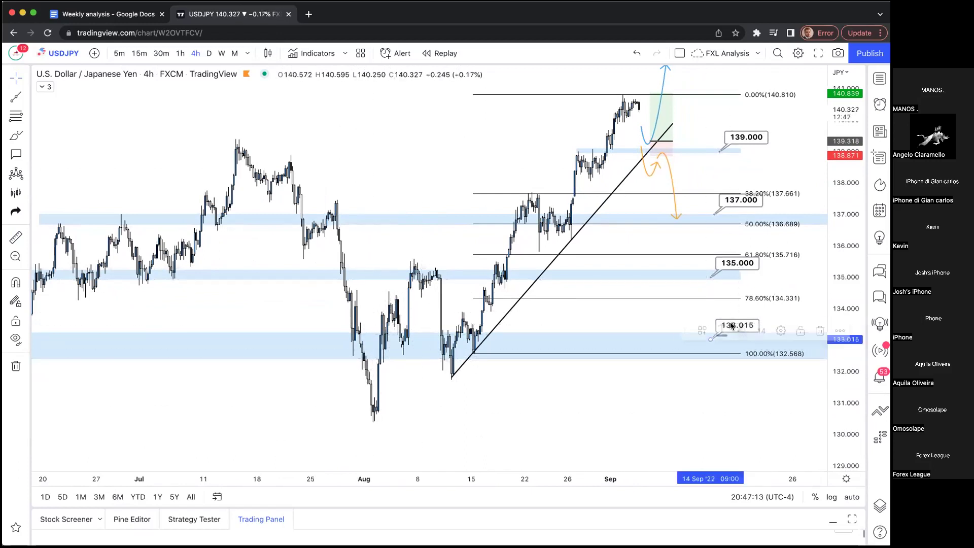
pyautogui.click(718, 312)
pyautogui.moveTo(726, 327); pyautogui.dragTo(725, 329)
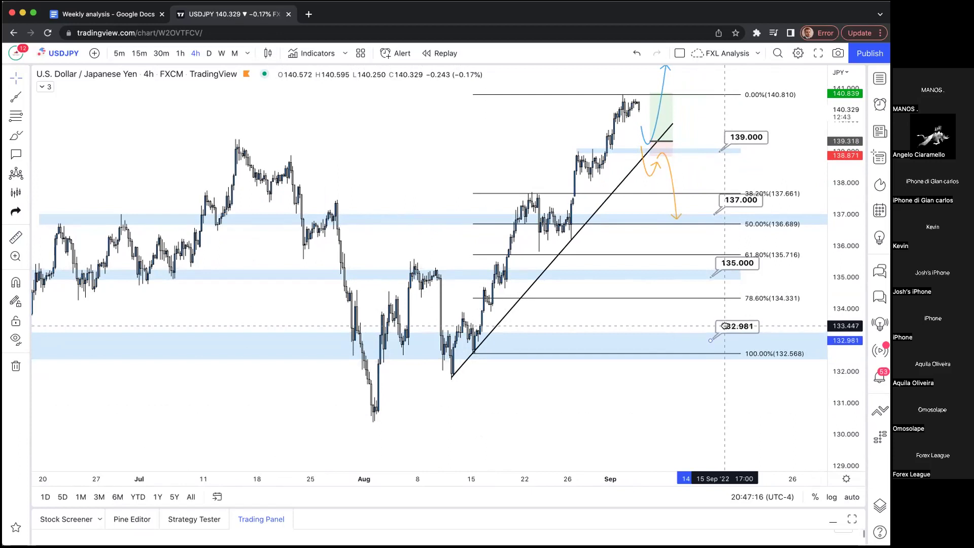
pyautogui.moveTo(725, 325); pyautogui.dragTo(725, 324)
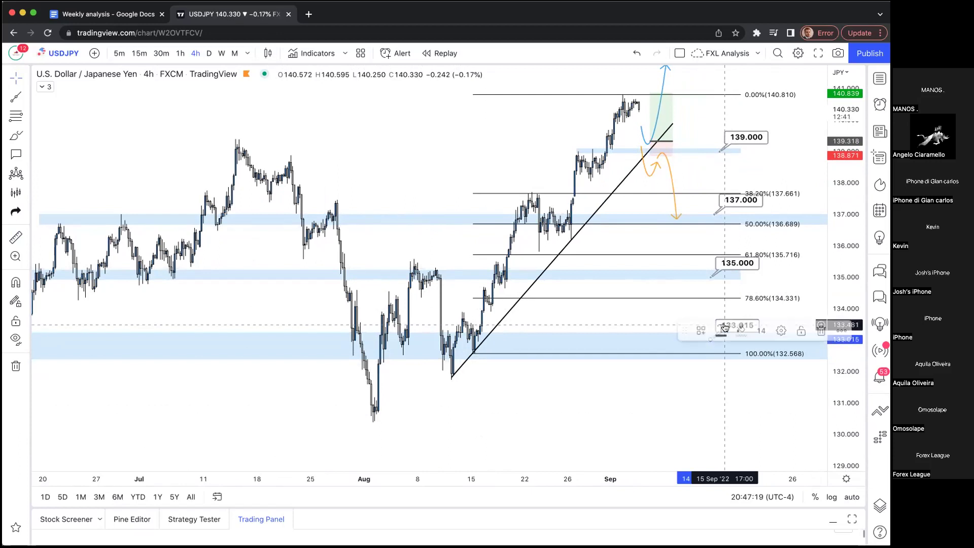
pyautogui.click(635, 321)
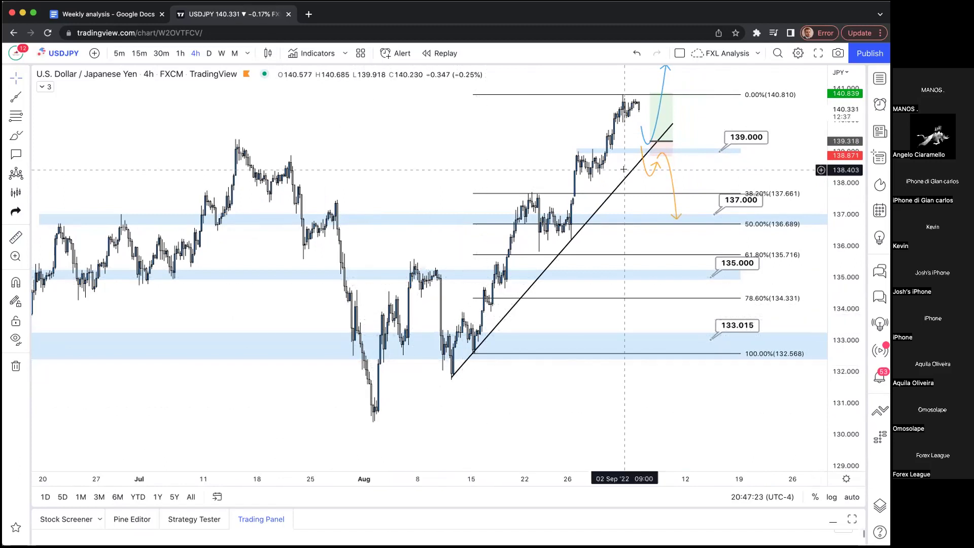
# - Measure the USDJPY 4-hour rally from the mid-August 135.000 zone up to the early-September high, and clear the measurement
pyautogui.scroll(3, 419, 276)
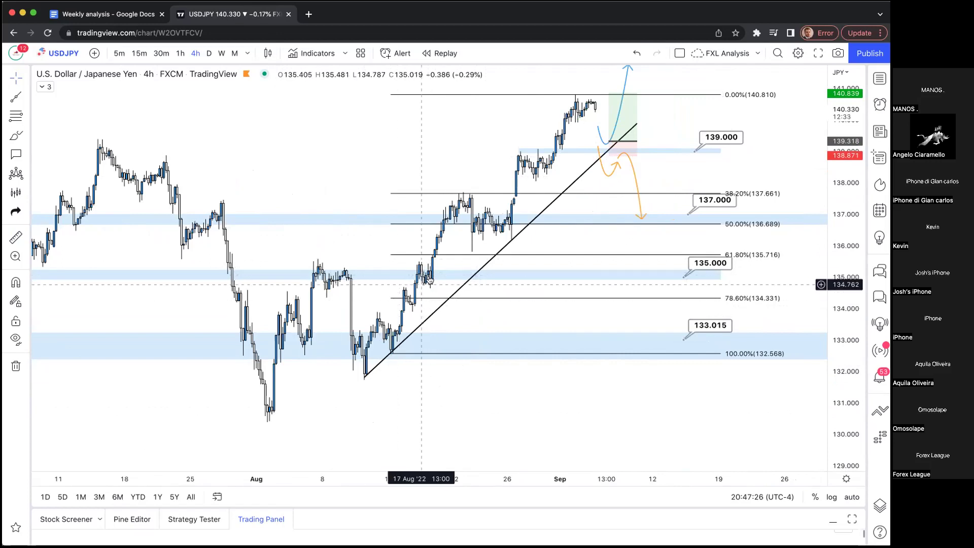
pyautogui.scroll(1, 372, 174)
pyautogui.scroll(2, 372, 174)
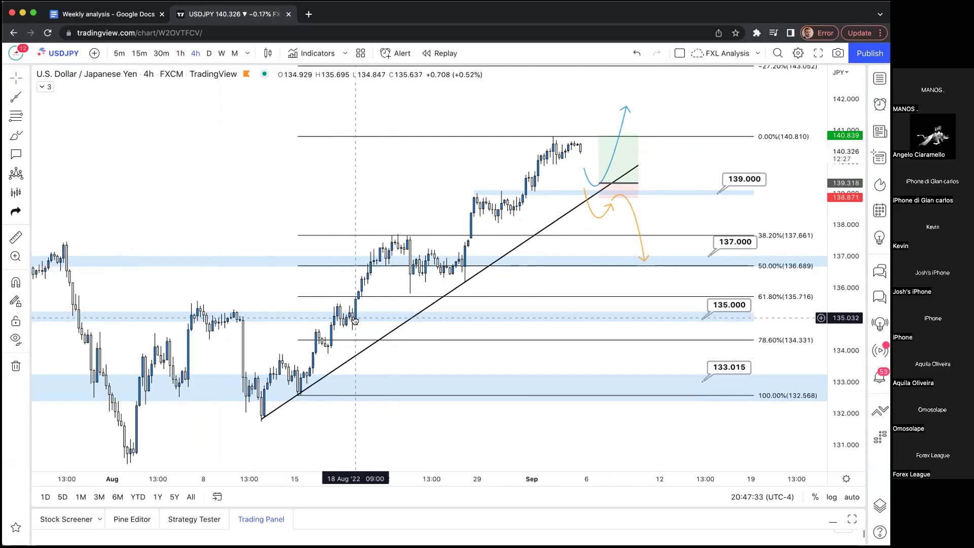
pyautogui.keyDown('shift'); pyautogui.click(355, 317); pyautogui.keyUp('shift')
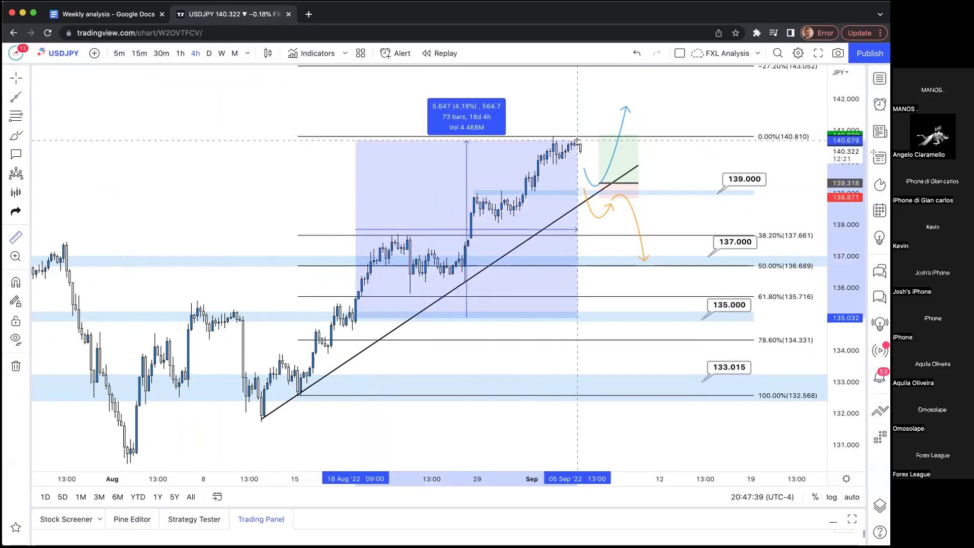
pyautogui.click(548, 123)
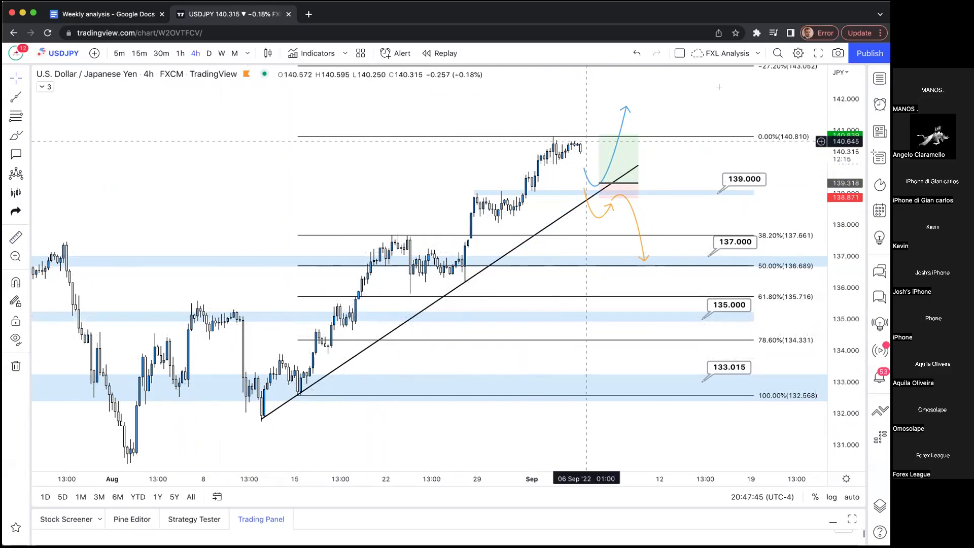
# - Measure the latest USDJPY 4-hour leg from the 139.000 zone up to the 0.00% retracement level, and clear the measurement
pyautogui.scroll(5, 606, 119)
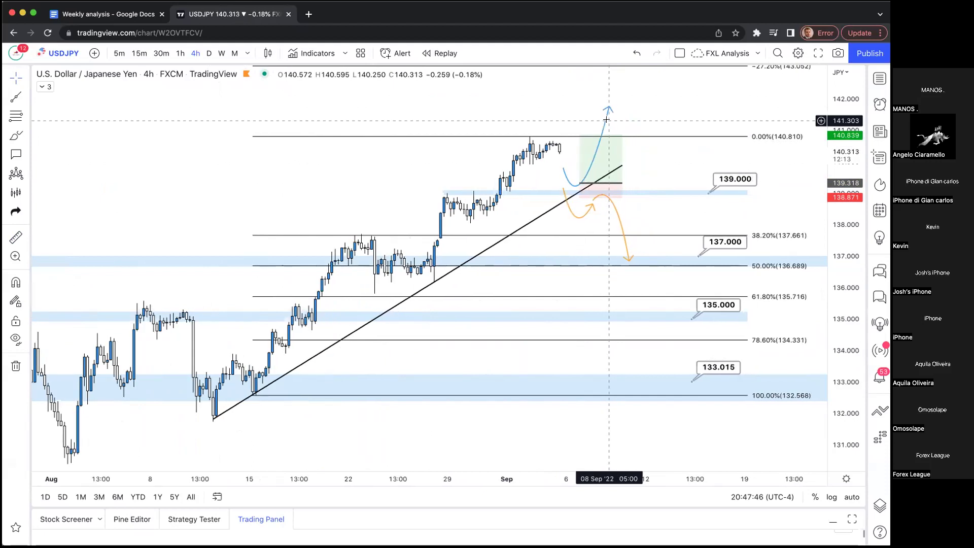
pyautogui.scroll(1, 606, 119)
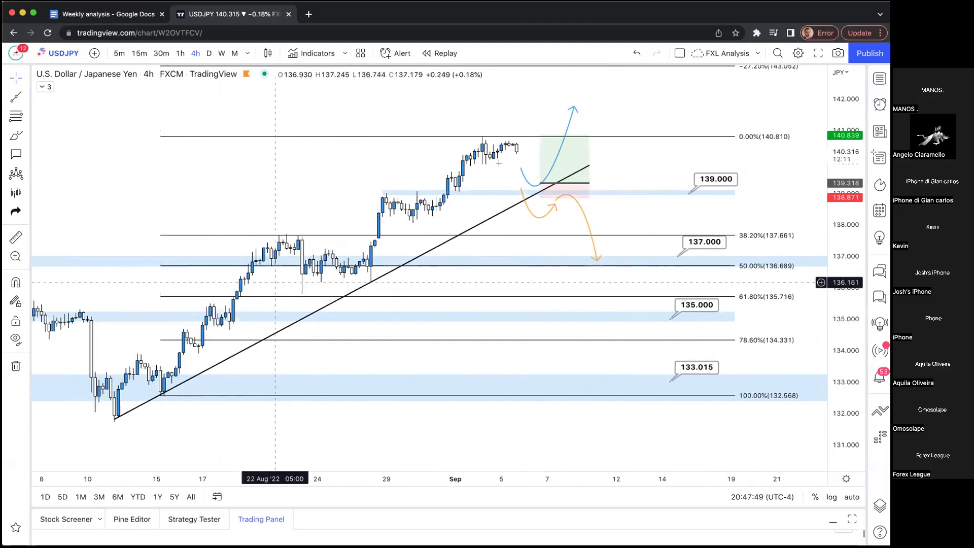
pyautogui.moveTo(858, 288); pyautogui.dragTo(858, 183)
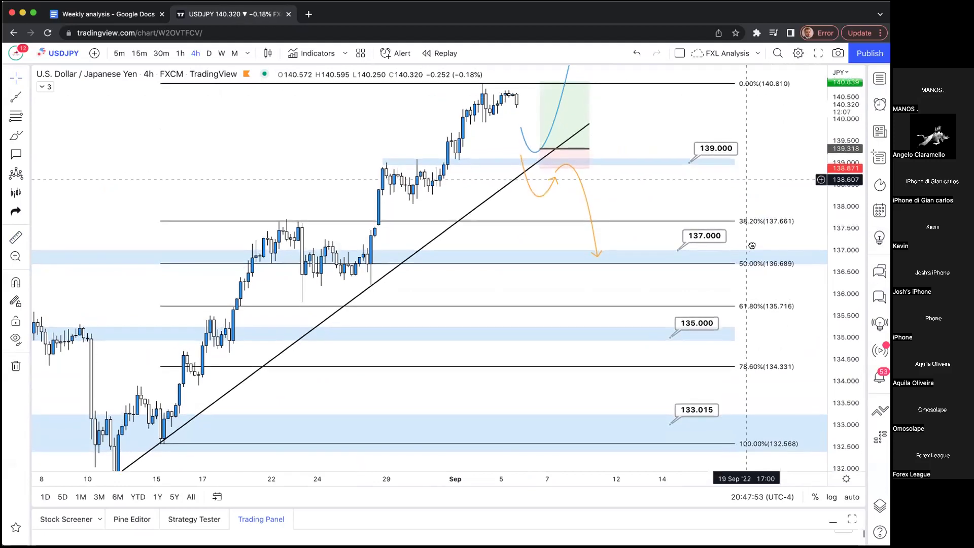
pyautogui.scroll(1, 752, 246)
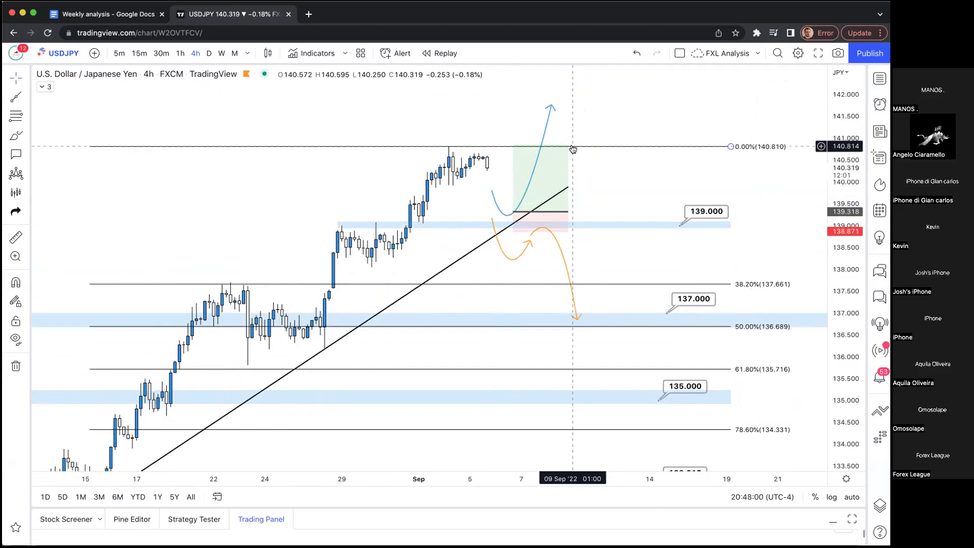
pyautogui.keyDown('shift'); pyautogui.click(413, 224); pyautogui.keyUp('shift')
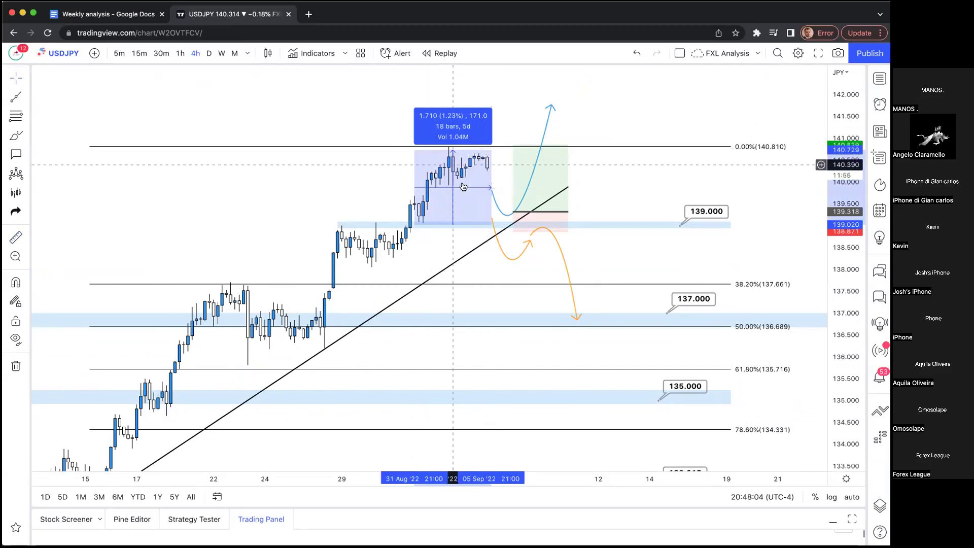
pyautogui.click(642, 167)
# - Examine the projected USDJPY buy and sell scenarios around the rising trendline, the 139.000 zone and the 137.000 zone
pyautogui.scroll(2, 643, 167)
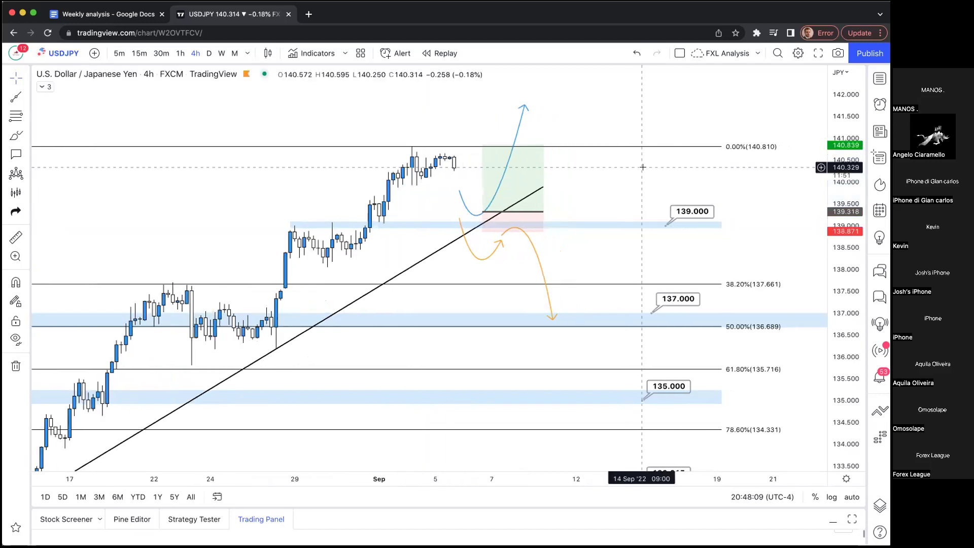
pyautogui.moveTo(597, 178); pyautogui.dragTo(650, 186)
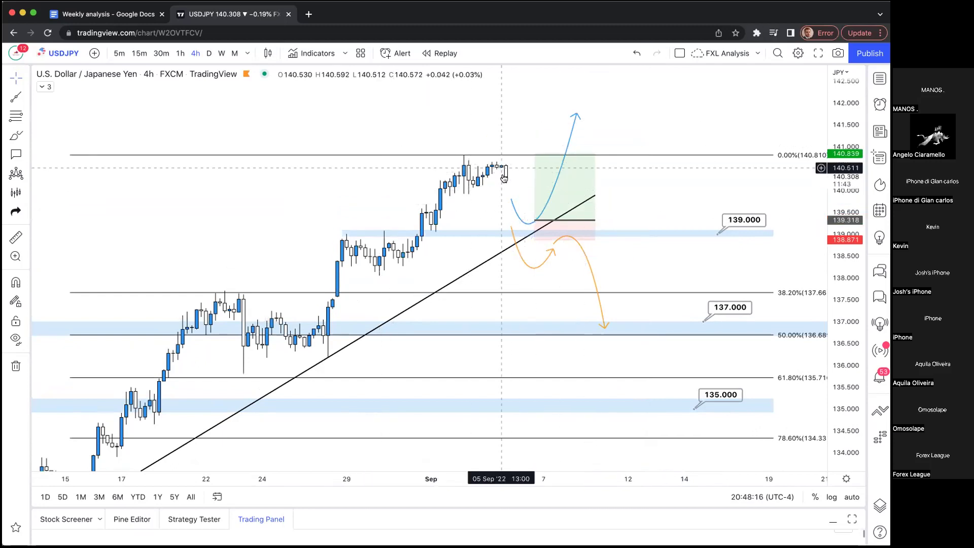
pyautogui.moveTo(418, 102); pyautogui.dragTo(427, 100)
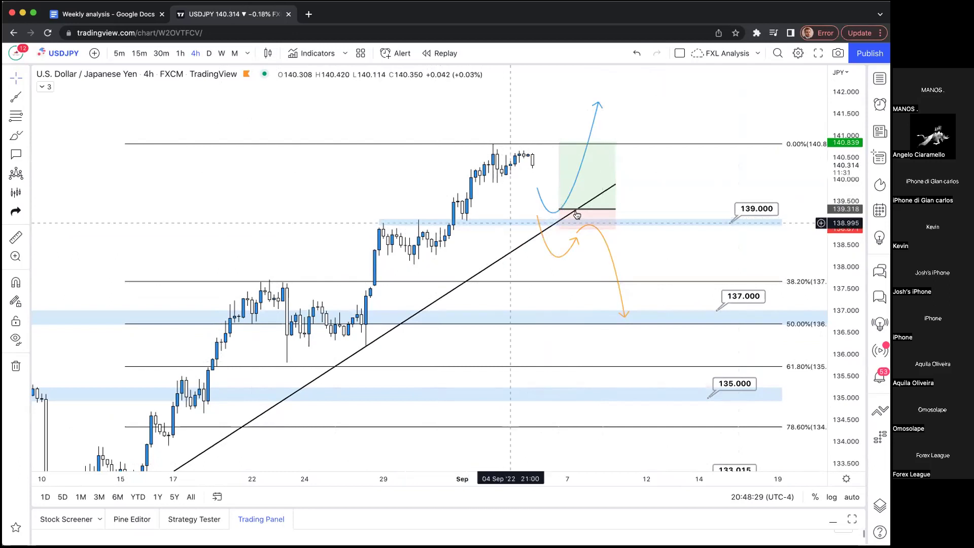
pyautogui.scroll(-1, 659, 249)
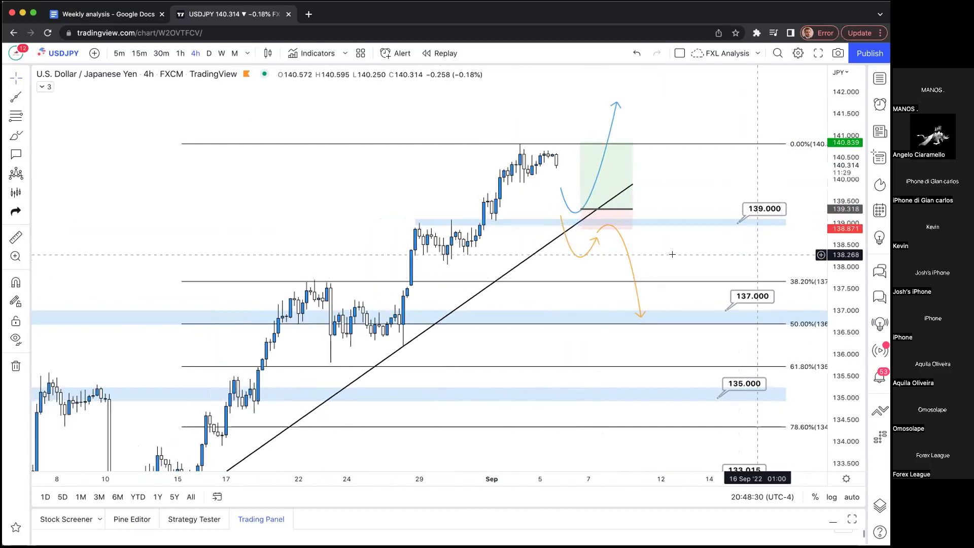
pyautogui.hscroll(3, 673, 254)
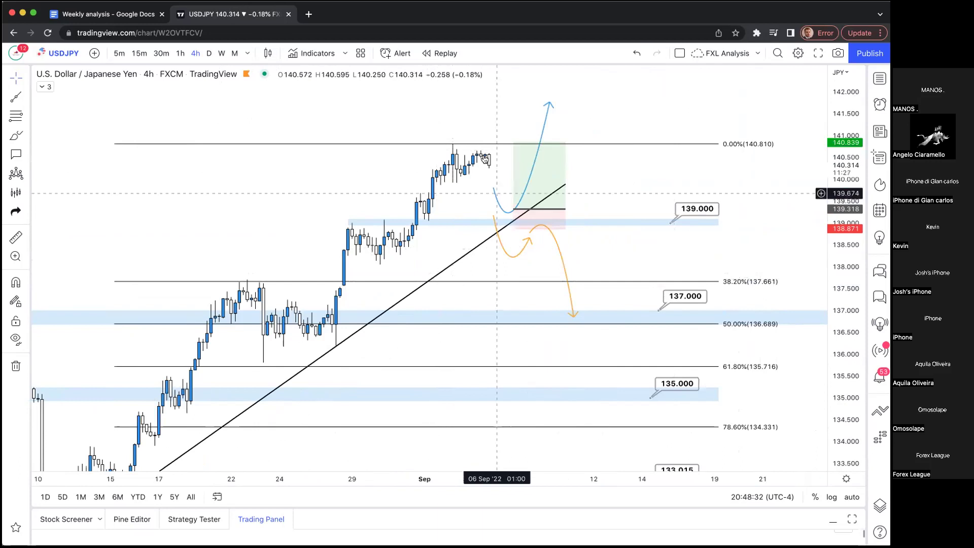
pyautogui.click(513, 220)
pyautogui.click(495, 201)
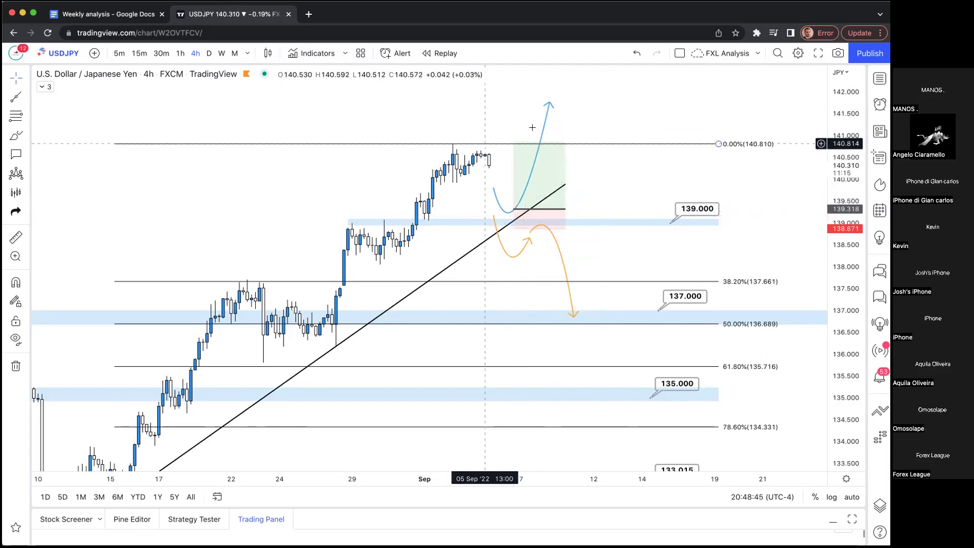
pyautogui.scroll(-3, 314, 188)
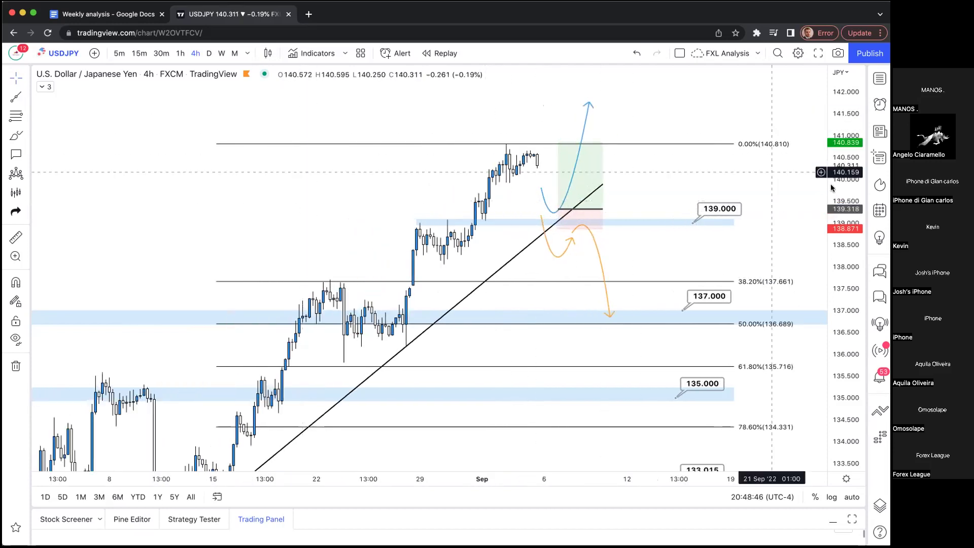
pyautogui.moveTo(839, 201); pyautogui.dragTo(840, 219)
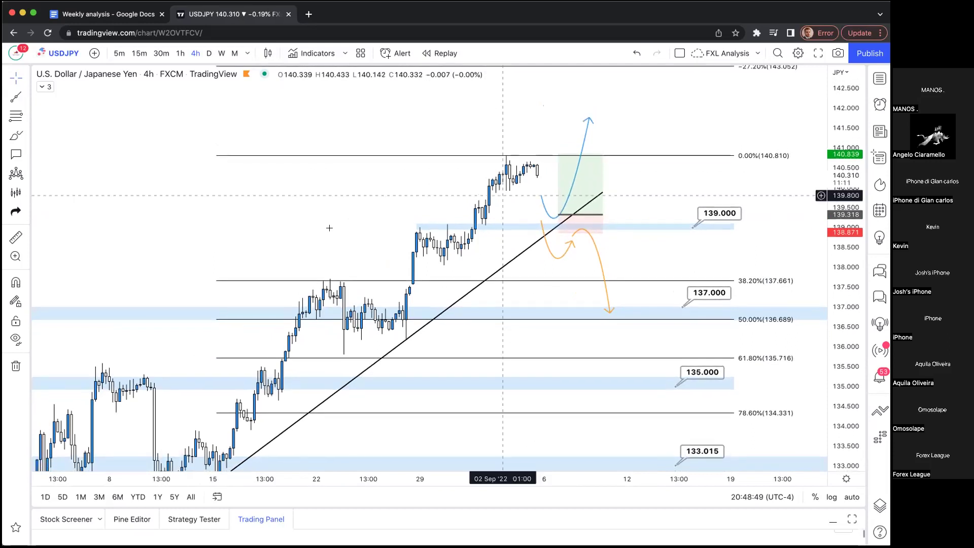
pyautogui.moveTo(304, 188); pyautogui.dragTo(295, 144)
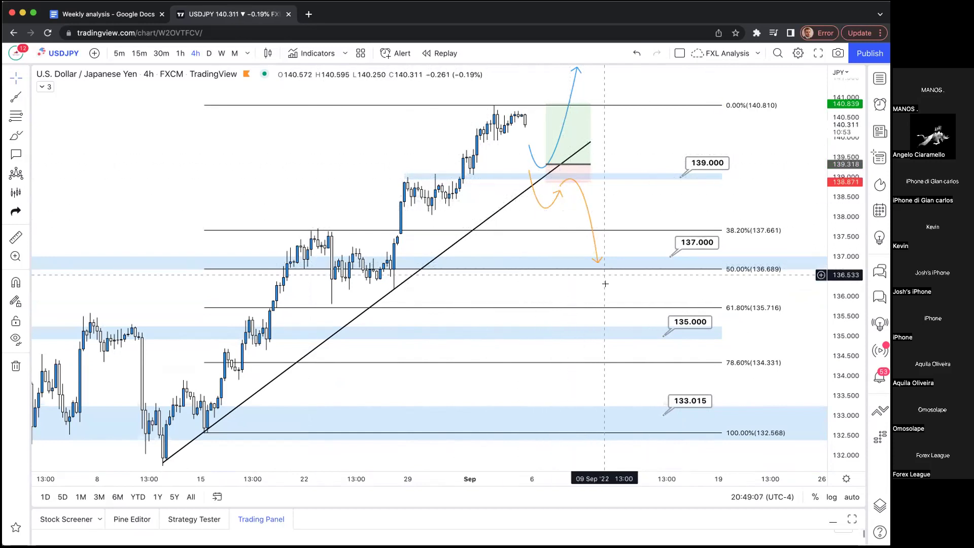
pyautogui.scroll(3, 601, 282)
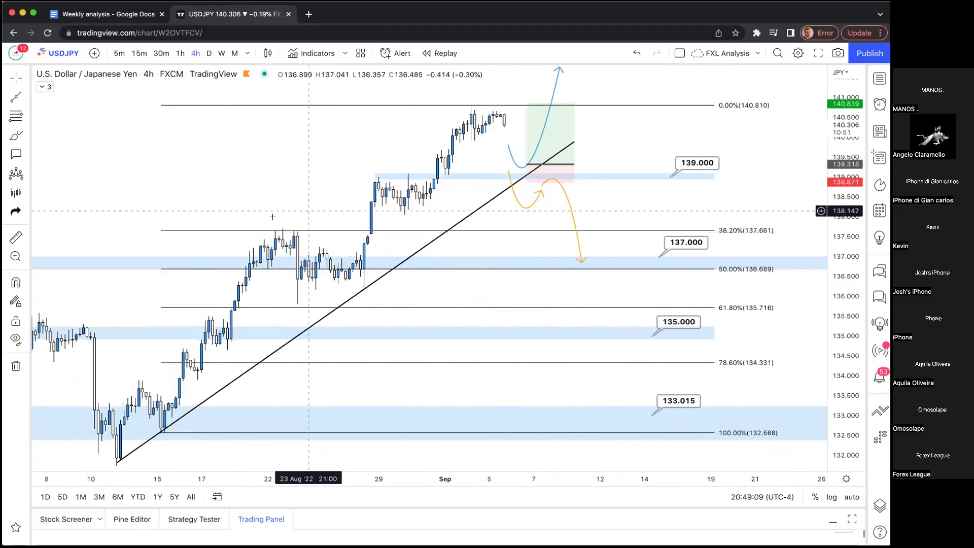
pyautogui.moveTo(317, 219); pyautogui.dragTo(510, 142)
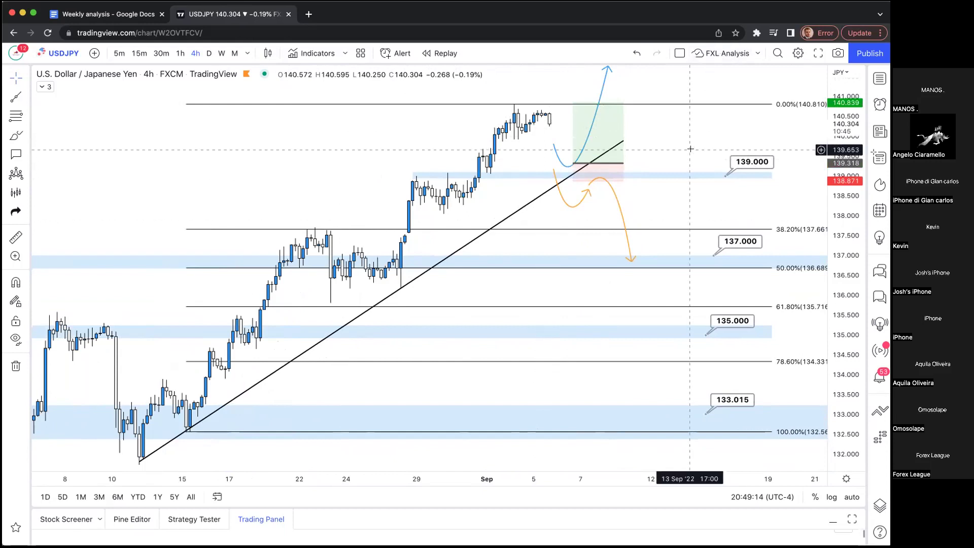
# - Switch to EURJPY on the daily timeframe, reset the chart view and hide all drawings
pyautogui.press('Down')
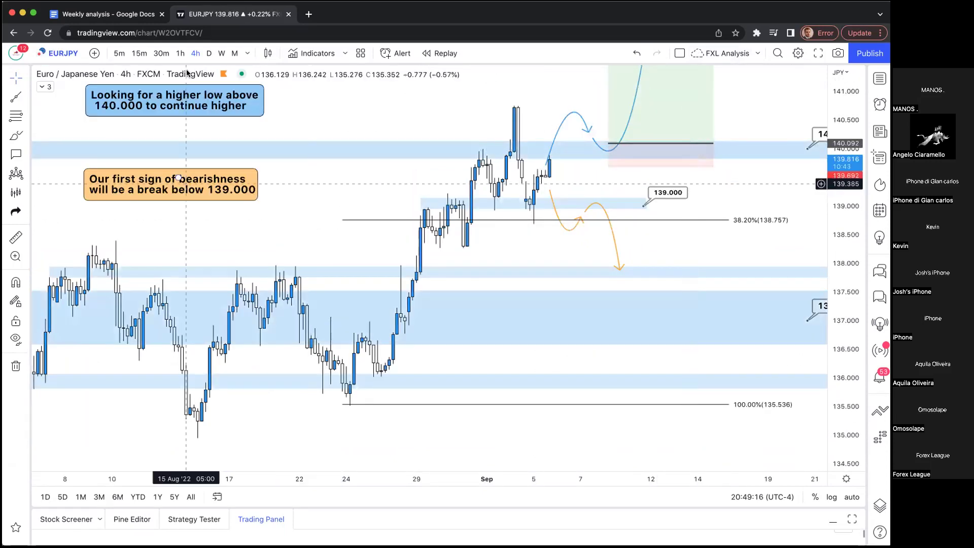
pyautogui.click(210, 54)
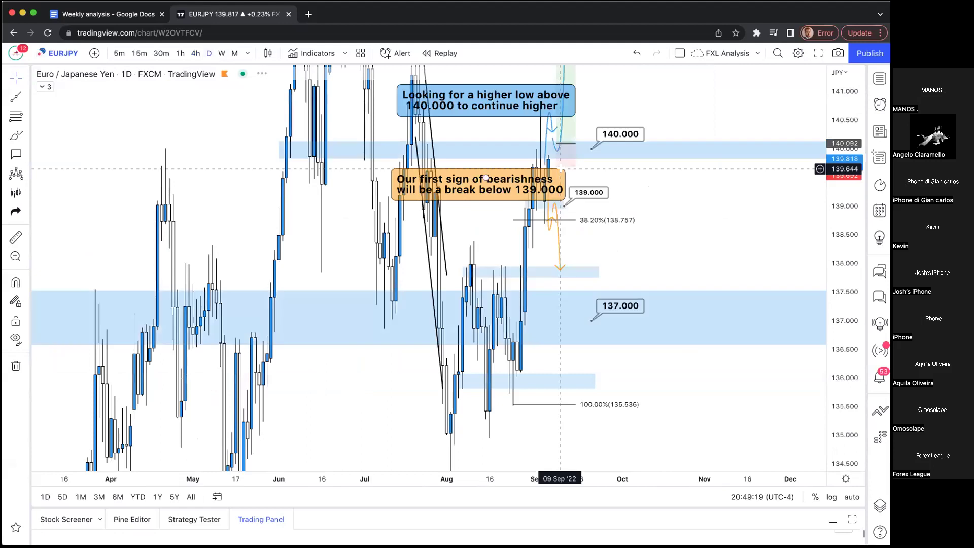
pyautogui.rightClick(657, 228)
pyautogui.click(690, 237)
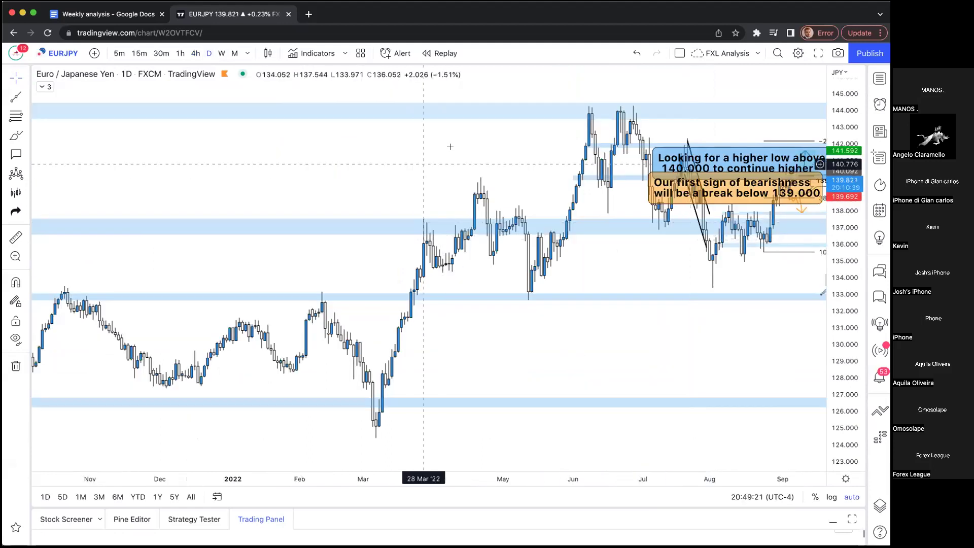
pyautogui.click(16, 339)
pyautogui.moveTo(455, 337); pyautogui.dragTo(525, 337)
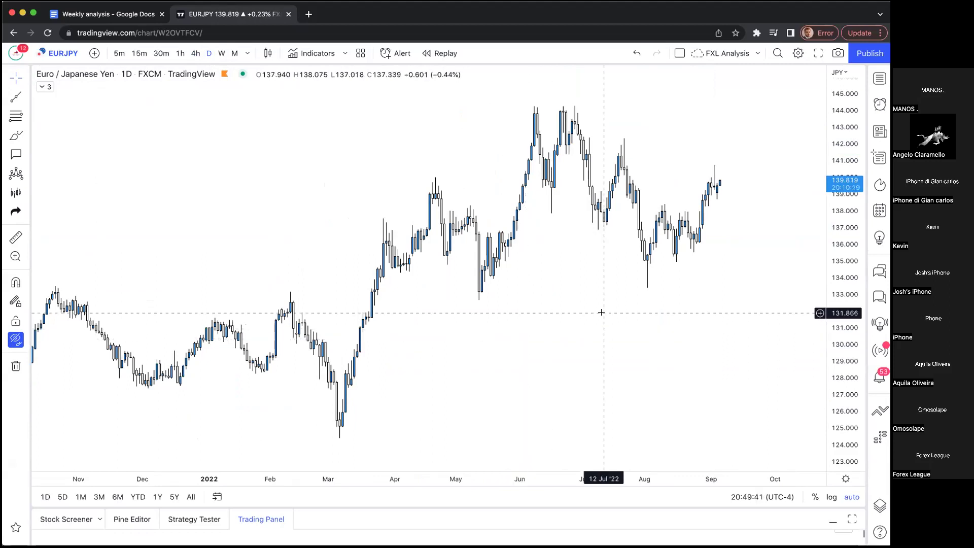
# - Examine the bare EURJPY daily price structure from late 2021 through September 2022
pyautogui.hscroll(5, 596, 312)
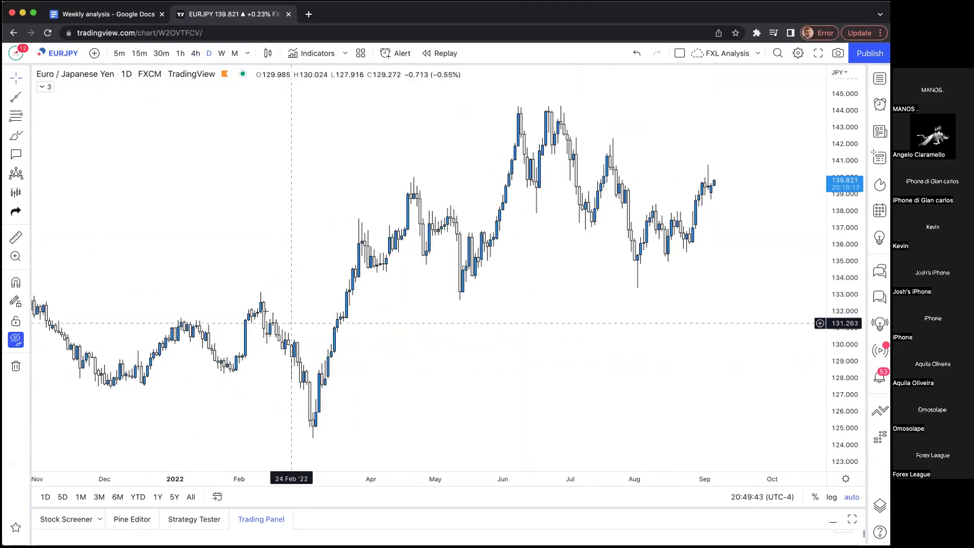
pyautogui.hscroll(-5, 274, 320)
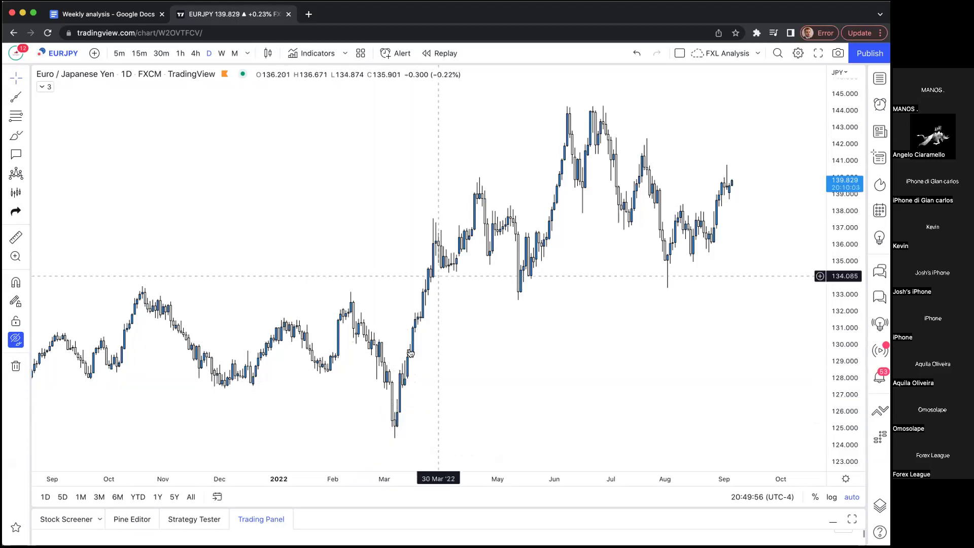
pyautogui.click(479, 195)
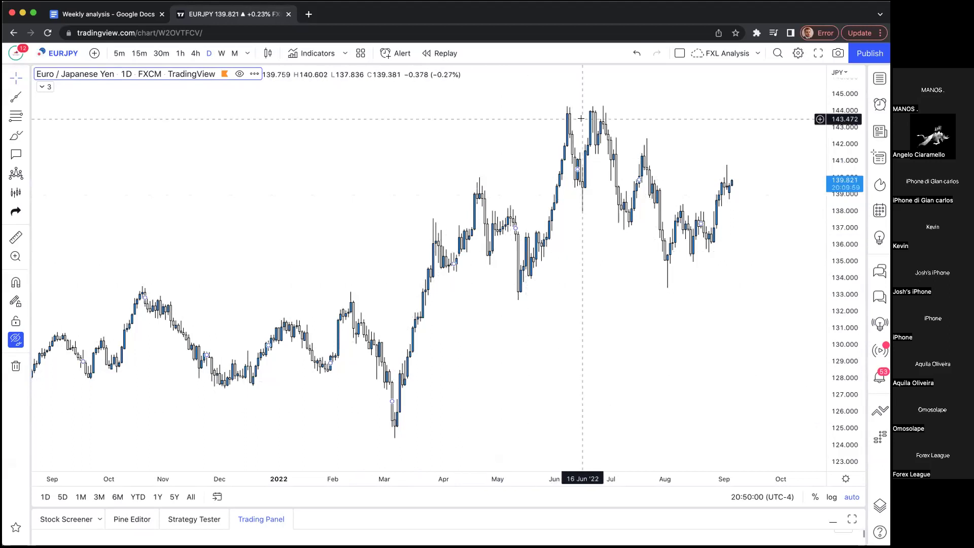
pyautogui.hscroll(5, 479, 141)
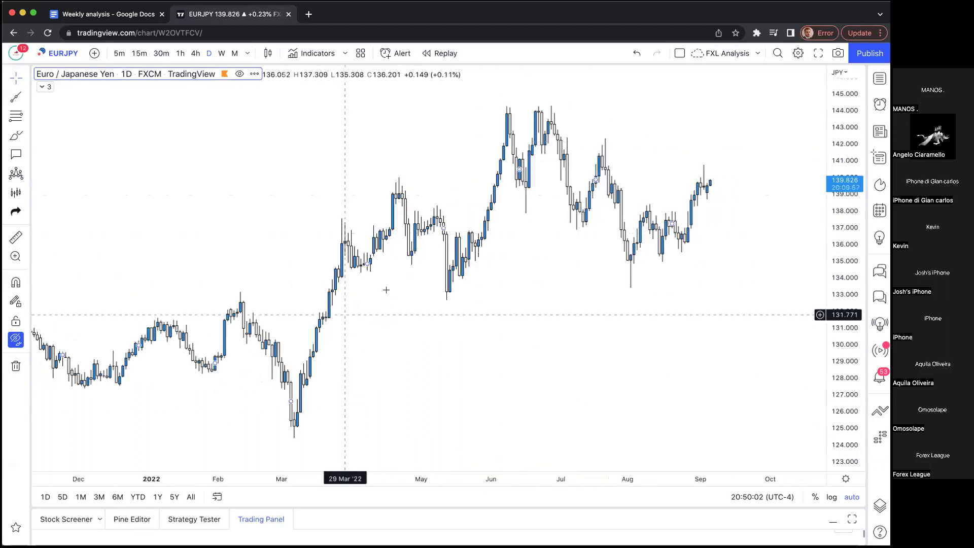
pyautogui.click(418, 136)
pyautogui.scroll(2, 419, 137)
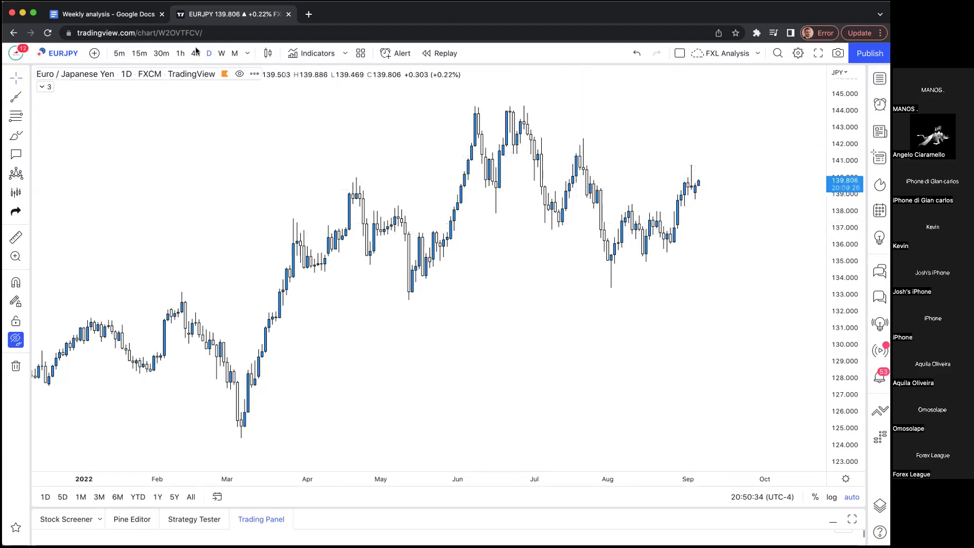
# - Show the EURJPY drawings again and return to the 4-hour timeframe with the chart view reset
pyautogui.click(16, 340)
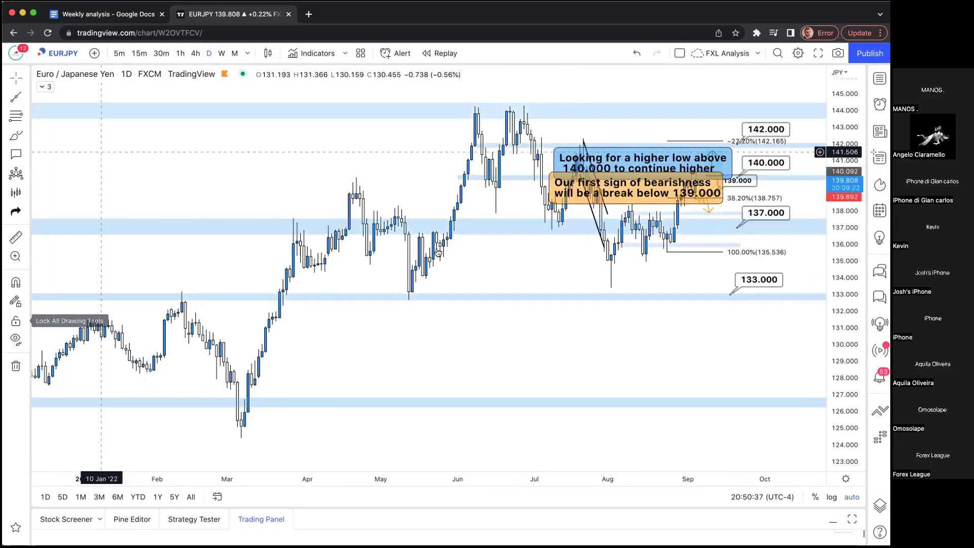
pyautogui.click(195, 53)
pyautogui.rightClick(508, 183)
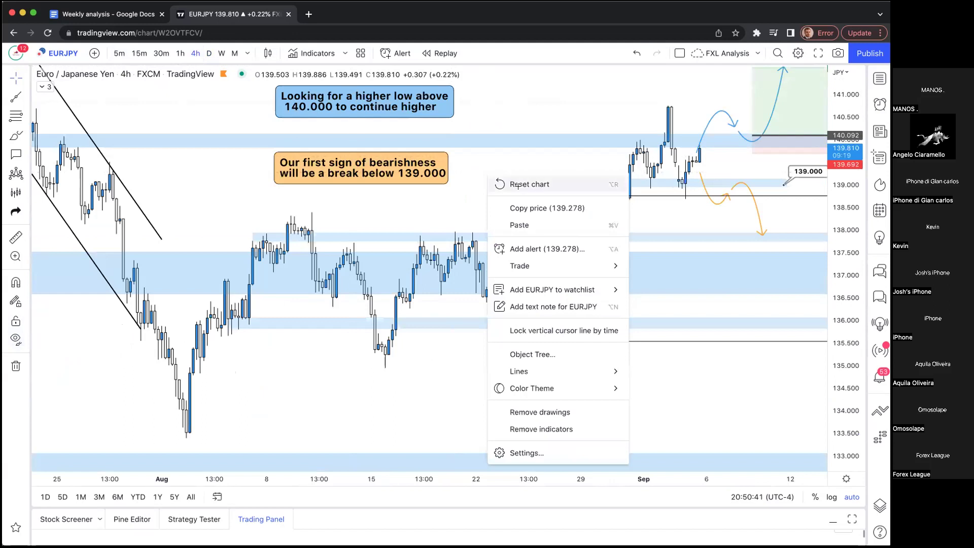
pyautogui.click(517, 185)
# - Examine the EURJPY 4-hour trade projections around the 140.000 and 139.000 zones, with the 137.000 and 142.000 zones in view
pyautogui.scroll(5, 414, 163)
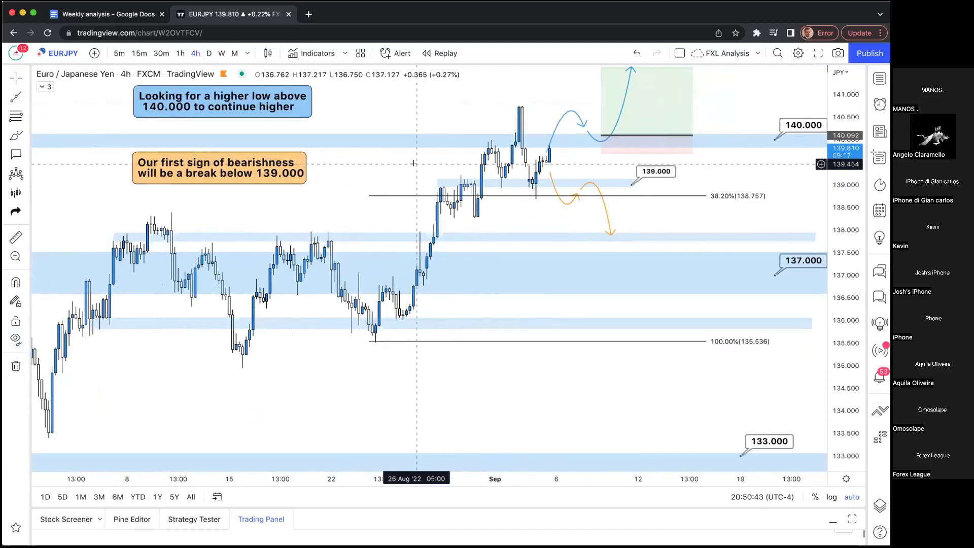
pyautogui.scroll(1, 414, 163)
pyautogui.moveTo(848, 255); pyautogui.dragTo(848, 271)
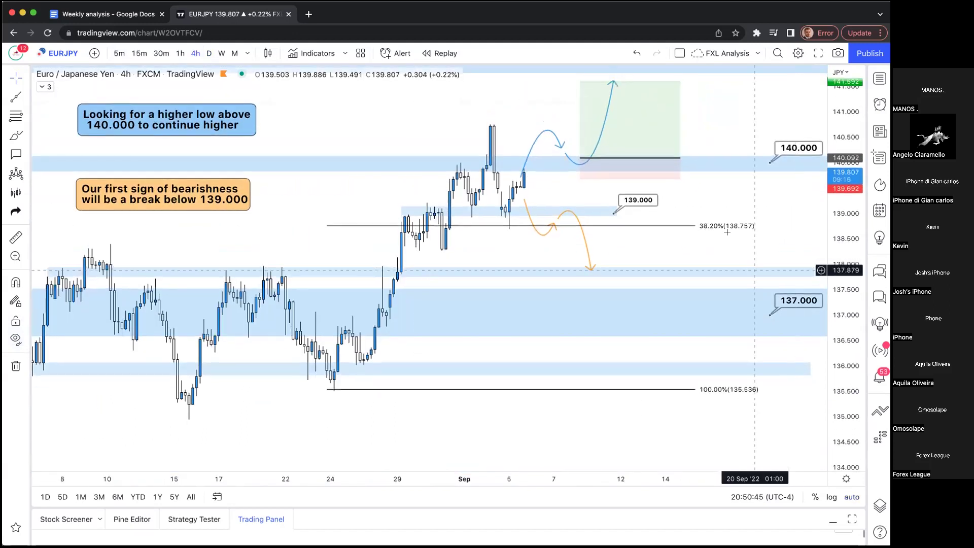
pyautogui.moveTo(726, 213); pyautogui.dragTo(729, 241)
pyautogui.scroll(-2, 705, 264)
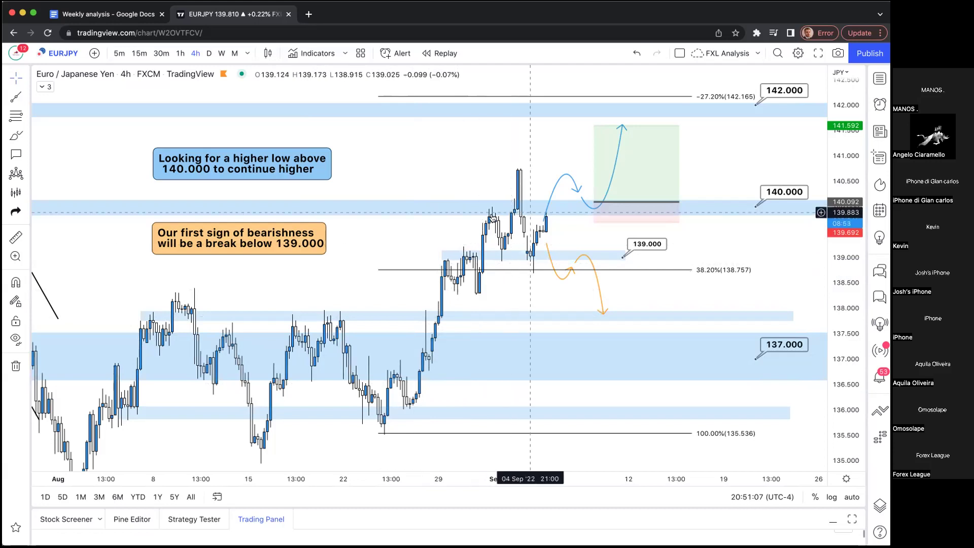
pyautogui.scroll(2, 512, 216)
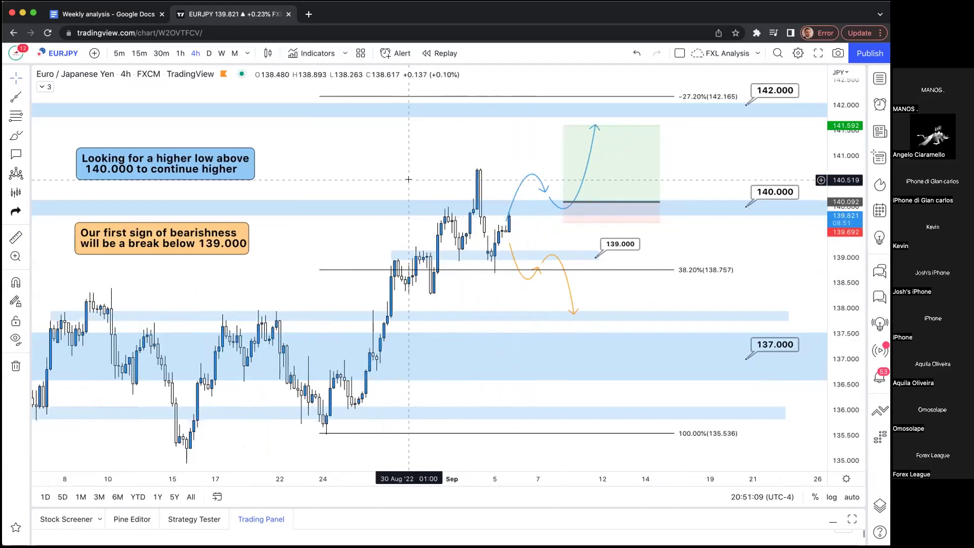
# - Set the EURJPY long position at the 140.000 zone to a profit level of 1850 ticks and a stop level of 500 ticks
pyautogui.hscroll(-1, 401, 173)
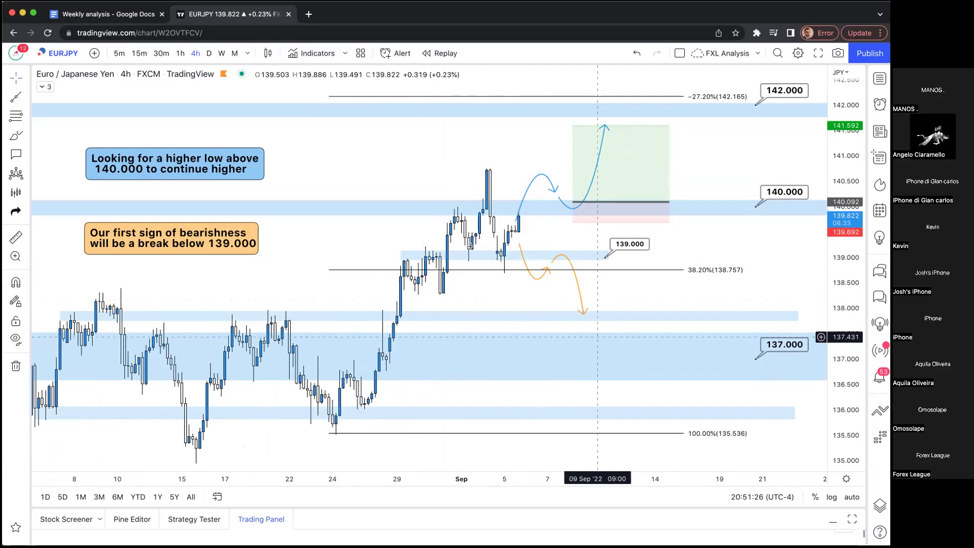
pyautogui.scroll(2, 533, 247)
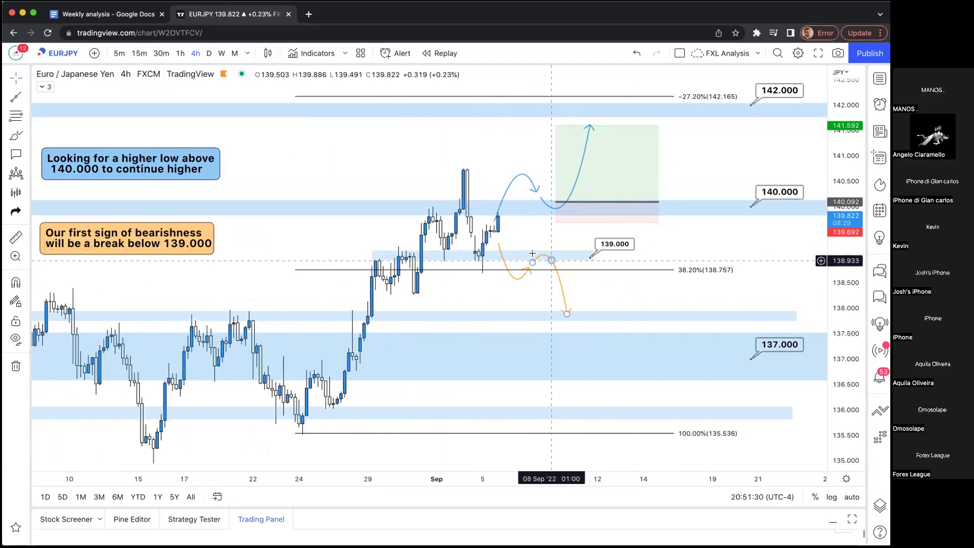
pyautogui.scroll(-1, 511, 219)
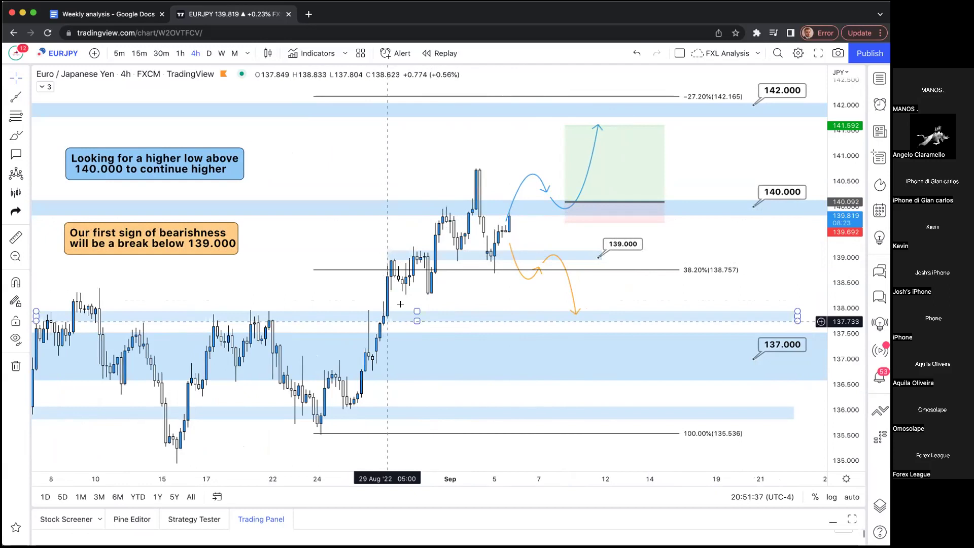
pyautogui.click(491, 203)
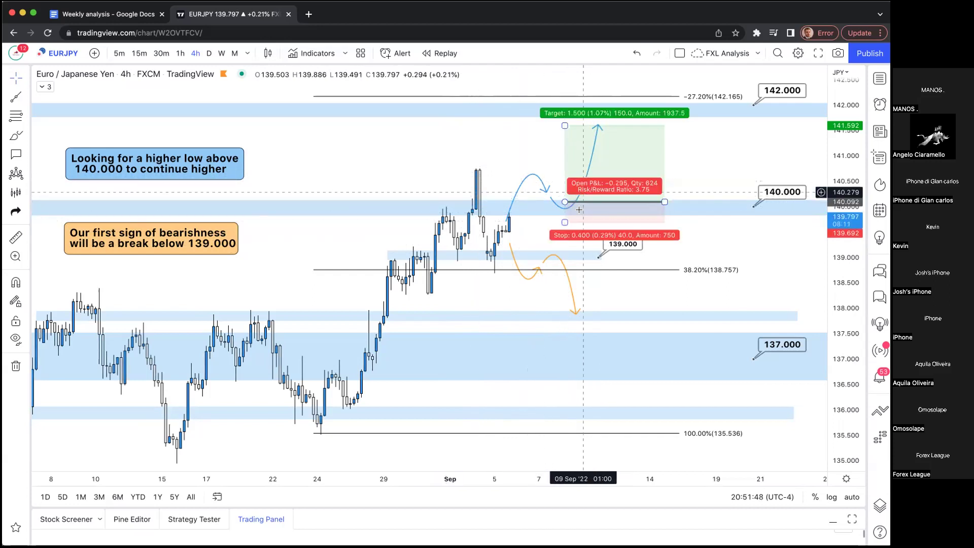
pyautogui.moveTo(564, 115); pyautogui.dragTo(563, 108)
pyautogui.click(720, 329)
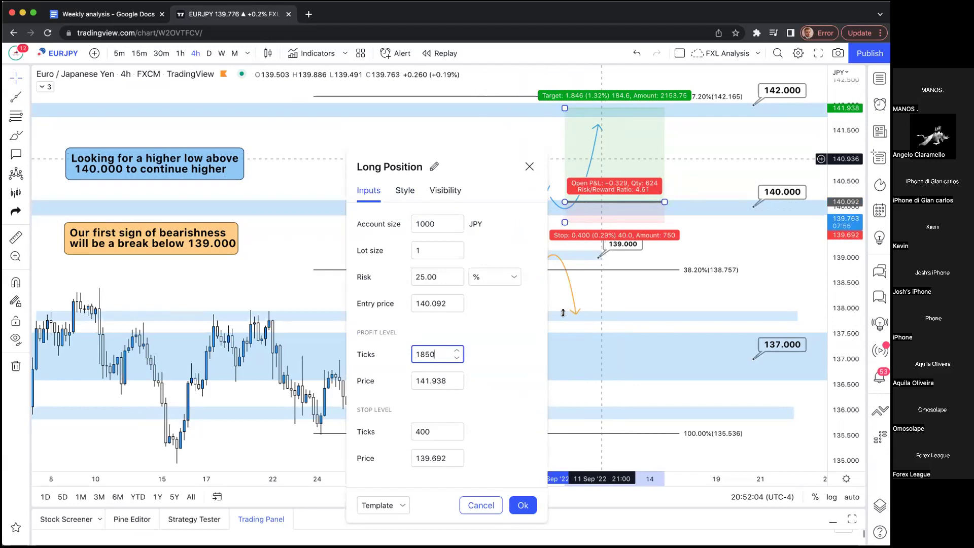
pyautogui.click(435, 432)
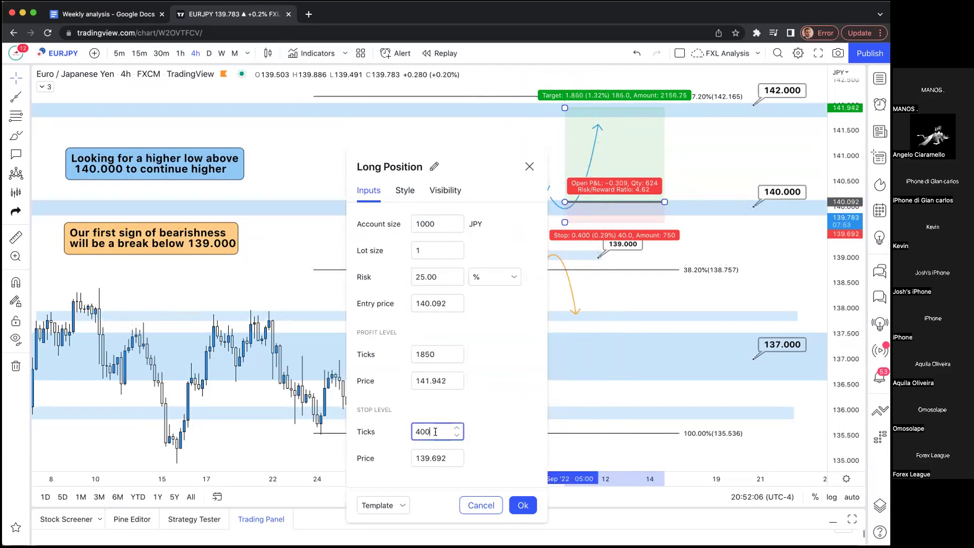
pyautogui.click(523, 505)
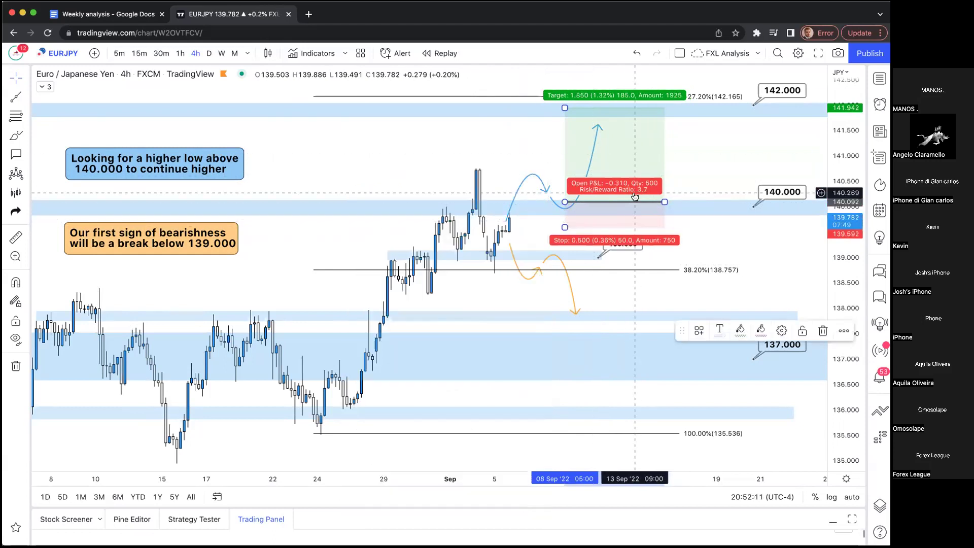
pyautogui.click(682, 183)
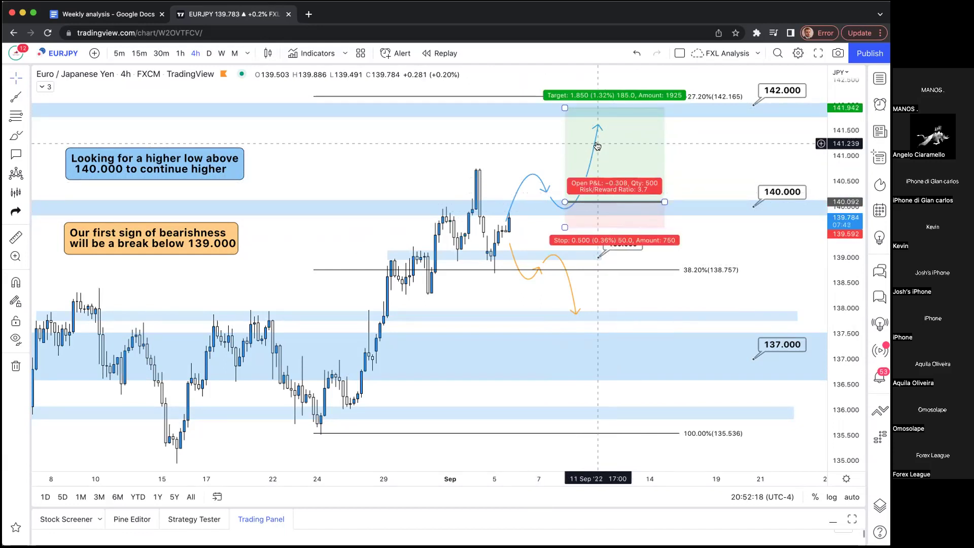
# - Place a short position beneath the 139.000 zone with entry at about 138.839 and a stop of about 58.5 pips
pyautogui.hscroll(-1, 558, 182)
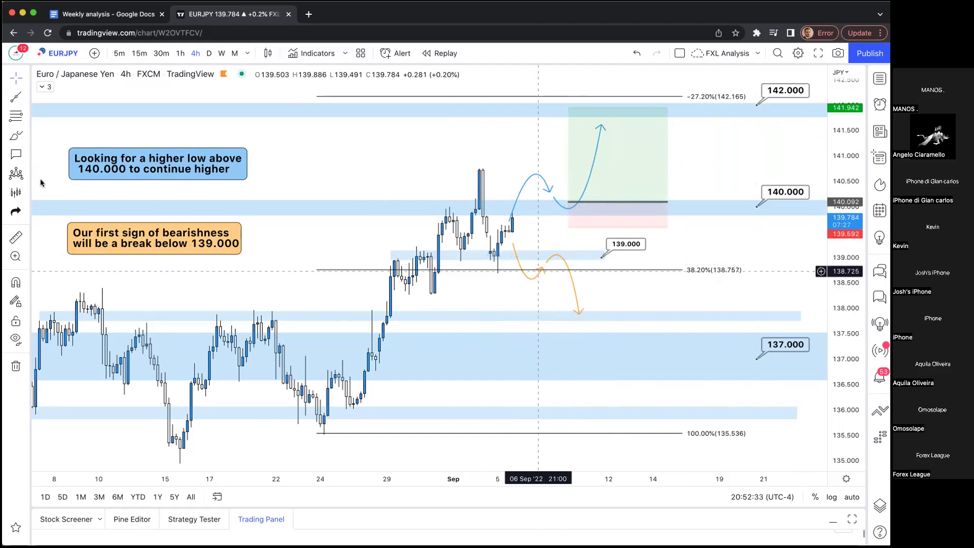
pyautogui.click(16, 193)
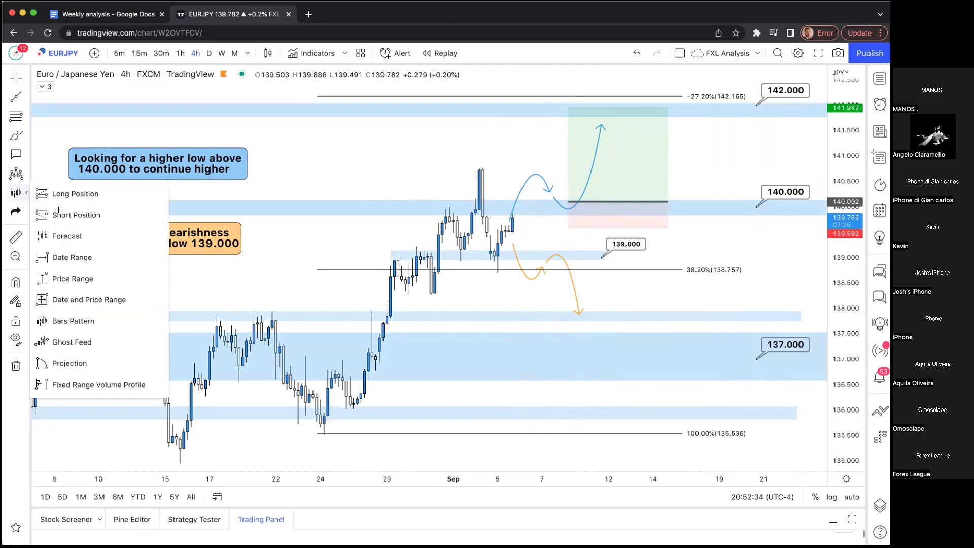
pyautogui.click(66, 213)
pyautogui.click(564, 265)
pyautogui.moveTo(564, 207); pyautogui.dragTo(564, 236)
pyautogui.moveTo(609, 266); pyautogui.dragTo(605, 266)
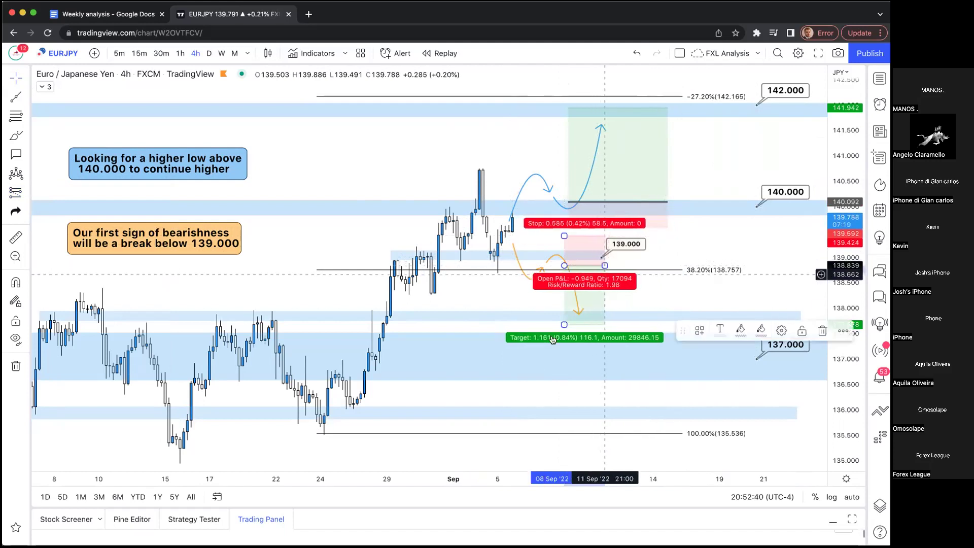
# - Adjust the short position's stop to about 139.361 and its target to about 136.158, and extend its width to 12 September
pyautogui.moveTo(564, 323); pyautogui.dragTo(564, 318)
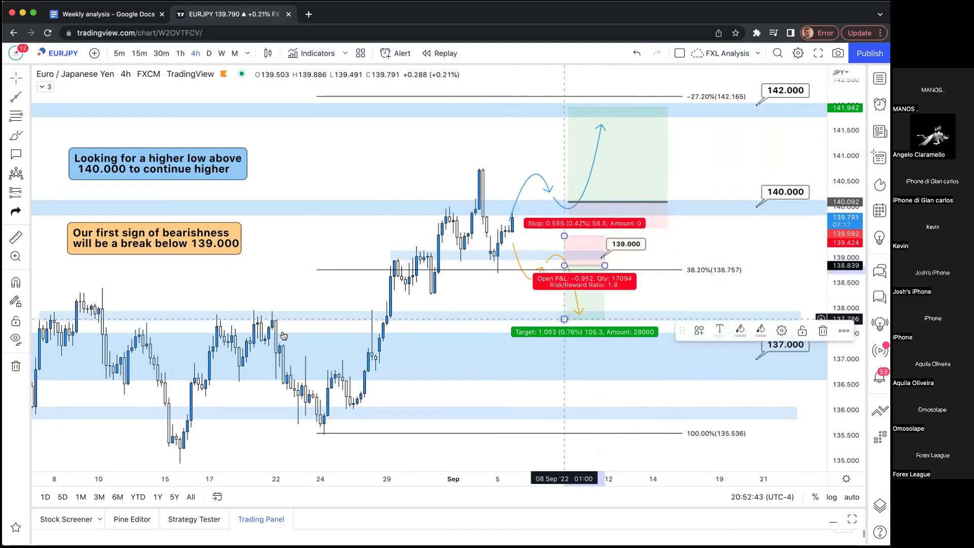
pyautogui.moveTo(564, 236); pyautogui.dragTo(564, 239)
pyautogui.moveTo(564, 318); pyautogui.dragTo(564, 402)
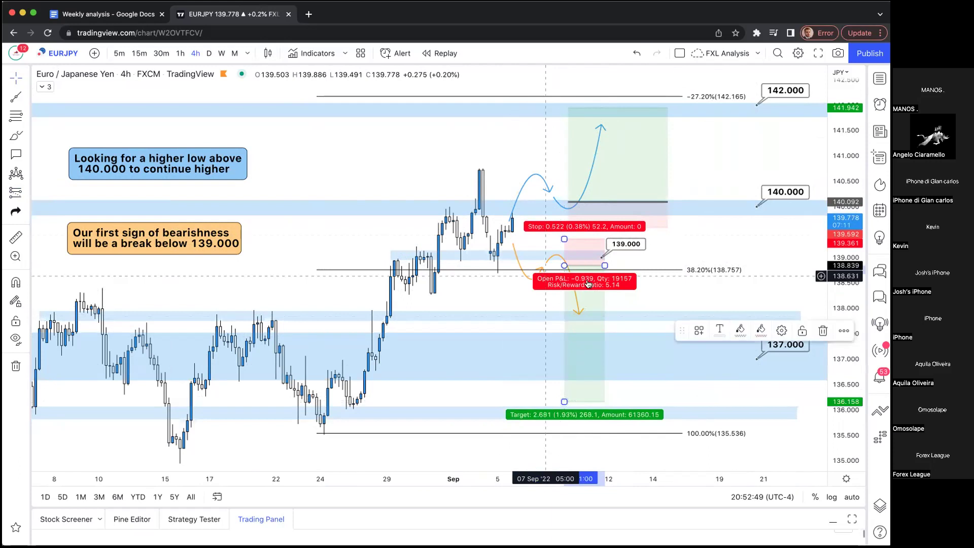
pyautogui.moveTo(605, 265); pyautogui.dragTo(628, 265)
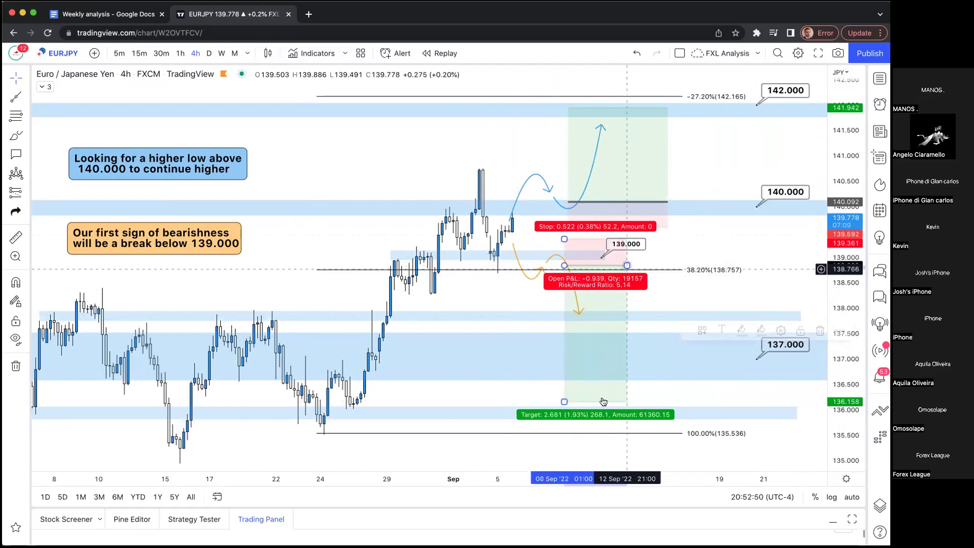
pyautogui.click(688, 311)
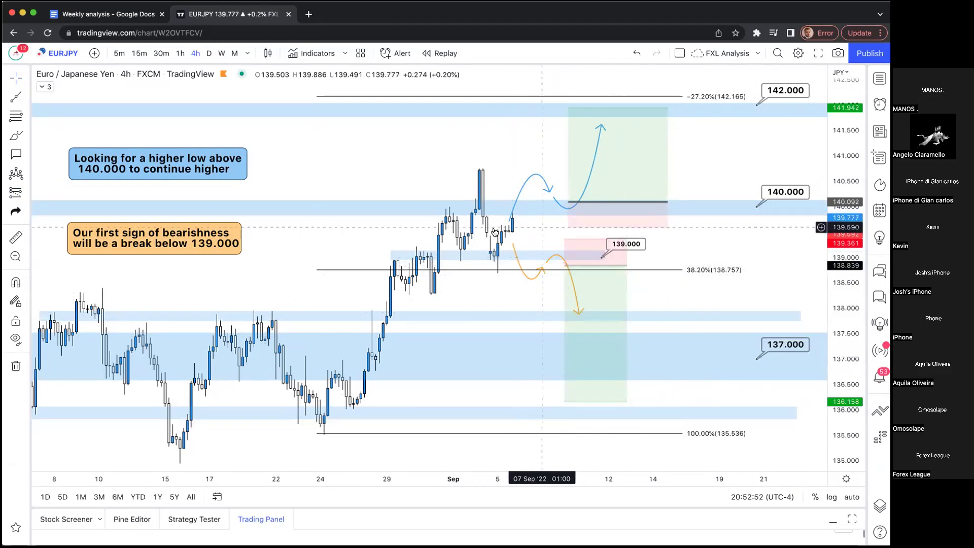
# - Check the EURJPY long position's risk/reward details and move on to the XAUUSD chart
pyautogui.click(579, 192)
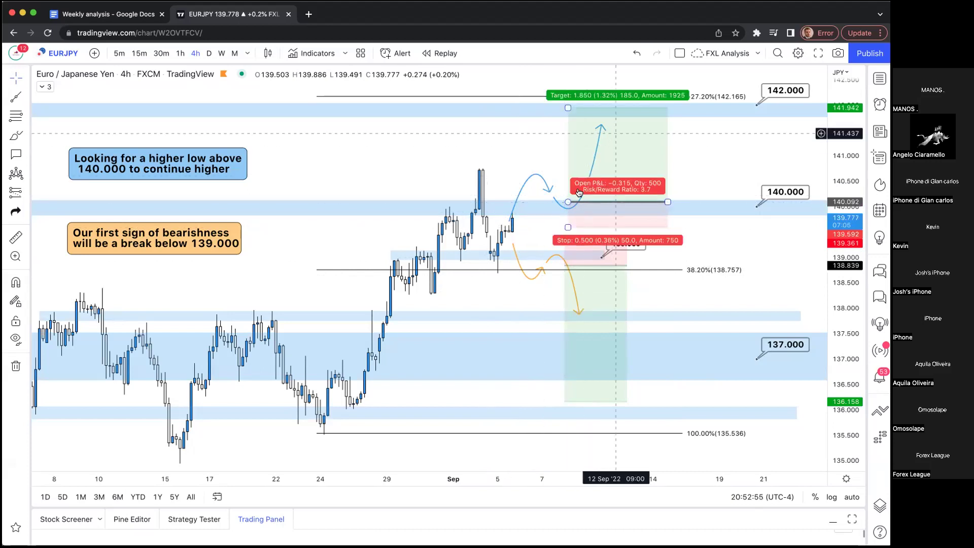
pyautogui.click(502, 143)
pyautogui.moveTo(502, 143); pyautogui.dragTo(519, 141)
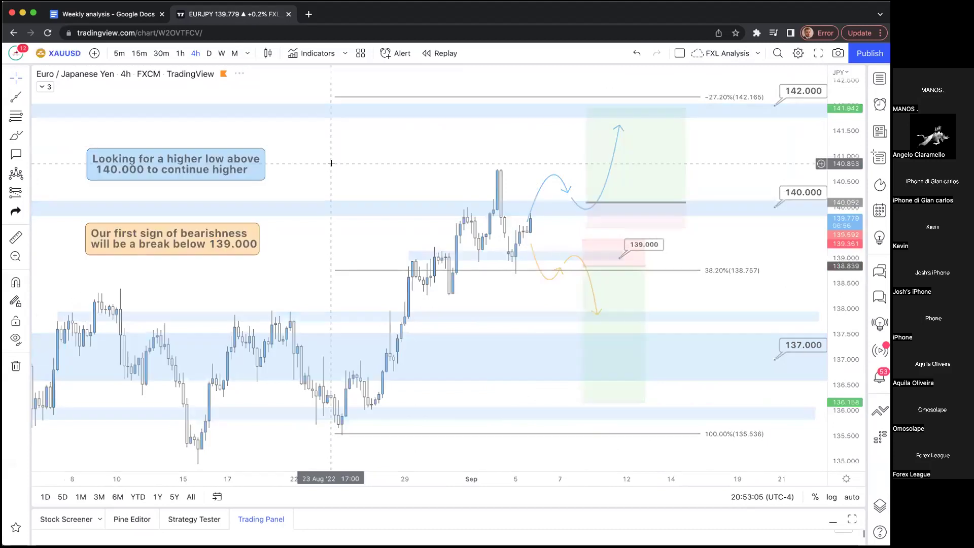
pyautogui.press('space')
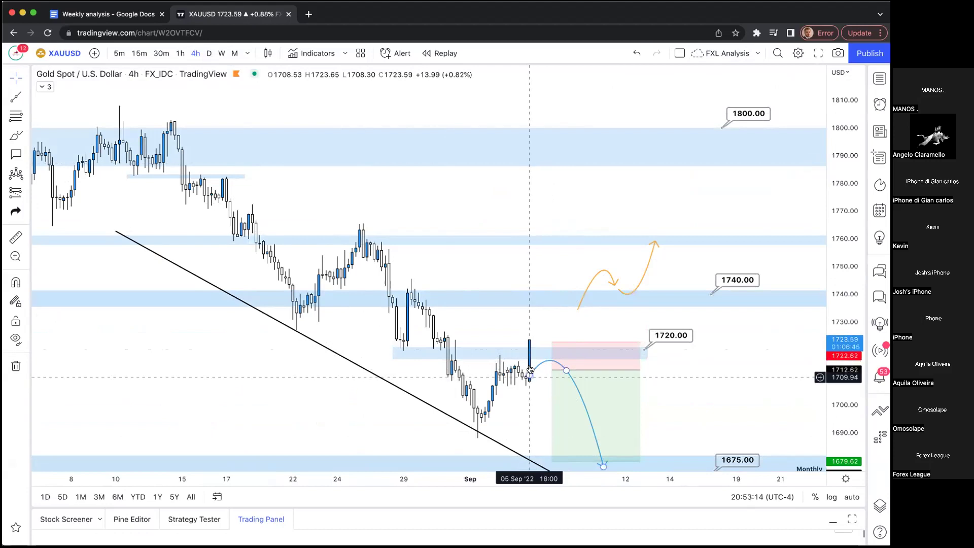
# - Check the DXY 4-hour chart from the watchlist, return to XAUUSD and hide the watchlist again
pyautogui.click(880, 78)
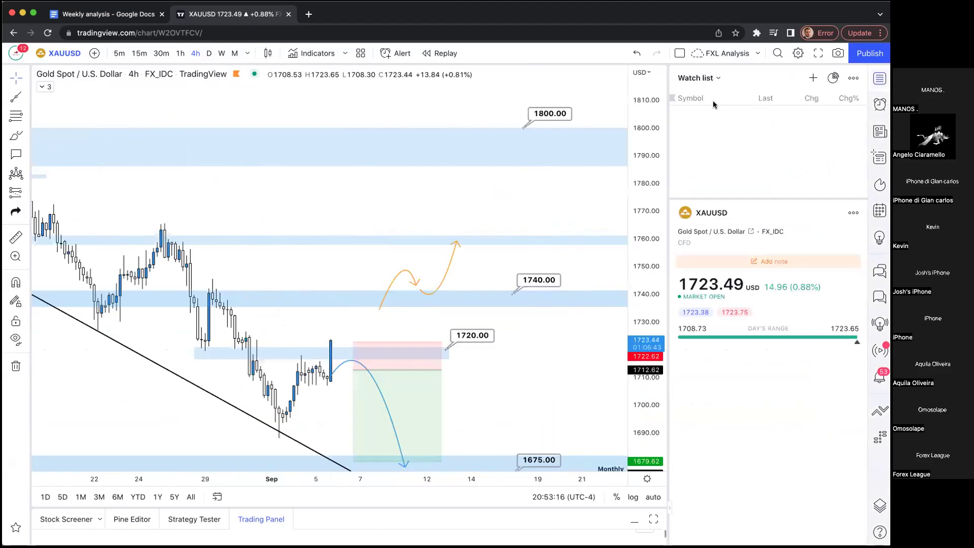
pyautogui.click(711, 113)
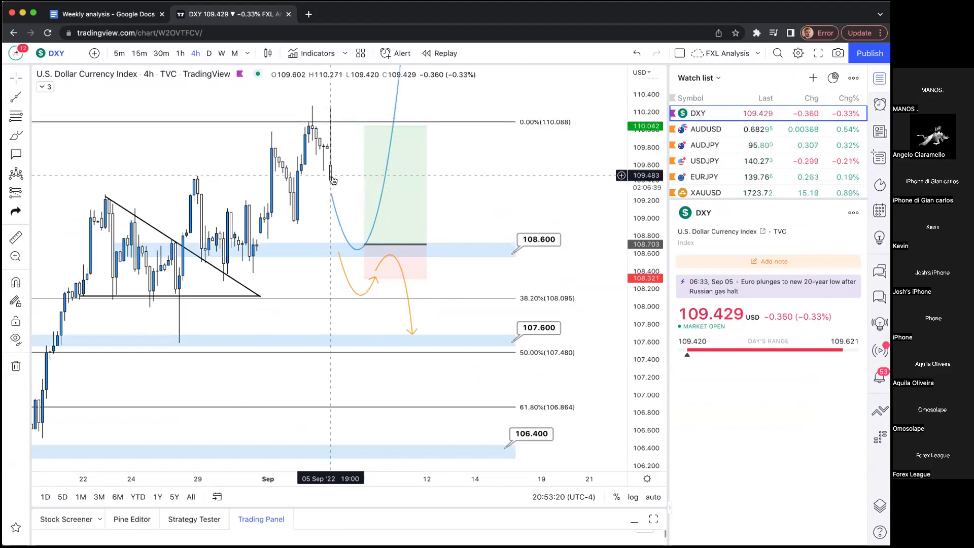
pyautogui.click(705, 192)
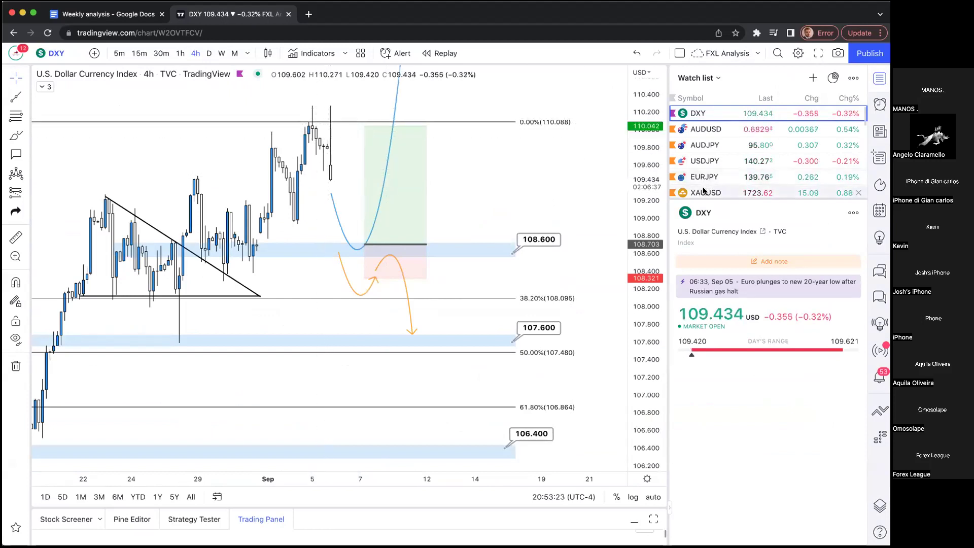
pyautogui.click(880, 78)
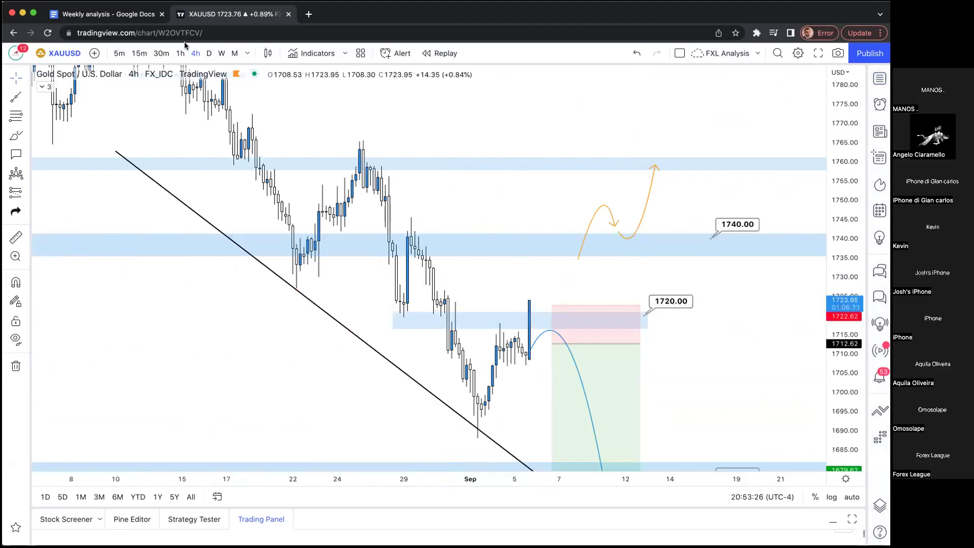
# - Switch XAUUSD to the daily timeframe, reset the chart view and hide all drawings
pyautogui.click(208, 56)
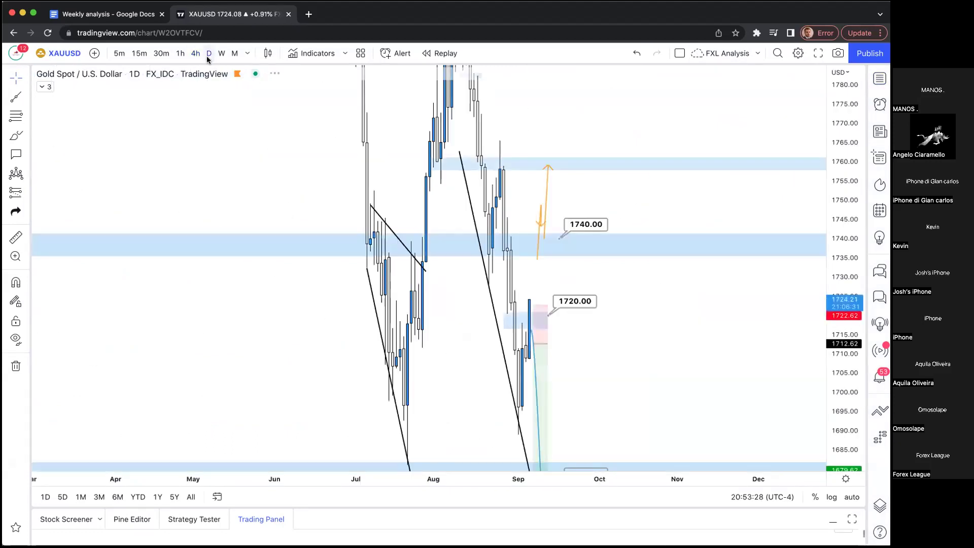
pyautogui.rightClick(244, 132)
pyautogui.click(274, 144)
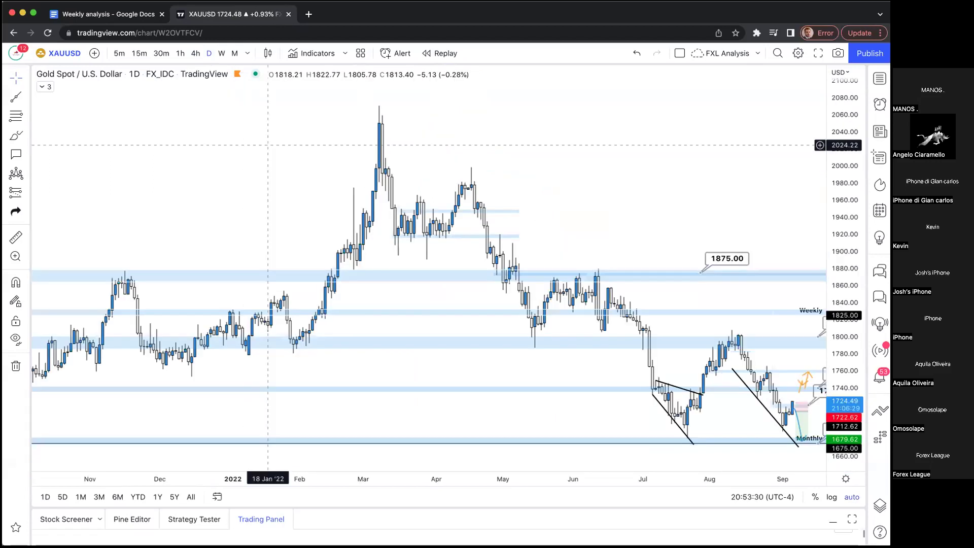
pyautogui.click(14, 344)
# - Examine the bare XAUUSD daily price structure from late 2021 through September 2022
pyautogui.hscroll(5, 552, 199)
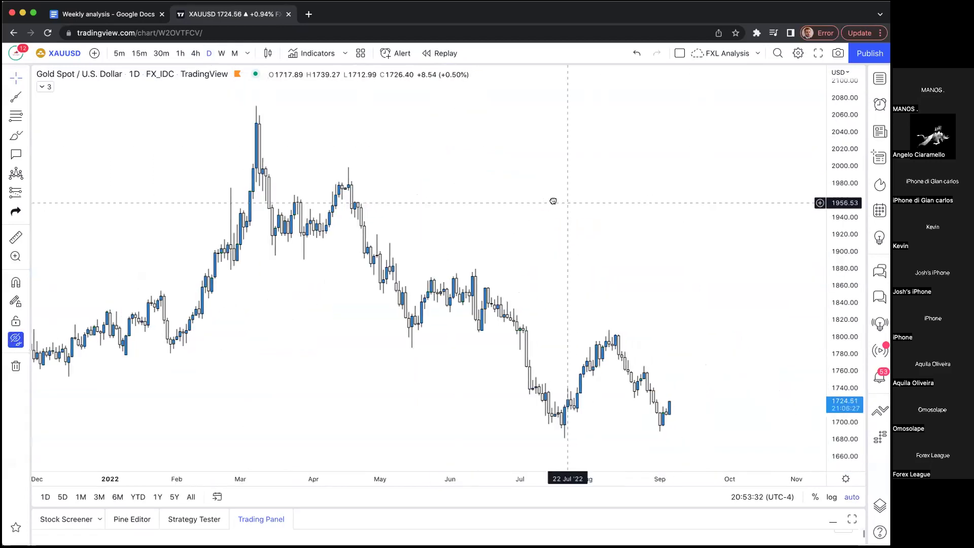
pyautogui.hscroll(-5, 669, 199)
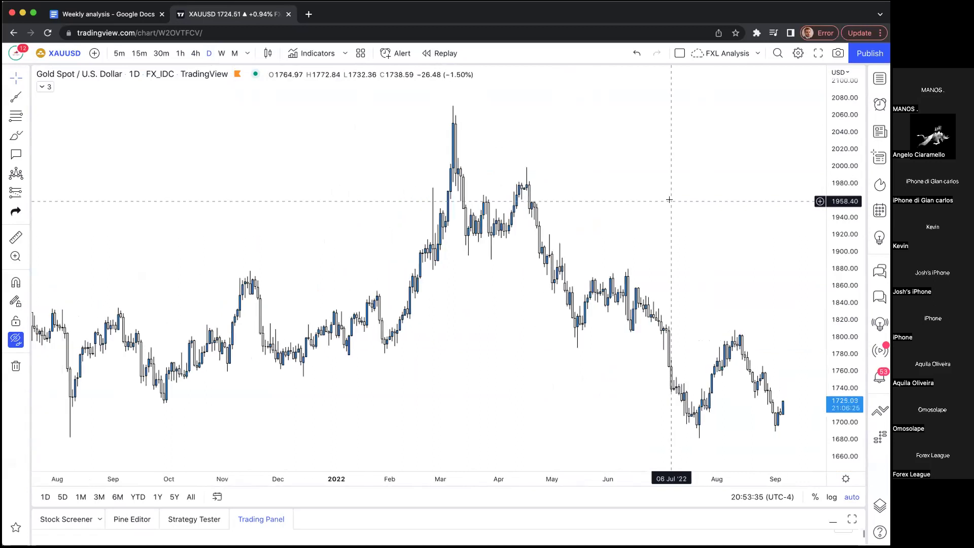
pyautogui.hscroll(3, 669, 200)
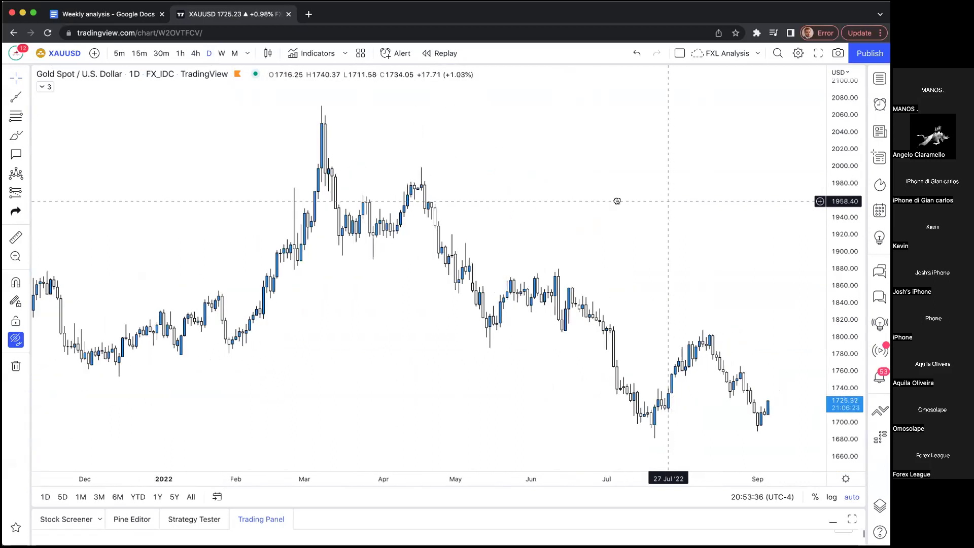
pyautogui.hscroll(3, 617, 201)
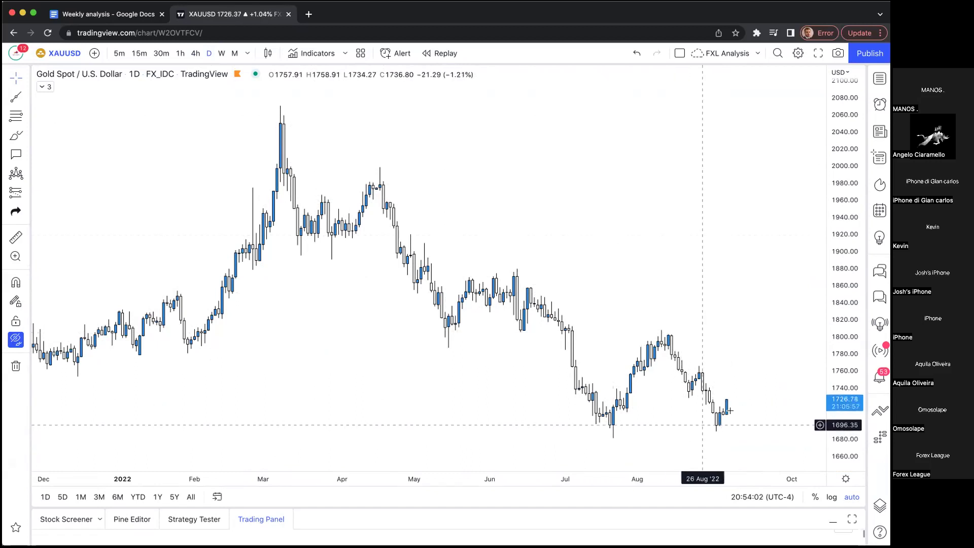
# - Show the XAUUSD drawings again and return to the 4-hour timeframe with the trade projections in view
pyautogui.click(14, 339)
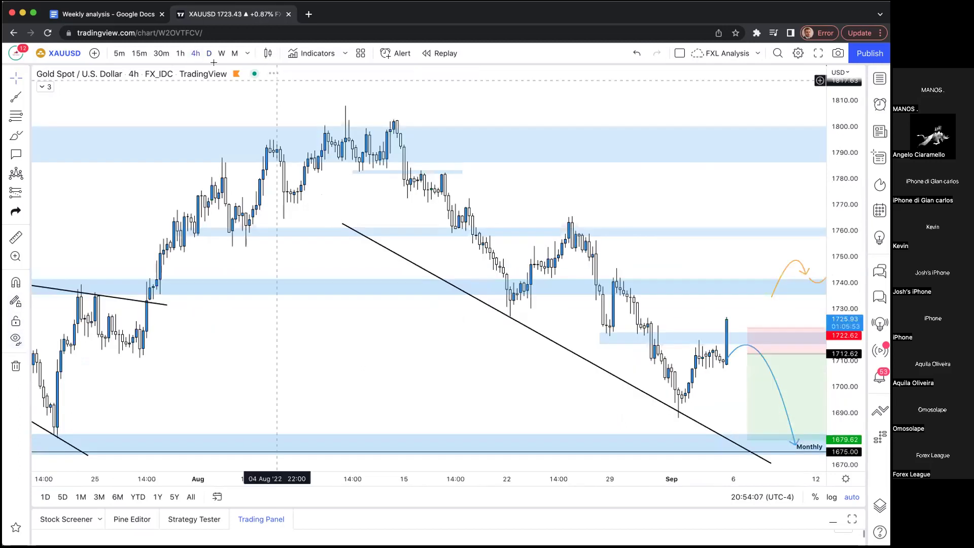
pyautogui.moveTo(499, 190); pyautogui.dragTo(476, 191)
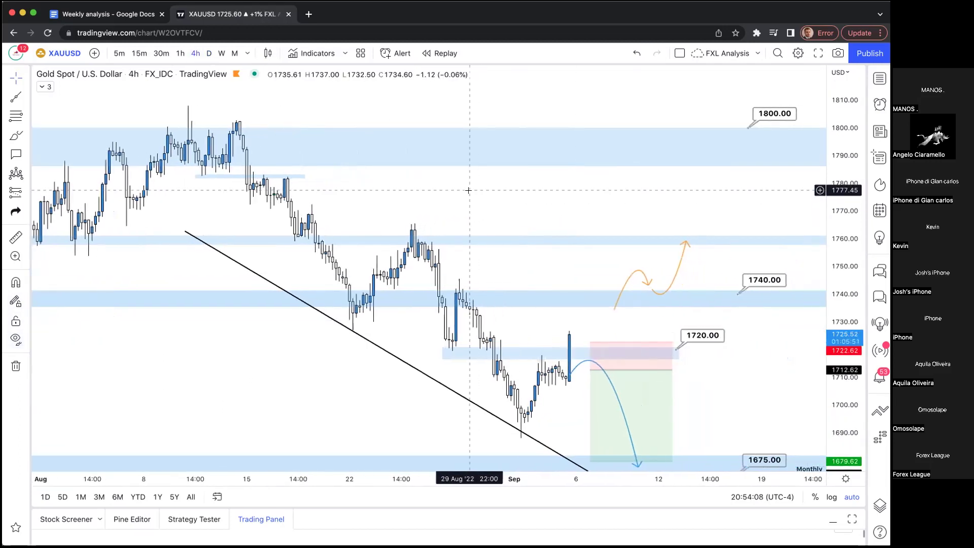
pyautogui.hscroll(3, 715, 191)
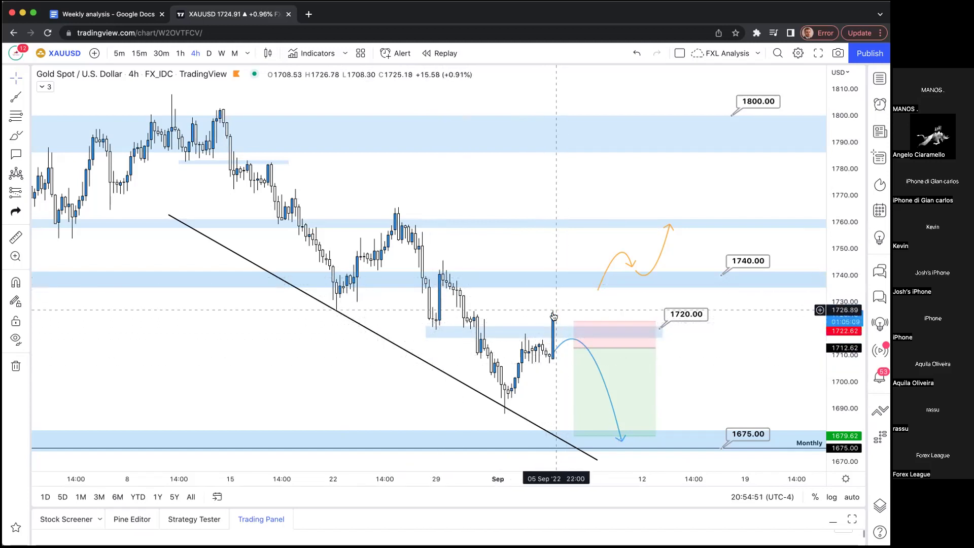
# - Examine the XAUUSD 4-hour short setup at the 1720.00 zone, with the 1675.00 and 1740.00 zones in view
pyautogui.scroll(3, 582, 334)
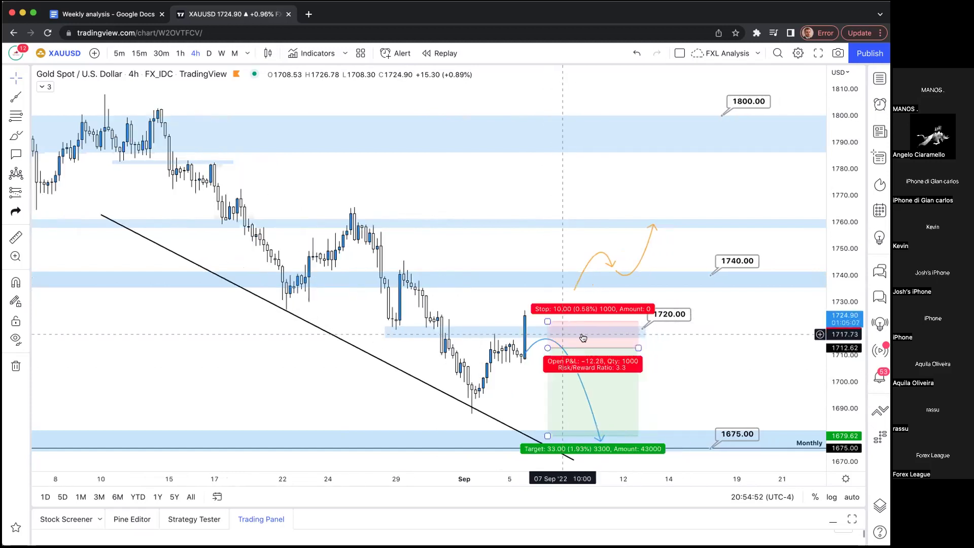
pyautogui.scroll(-1, 582, 335)
pyautogui.moveTo(743, 370); pyautogui.dragTo(757, 337)
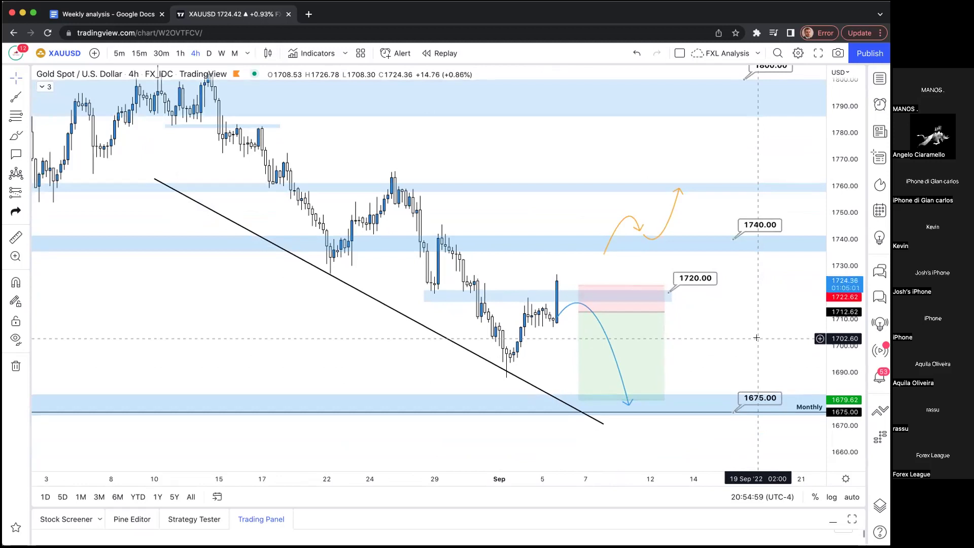
pyautogui.moveTo(732, 335); pyautogui.dragTo(735, 363)
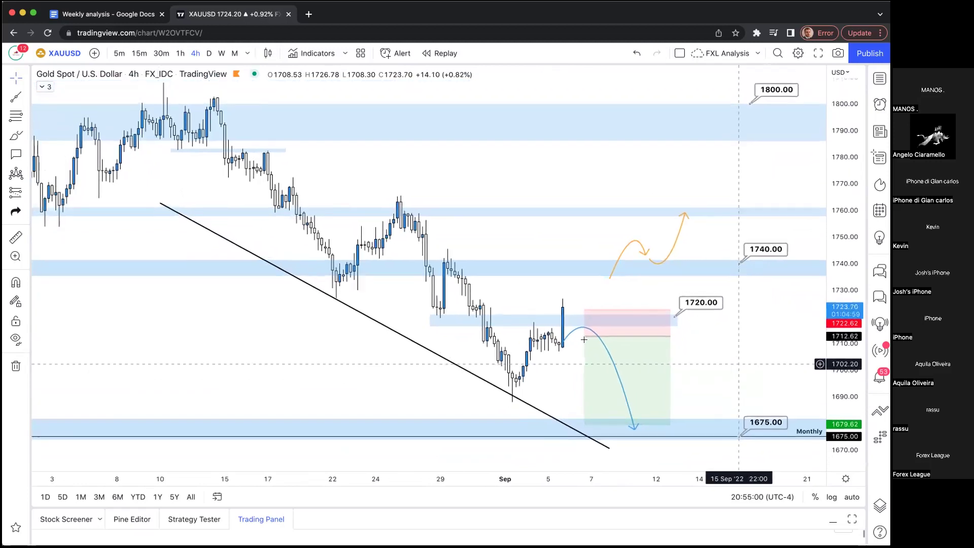
pyautogui.click(562, 329)
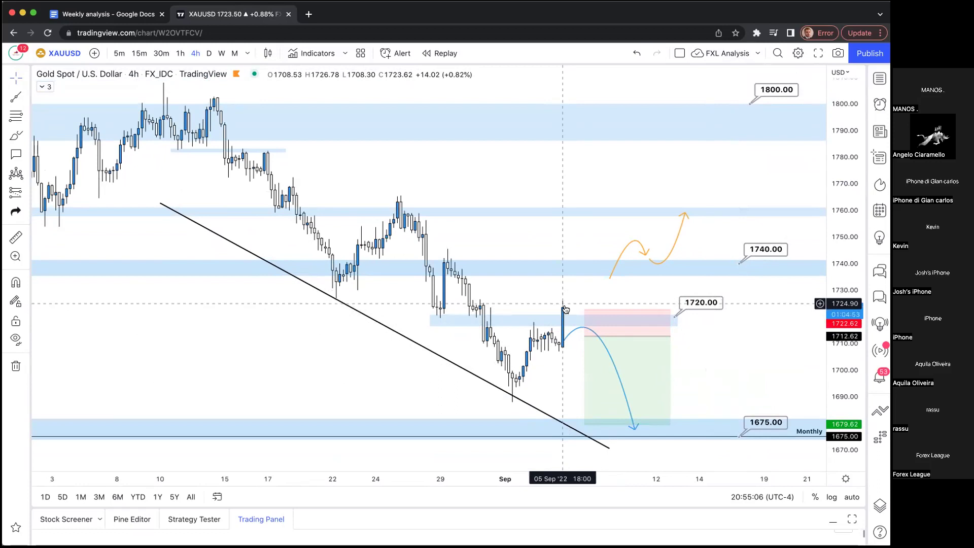
# - Try stretching the end of the orange bullish projection up into the 1800.00 zone, and undo the change
pyautogui.moveTo(683, 326); pyautogui.dragTo(686, 314)
pyautogui.scroll(2, 674, 338)
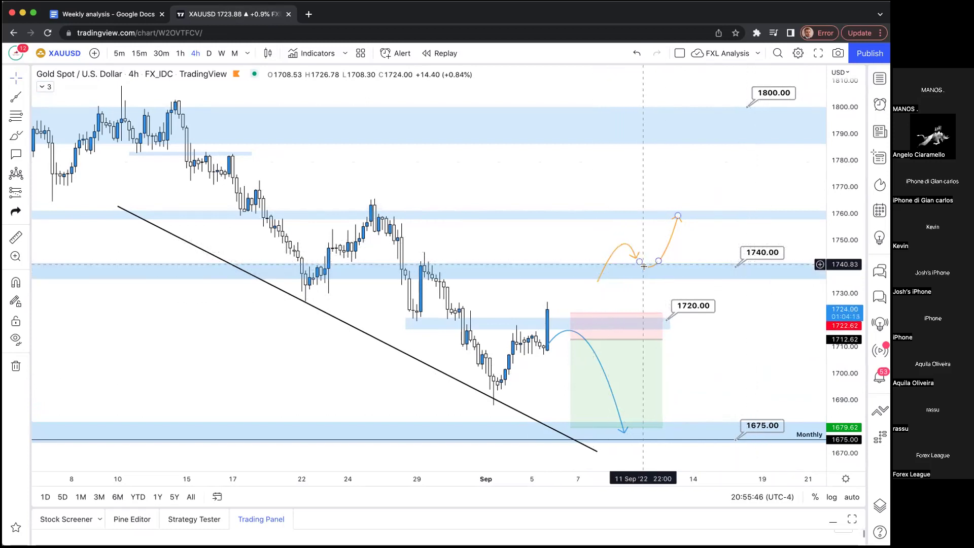
pyautogui.click(639, 254)
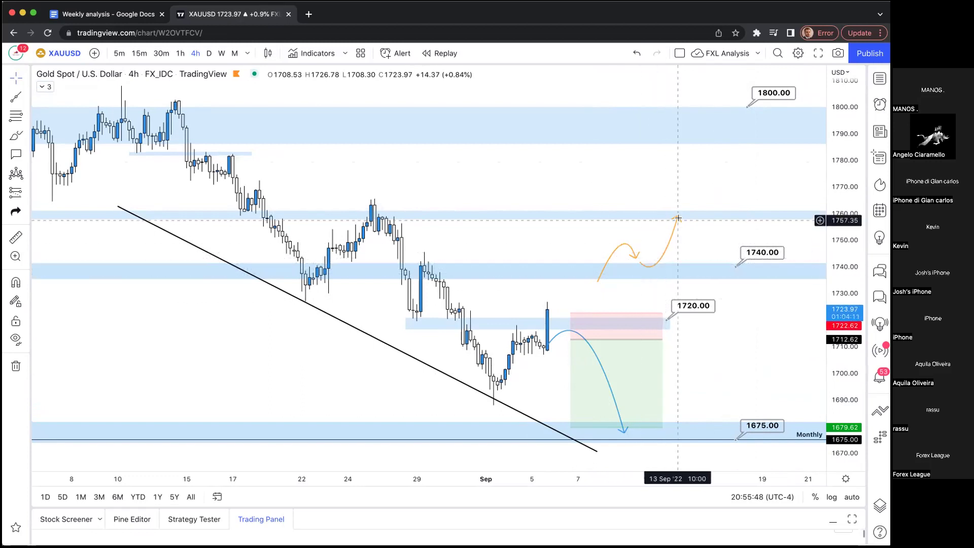
pyautogui.moveTo(678, 216)
pyautogui.mouseDown()
pyautogui.moveTo(688, 145)
pyautogui.moveTo(680, 133)
pyautogui.moveTo(720, 133)
pyautogui.mouseUp()
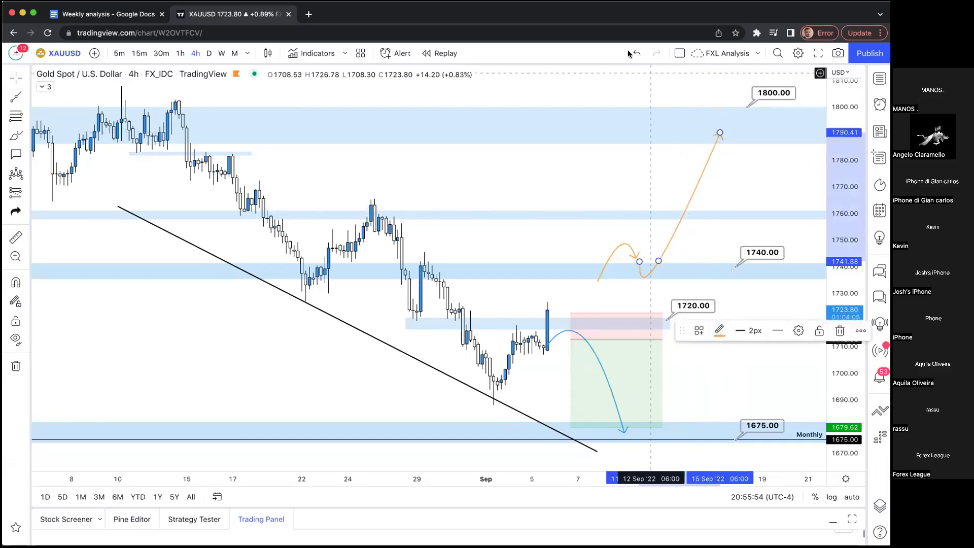
pyautogui.click(634, 53)
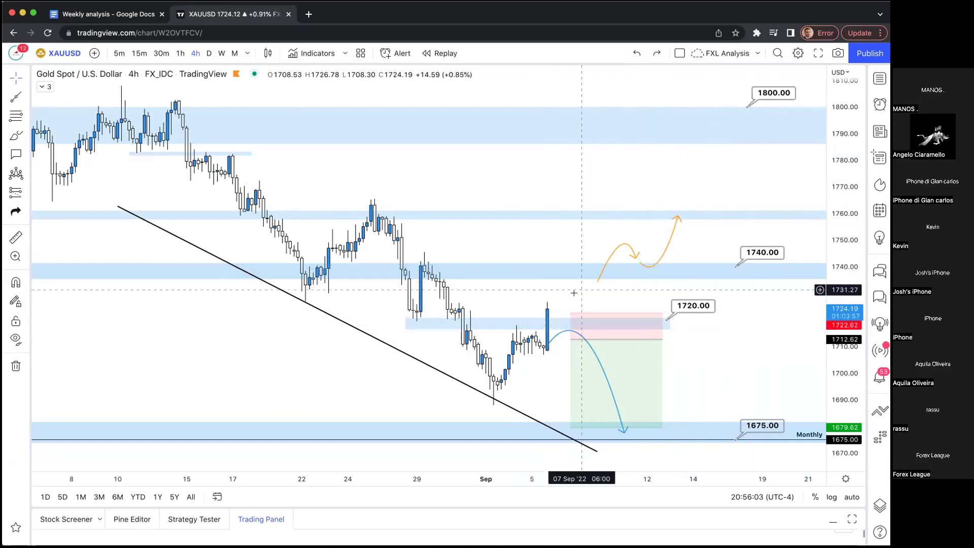
# - Try moving the blue bearish projection up to the 1740.00 zone with its arrowhead at about 1690.85, and undo both changes
pyautogui.moveTo(556, 338)
pyautogui.mouseDown()
pyautogui.moveTo(563, 287)
pyautogui.moveTo(590, 274)
pyautogui.mouseUp()
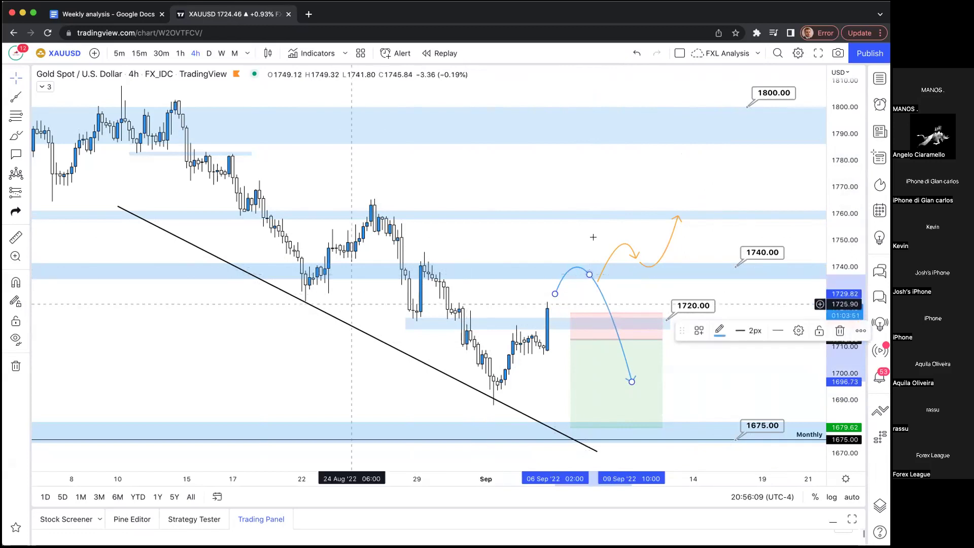
pyautogui.moveTo(632, 381); pyautogui.dragTo(616, 397)
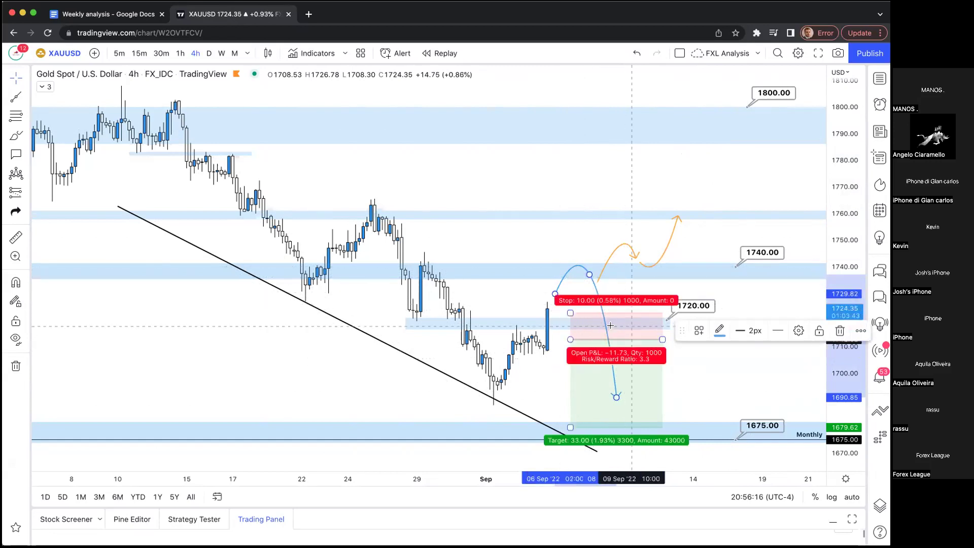
pyautogui.click(663, 176)
pyautogui.click(636, 53)
pyautogui.click(636, 54)
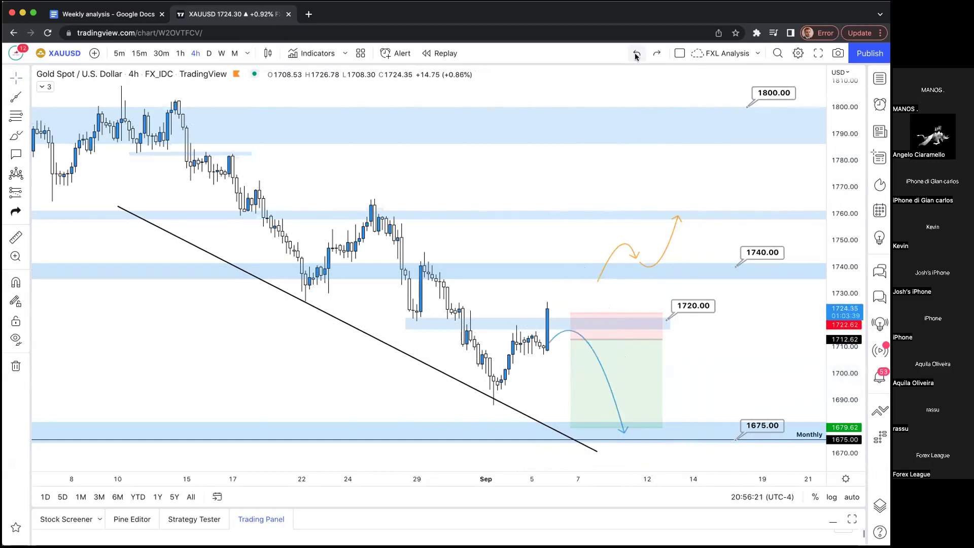
pyautogui.click(655, 54)
pyautogui.click(637, 54)
# - Shift the blue bearish projection slightly upward so it peaks inside the 1720.00 zone, and briefly check the watch list
pyautogui.moveTo(559, 334); pyautogui.dragTo(563, 324)
pyautogui.click(529, 186)
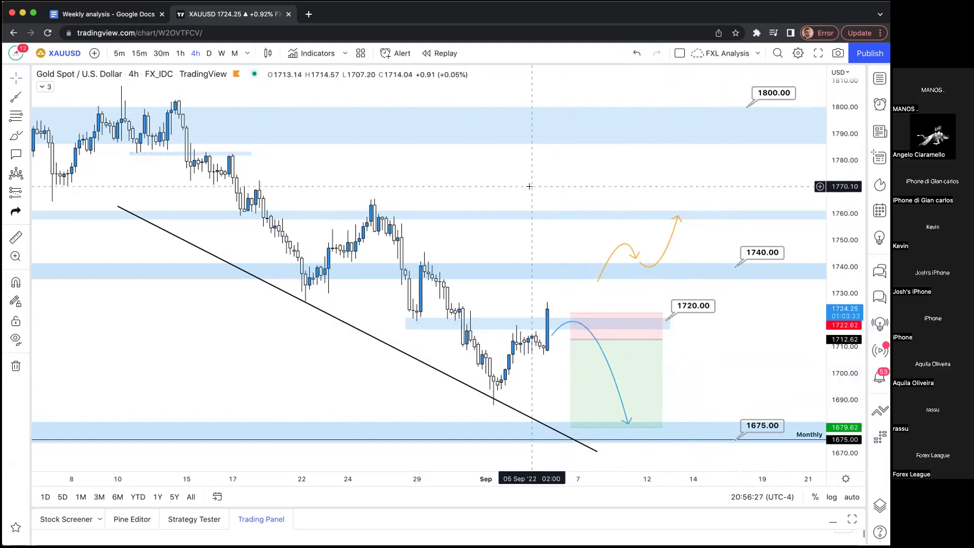
pyautogui.click(880, 79)
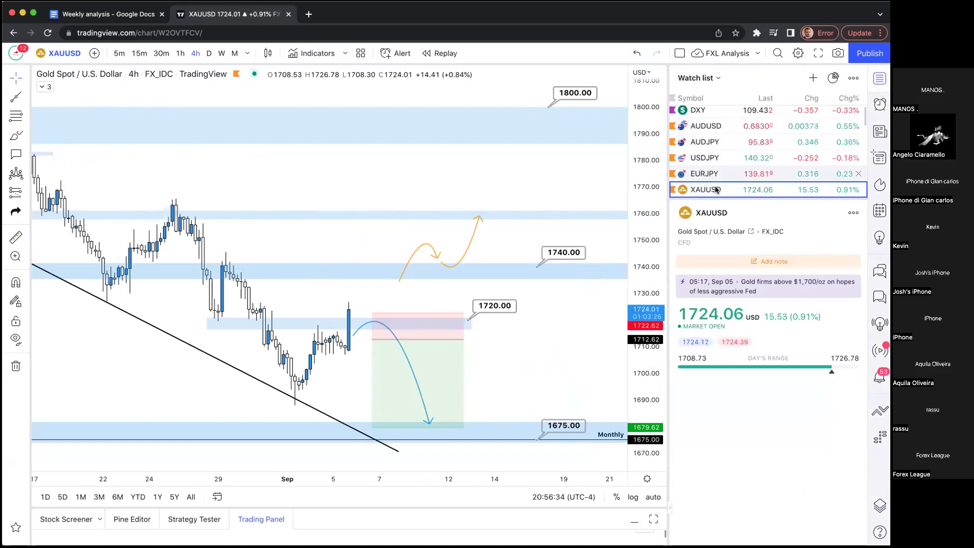
pyautogui.click(880, 79)
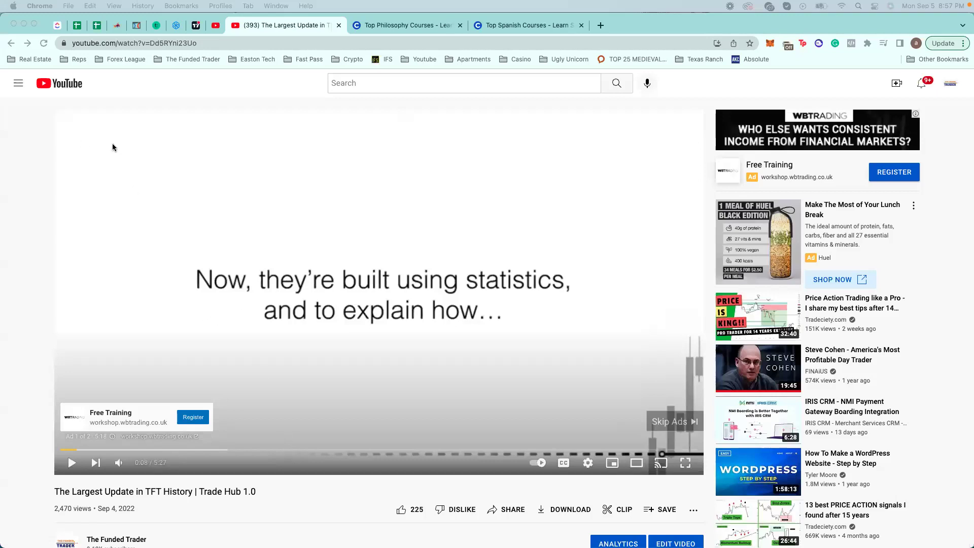
# - Switch from the YouTube video to the TradingView chart and load DXY from the watch list
pyautogui.click(195, 26)
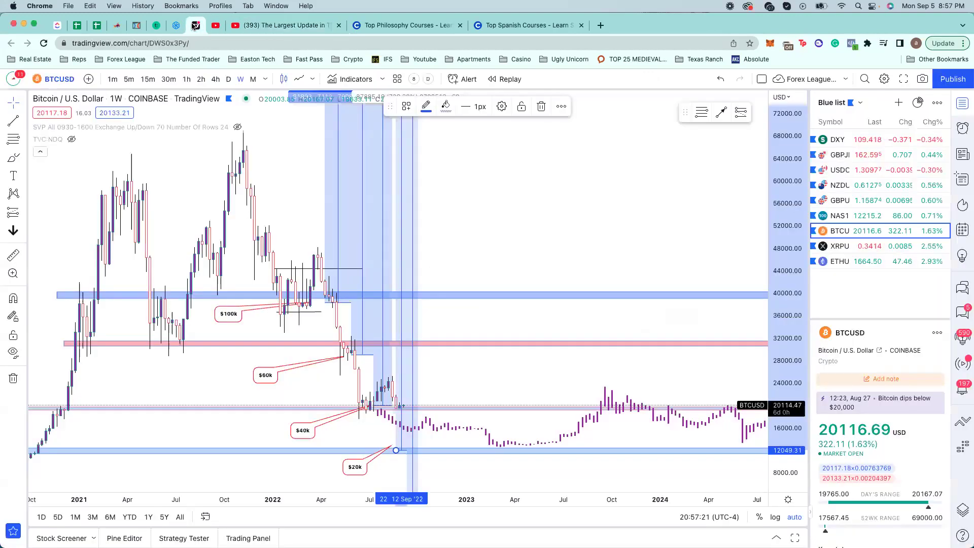
pyautogui.click(857, 141)
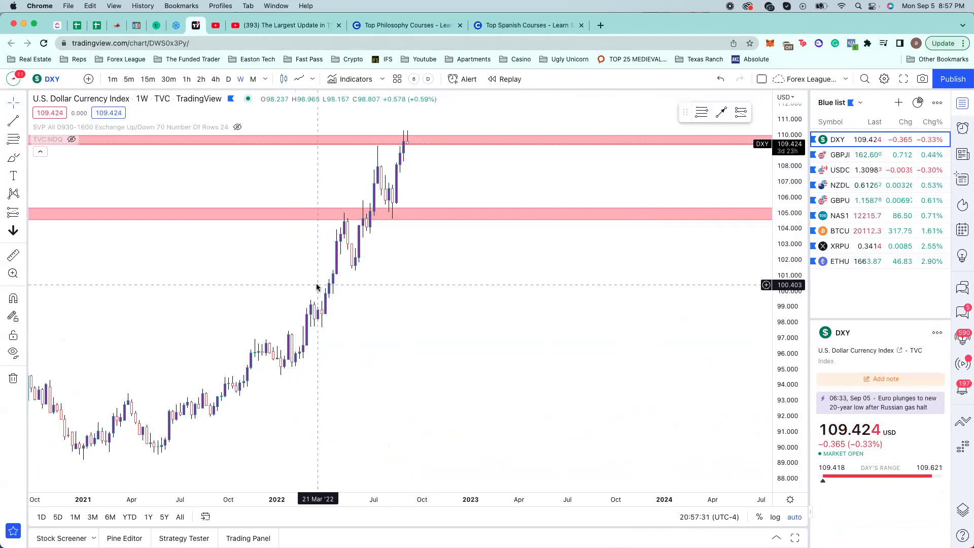
# - Examine the DXY weekly price structure back to 2017 in relation to the red zones near 105 and 110
pyautogui.scroll(1, 332, 274)
pyautogui.scroll(-5, 333, 274)
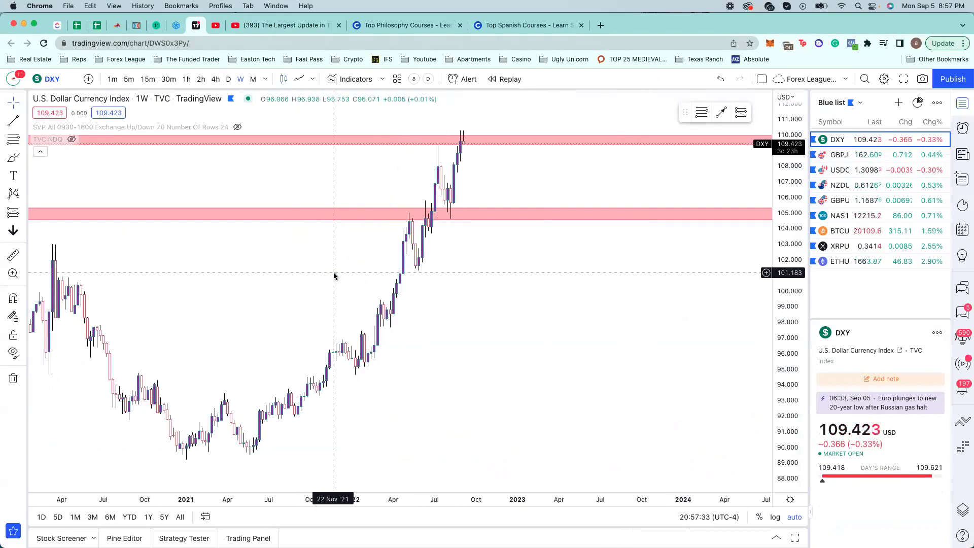
pyautogui.rightClick(787, 227)
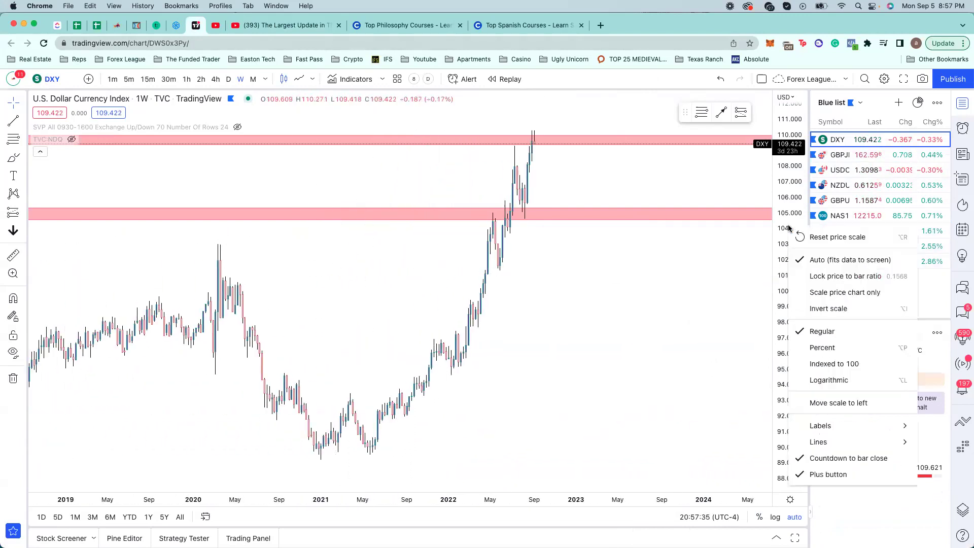
pyautogui.click(603, 239)
pyautogui.moveTo(604, 239); pyautogui.dragTo(637, 220)
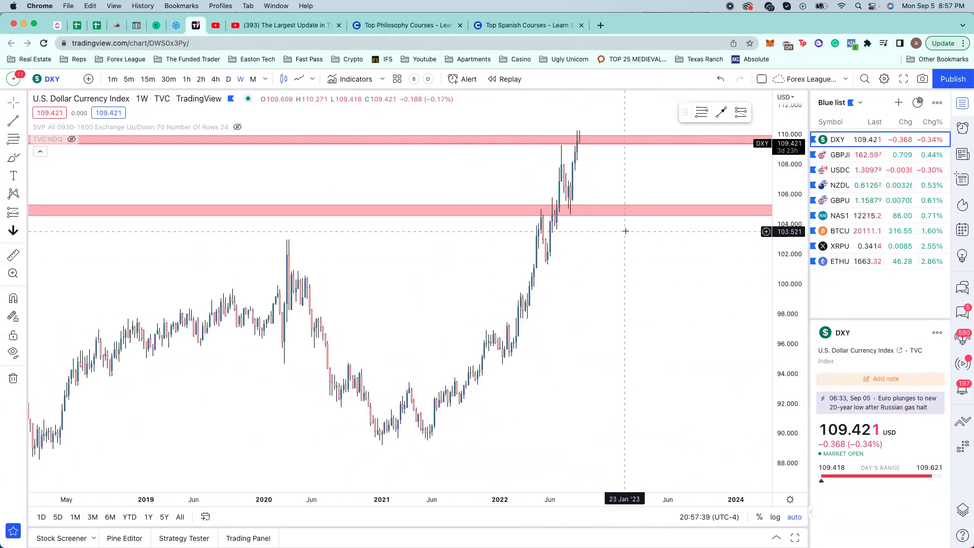
pyautogui.scroll(-3, 603, 237)
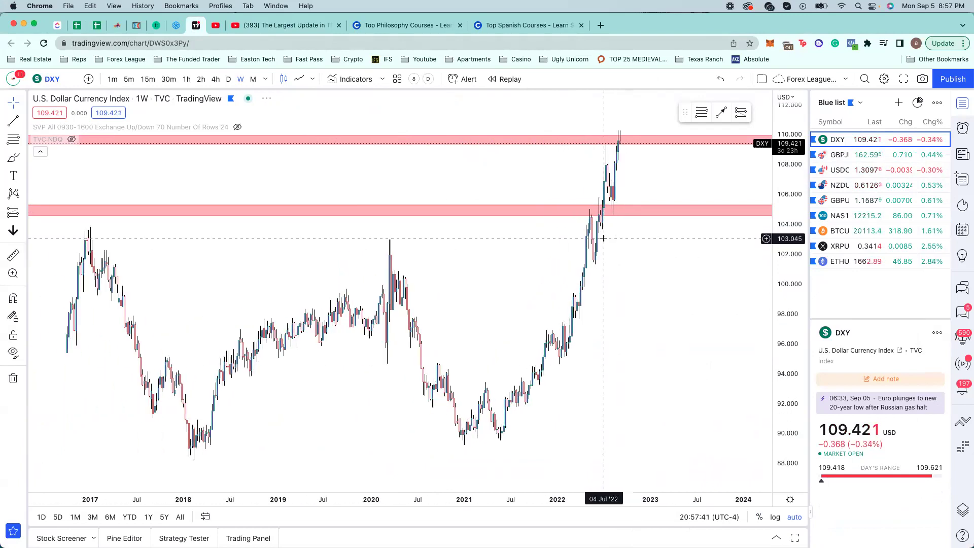
pyautogui.scroll(5, 603, 238)
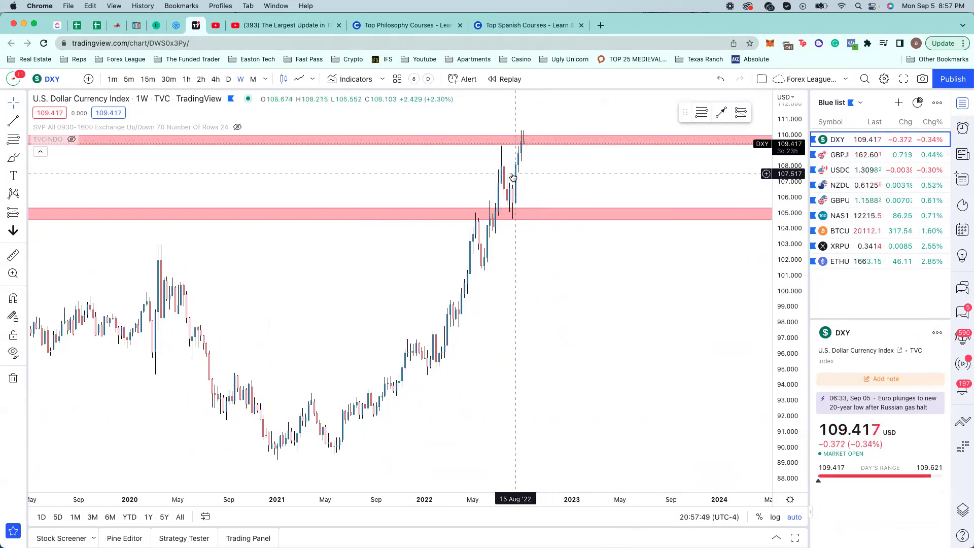
pyautogui.scroll(3, 510, 182)
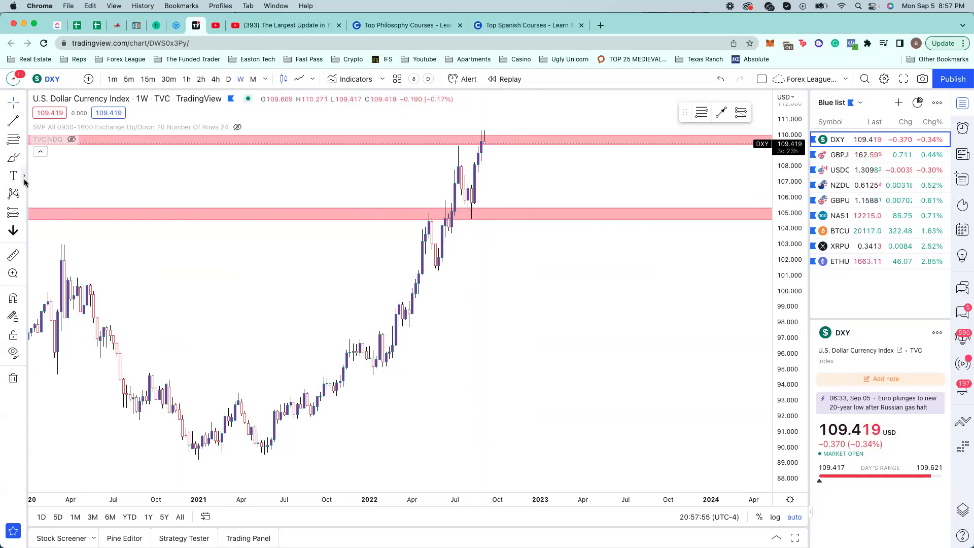
# - Try a path on the DXY weekly chart from about 101 to about 108.2, and delete it
pyautogui.click(24, 158)
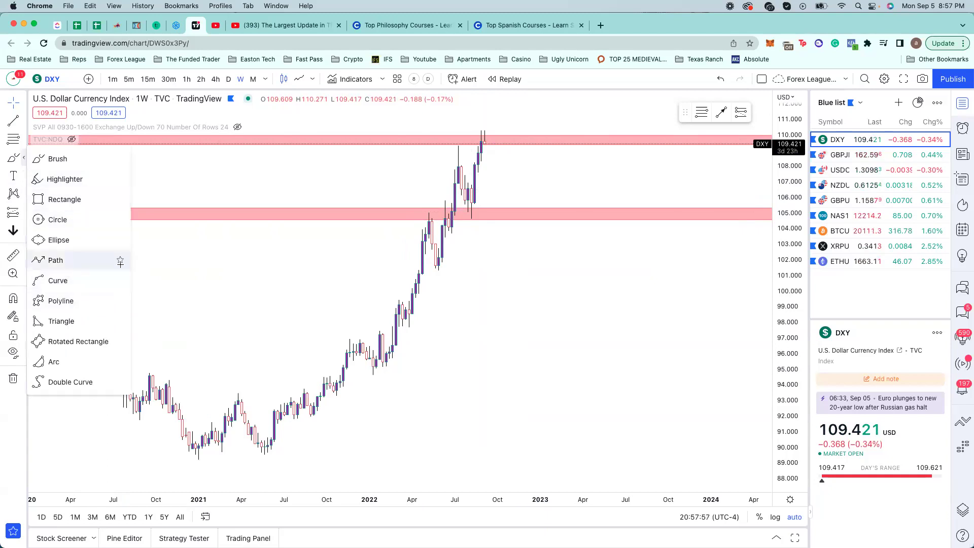
pyautogui.click(120, 261)
pyautogui.click(518, 278)
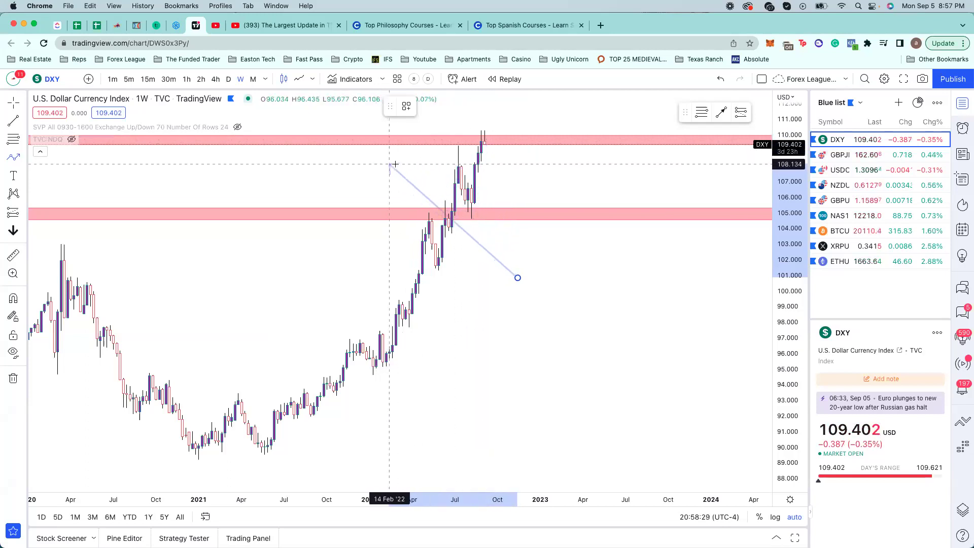
pyautogui.click(491, 164)
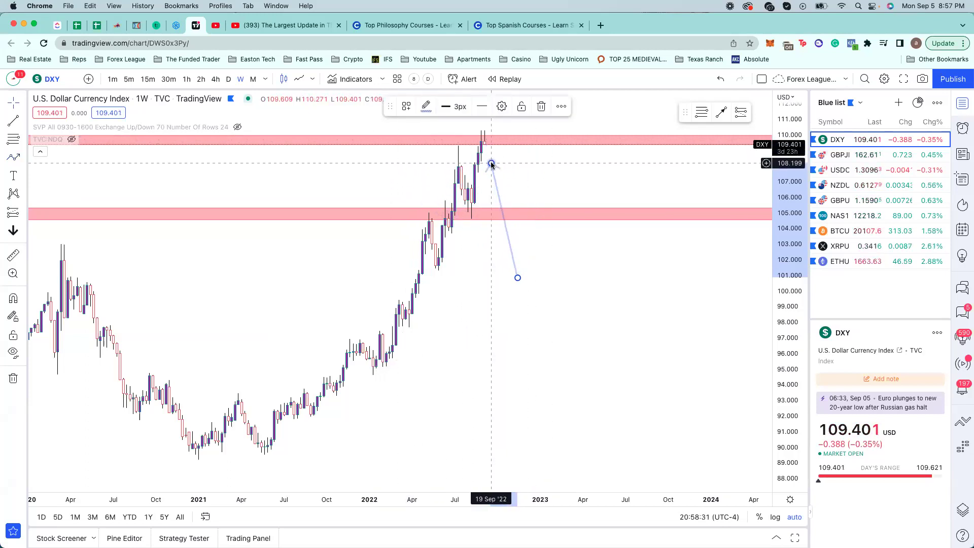
pyautogui.press('Delete')
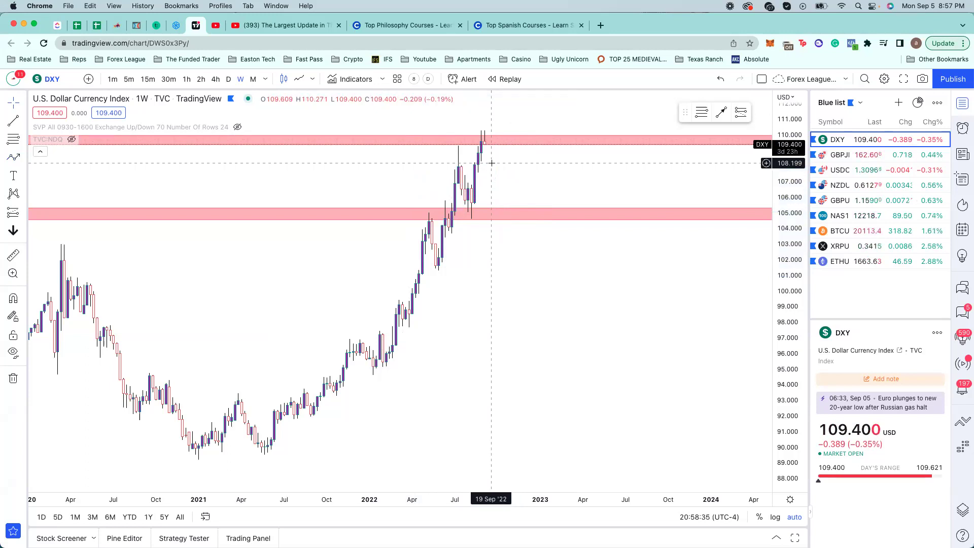
# - Switch DXY to the 4-hour timeframe and trace its swing highs and lows with a path from about 106.6 to the latest candle
pyautogui.click(215, 79)
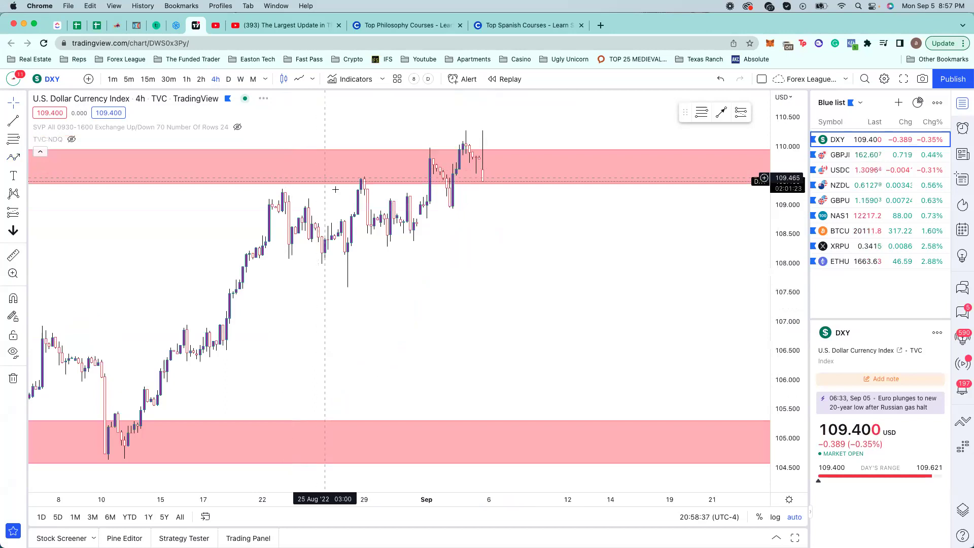
pyautogui.click(18, 157)
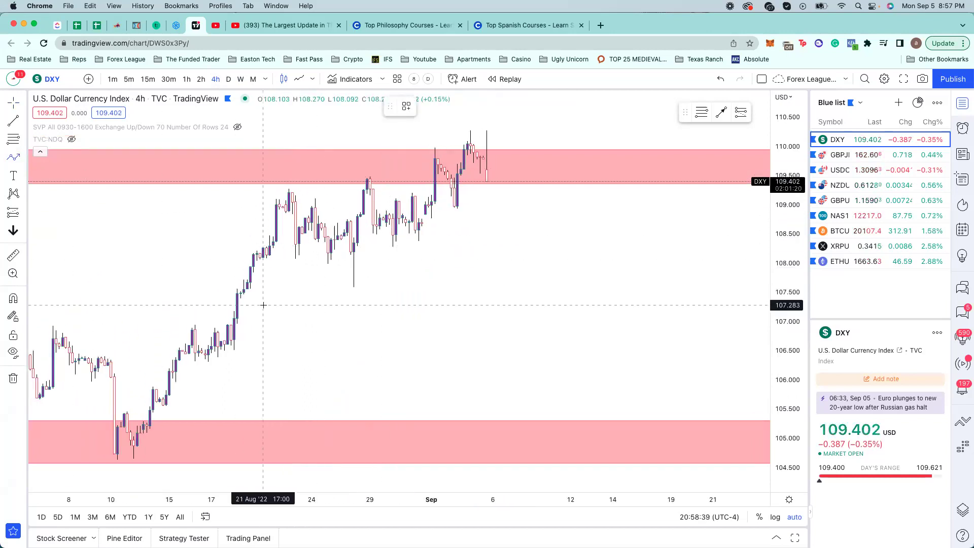
pyautogui.click(224, 346)
pyautogui.click(279, 190)
pyautogui.click(295, 251)
pyautogui.click(311, 206)
pyautogui.click(325, 257)
pyautogui.click(347, 221)
pyautogui.click(351, 255)
pyautogui.click(373, 174)
pyautogui.click(376, 224)
pyautogui.click(390, 199)
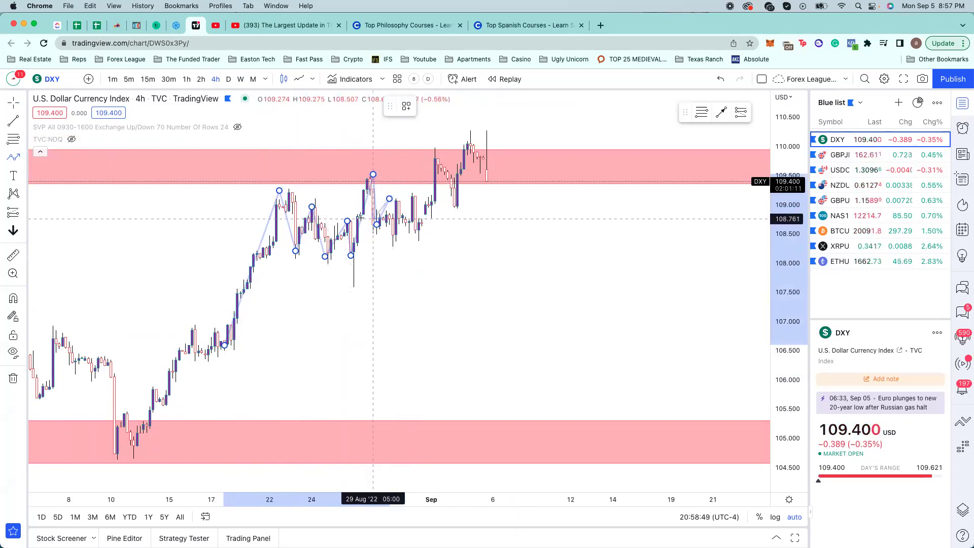
pyautogui.click(402, 220)
pyautogui.click(418, 230)
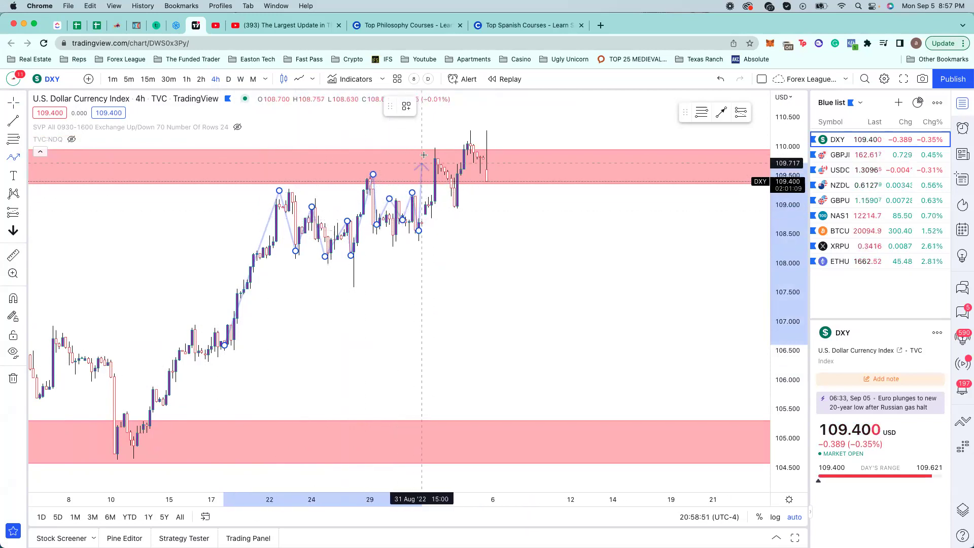
pyautogui.click(435, 156)
pyautogui.click(454, 205)
pyautogui.click(467, 138)
pyautogui.doubleClick(486, 179)
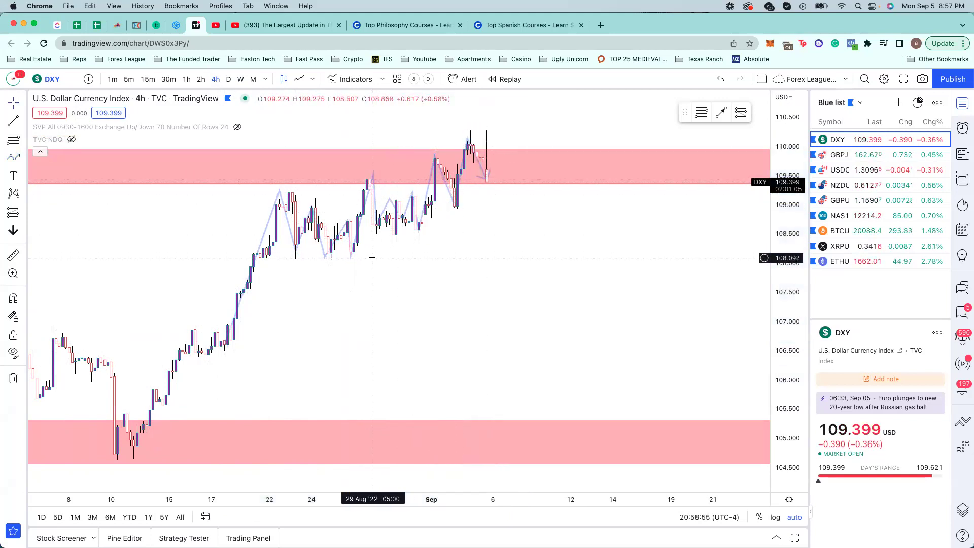
# - Draw two descending trend lines around the late-August pullback, from about 109.27 to 108.35 and from about 108.42 to 107.72
pyautogui.click(269, 190)
pyautogui.click(412, 242)
pyautogui.doubleClick(412, 242)
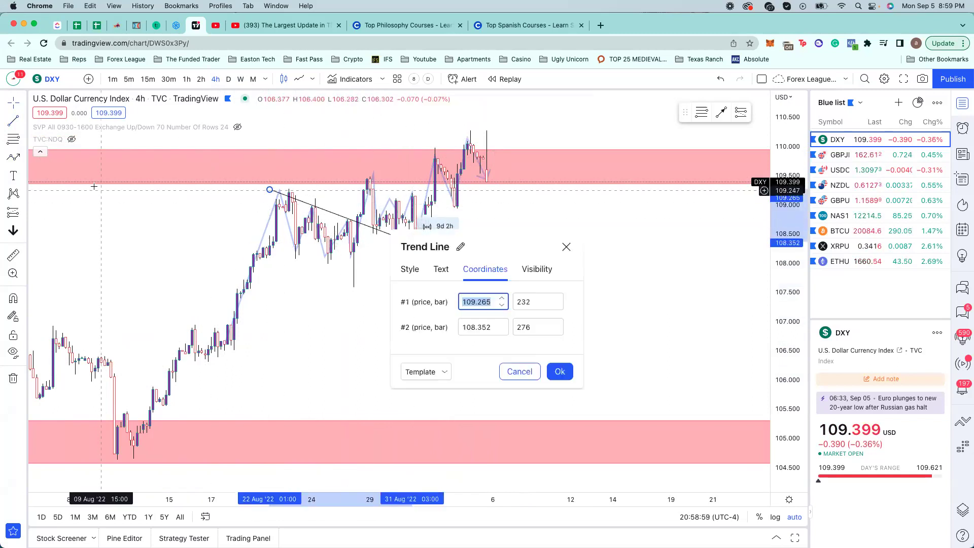
pyautogui.click(14, 122)
pyautogui.click(258, 238)
pyautogui.click(402, 279)
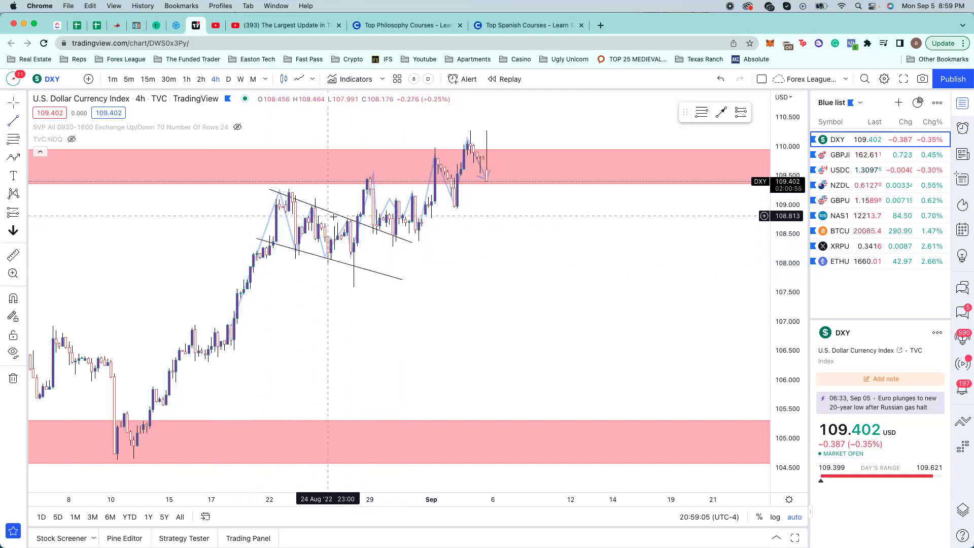
# - Delete the zigzag path and both descending trend lines from the DXY 4-hour chart
pyautogui.click(364, 223)
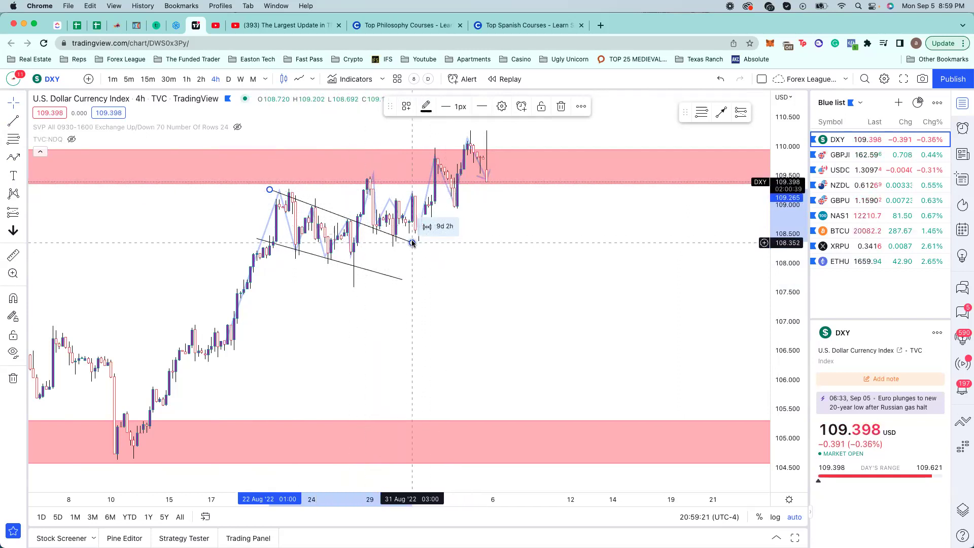
pyautogui.click(414, 192)
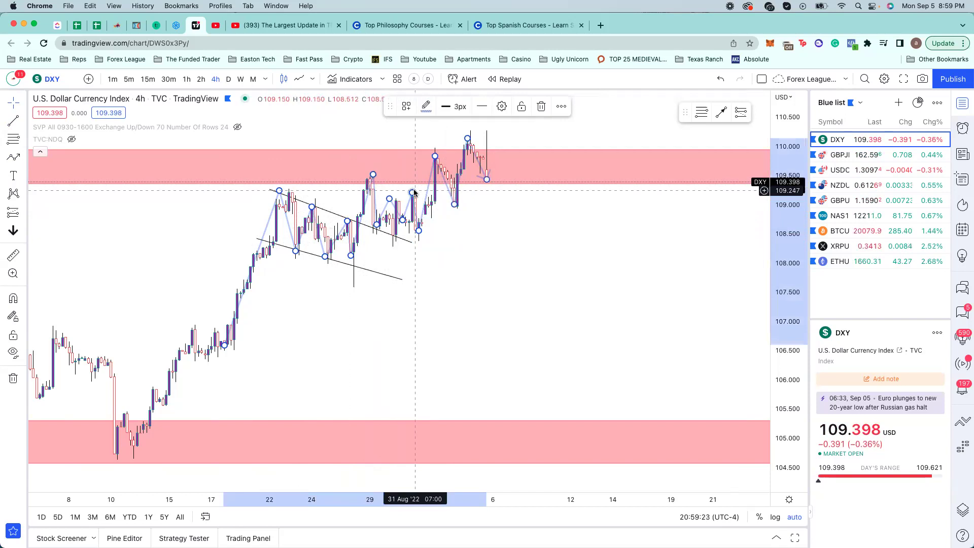
pyautogui.click(411, 243)
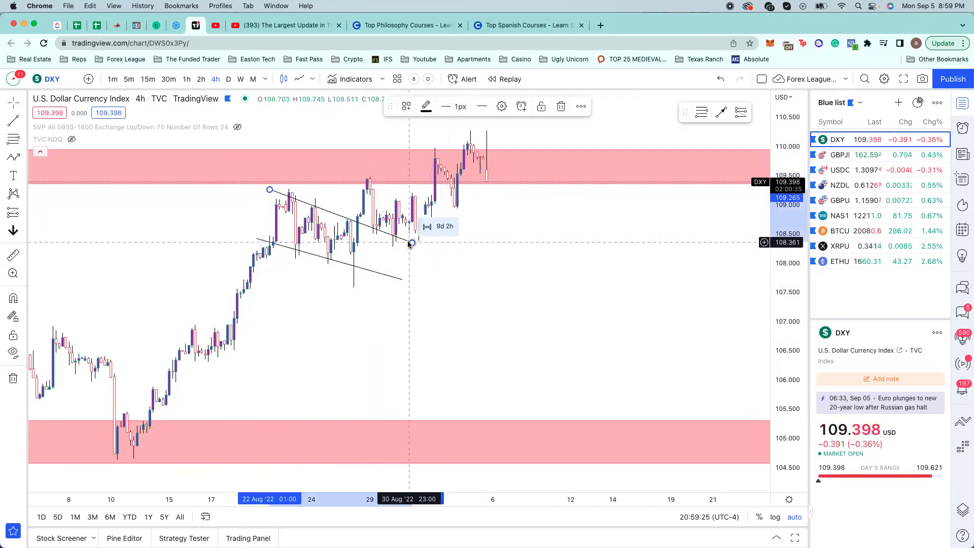
pyautogui.moveTo(412, 243); pyautogui.dragTo(412, 245)
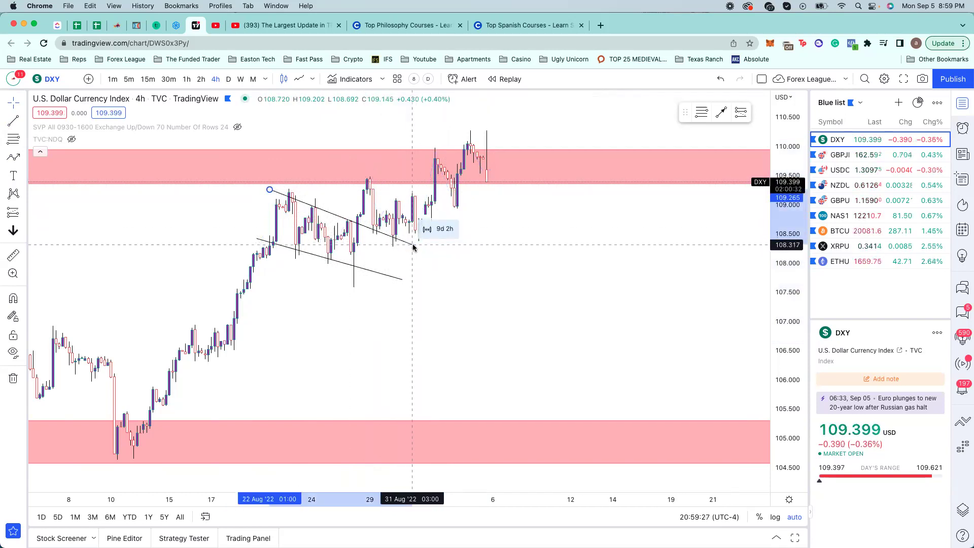
pyautogui.press('Delete')
pyautogui.click(403, 278)
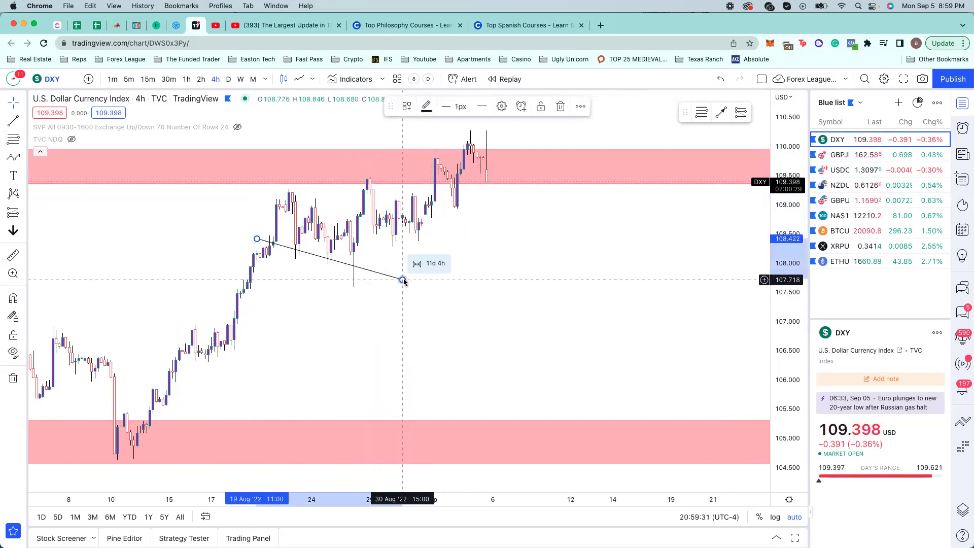
pyautogui.press('Delete')
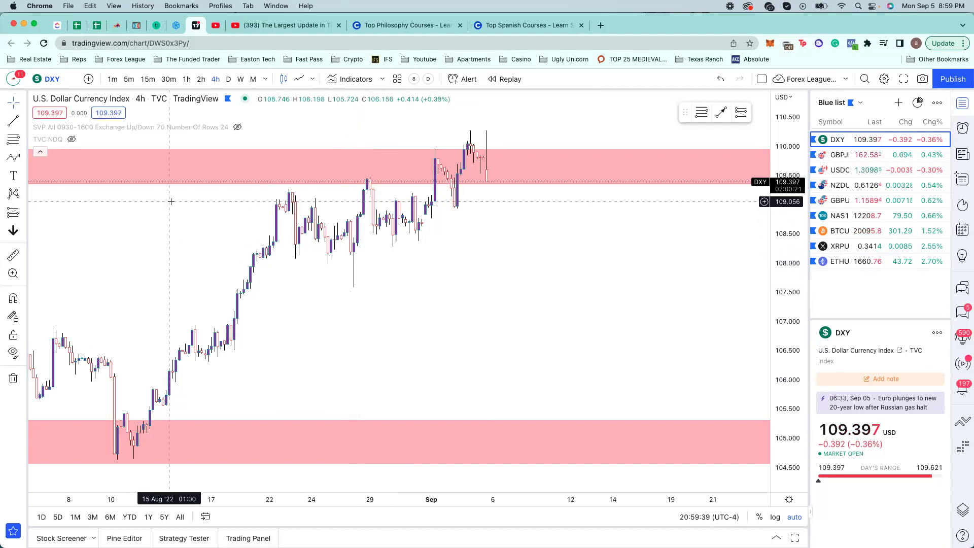
# - Draw an ascending trend line under the DXY 4-hour swing lows from about 108.15 on 26 August to about 109.6
pyautogui.click(16, 124)
pyautogui.click(353, 254)
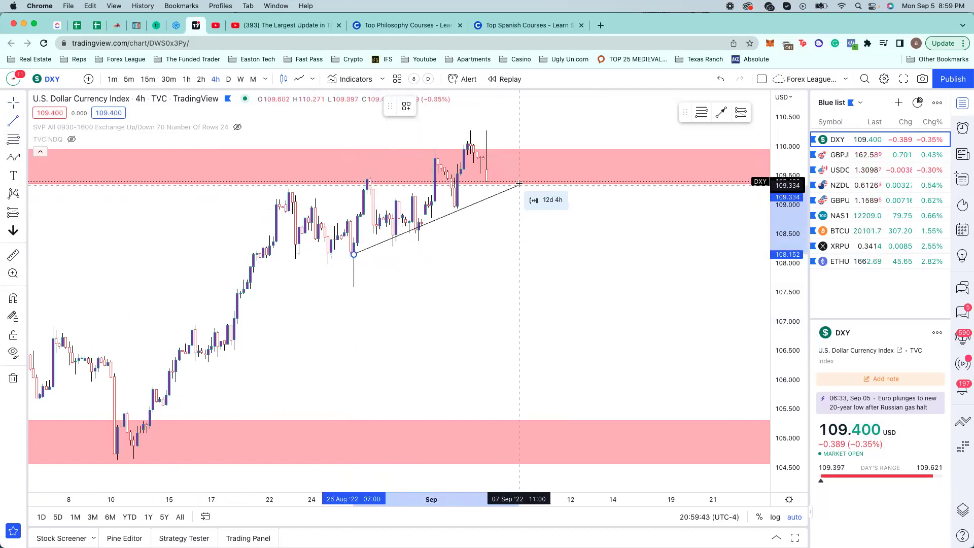
pyautogui.click(538, 167)
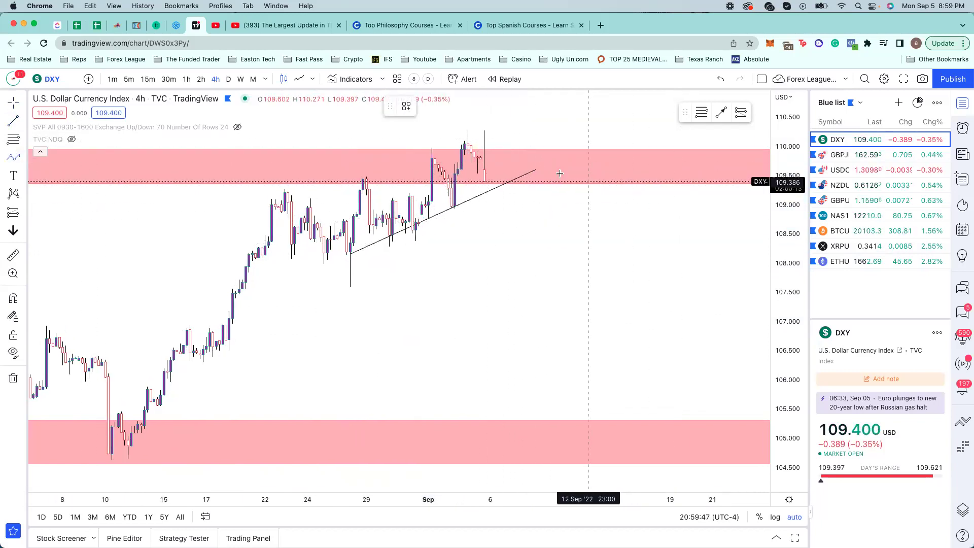
# - Sketch a bearish zigzag path from the latest DXY candle at about 109.5, breaking the trend line and stepping down to about 107.5
pyautogui.click(481, 176)
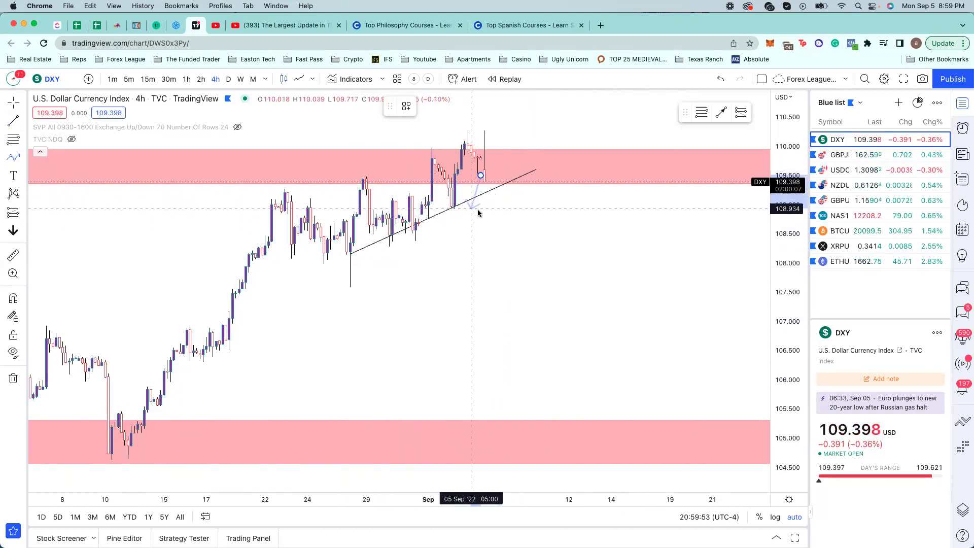
pyautogui.click(503, 224)
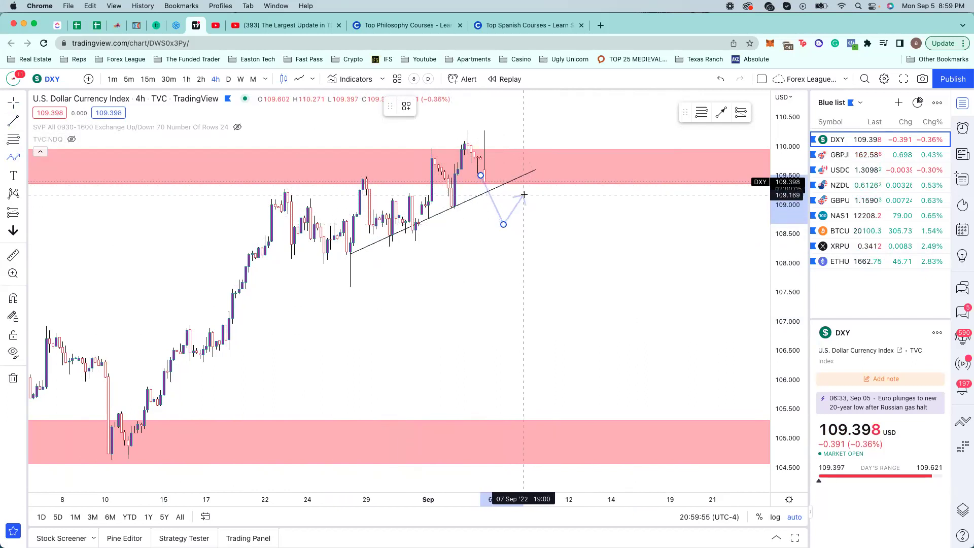
pyautogui.click(523, 195)
pyautogui.click(579, 268)
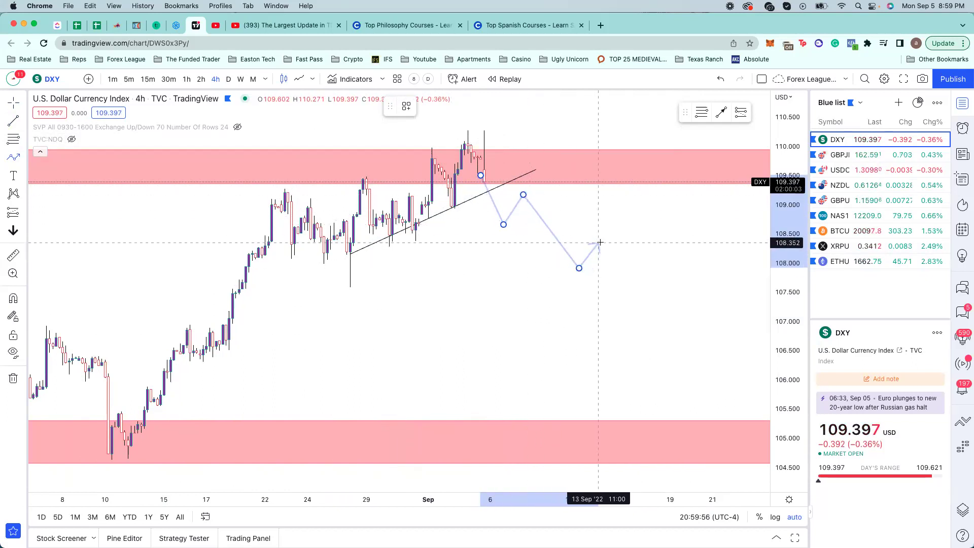
pyautogui.click(606, 242)
pyautogui.doubleClick(640, 289)
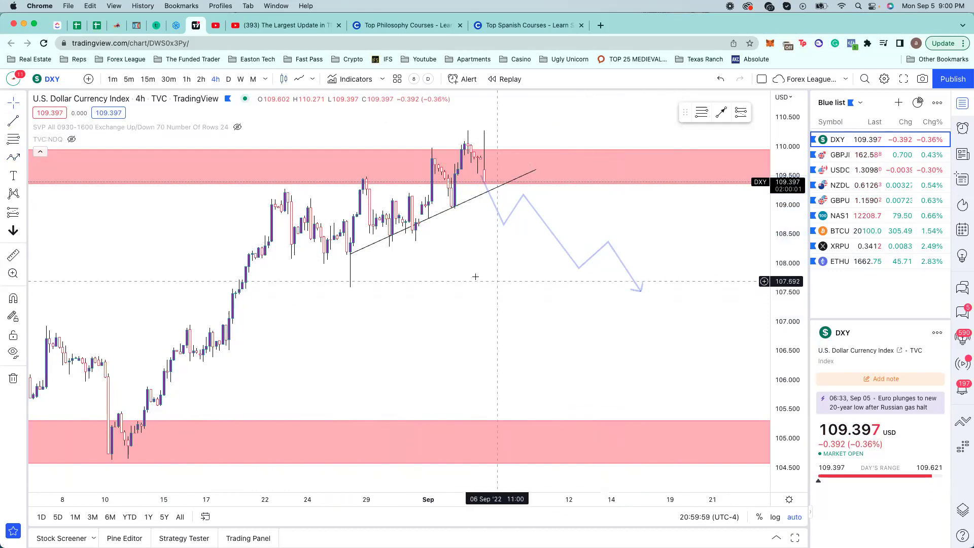
pyautogui.scroll(1, 648, 252)
pyautogui.click(711, 224)
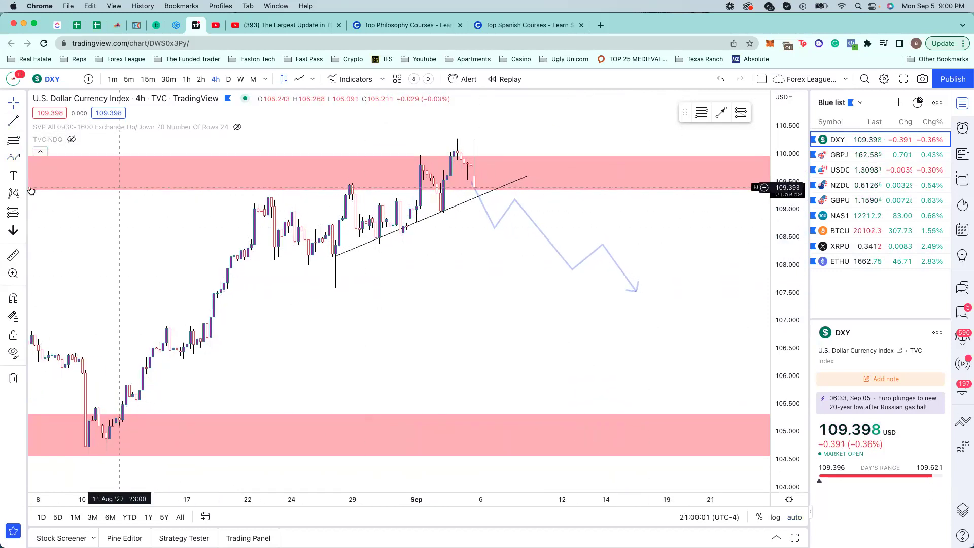
# - Sketch a bullish path bouncing off the trend line at about 109.3, rising to 110.8, pulling back to 109.9 and reaching about 111
pyautogui.click(14, 165)
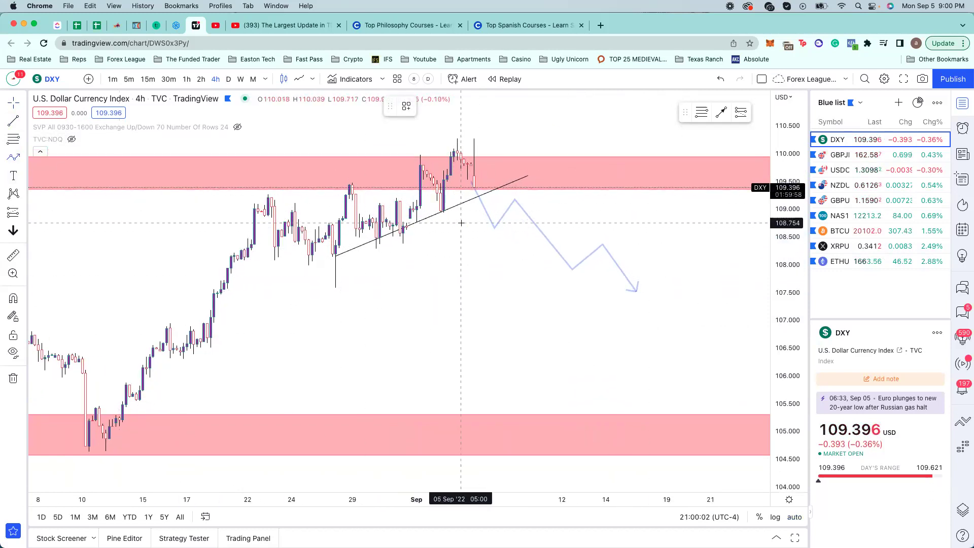
pyautogui.click(488, 192)
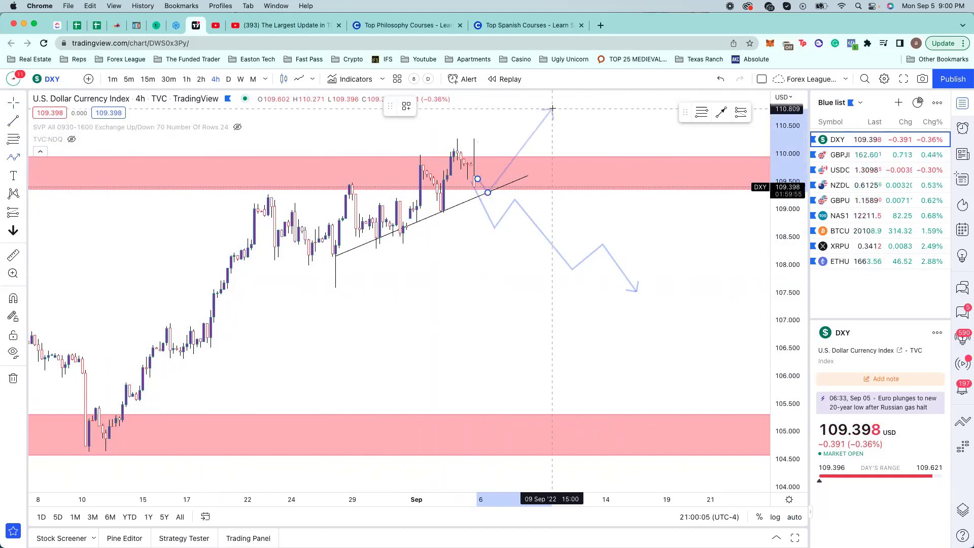
pyautogui.click(542, 108)
pyautogui.click(575, 158)
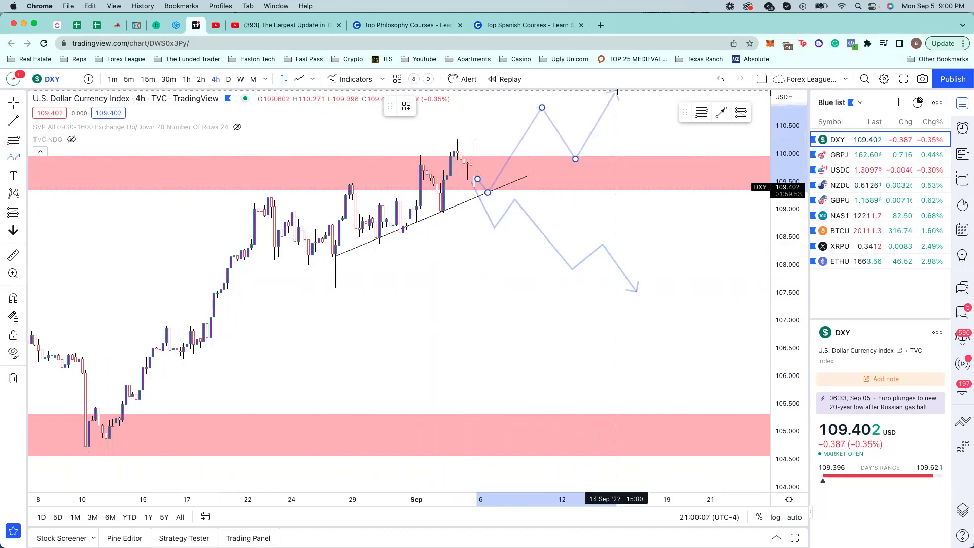
pyautogui.doubleClick(616, 94)
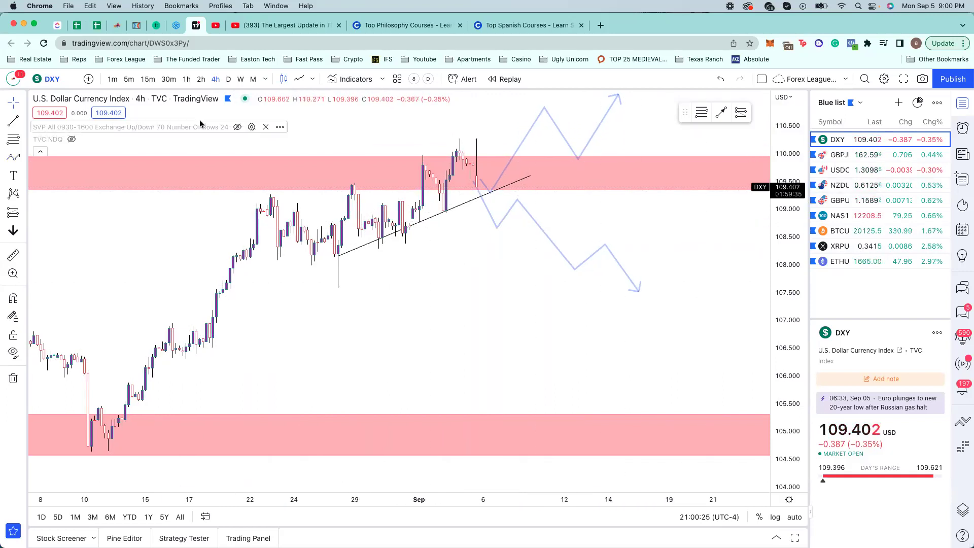
# - Check both DXY path scenarios on the weekly chart with the price scale reset, and return to the 4-hour timeframe
pyautogui.click(240, 79)
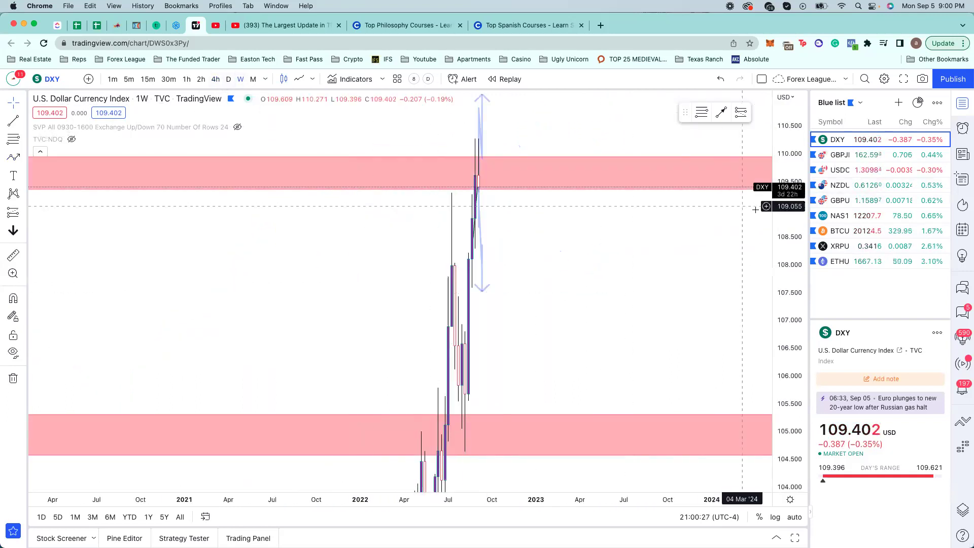
pyautogui.rightClick(789, 217)
pyautogui.click(822, 247)
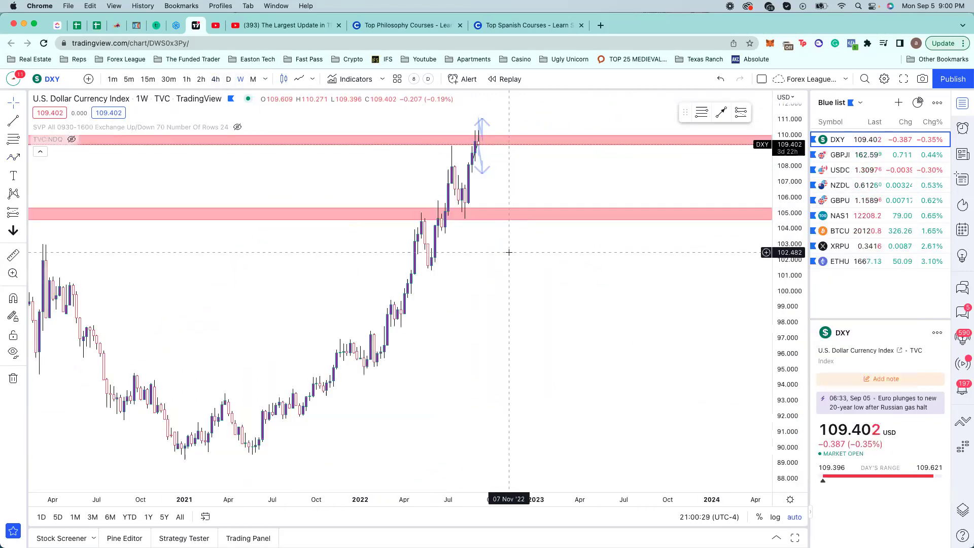
pyautogui.hscroll(3, 509, 252)
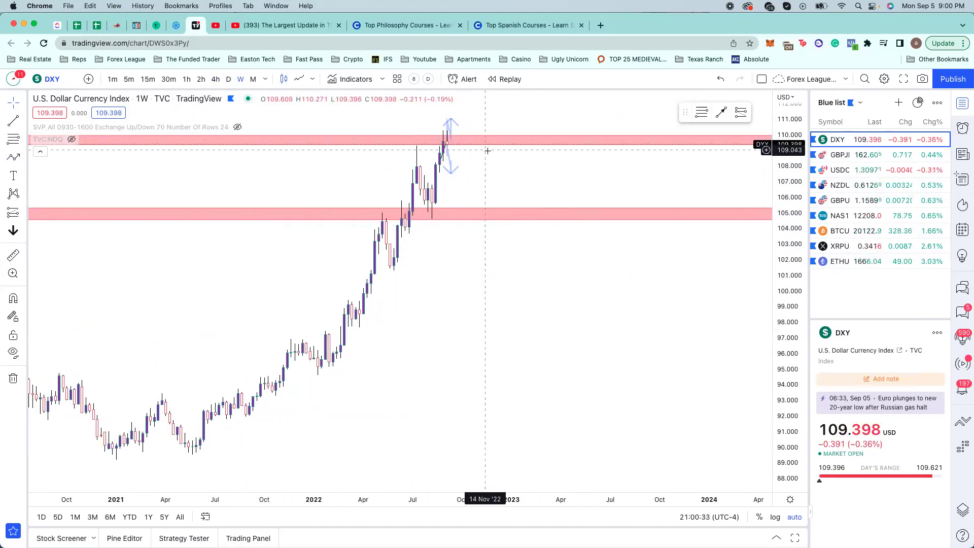
pyautogui.click(216, 79)
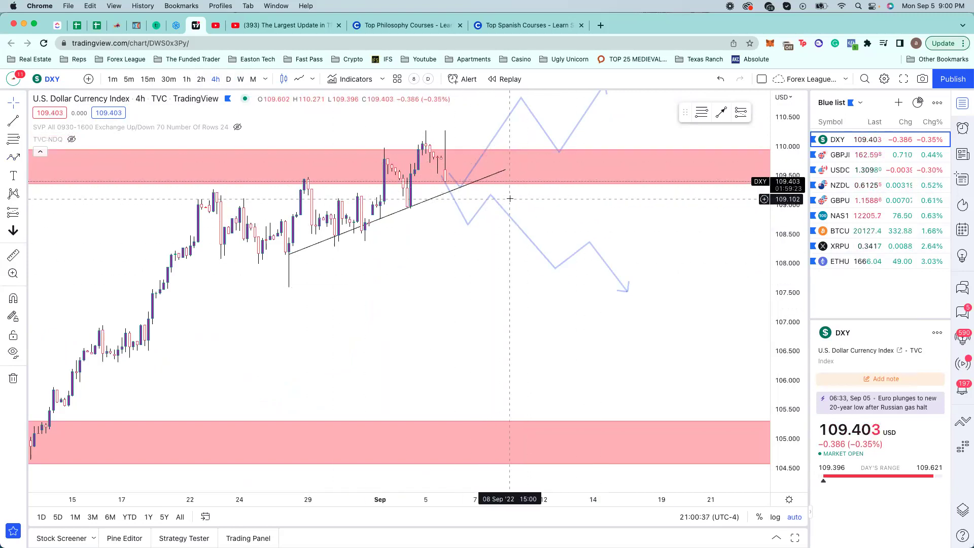
# - Open GBPJPY and switch it to the weekly timeframe to examine the resistance zone and descending trend line
pyautogui.click(851, 155)
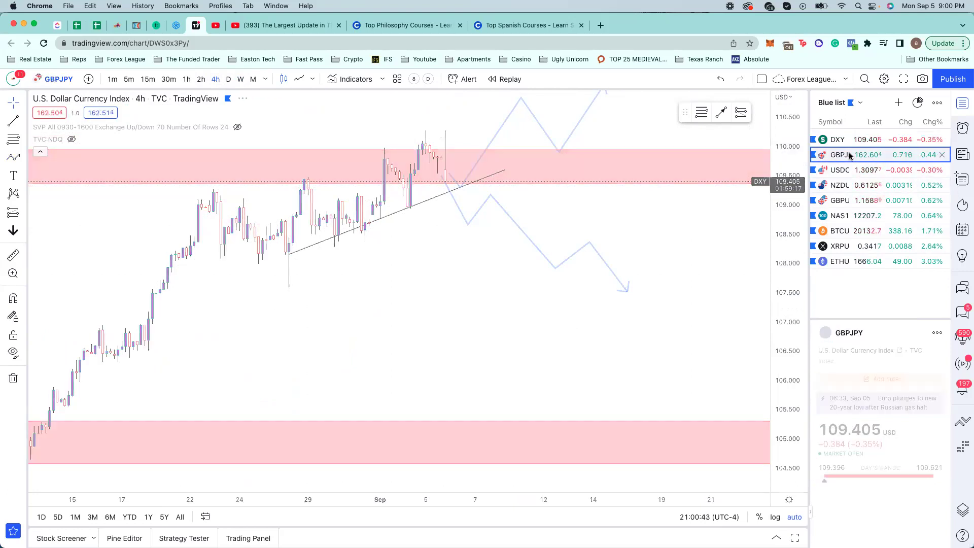
pyautogui.click(327, 153)
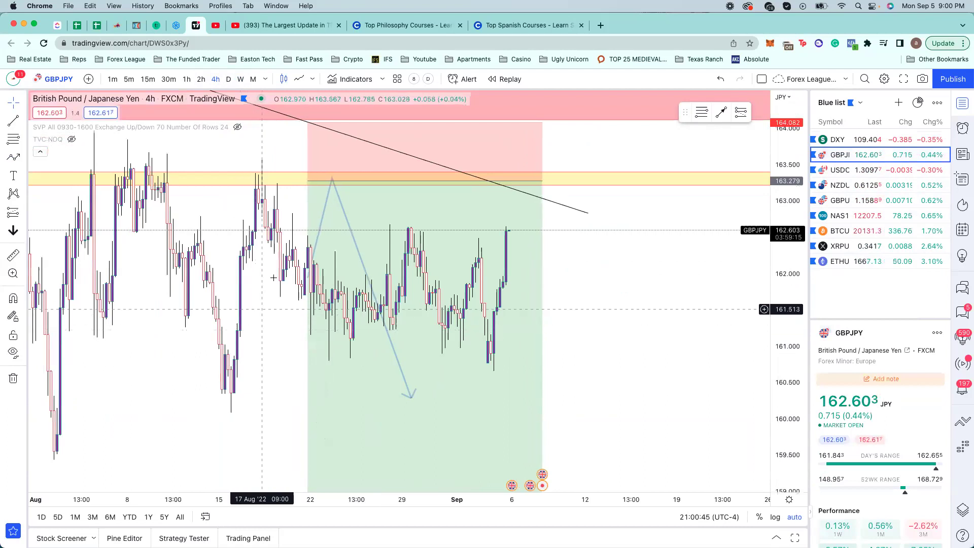
pyautogui.scroll(-2, 328, 155)
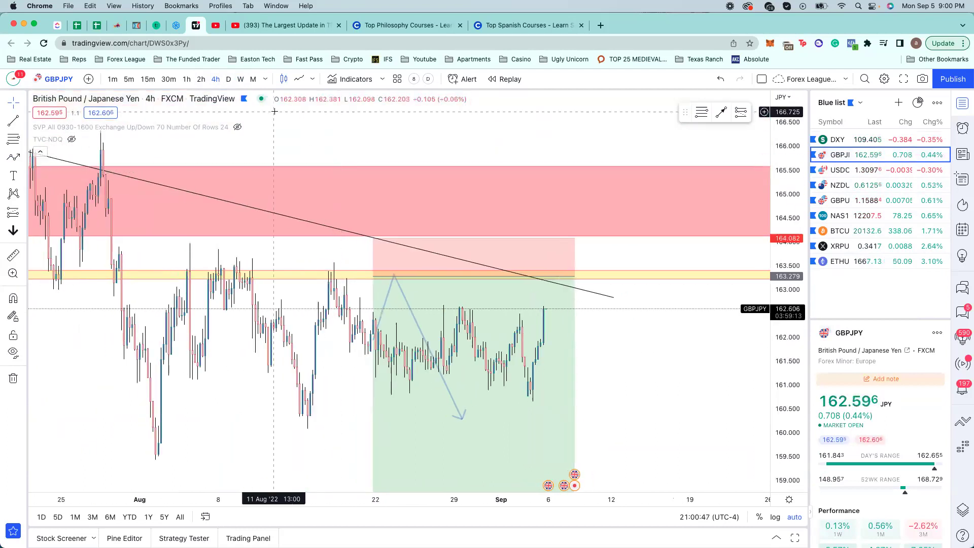
pyautogui.scroll(3, 463, 257)
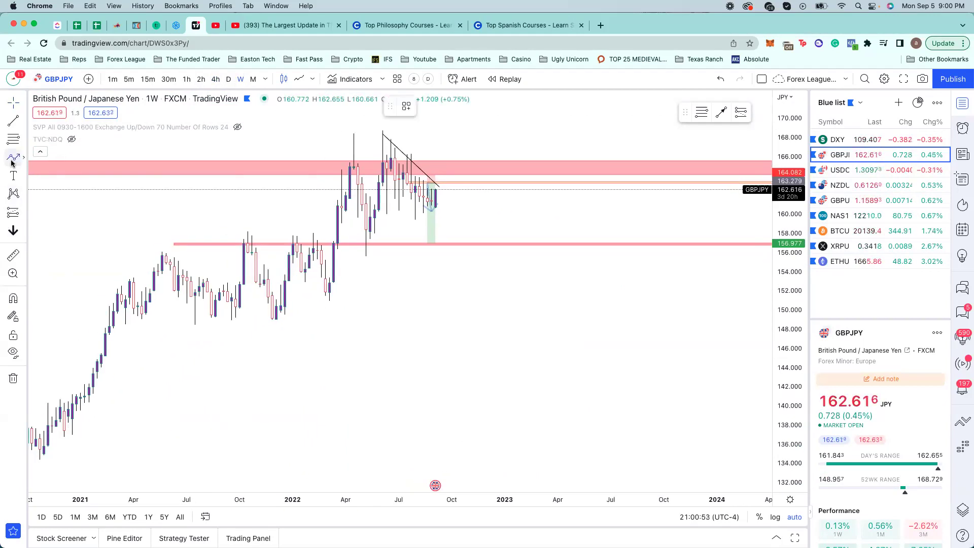
pyautogui.scroll(-2, 232, 304)
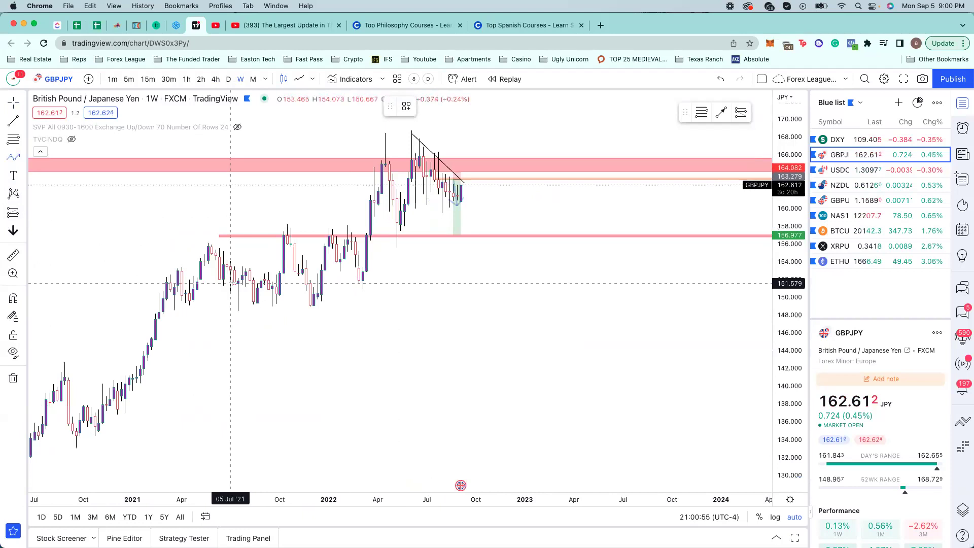
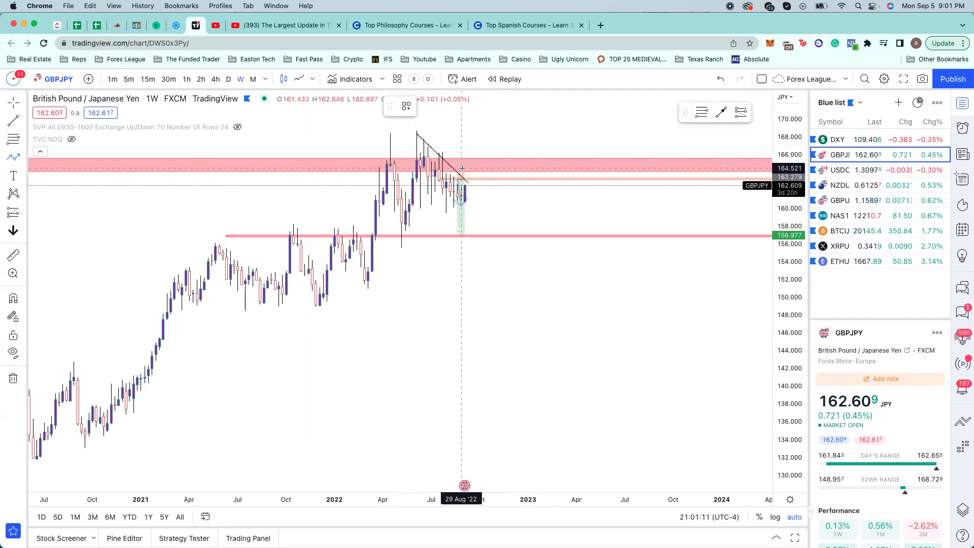
pyautogui.click(562, 132)
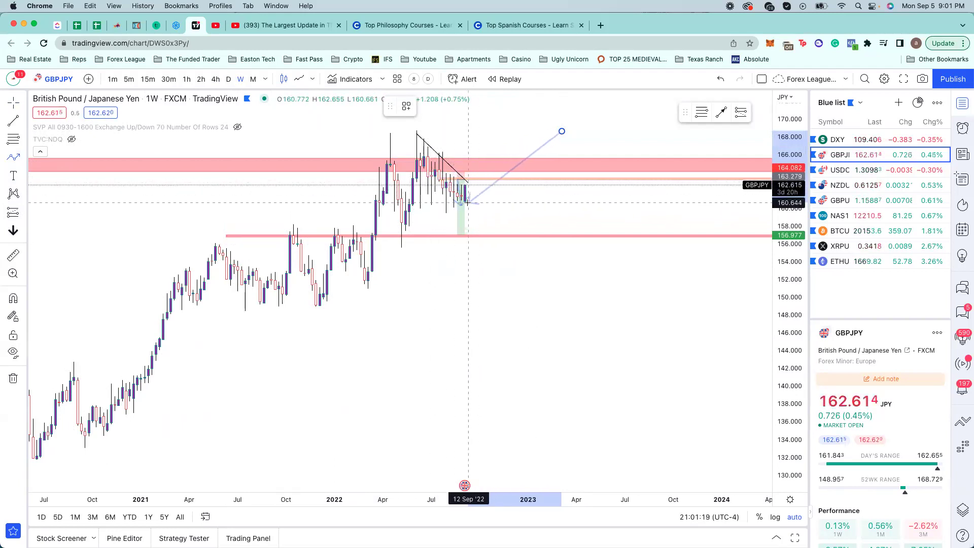
pyautogui.press('Escape')
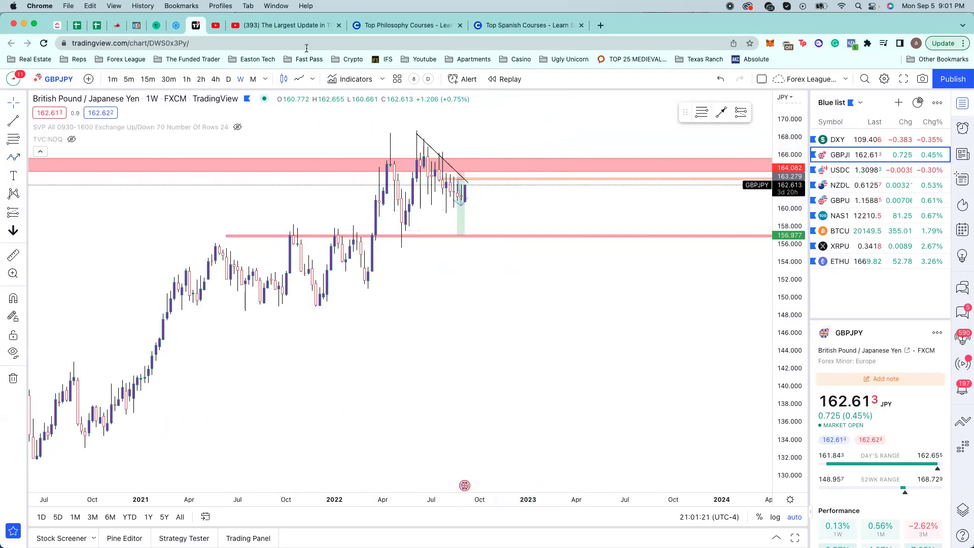
# - Switch GBPJPY to the 4-hour timeframe and delete the short position with entry at 163.279
pyautogui.click(215, 80)
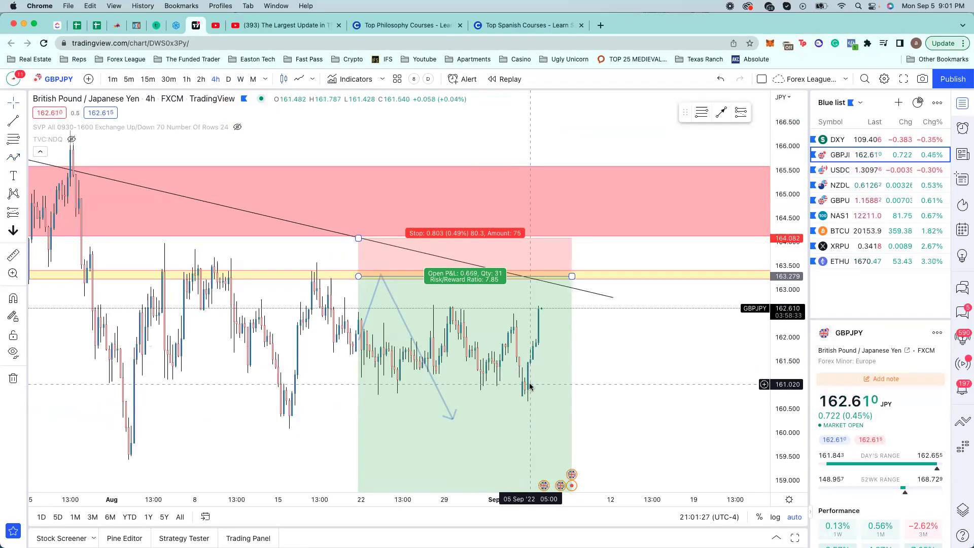
pyautogui.keyDown('shift'); pyautogui.click(529, 386); pyautogui.keyUp('shift')
pyautogui.click(563, 305)
pyautogui.click(571, 350)
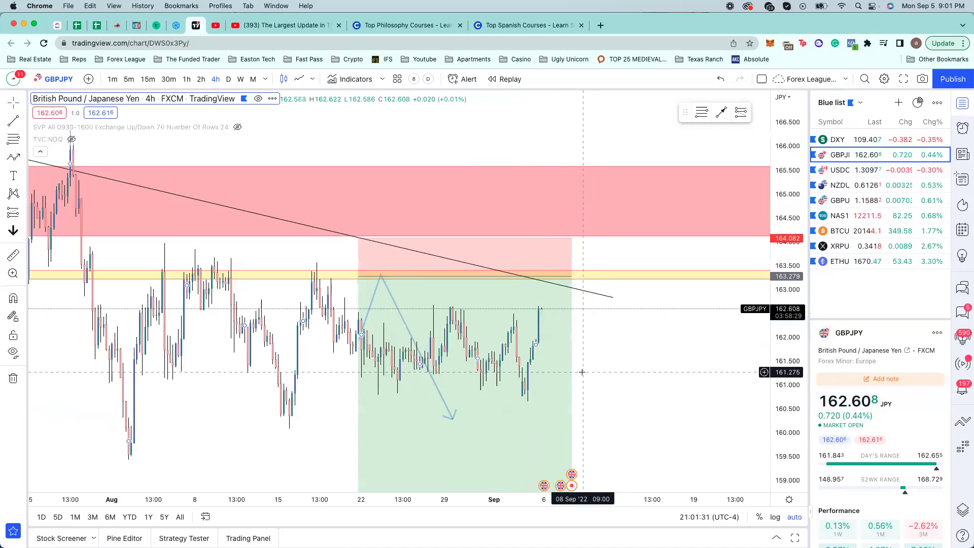
pyautogui.hscroll(-5, 583, 372)
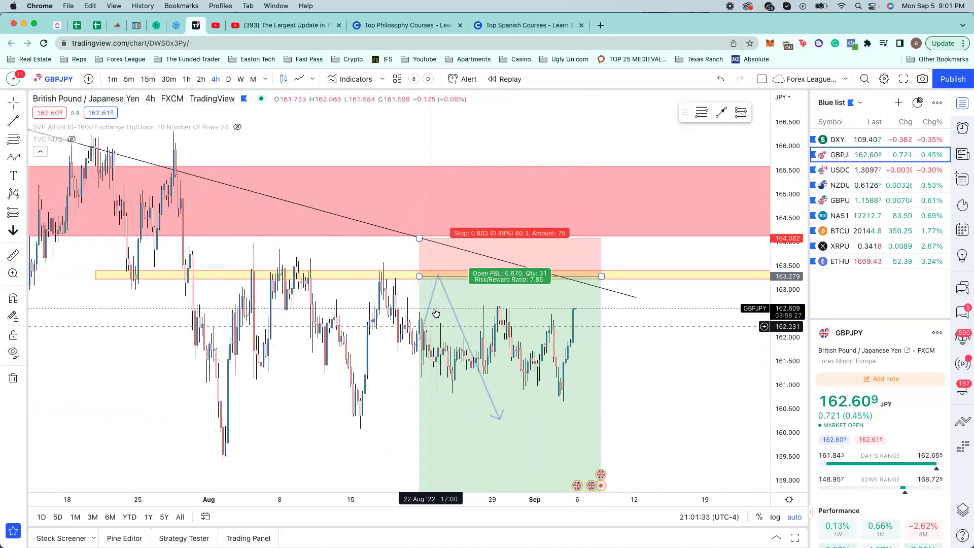
pyautogui.hscroll(-5, 458, 310)
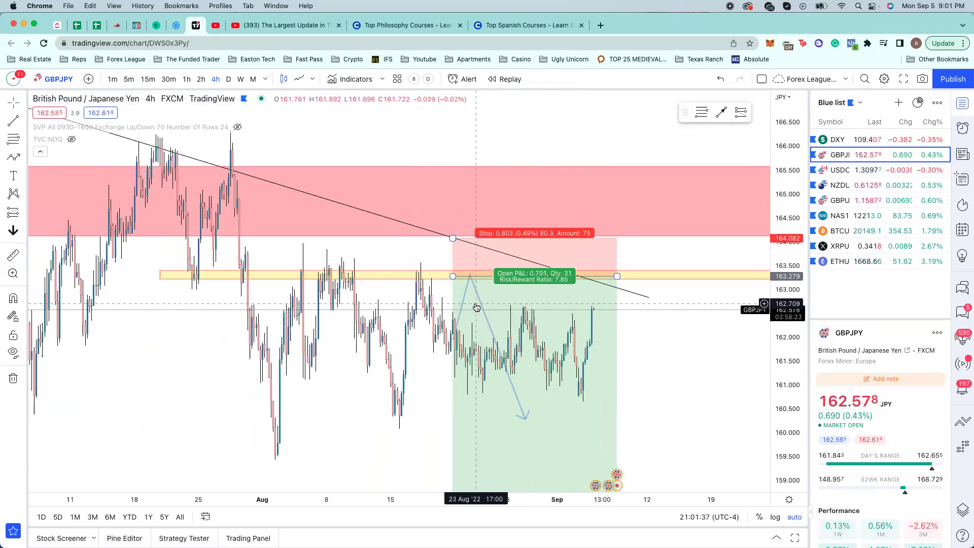
pyautogui.click(463, 301)
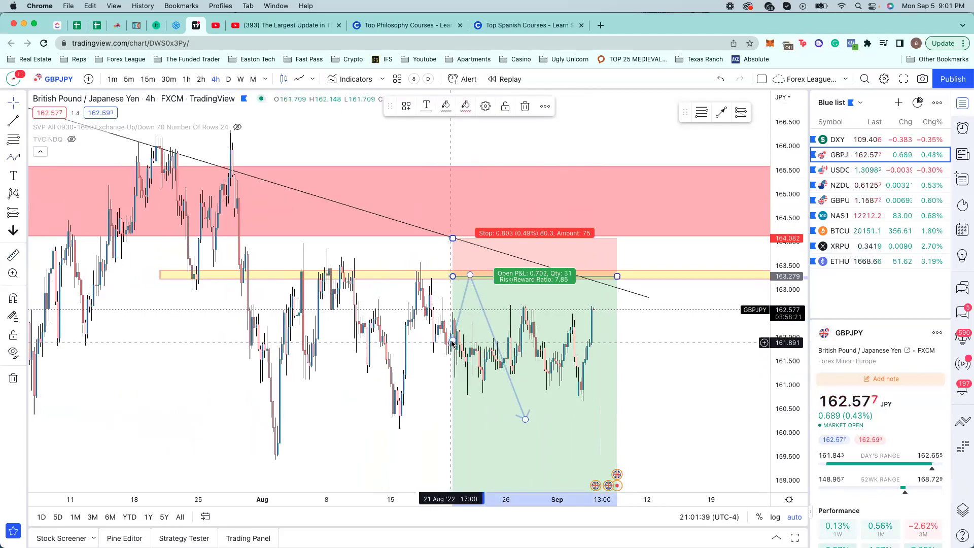
pyautogui.click(424, 274)
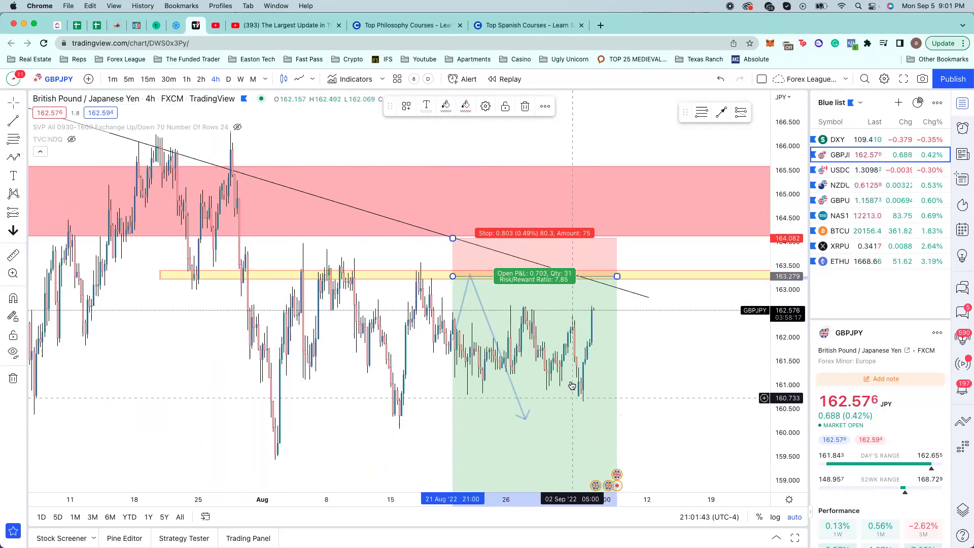
pyautogui.moveTo(543, 366); pyautogui.dragTo(509, 343)
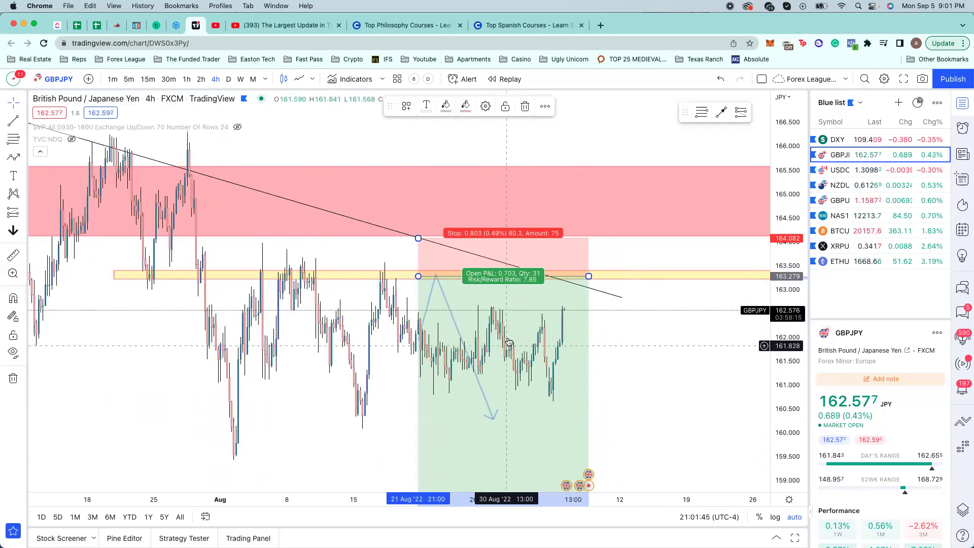
pyautogui.press('Delete')
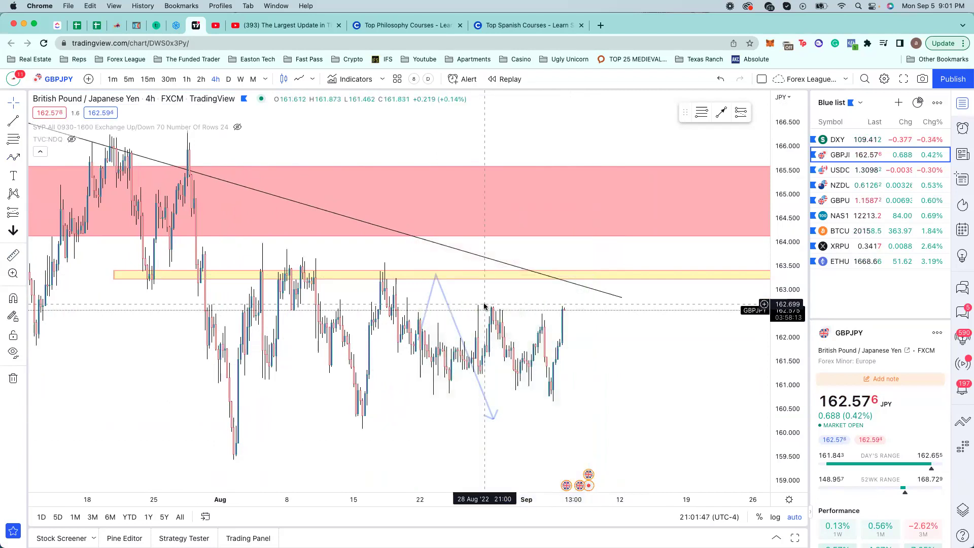
# - Delete the old forecast path and the yellow zone around 163.3 from the GBPJPY 4-hour chart
pyautogui.click(437, 275)
pyautogui.press('Delete')
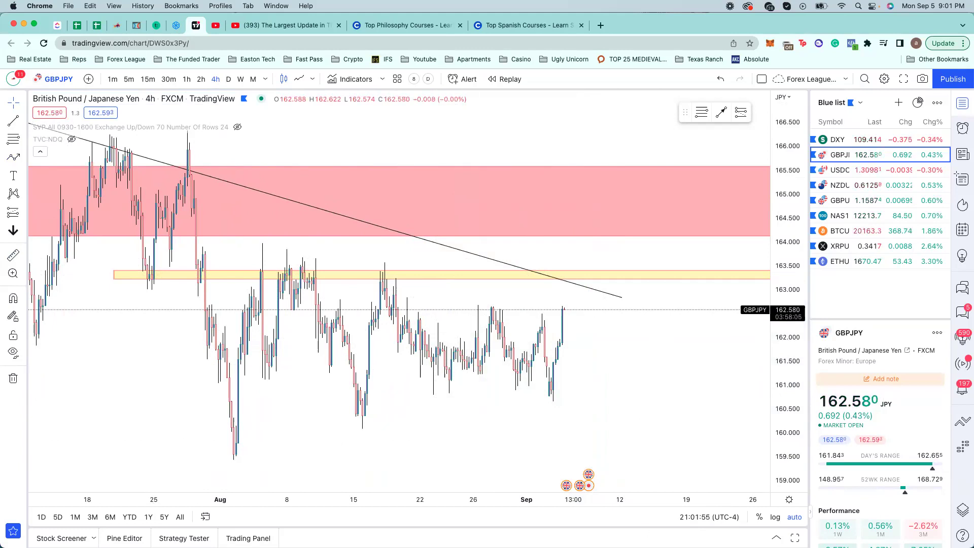
pyautogui.click(500, 273)
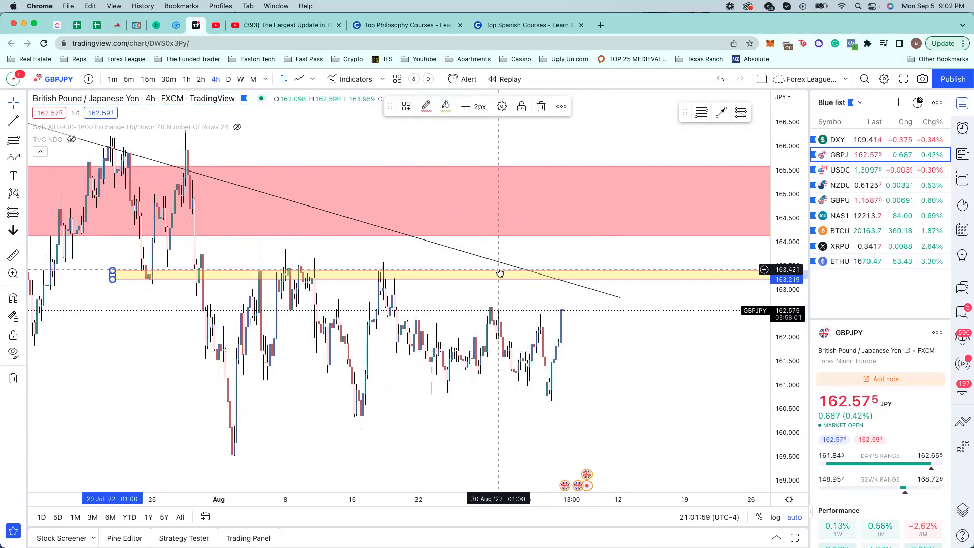
pyautogui.press('BackSpace')
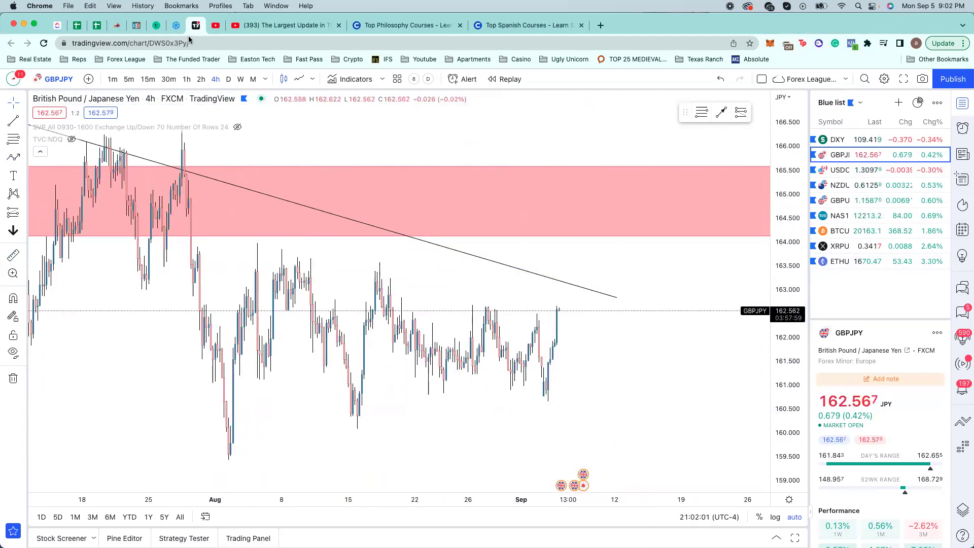
# - Check the recent GBPJPY price action on the weekly timeframe and return to the 4-hour chart
pyautogui.click(240, 79)
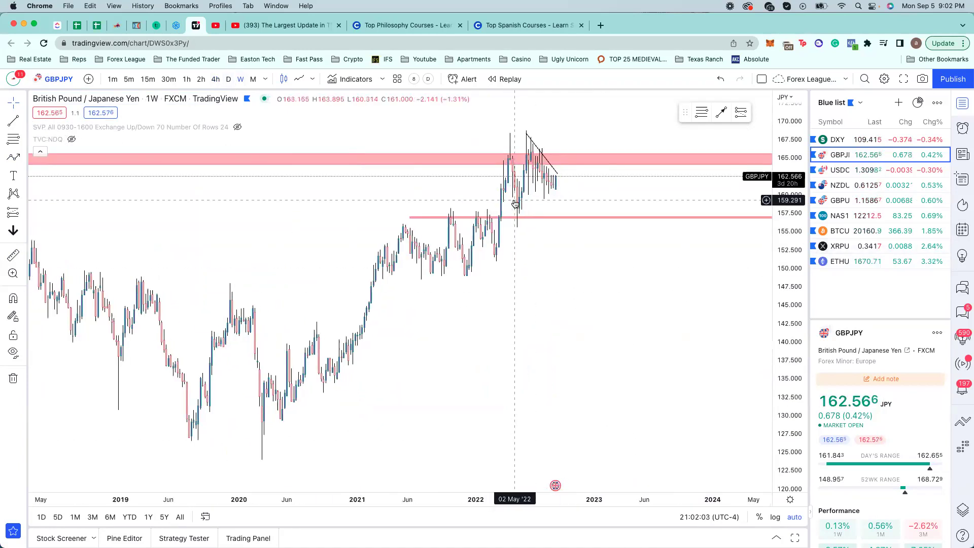
pyautogui.scroll(5, 524, 203)
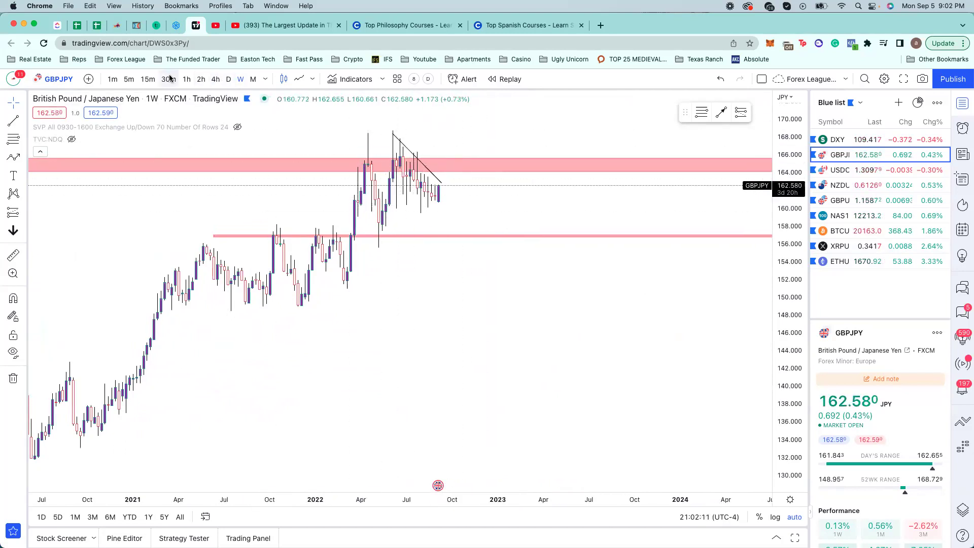
pyautogui.click(217, 80)
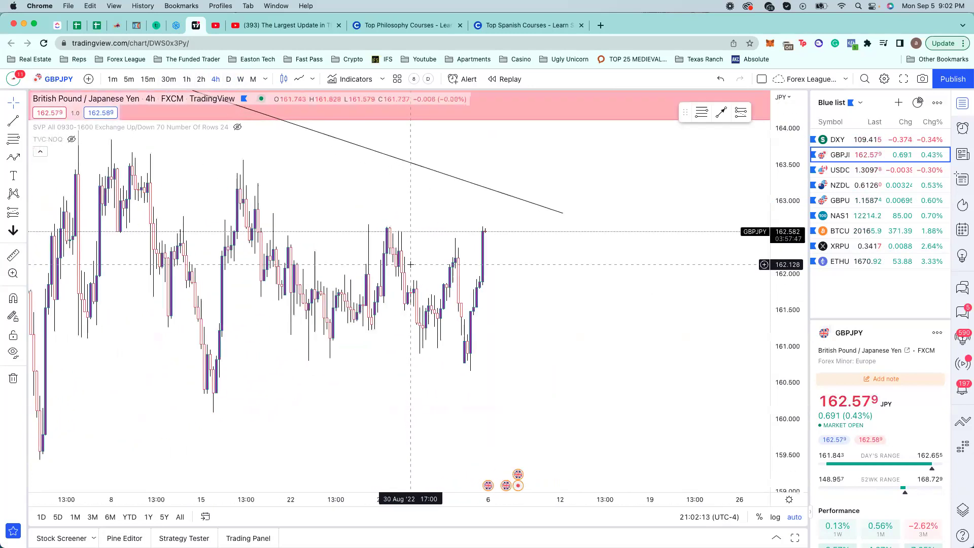
# - Try a descending trend line along the August and September highs, starting at about 163.995 on 3 August, and delete it
pyautogui.scroll(-3, 414, 266)
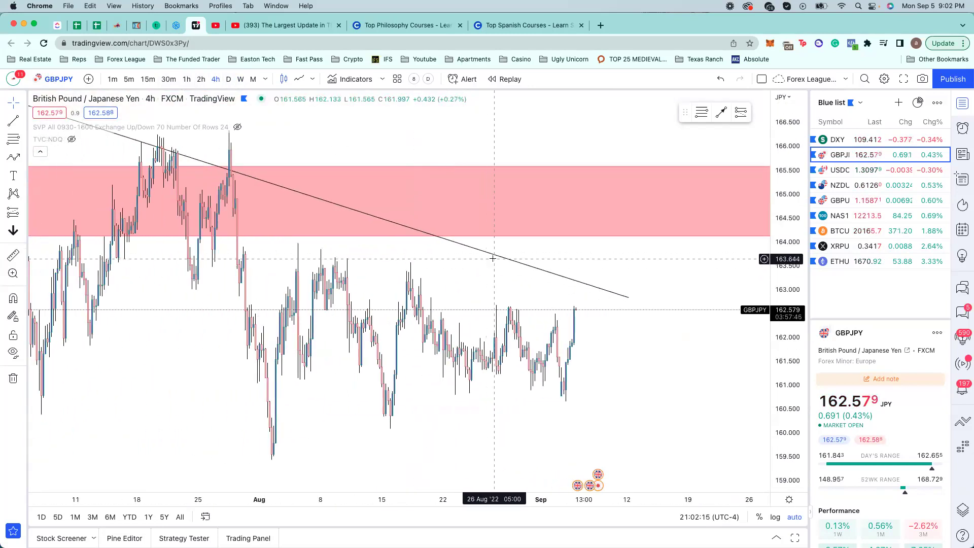
pyautogui.hotkey('alt', 't')
pyautogui.click(288, 242)
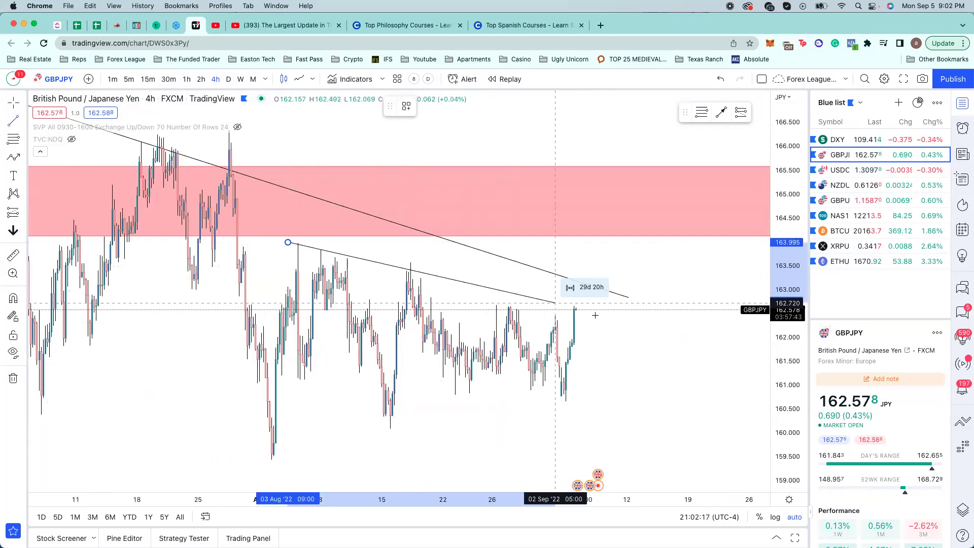
pyautogui.click(712, 360)
pyautogui.scroll(-1, 504, 304)
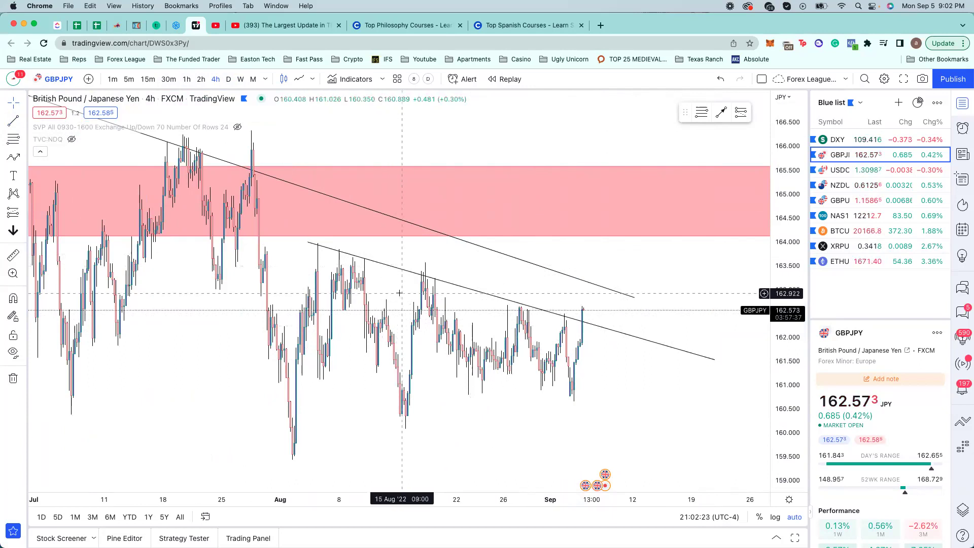
pyautogui.scroll(-3, 399, 293)
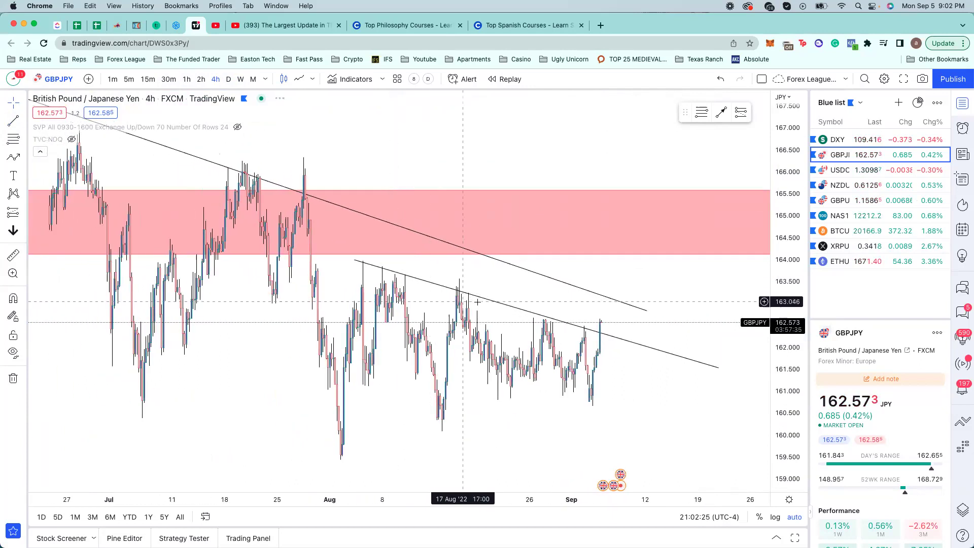
pyautogui.scroll(-4, 478, 302)
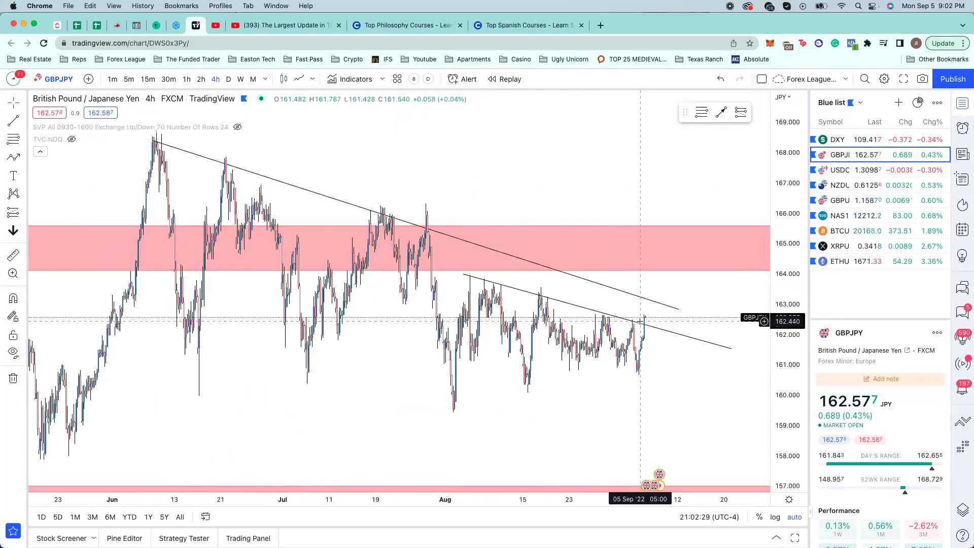
pyautogui.press('Delete')
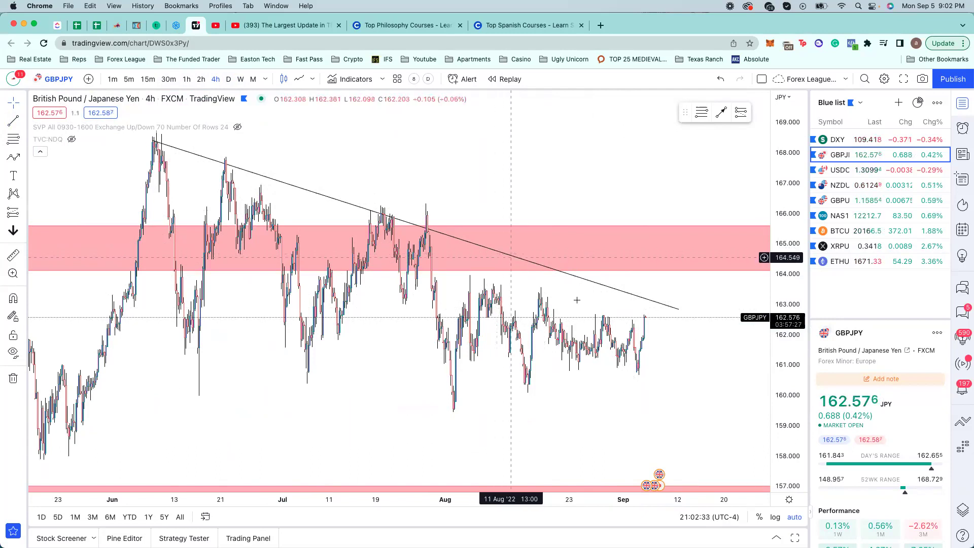
# - Start a descending trend line below the existing one, anchored at the early-August high at about 163.869 on 5 August
pyautogui.scroll(-1, 553, 302)
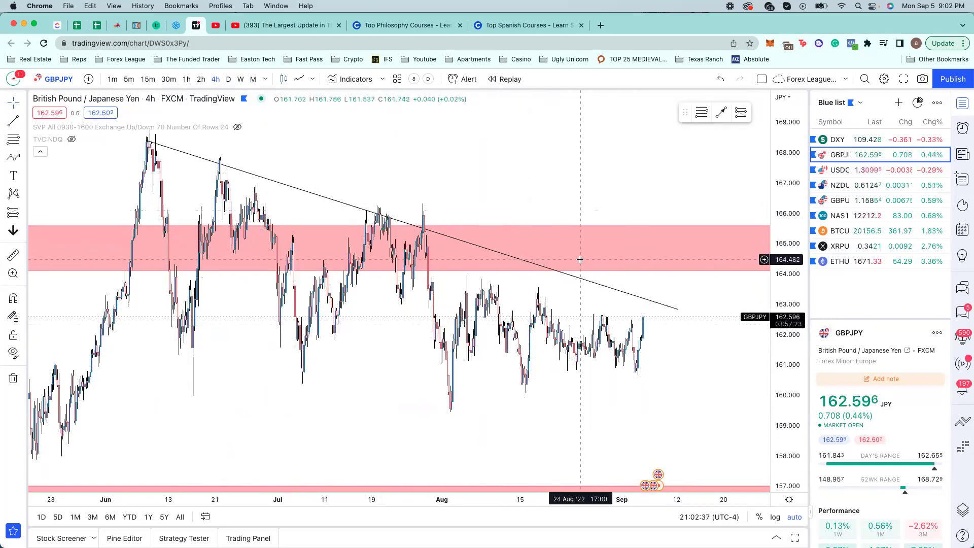
pyautogui.scroll(-1, 575, 259)
pyautogui.hscroll(2, 584, 284)
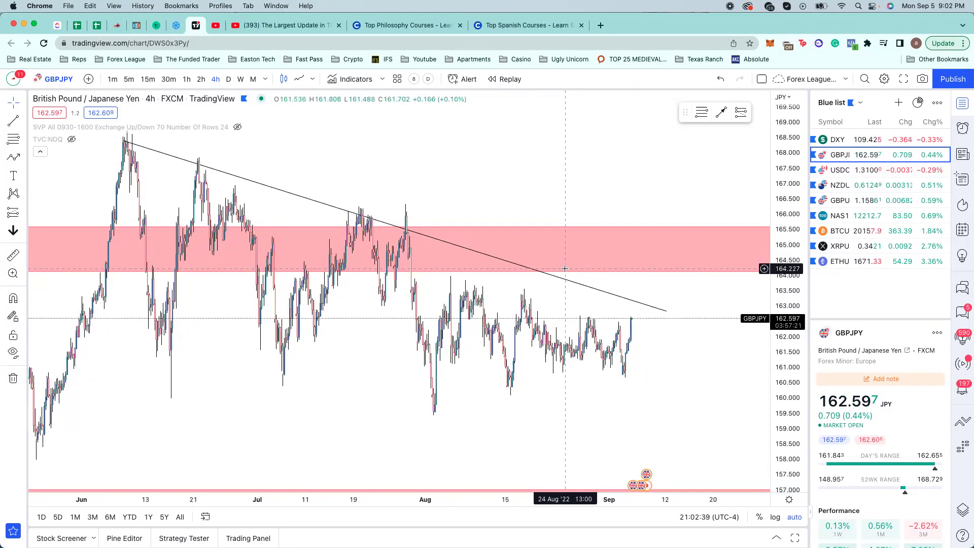
pyautogui.hscroll(1, 614, 311)
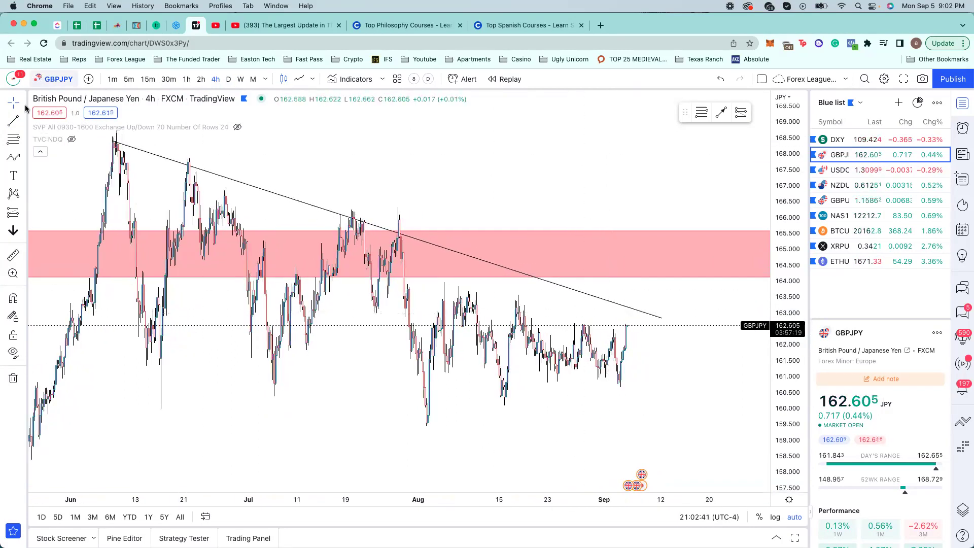
pyautogui.click(13, 121)
pyautogui.click(451, 285)
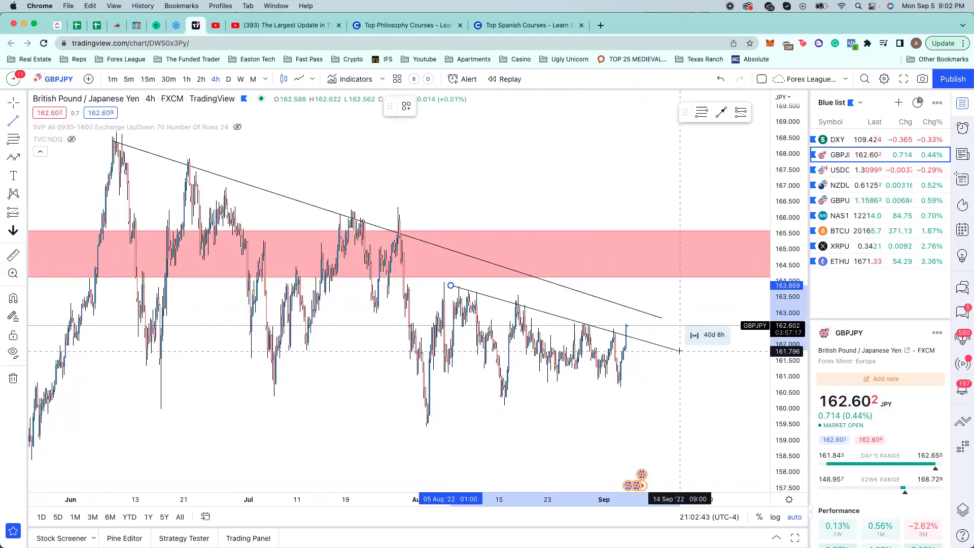
# - Finish the descending trend line over the August highs at 14 September and draw a horizontal trend line at about 162.40
pyautogui.click(680, 351)
pyautogui.click(605, 333)
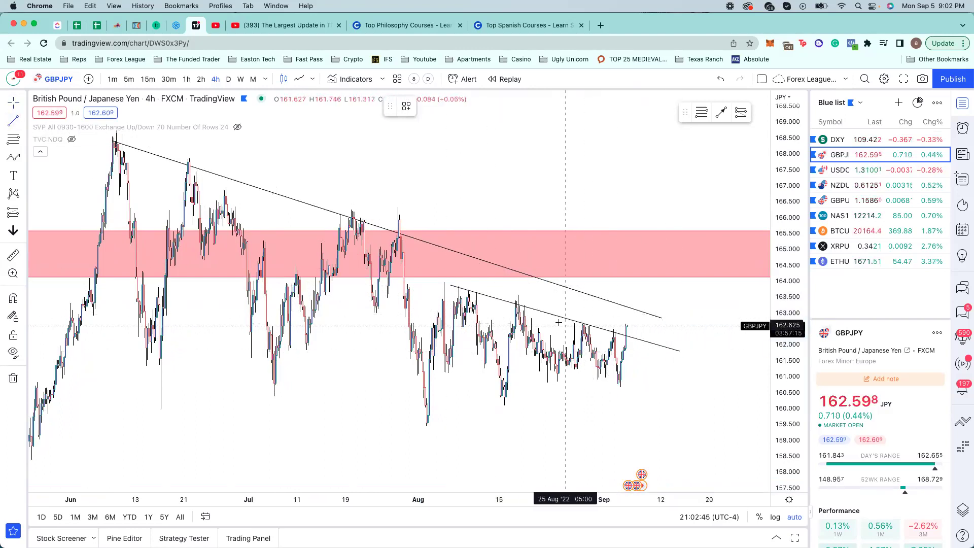
pyautogui.click(546, 332)
pyautogui.click(689, 332)
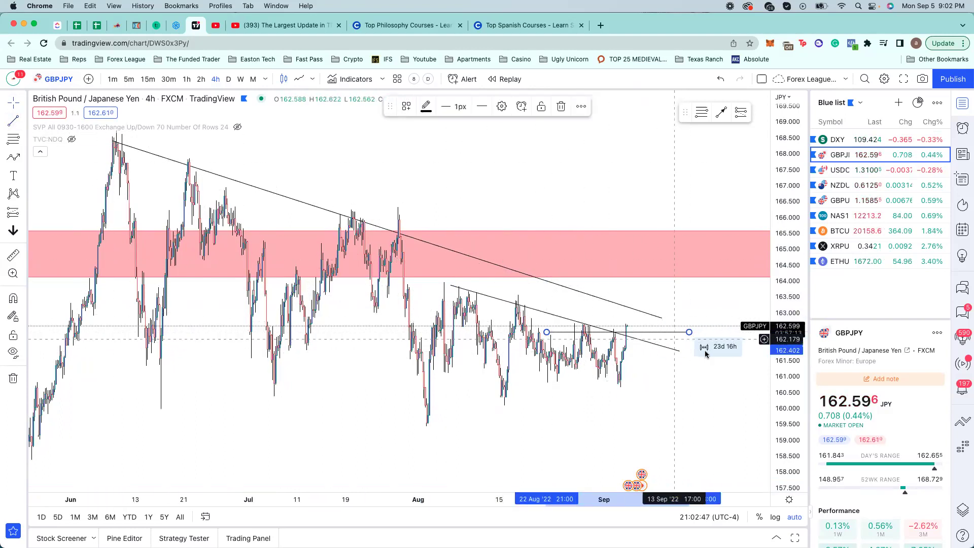
# - Delete the long descending trend line that runs from the June high
pyautogui.click(658, 319)
pyautogui.press('Delete')
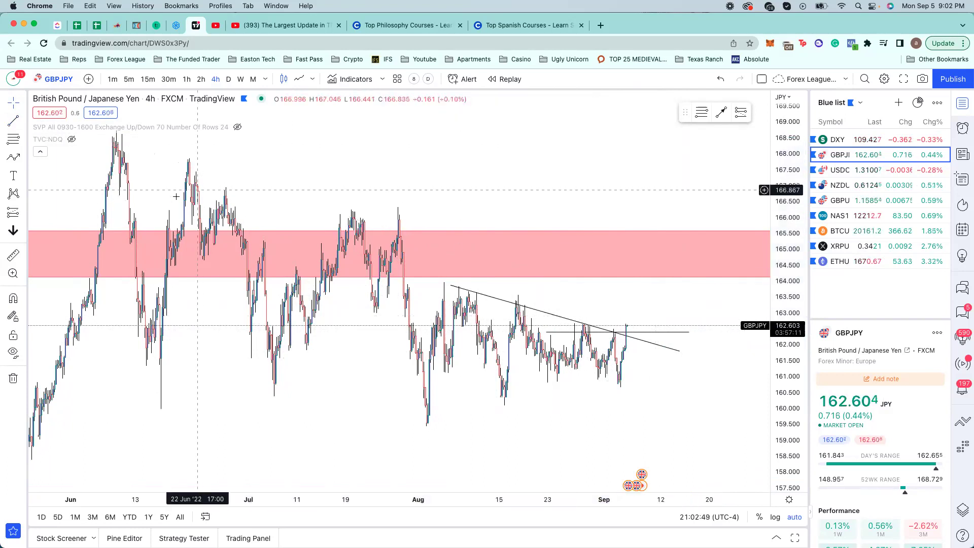
# - Draw a projected path from current price to about 163.1, back to the horizontal line, and up to about 164.4 in the red zone
pyautogui.hotkey('alt', 't')
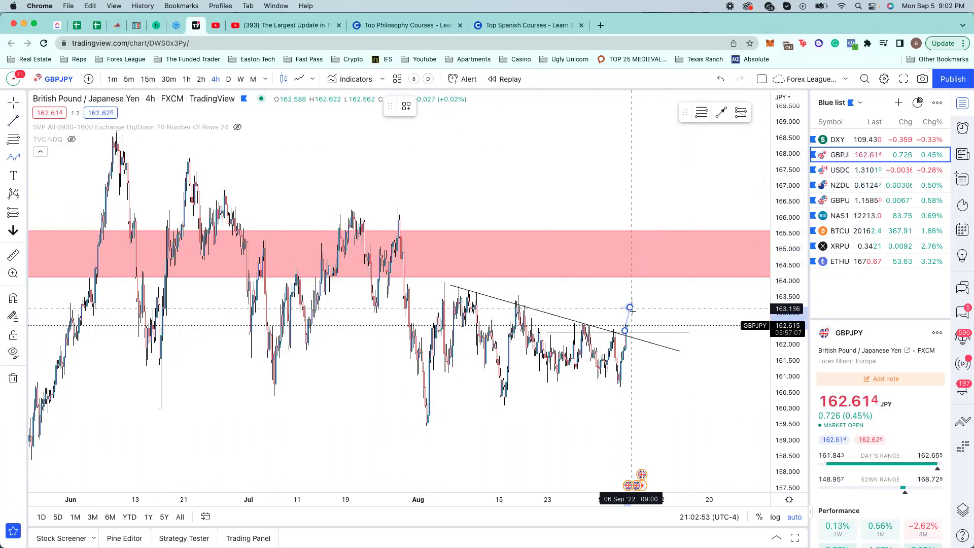
pyautogui.click(640, 330)
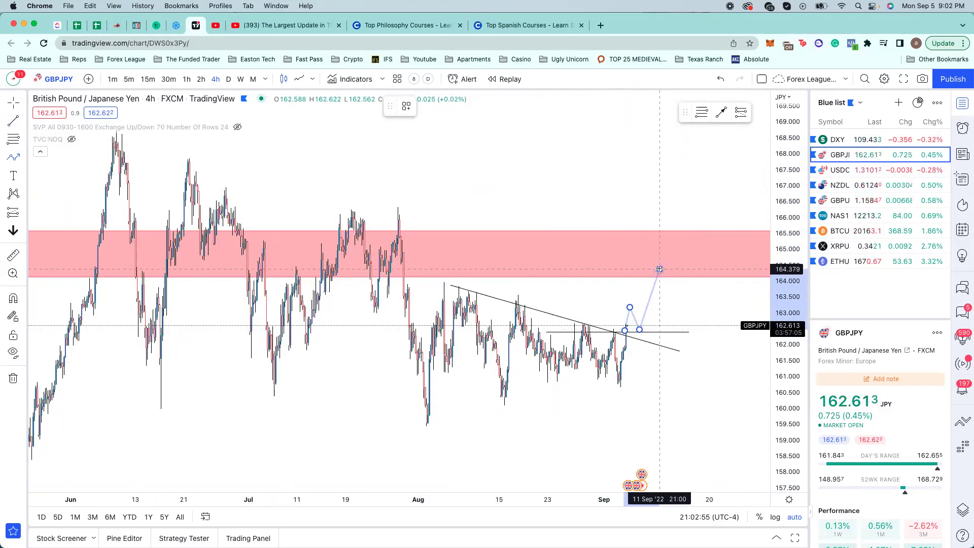
pyautogui.click(646, 278)
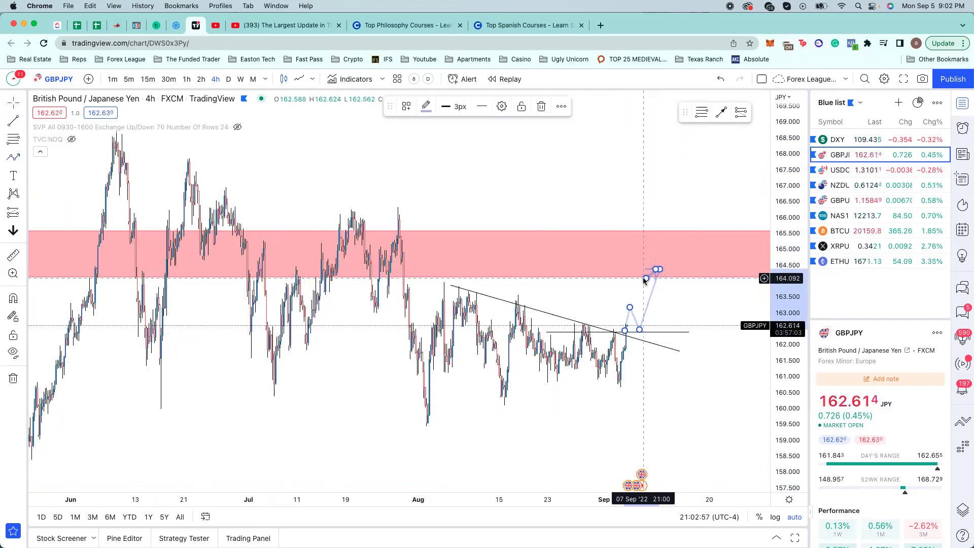
pyautogui.click(632, 294)
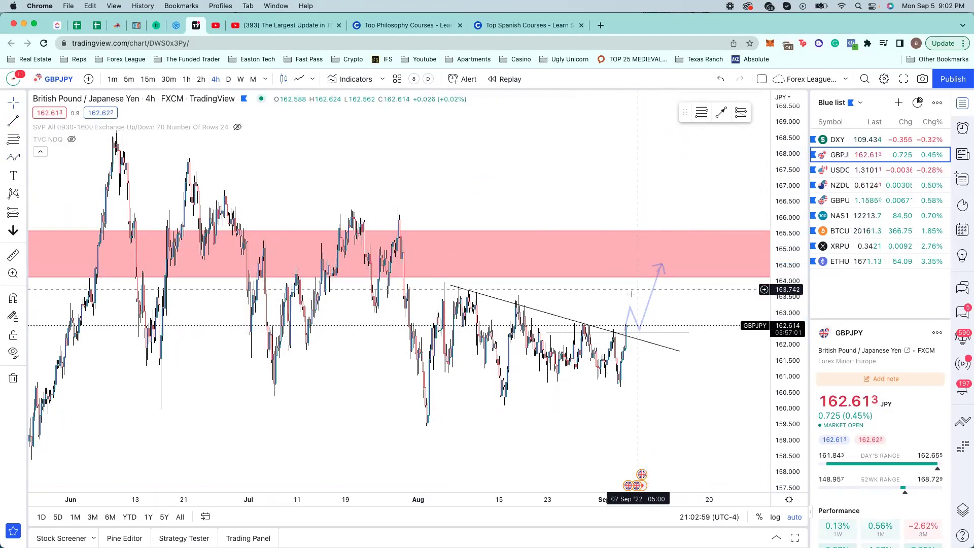
# - Place a long position at the retest with entry 162.473, target 164.588 and stop 161.772
pyautogui.scroll(3, 632, 293)
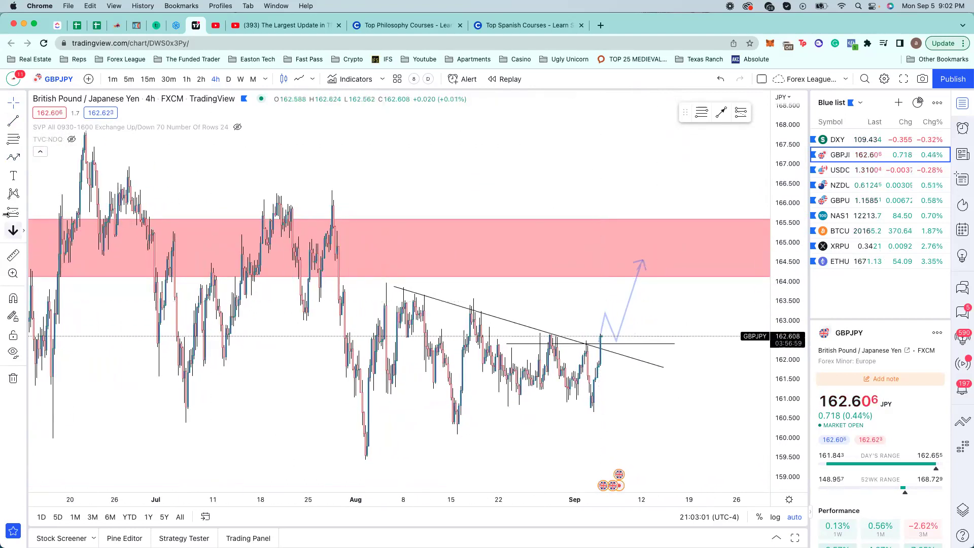
pyautogui.click(25, 213)
pyautogui.click(82, 214)
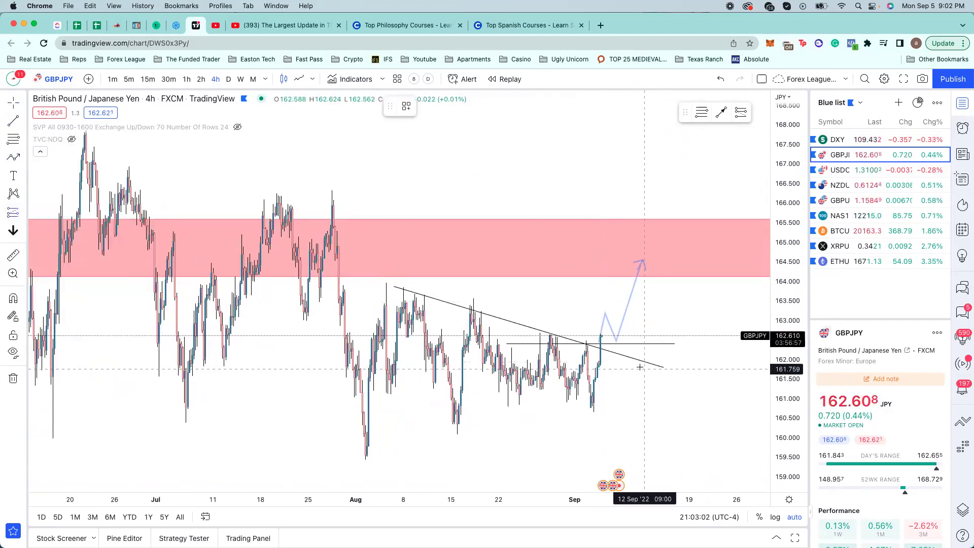
pyautogui.click(608, 341)
pyautogui.moveTo(610, 275); pyautogui.dragTo(609, 258)
pyautogui.moveTo(608, 406); pyautogui.dragTo(613, 368)
pyautogui.click(613, 375)
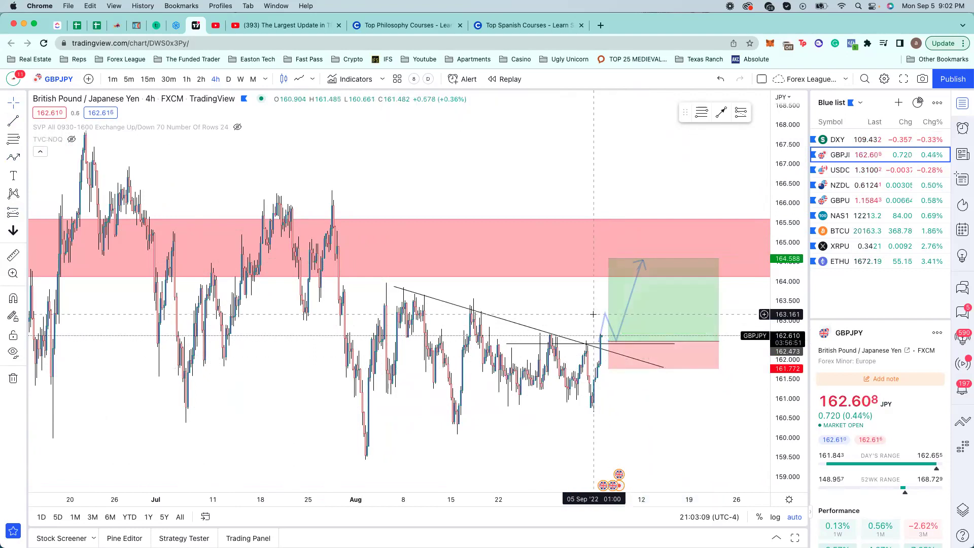
# - Delete the long position together with the horizontal line, the August trend line and the projected path
pyautogui.click(654, 346)
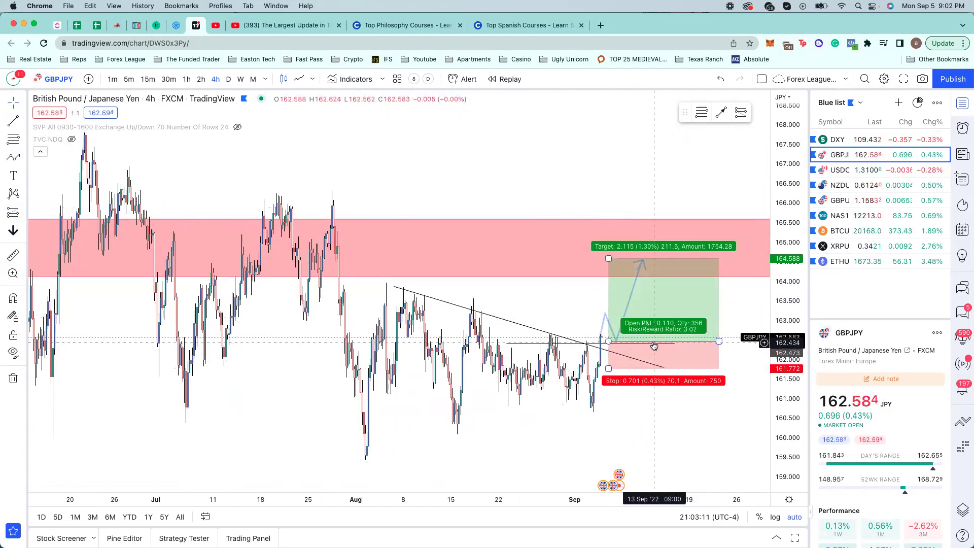
pyautogui.press('Delete')
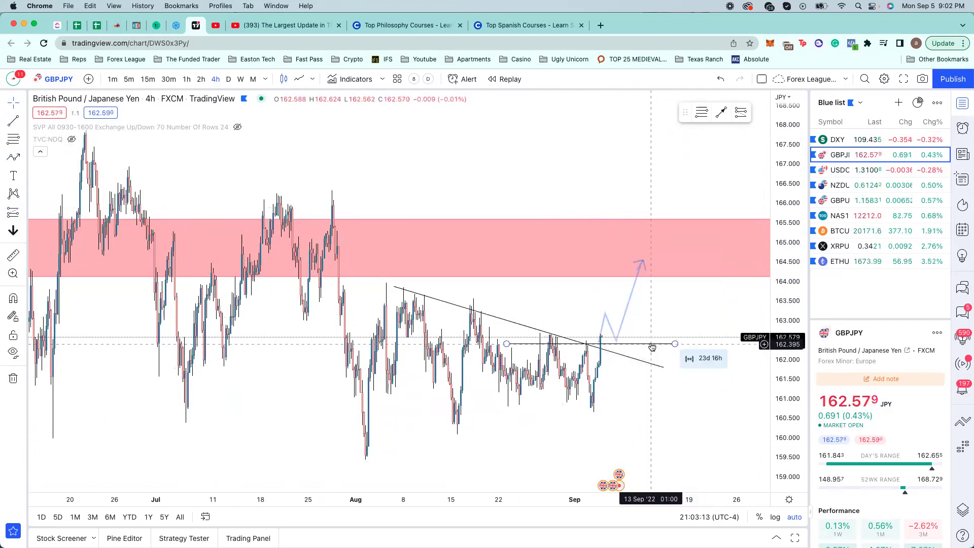
pyautogui.press('Delete')
pyautogui.click(649, 363)
pyautogui.press('Delete')
pyautogui.click(624, 337)
pyautogui.press('Delete')
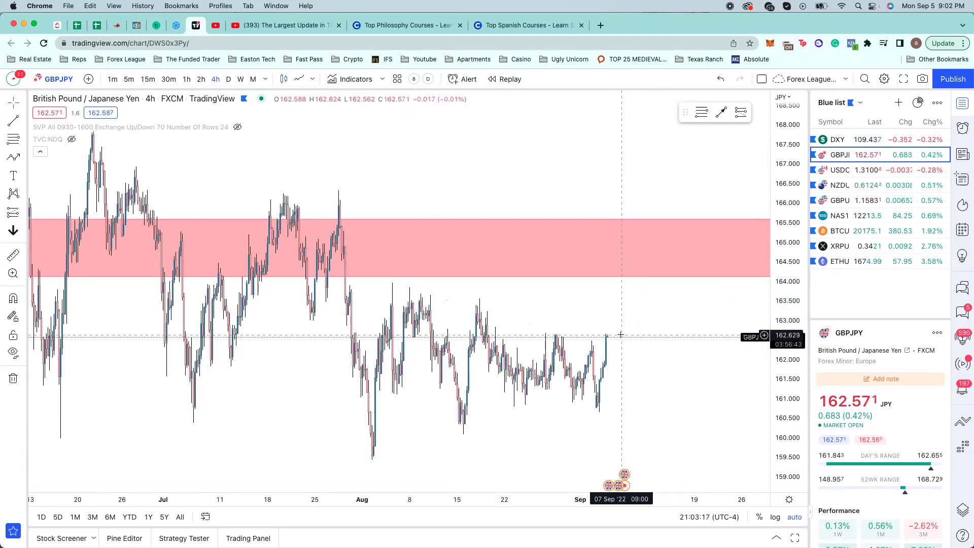
# - Draw a descending trend line from the June high near 168.5 across the July highs to about 162.8 in mid-September
pyautogui.scroll(-2, 118, 183)
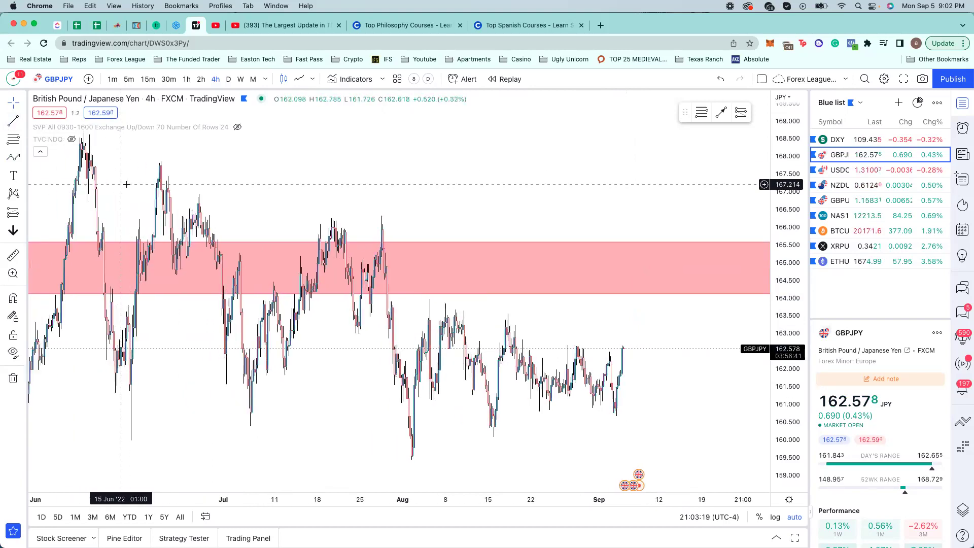
pyautogui.scroll(-1, 118, 182)
pyautogui.click(13, 120)
pyautogui.click(137, 138)
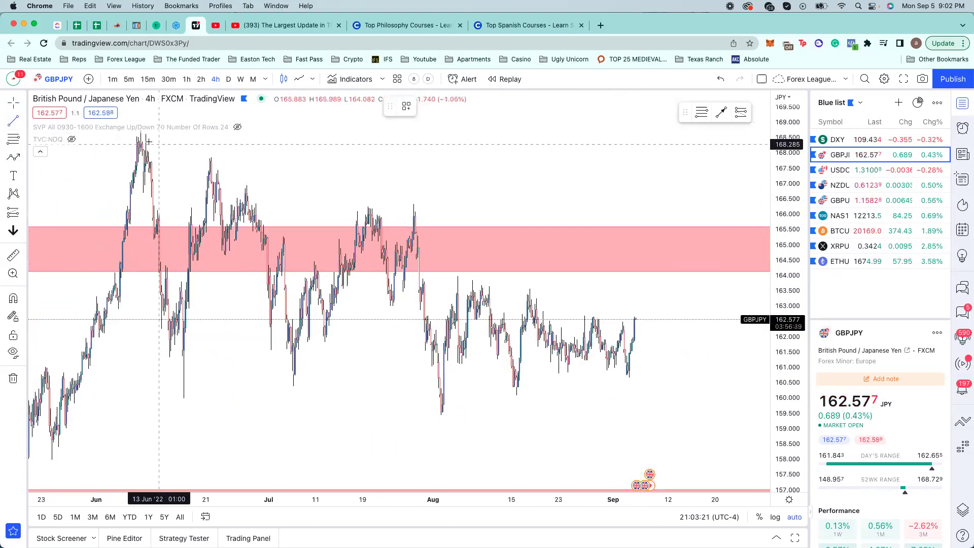
pyautogui.click(718, 311)
pyautogui.scroll(2, 555, 302)
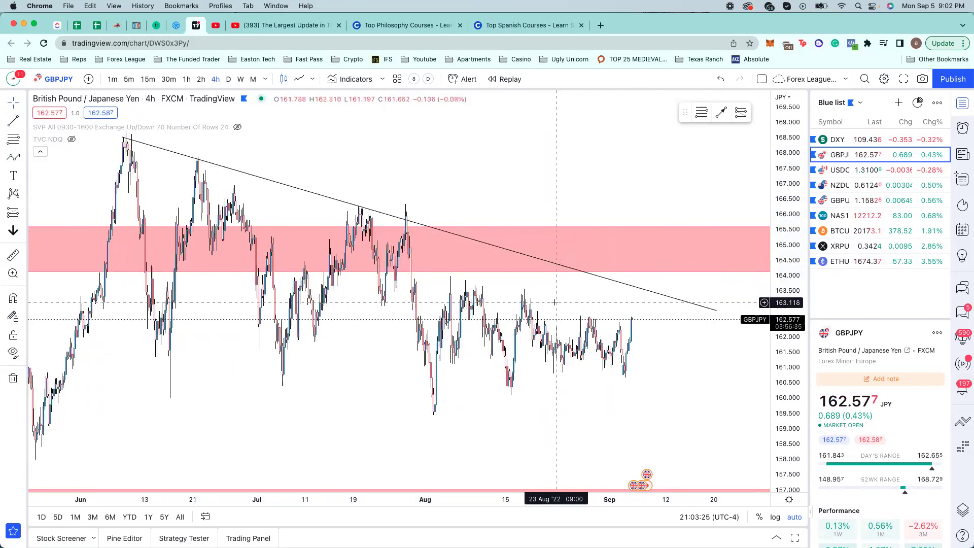
# - Draw a thin right-extended rectangle zone from about 163.18 to 163.38, starting at 19 July, below the wide red zone
pyautogui.scroll(-1, 548, 304)
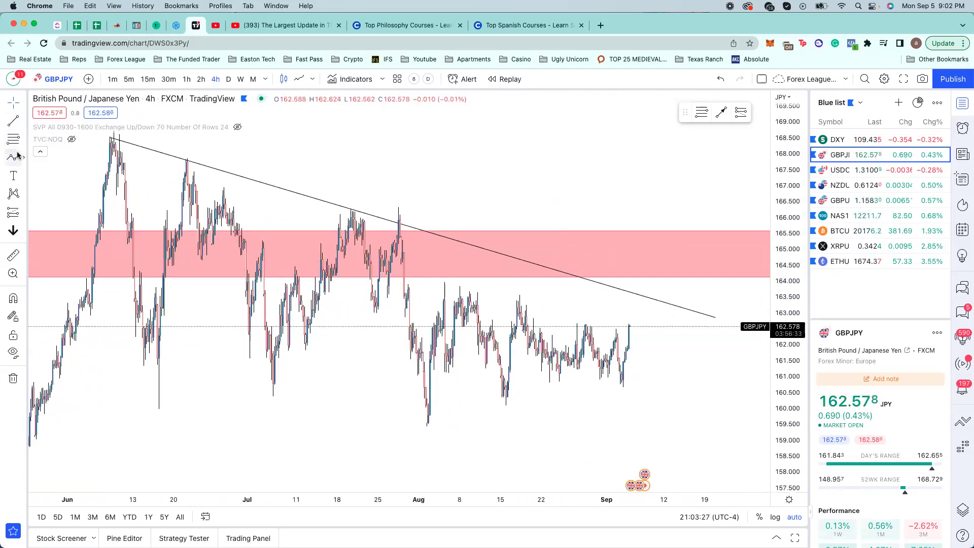
pyautogui.click(24, 157)
pyautogui.click(53, 198)
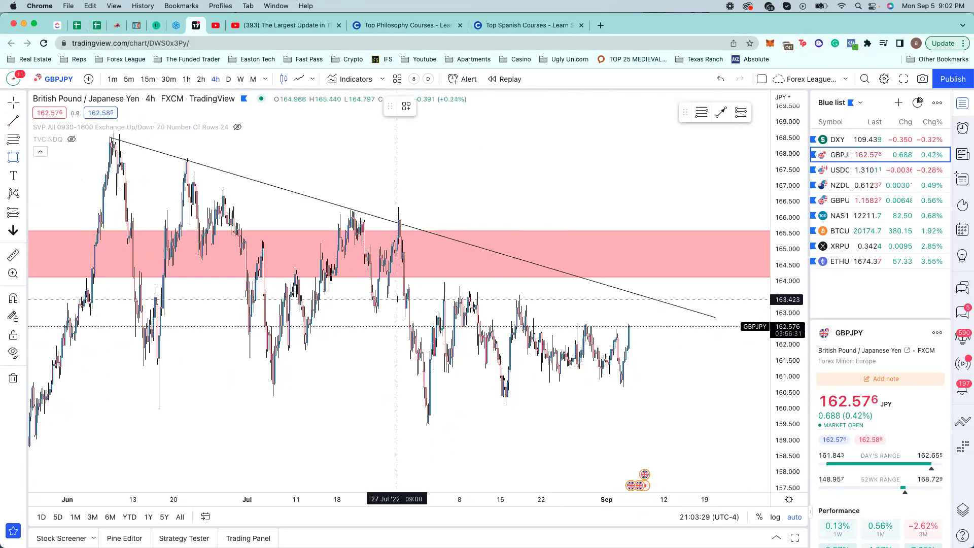
pyautogui.moveTo(344, 307); pyautogui.dragTo(456, 301)
pyautogui.scroll(1, 594, 295)
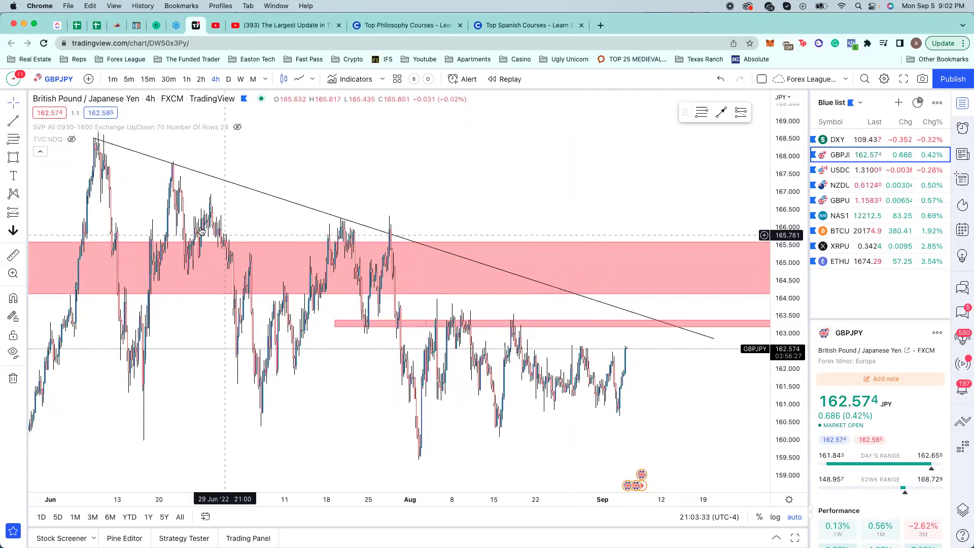
# - Draw a projected path from current price up to the thin zone at about 163.3, then down to about 160.4
pyautogui.click(23, 157)
pyautogui.click(54, 260)
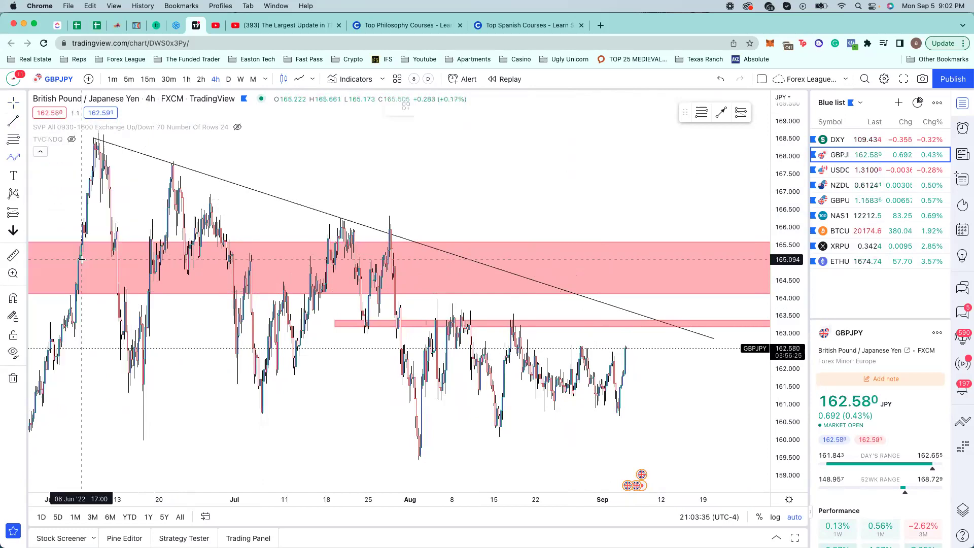
pyautogui.click(625, 350)
pyautogui.click(640, 323)
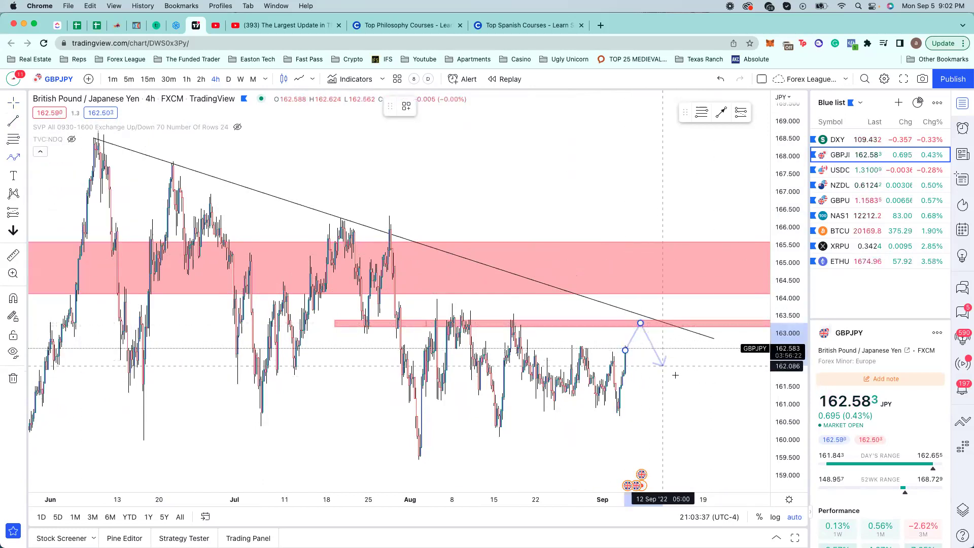
pyautogui.doubleClick(717, 424)
# - Place a short position at the path's peak with entry 163.303, target 160.095 and stop 163.976
pyautogui.click(24, 213)
pyautogui.click(65, 230)
pyautogui.click(639, 323)
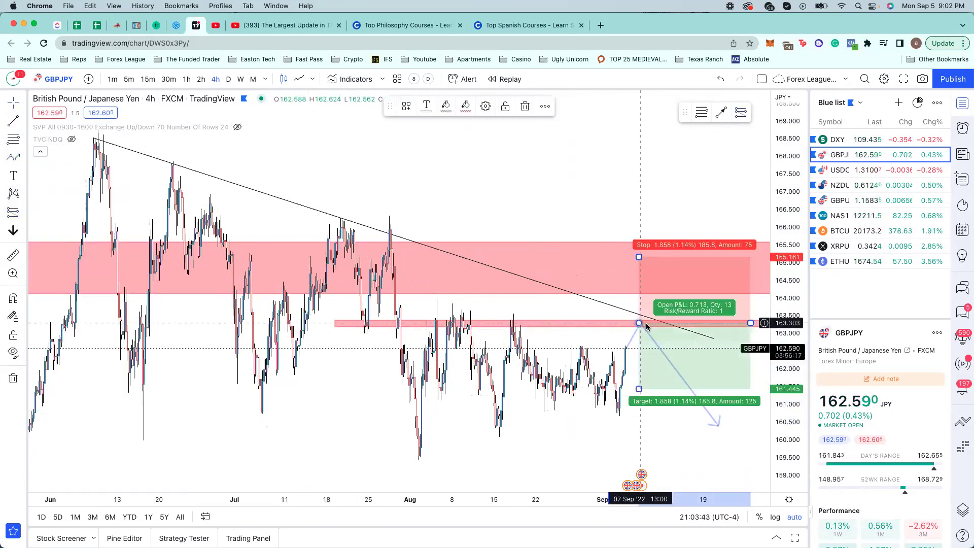
pyautogui.moveTo(656, 389); pyautogui.dragTo(656, 436)
pyautogui.moveTo(640, 257); pyautogui.dragTo(640, 299)
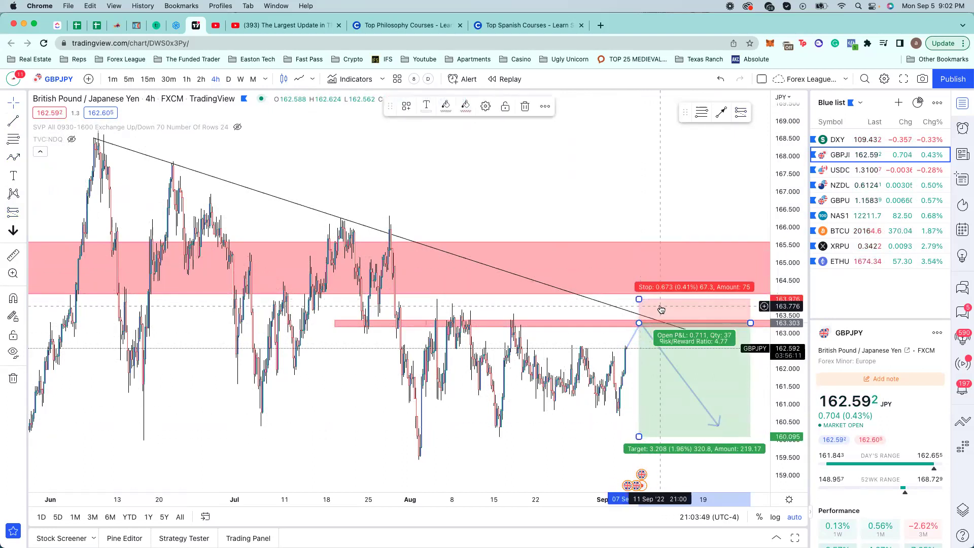
# - Extend the short position's target to 159.457 and widen its stop to 164.290
pyautogui.moveTo(794, 288); pyautogui.dragTo(785, 365)
pyautogui.moveTo(647, 398)
pyautogui.mouseDown()
pyautogui.moveTo(649, 478)
pyautogui.moveTo(646, 389)
pyautogui.moveTo(646, 412)
pyautogui.mouseUp()
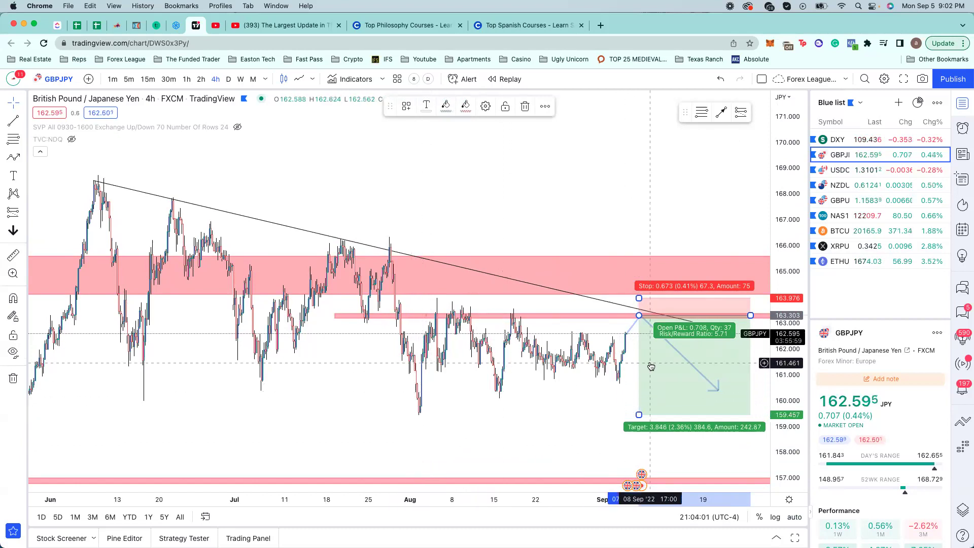
pyautogui.moveTo(639, 297); pyautogui.dragTo(639, 290)
pyautogui.click(648, 298)
pyautogui.click(648, 297)
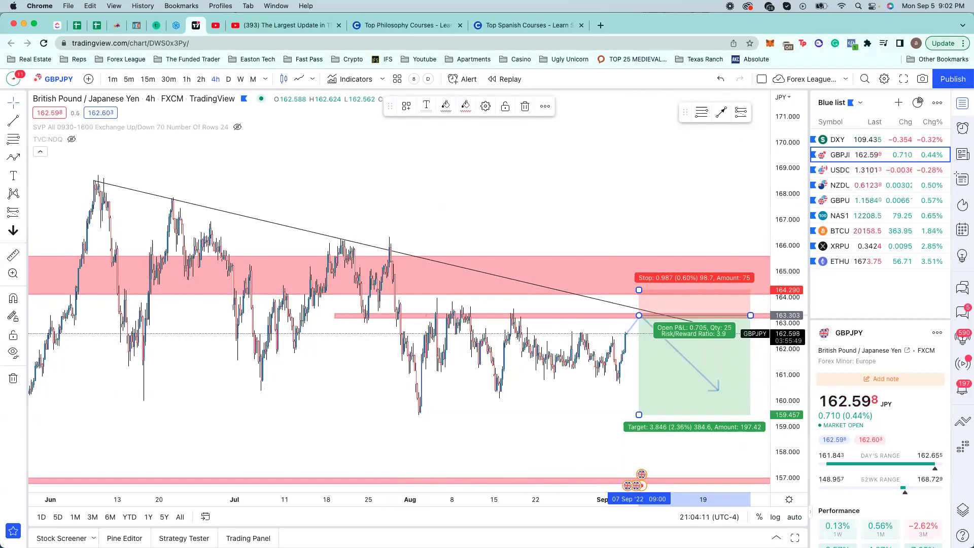
# - Reset the price scale and review the short setup where it meets the thin zone and trend line
pyautogui.click(720, 345)
pyautogui.scroll(2, 740, 345)
pyautogui.rightClick(780, 342)
pyautogui.click(797, 298)
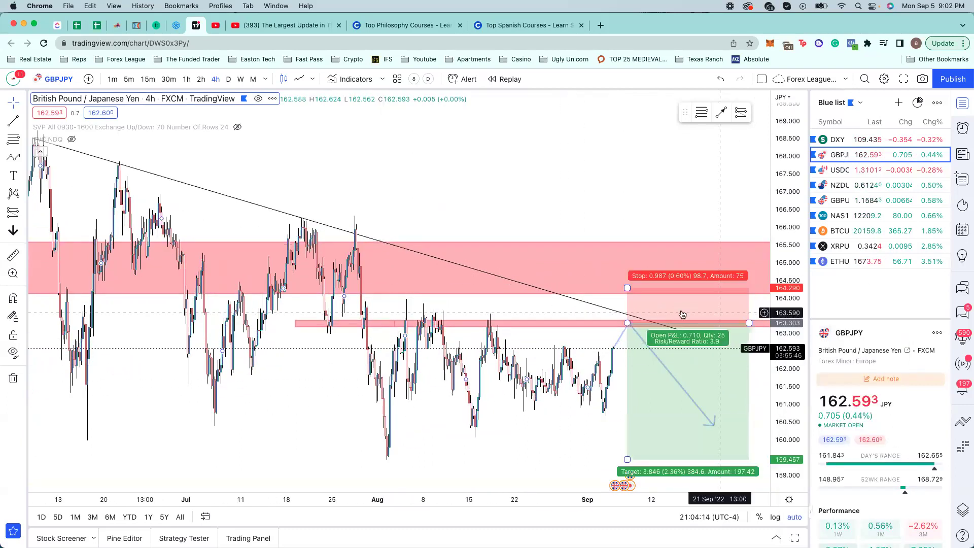
pyautogui.click(619, 349)
pyautogui.click(621, 323)
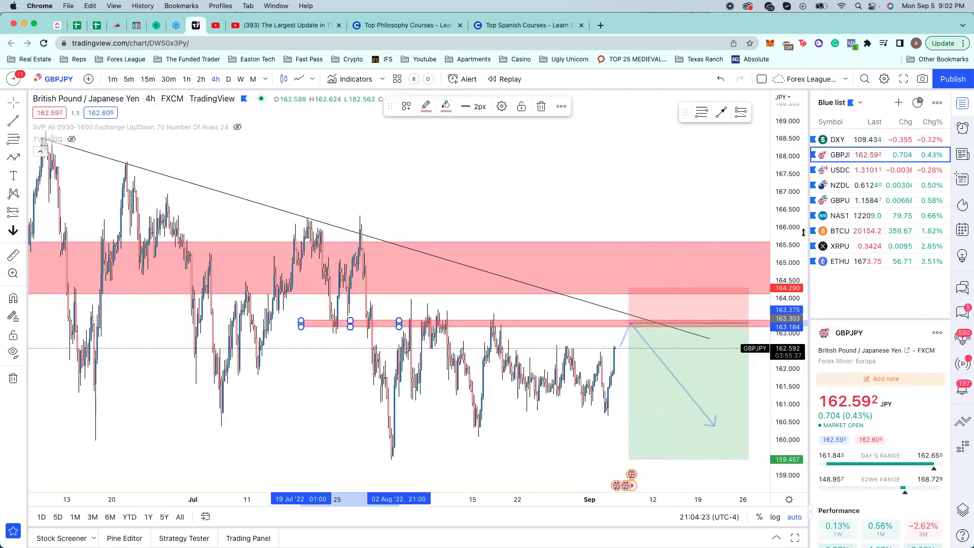
# - Switch to the USDCAD chart on the weekly timeframe, framing the rising channel and its surrounding zones
pyautogui.click(846, 173)
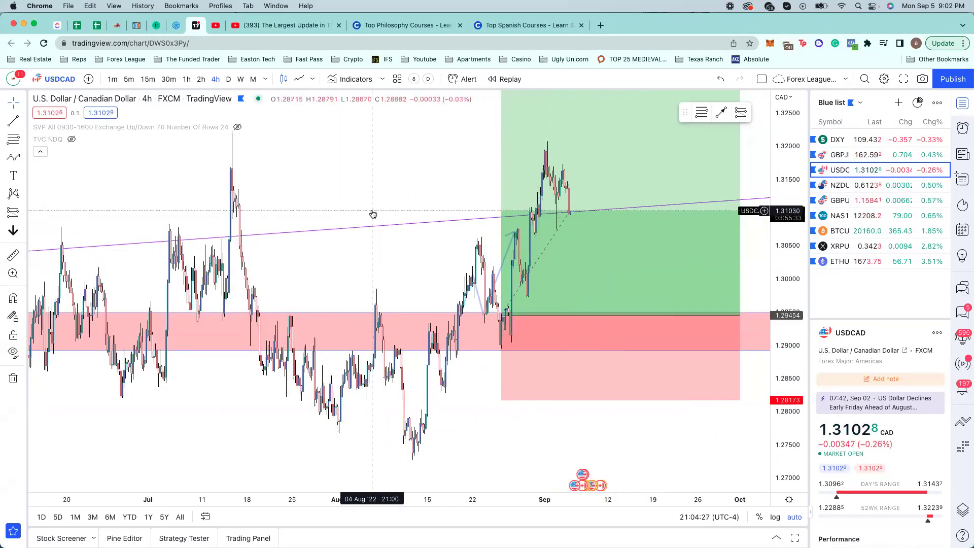
pyautogui.click(240, 79)
pyautogui.scroll(4, 593, 287)
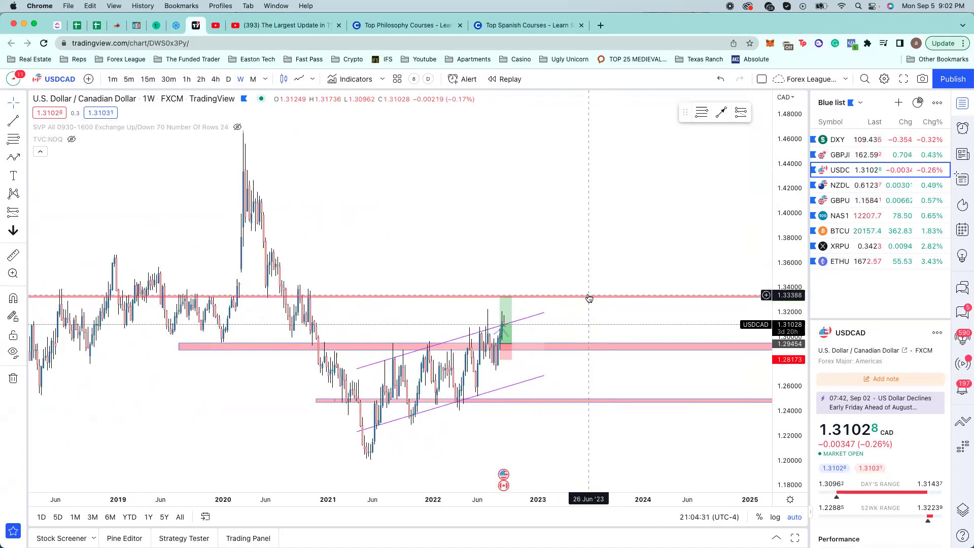
pyautogui.scroll(4, 479, 310)
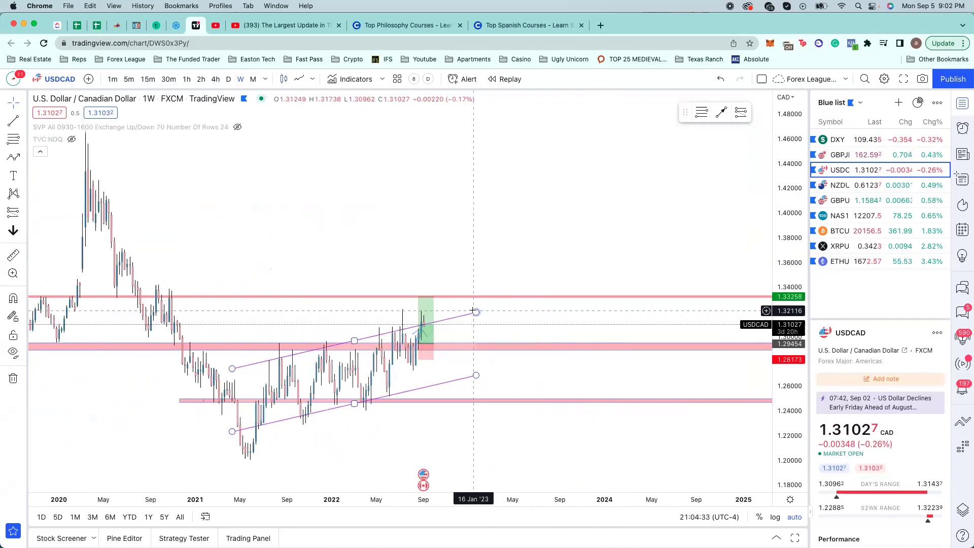
pyautogui.scroll(-1, 478, 310)
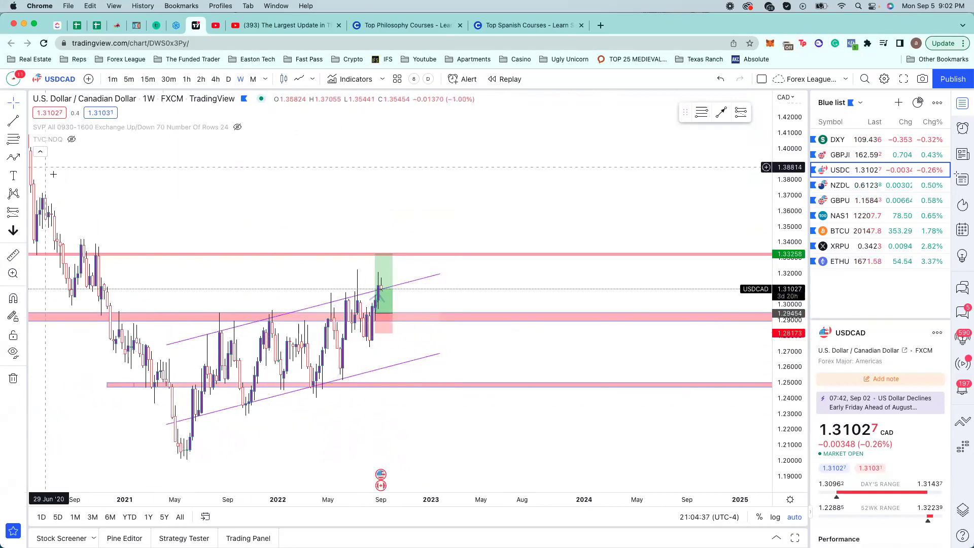
# - Trace the swing highs and lows of the rising channel with a path starting at the 2021 low near 1.204
pyautogui.click(7, 156)
pyautogui.click(183, 454)
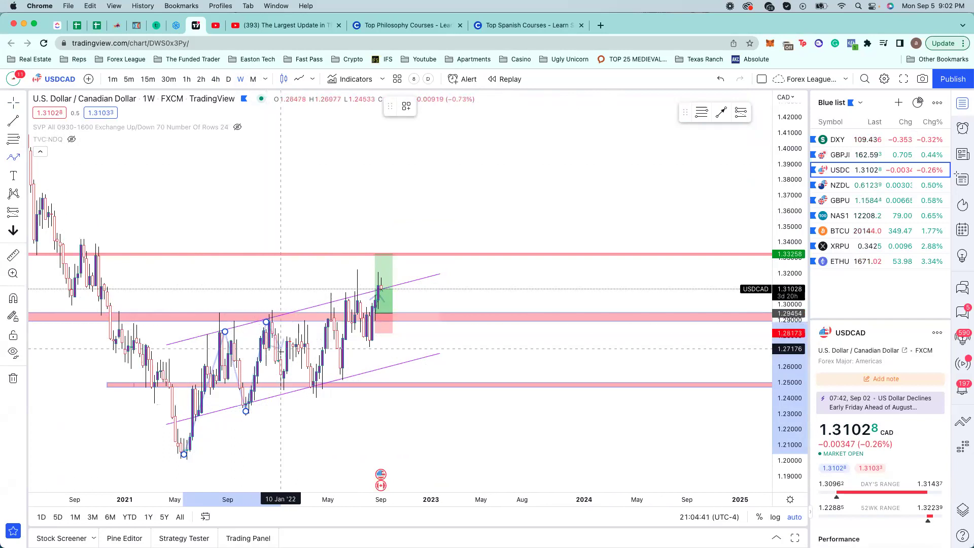
pyautogui.click(337, 374)
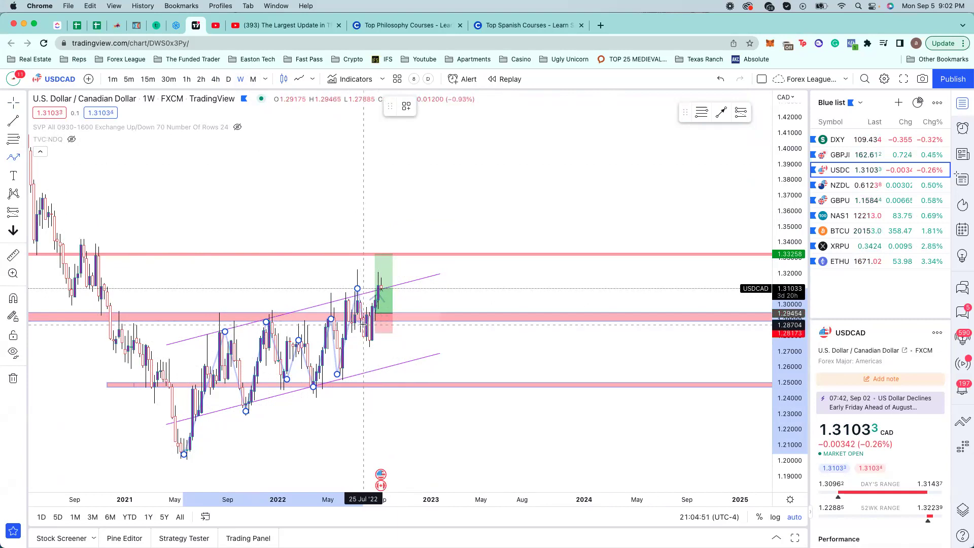
pyautogui.click(378, 309)
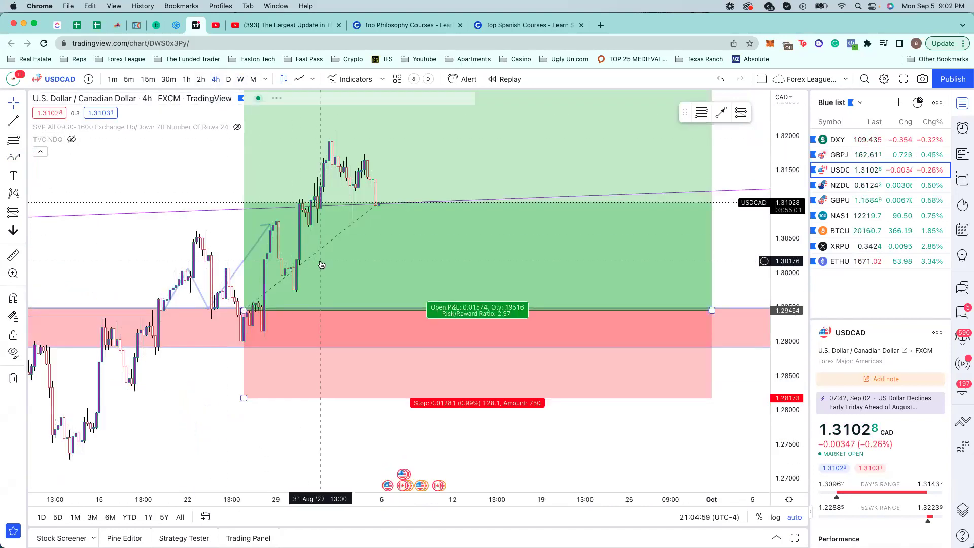
# - Review the USDCAD 4-hour long position from its entry in the pink zone up to its target at the upper zone
pyautogui.hscroll(-5, 320, 264)
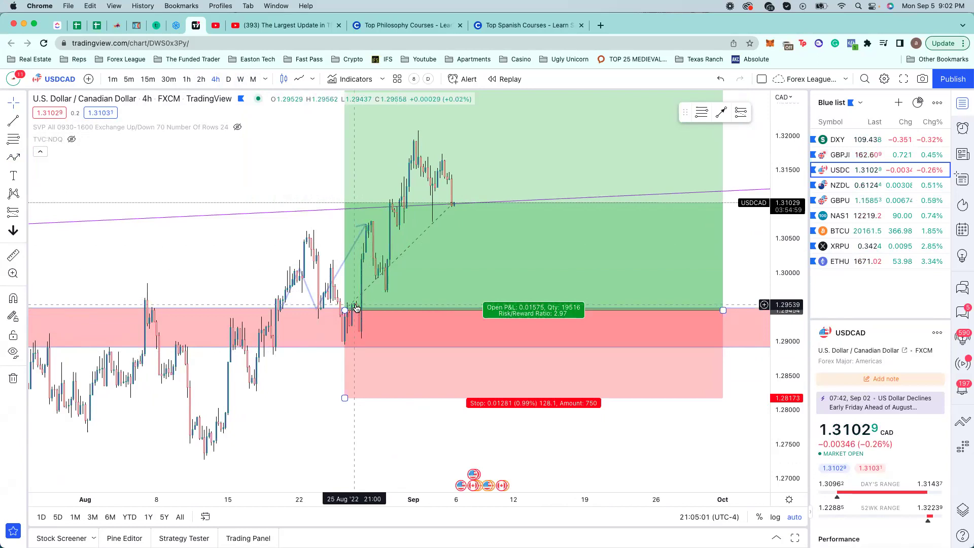
pyautogui.hscroll(-5, 357, 308)
pyautogui.click(373, 277)
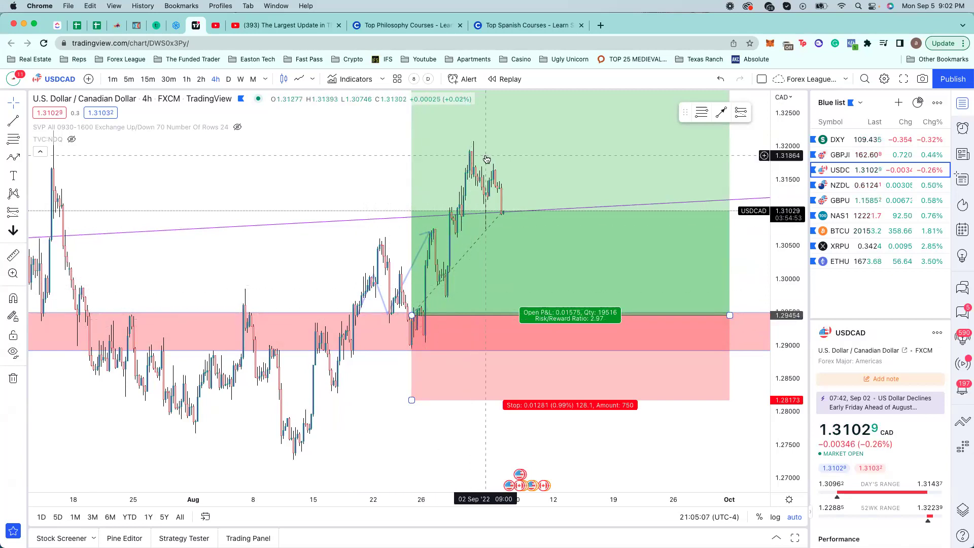
pyautogui.moveTo(789, 213); pyautogui.dragTo(789, 232)
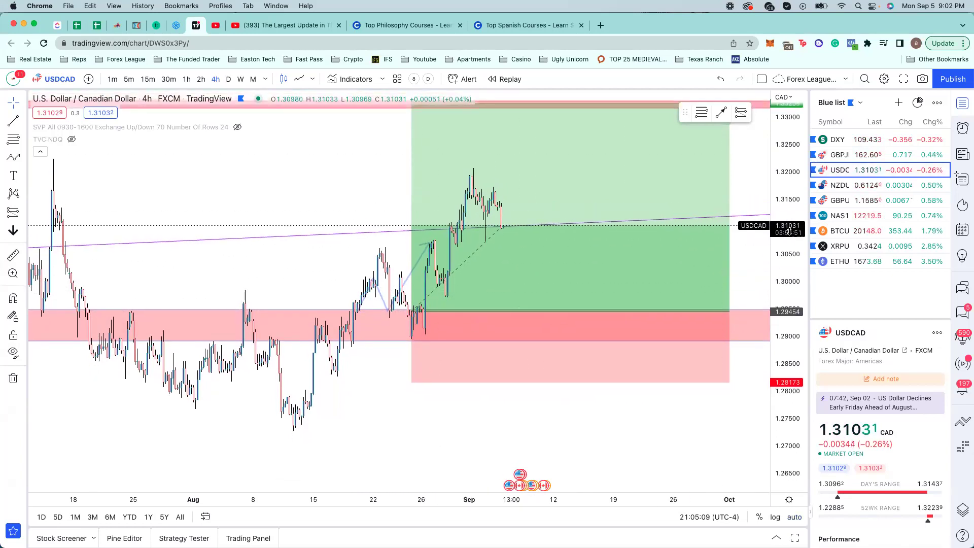
pyautogui.moveTo(355, 192); pyautogui.dragTo(301, 226)
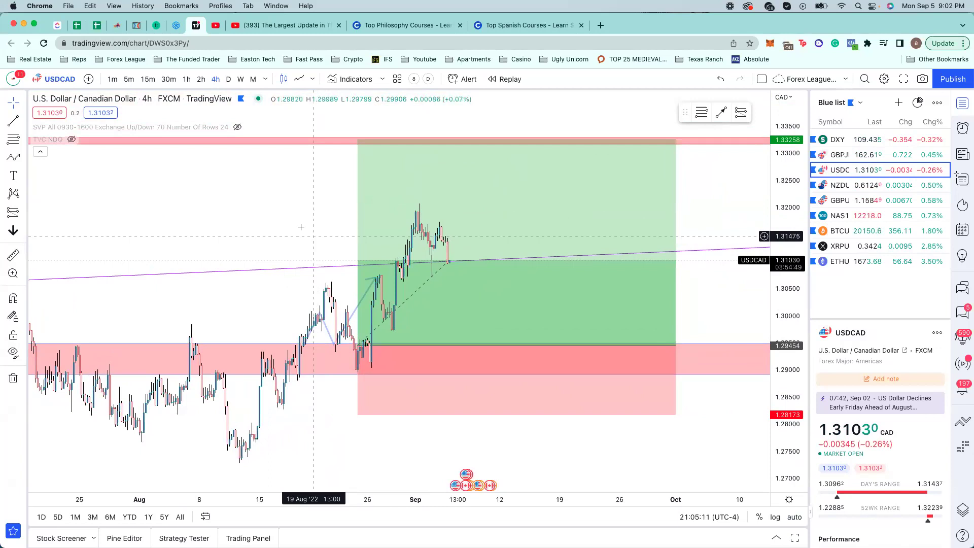
# - Switch USDCAD to the weekly timeframe, reset the price scale and inspect the long position against the rising channel and zones
pyautogui.click(242, 79)
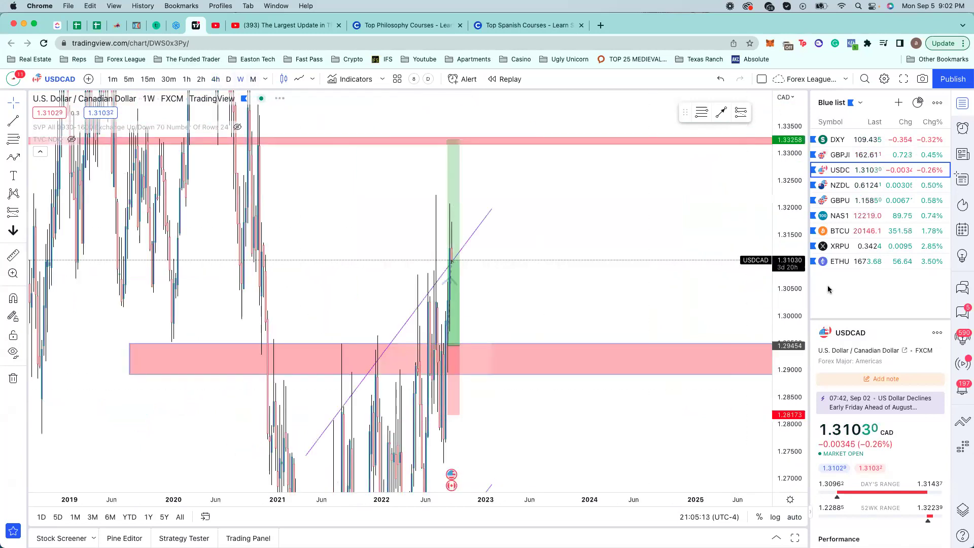
pyautogui.rightClick(786, 253)
pyautogui.click(817, 283)
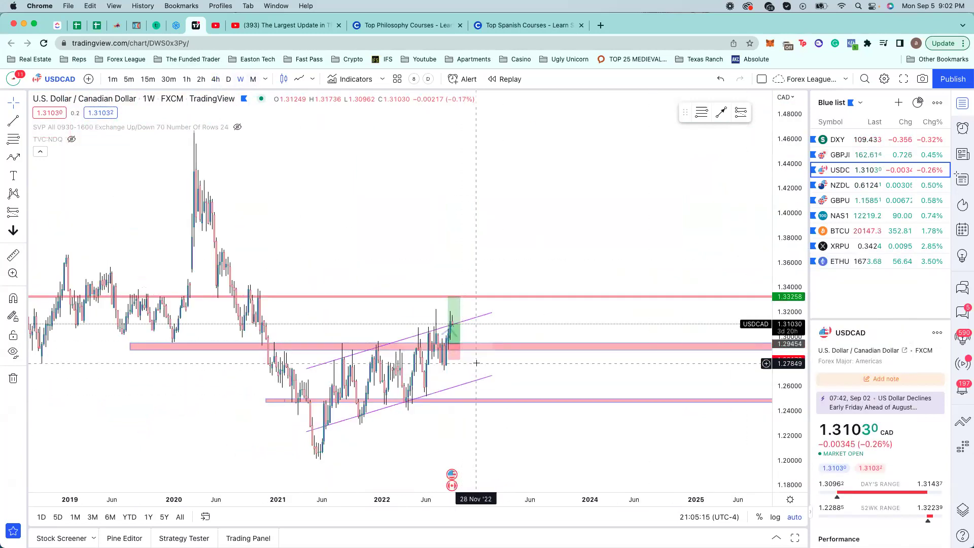
pyautogui.scroll(3, 476, 363)
pyautogui.click(434, 345)
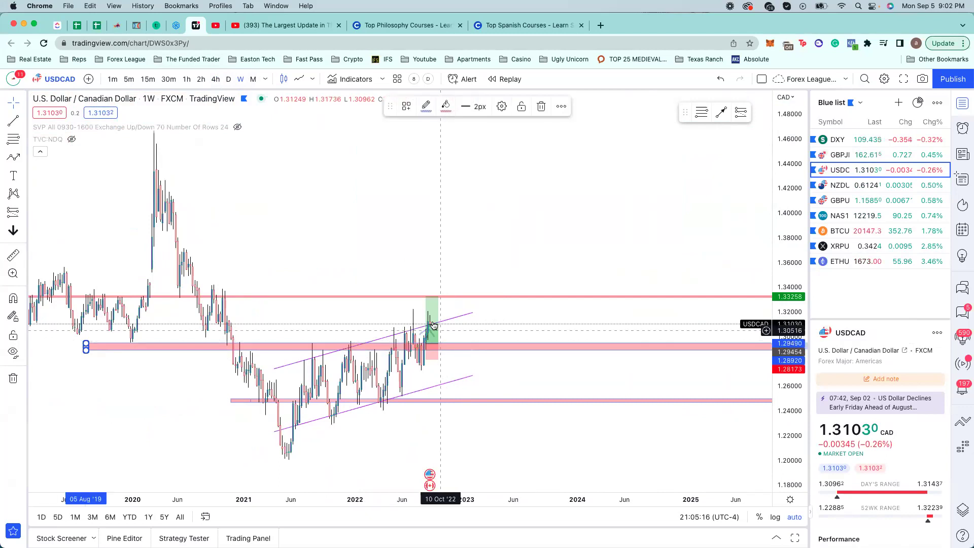
pyautogui.click(427, 296)
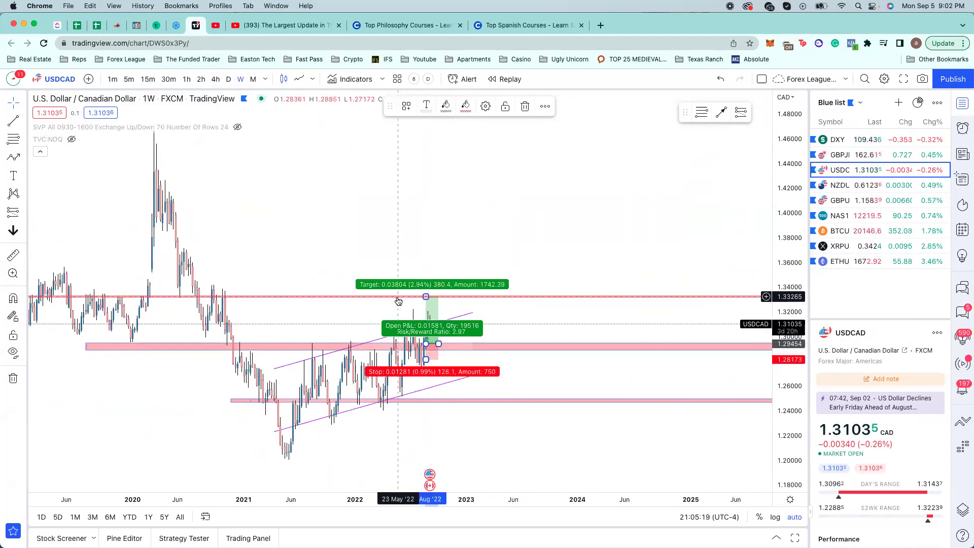
# - Return USDCAD to the 4-hour timeframe and frame the whole long position from its stop to the upper zone
pyautogui.click(216, 79)
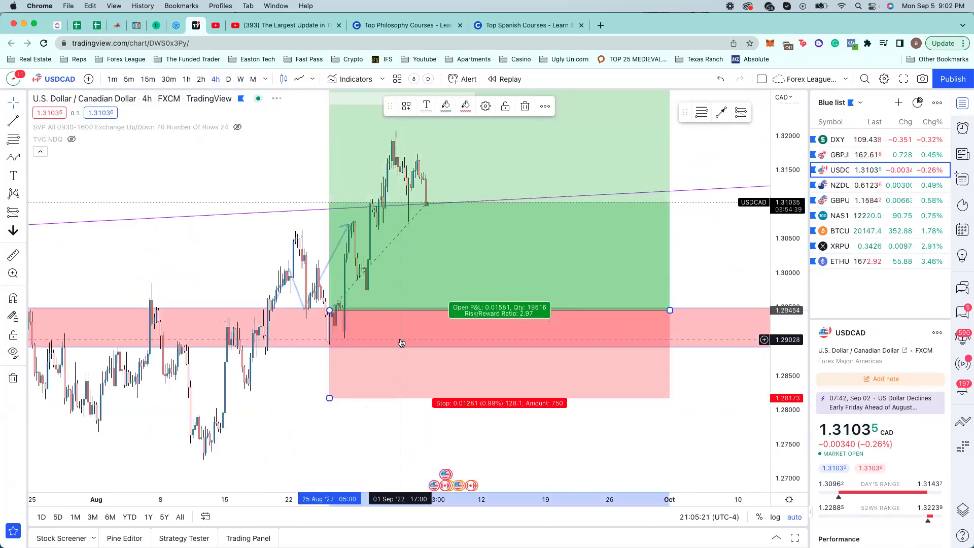
pyautogui.scroll(-5, 410, 344)
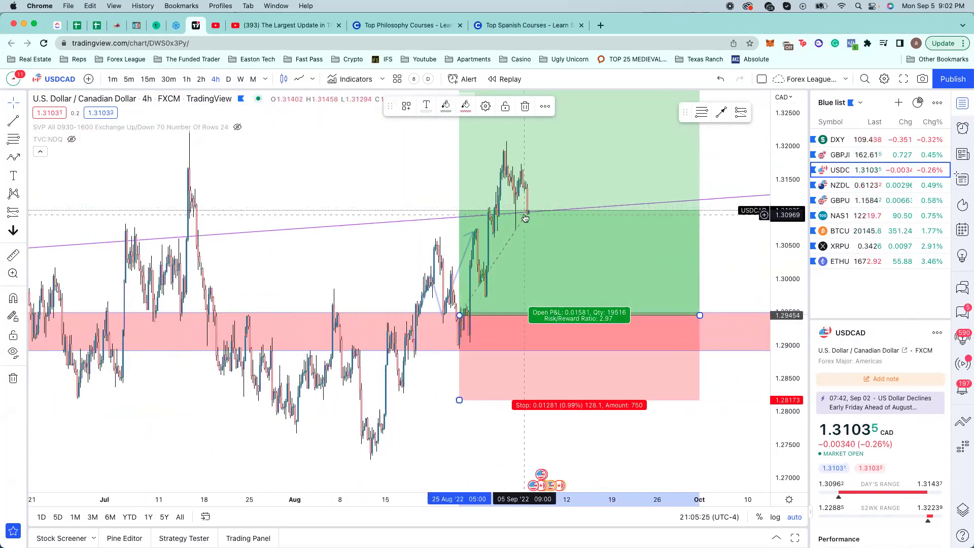
pyautogui.moveTo(779, 182); pyautogui.dragTo(779, 208)
pyautogui.moveTo(601, 188); pyautogui.dragTo(546, 237)
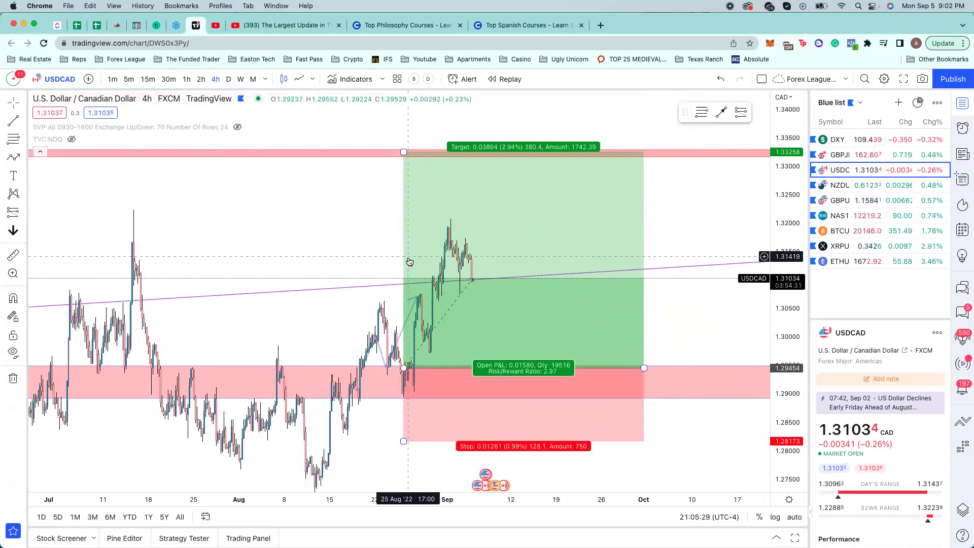
# - Draw a horizontal trend line at about 1.306 from the late-August swing high to late September, level with that high
pyautogui.scroll(2, 413, 285)
pyautogui.click(14, 120)
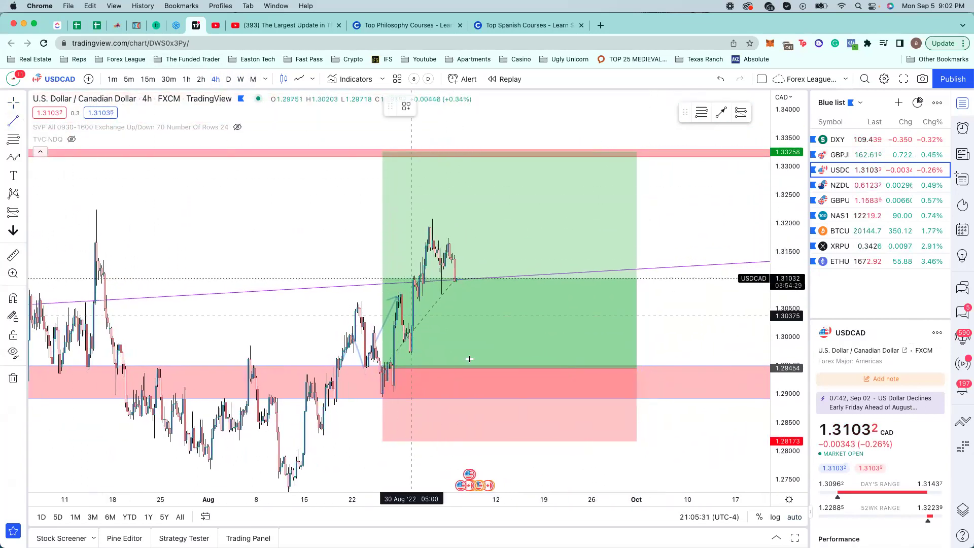
pyautogui.click(355, 295)
pyautogui.click(605, 294)
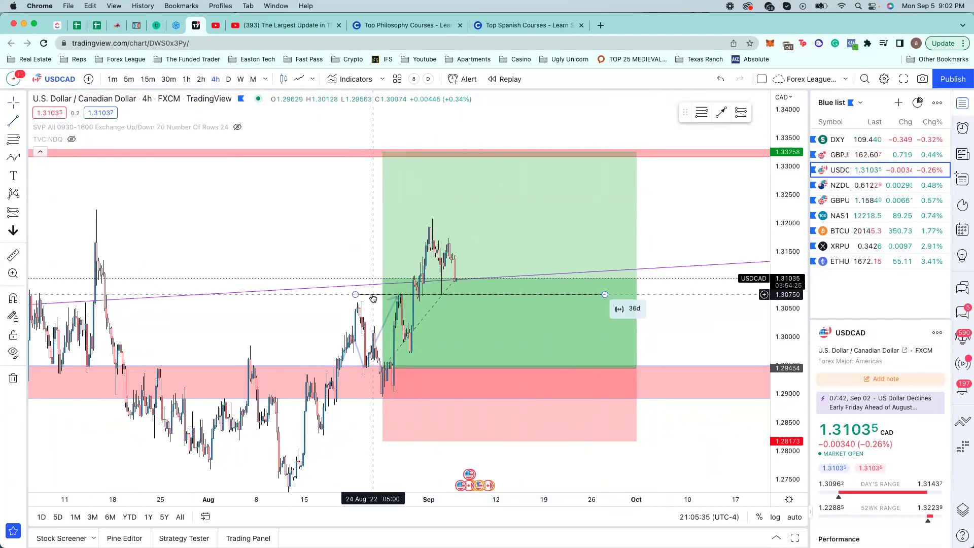
pyautogui.moveTo(373, 296); pyautogui.dragTo(370, 302)
pyautogui.click(54, 191)
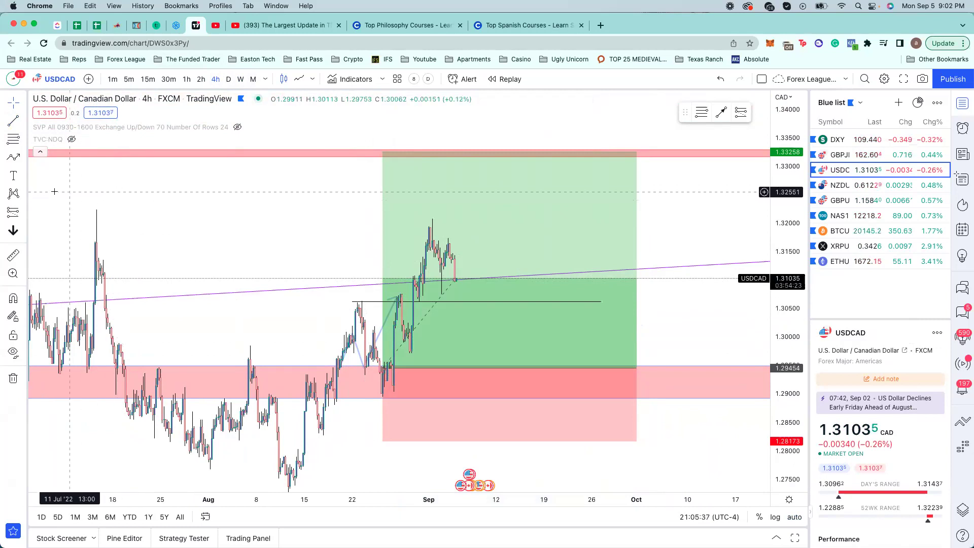
# - Place a second long position on the horizontal line with entry at 1.30634 and target at 1.33246 in the upper zone
pyautogui.click(21, 212)
pyautogui.click(61, 211)
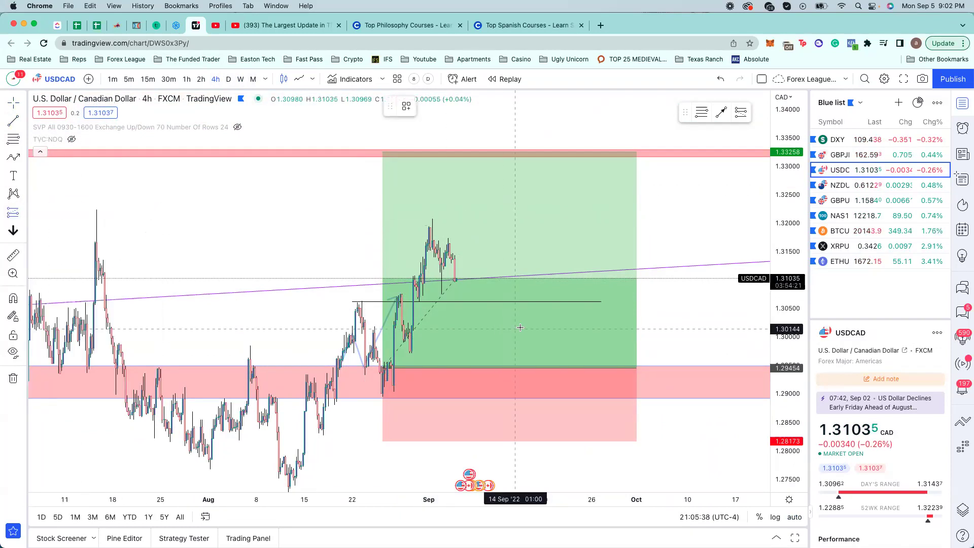
pyautogui.click(484, 301)
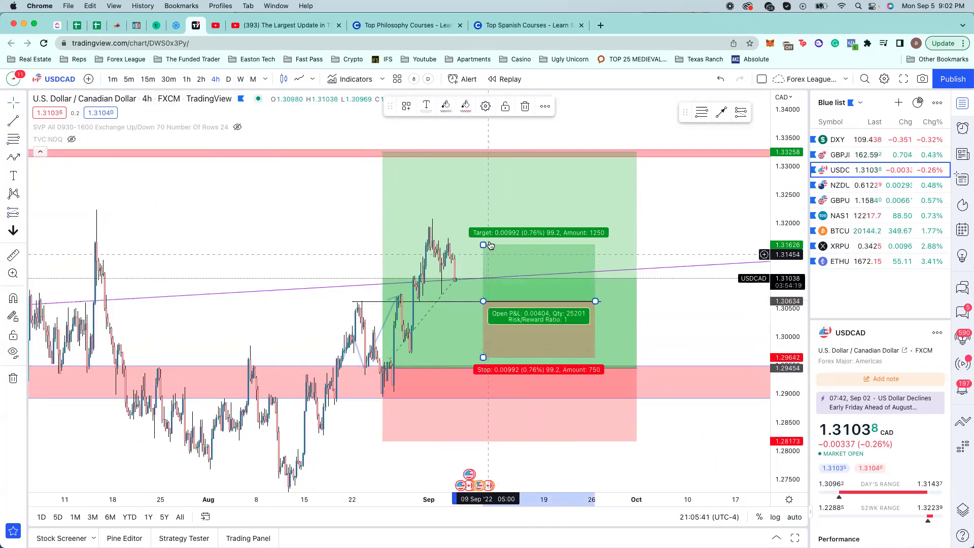
pyautogui.moveTo(490, 245); pyautogui.dragTo(486, 162)
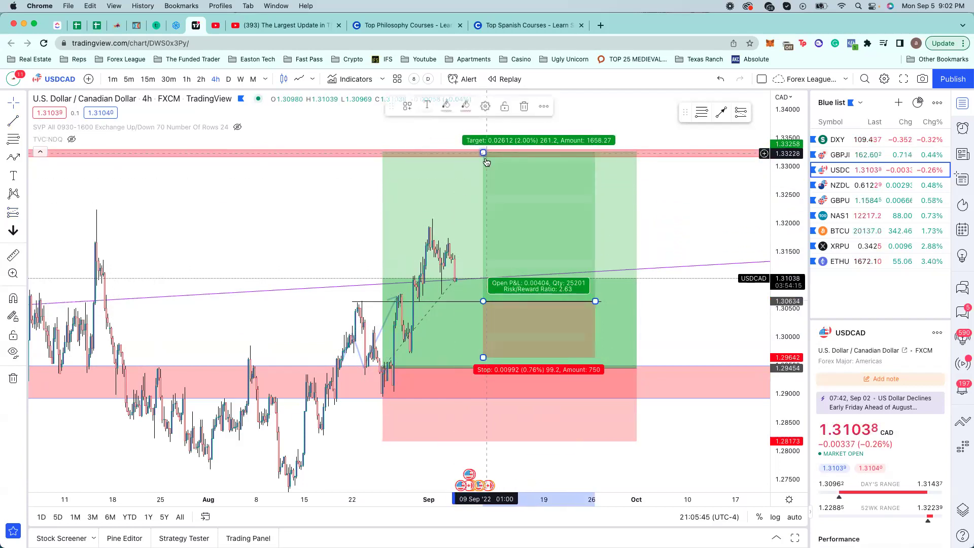
# - Tighten the second long position's stop to 1.30108, start it at 6 September with entry 1.30625, and extend it to about 1 October
pyautogui.click(408, 354)
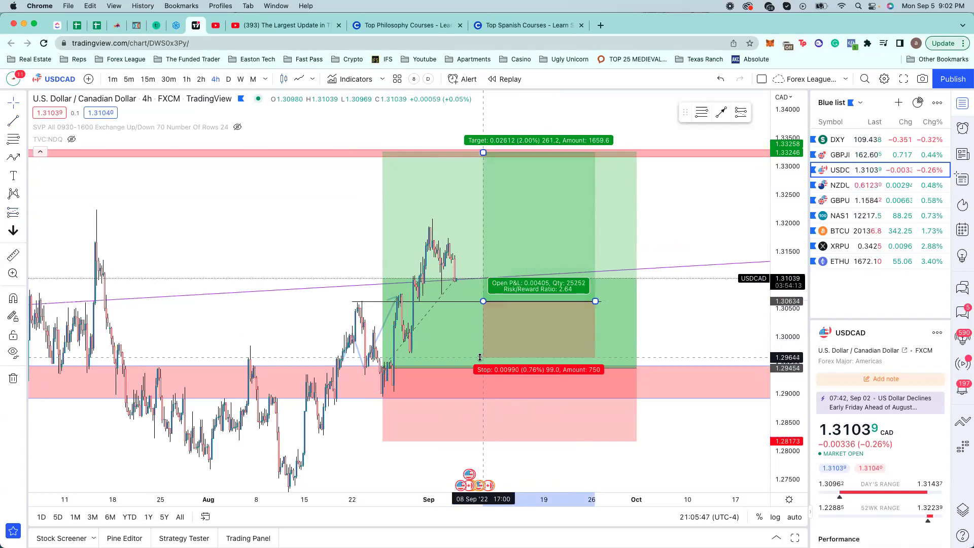
pyautogui.moveTo(483, 357); pyautogui.dragTo(489, 321)
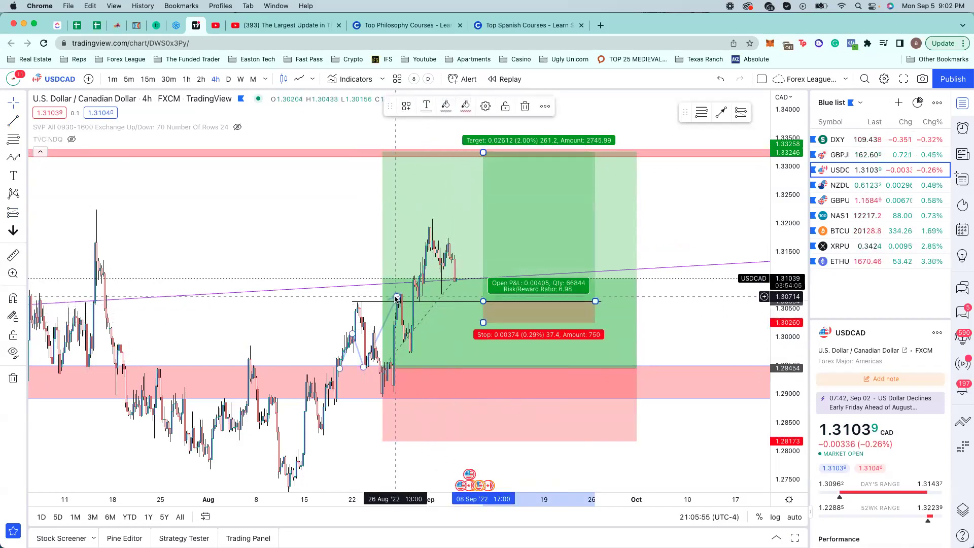
pyautogui.moveTo(488, 326); pyautogui.dragTo(458, 302)
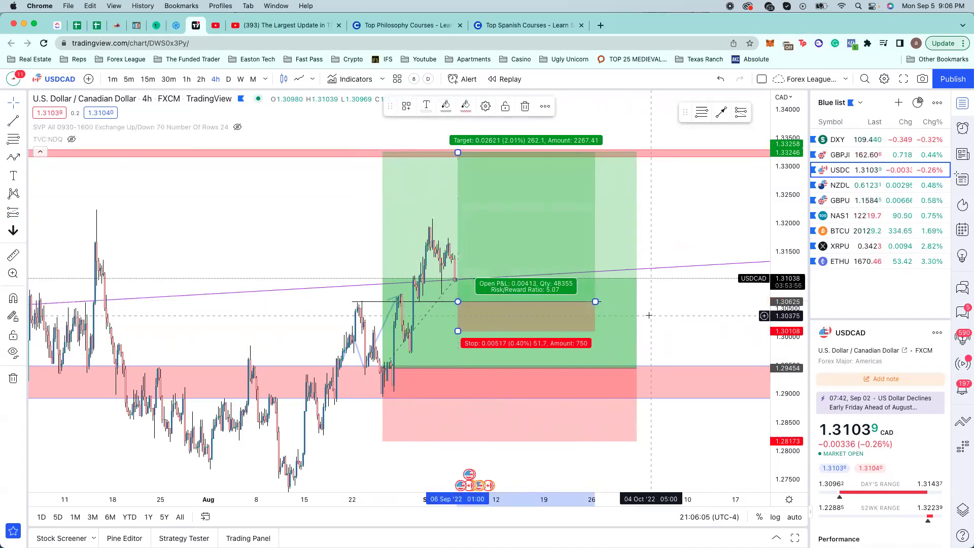
pyautogui.moveTo(596, 301); pyautogui.dragTo(634, 303)
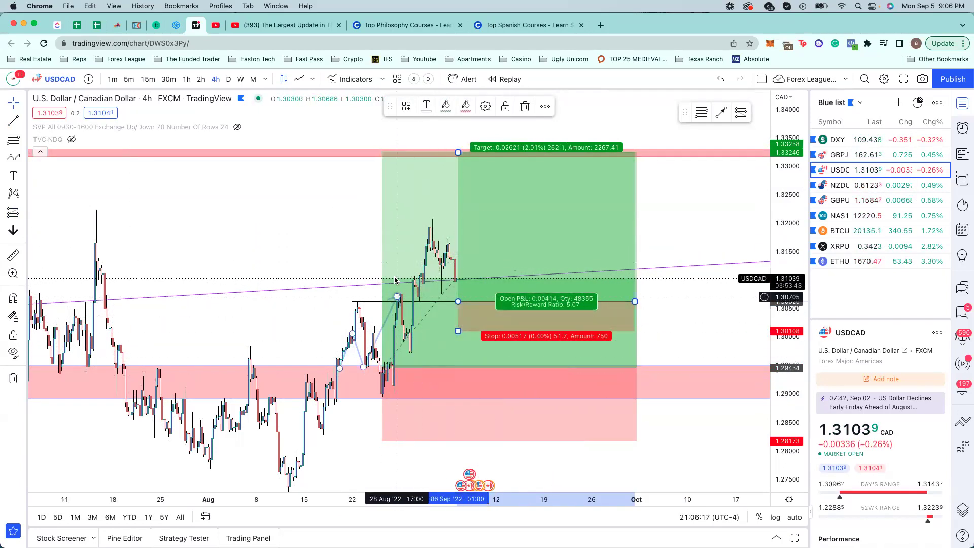
# - Compare the original and second long positions with the recent swing highs and lows on the 4-hour chart
pyautogui.scroll(-2, 401, 271)
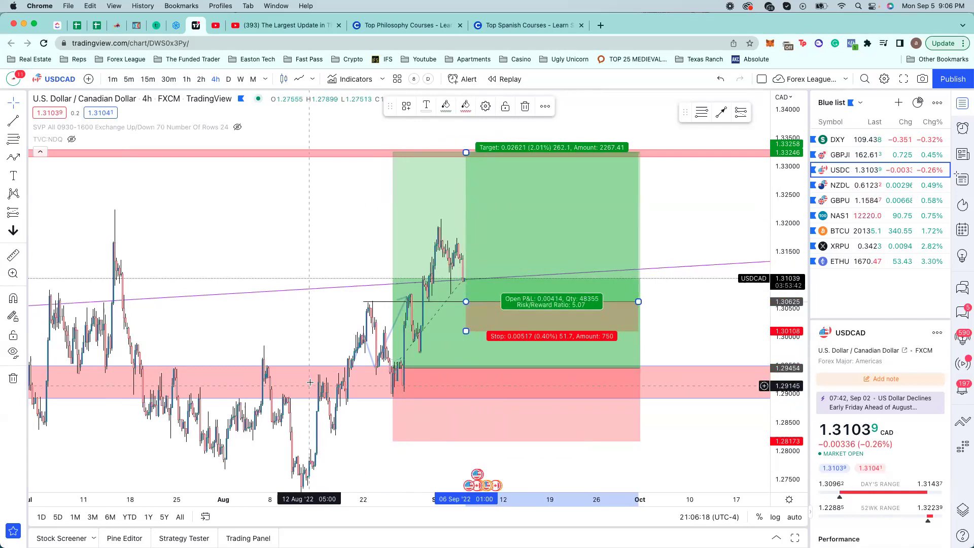
pyautogui.click(388, 341)
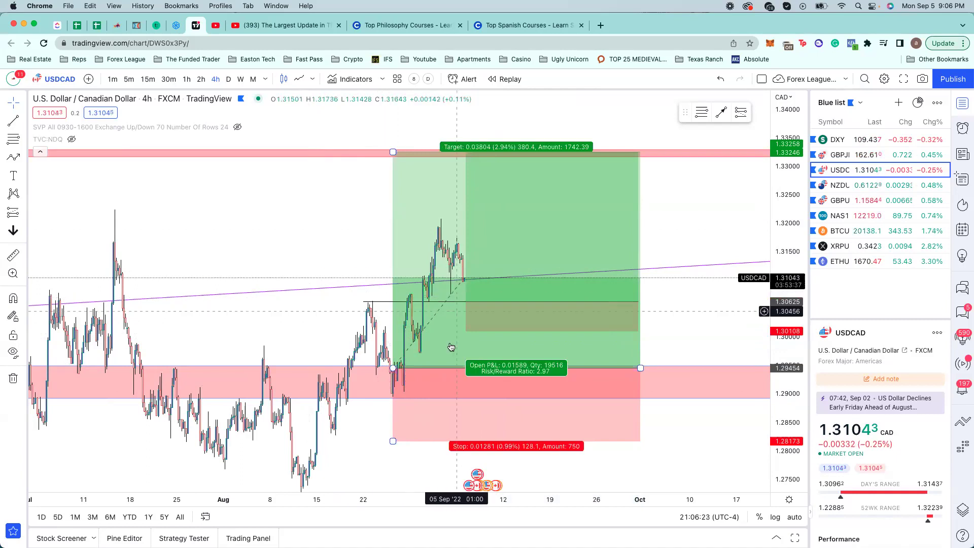
pyautogui.scroll(1, 333, 283)
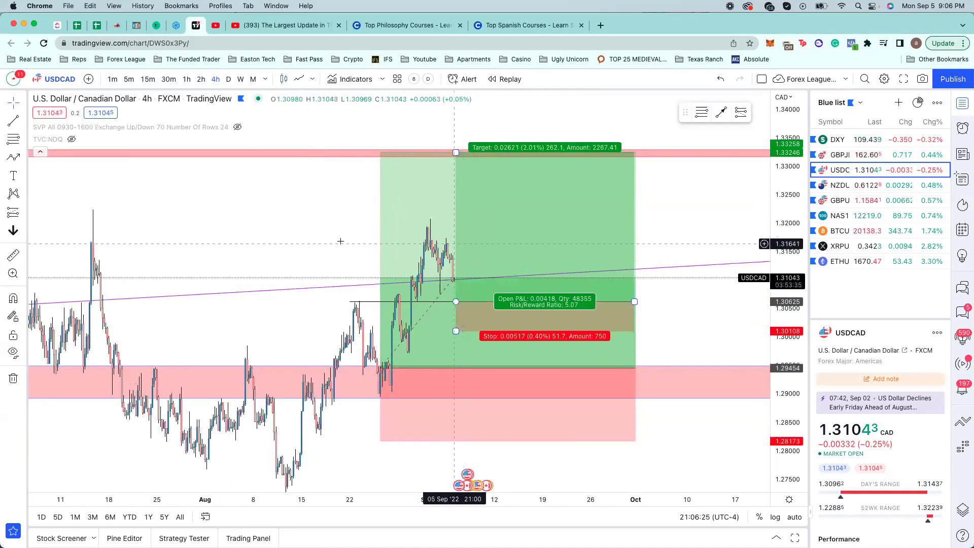
# - Review both USDCAD long positions within the rising channel on the weekly timeframe with the price scale reset
pyautogui.click(240, 80)
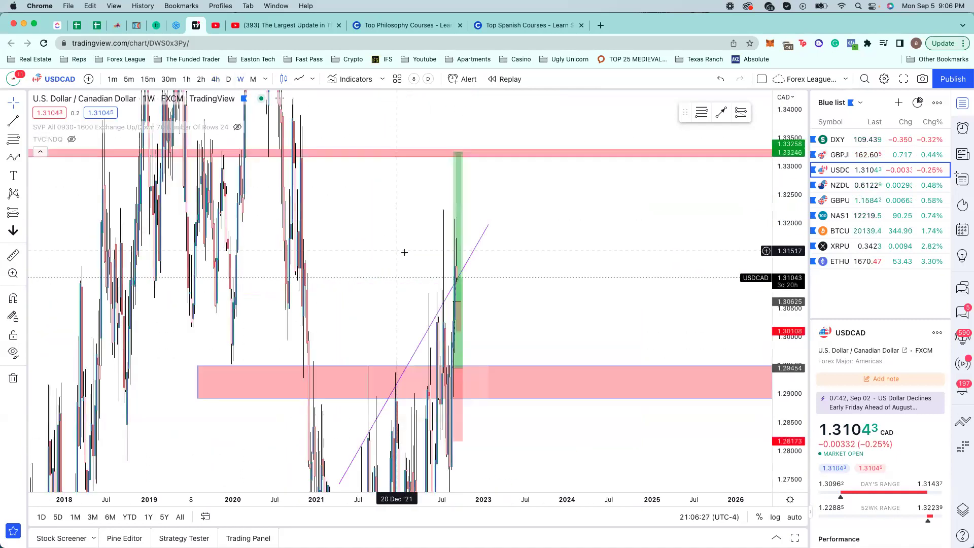
pyautogui.rightClick(802, 231)
pyautogui.click(842, 256)
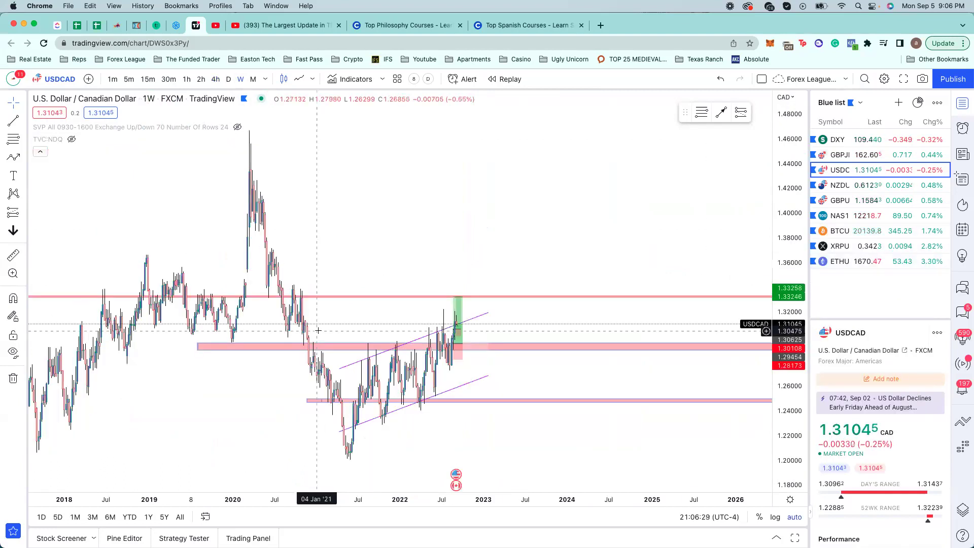
pyautogui.scroll(5, 401, 350)
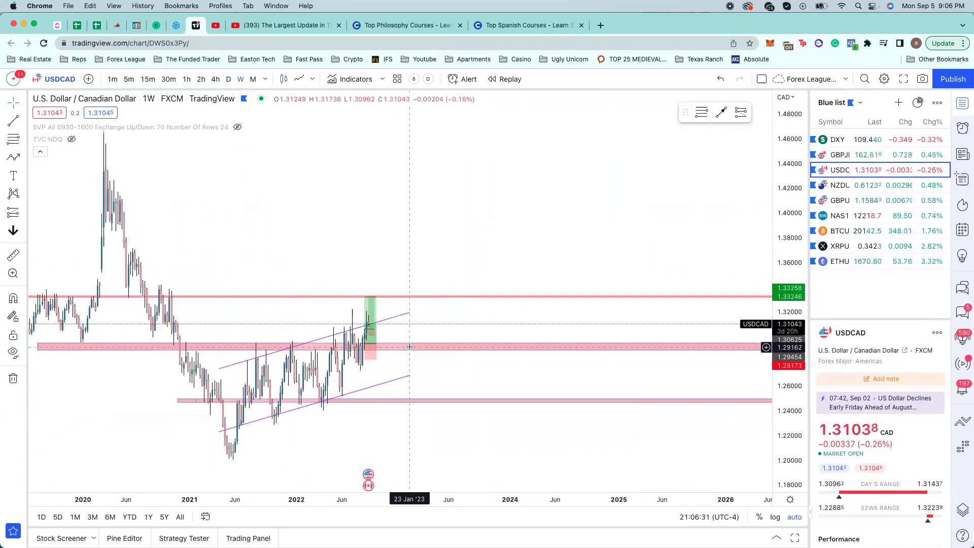
pyautogui.click(371, 297)
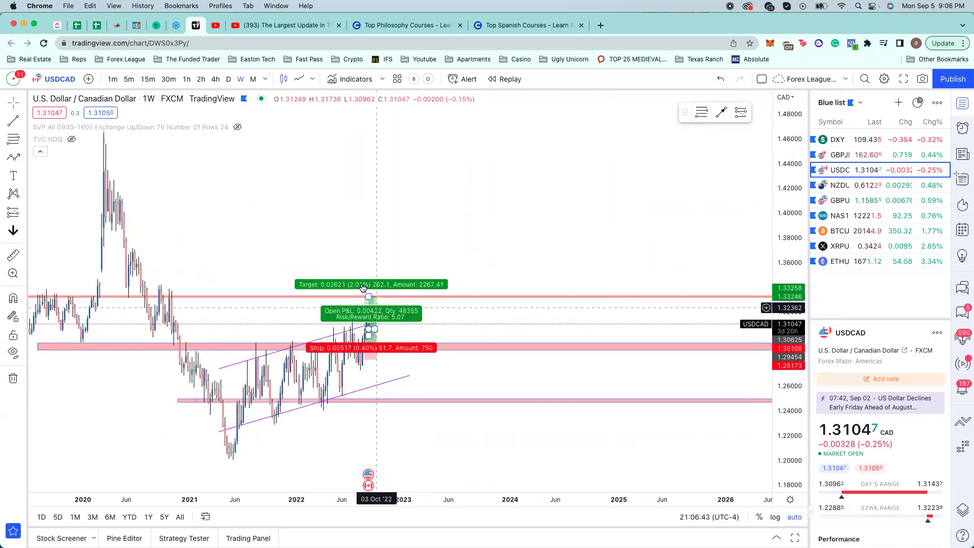
# - Return USDCAD to the 4-hour timeframe, then open DXY and examine its projected paths around the rising trend line
pyautogui.click(215, 79)
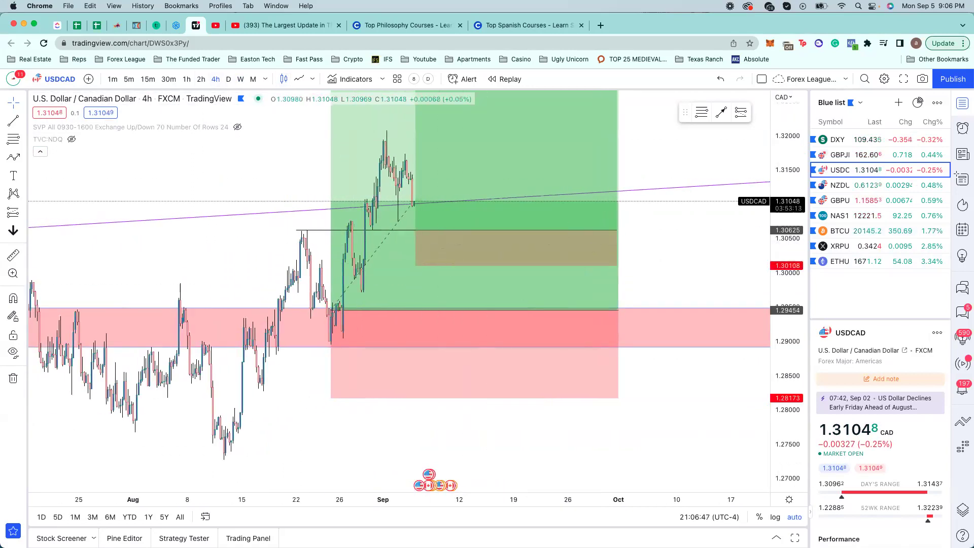
pyautogui.click(842, 142)
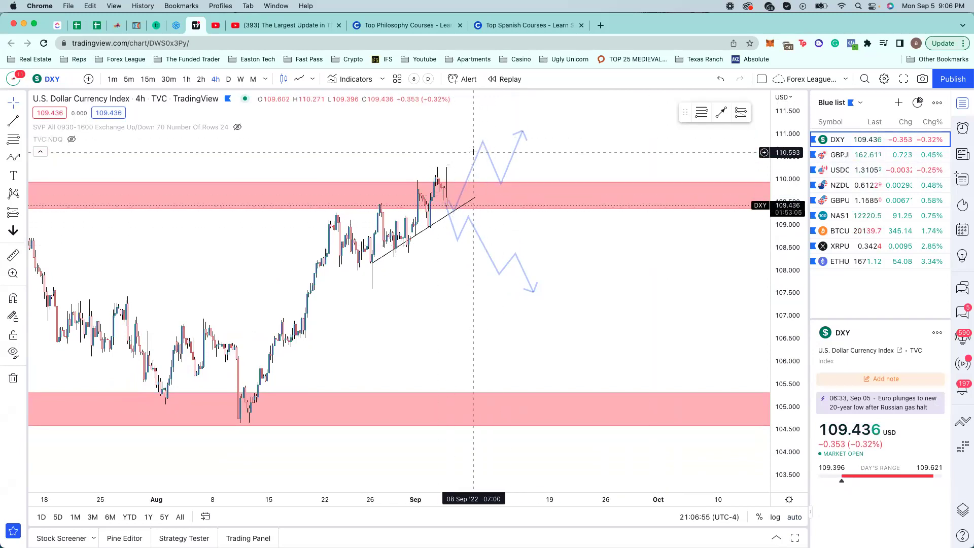
pyautogui.click(447, 205)
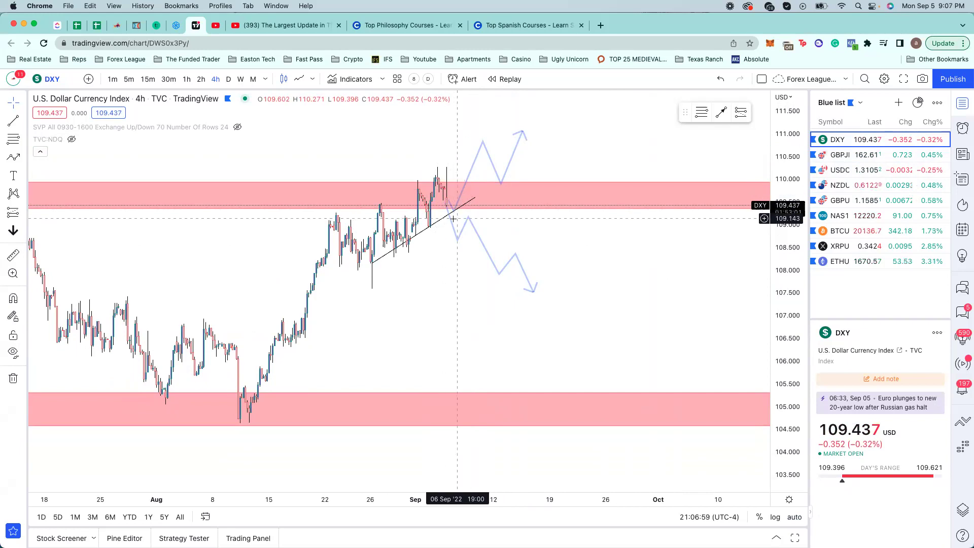
pyautogui.click(470, 200)
pyautogui.click(469, 229)
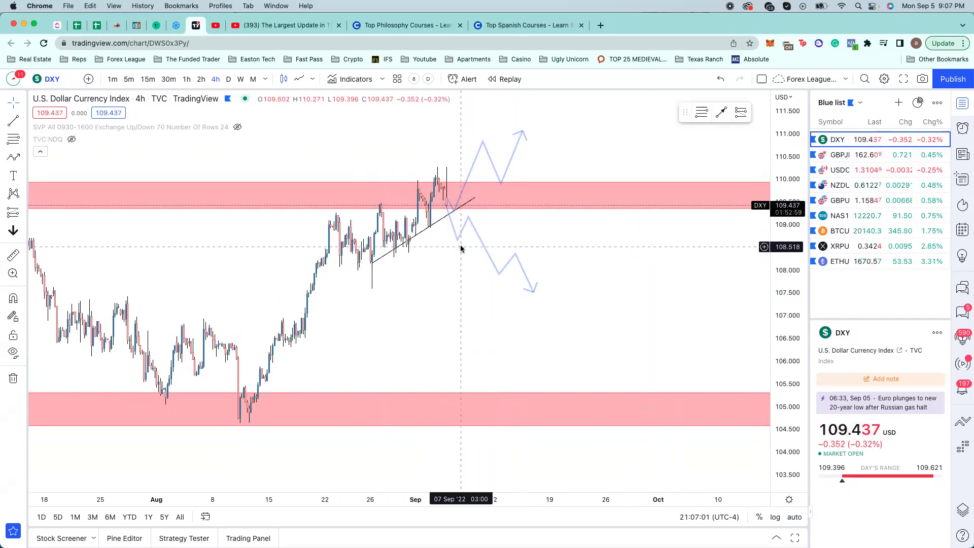
# - Recheck the USDCAD long setups, then open NZDUSD on the weekly timeframe
pyautogui.click(859, 166)
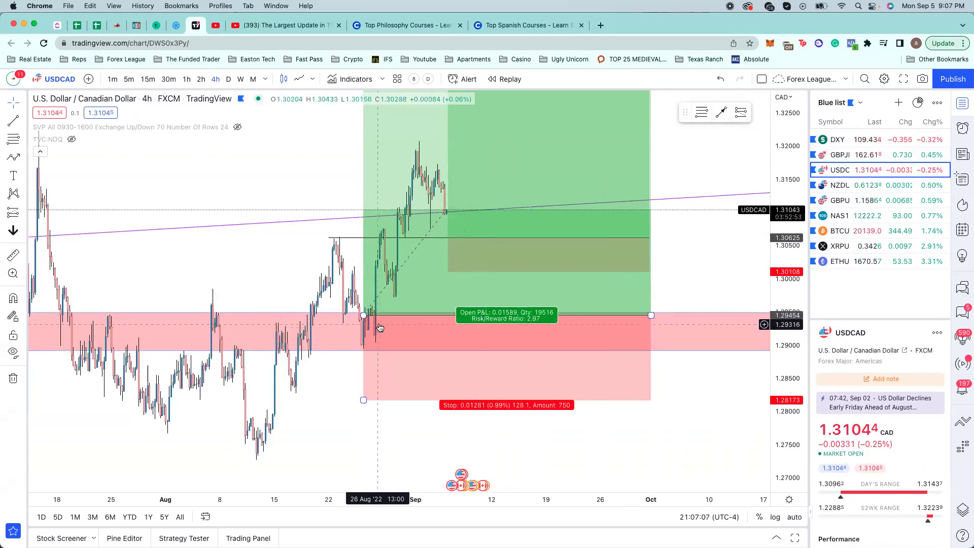
pyautogui.click(844, 189)
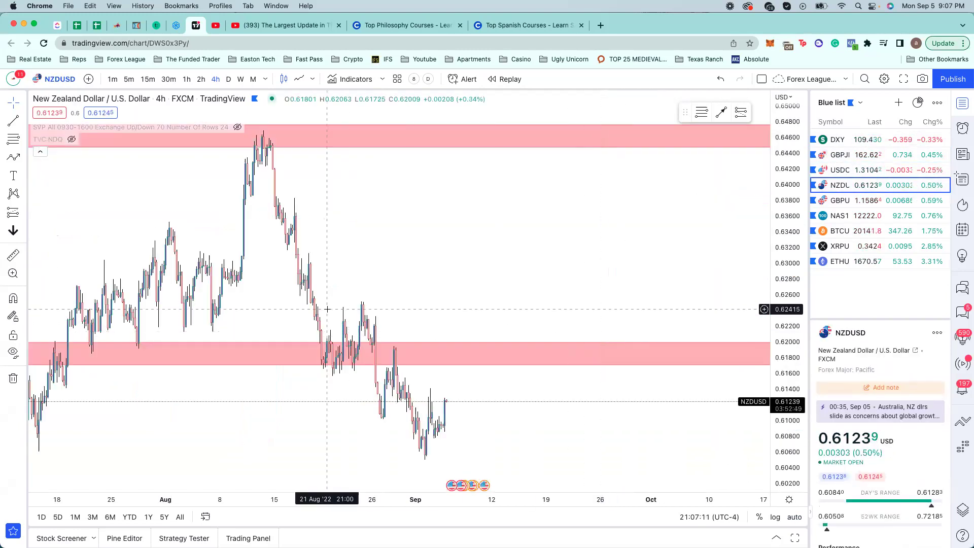
pyautogui.click(240, 79)
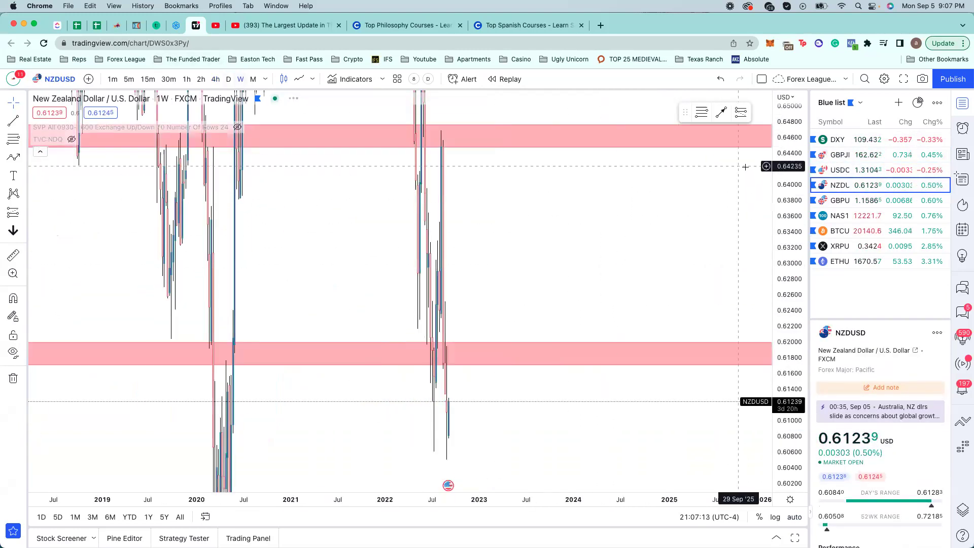
# - Reset the NZDUSD price scale and examine the weekly decline against the three red horizontal zones
pyautogui.rightClick(805, 171)
pyautogui.click(822, 204)
pyautogui.scroll(3, 474, 261)
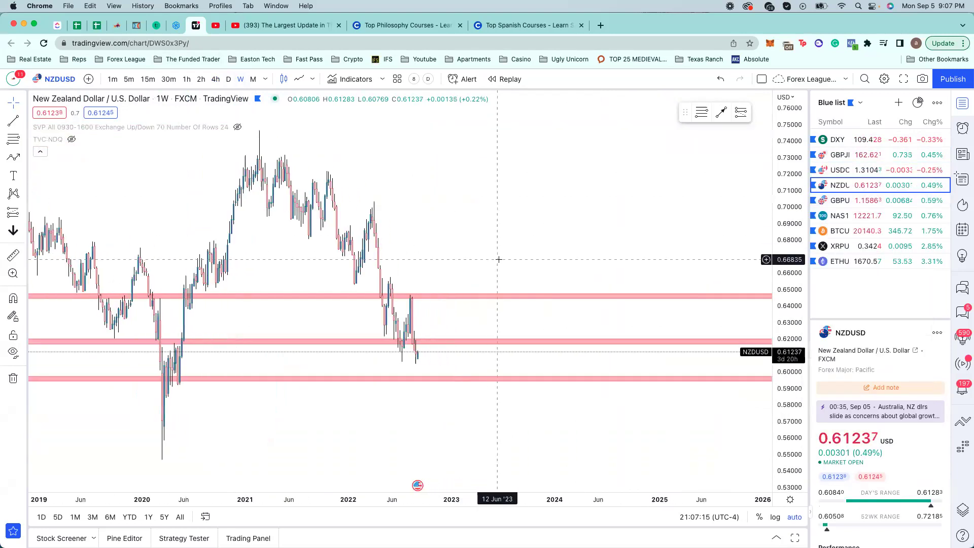
pyautogui.scroll(2, 310, 249)
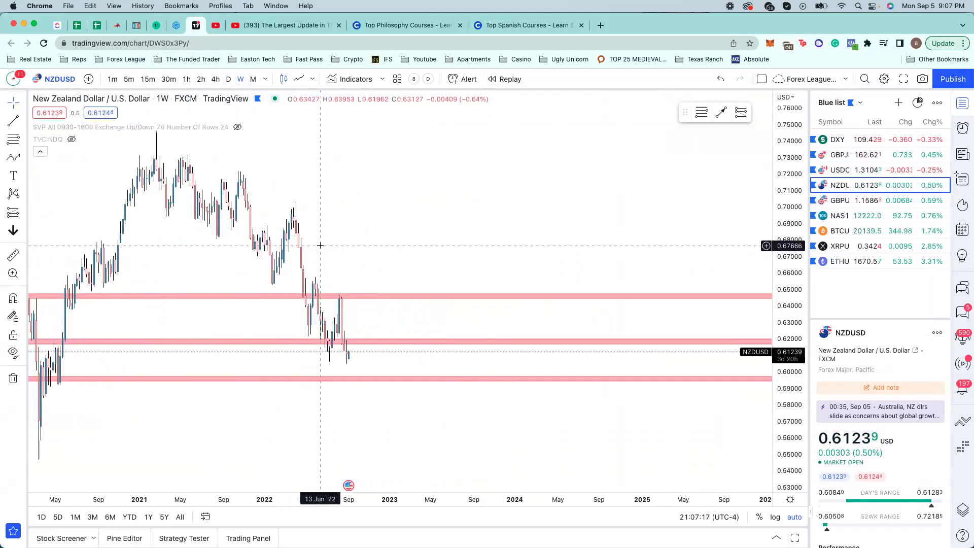
pyautogui.hscroll(-5, 322, 232)
pyautogui.scroll(1, 435, 224)
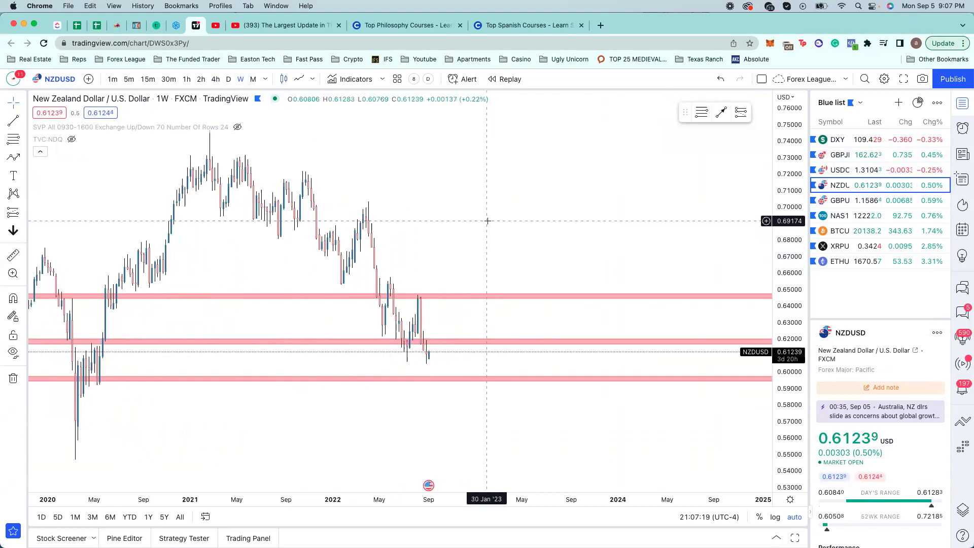
pyautogui.scroll(2, 501, 221)
pyautogui.moveTo(413, 252); pyautogui.dragTo(438, 225)
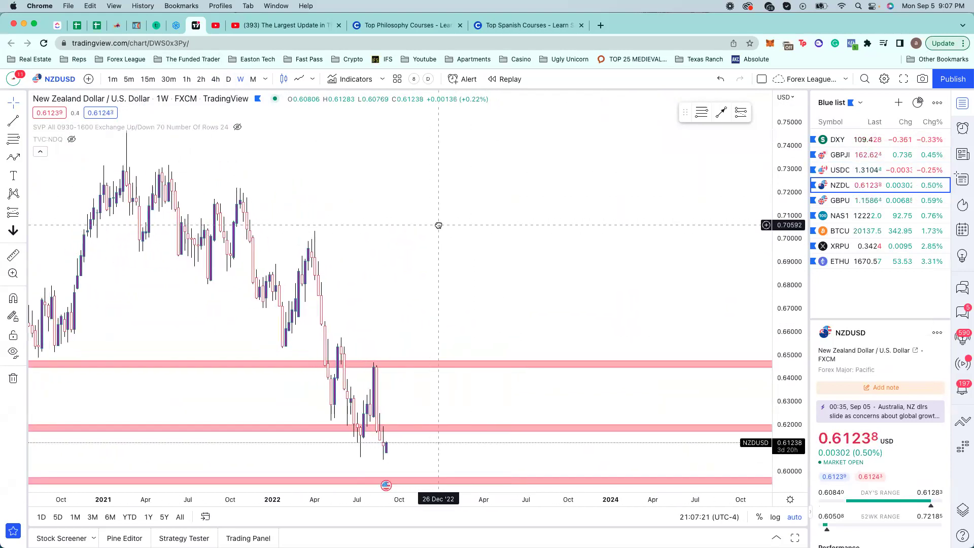
pyautogui.scroll(-5, 437, 225)
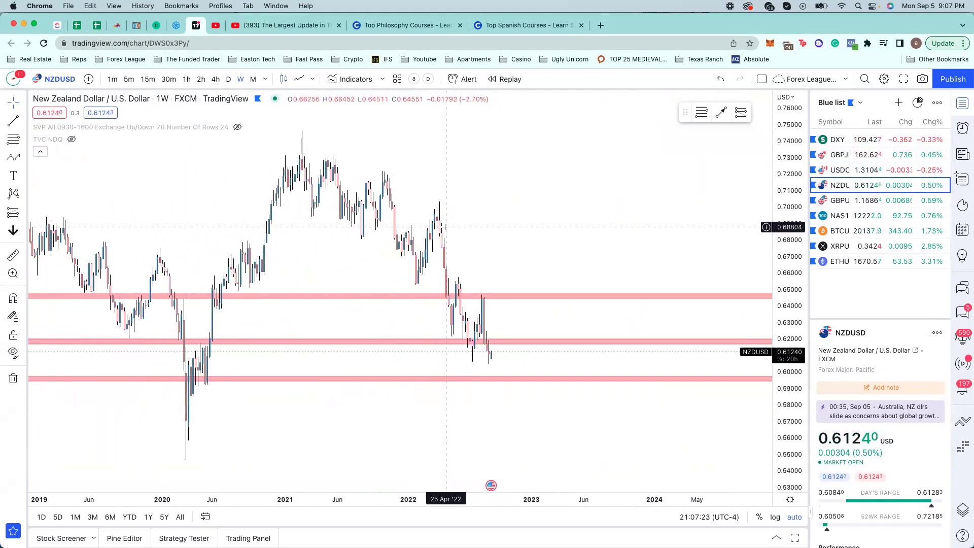
# - Try to trace the 2022 weekly swing highs and lows on NZDUSD with a path down to the latest candle
pyautogui.scroll(1, 446, 226)
pyautogui.click(8, 159)
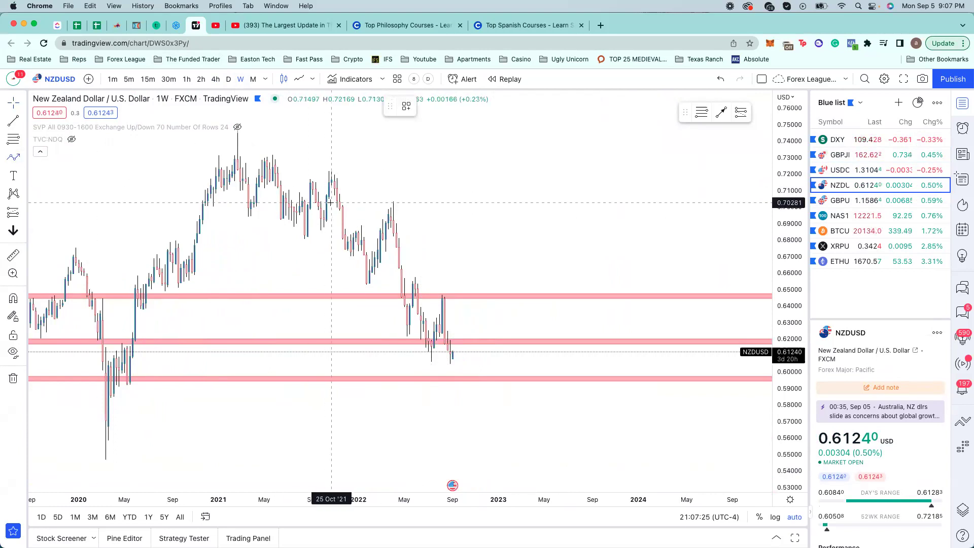
pyautogui.click(377, 214)
pyautogui.click(401, 332)
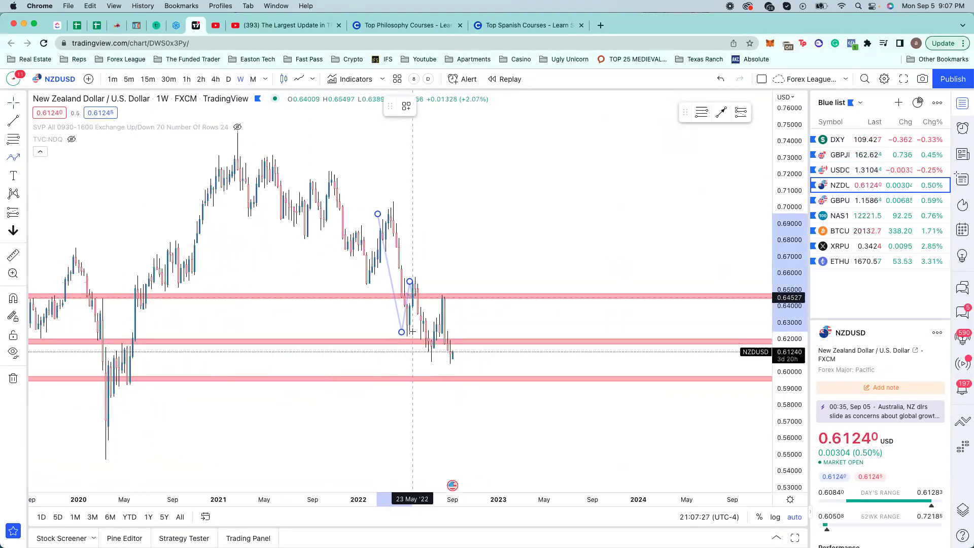
pyautogui.click(434, 347)
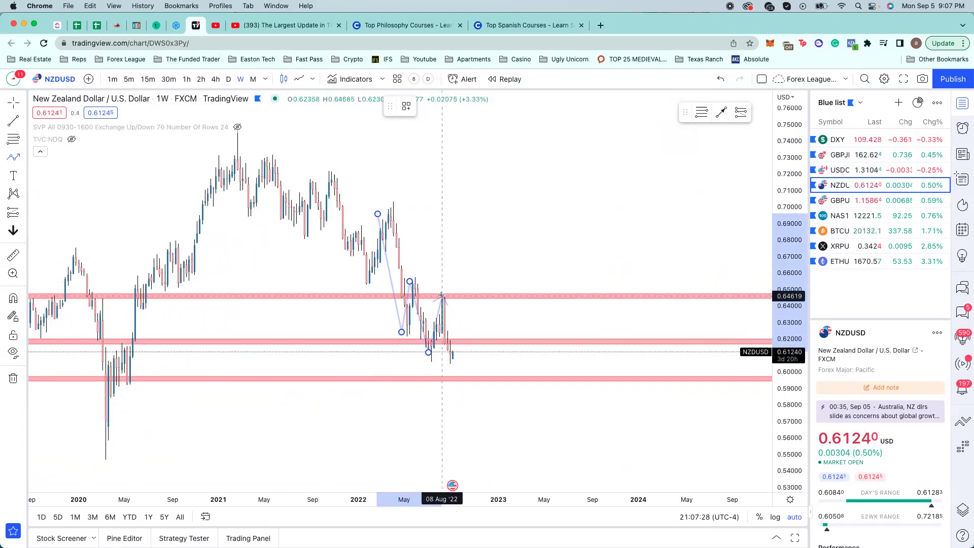
pyautogui.click(451, 356)
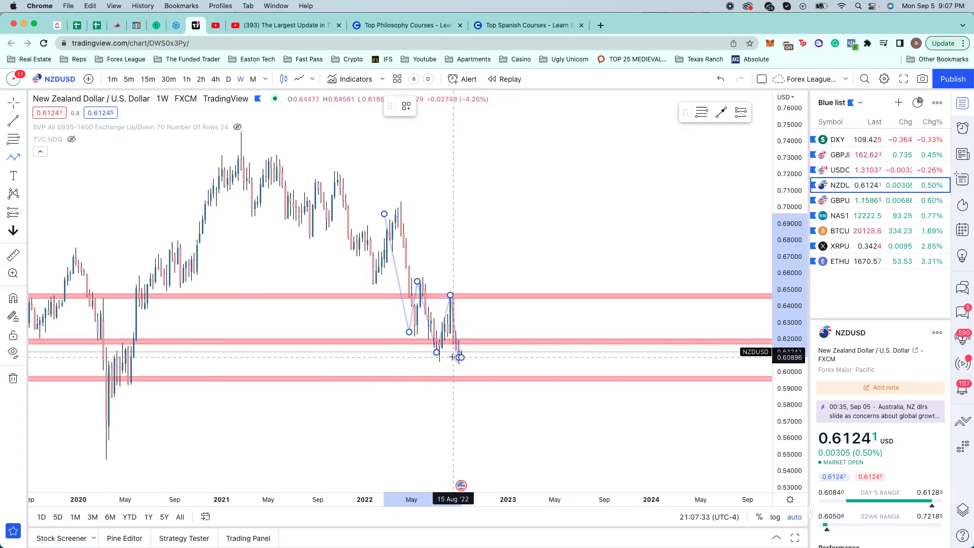
pyautogui.scroll(2, 442, 353)
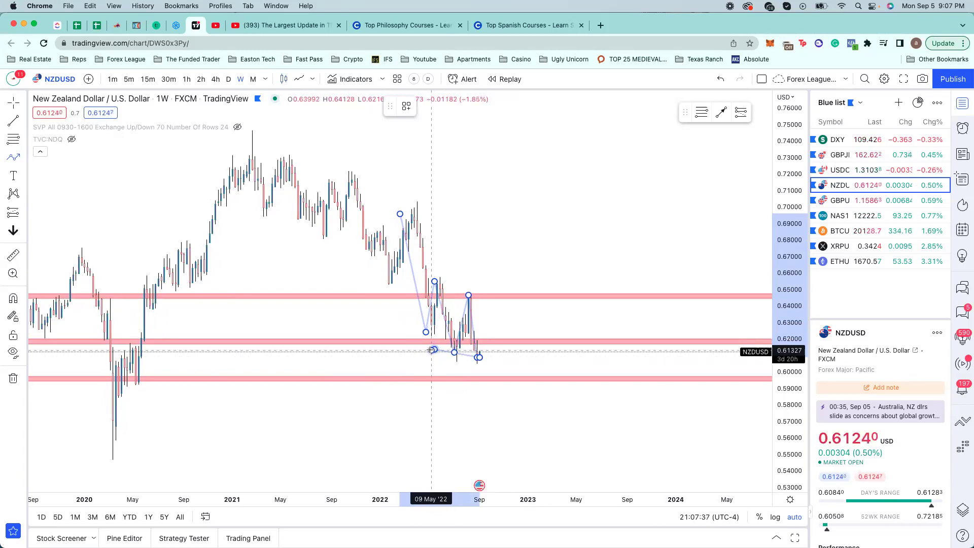
pyautogui.doubleClick(431, 352)
pyautogui.press('Escape')
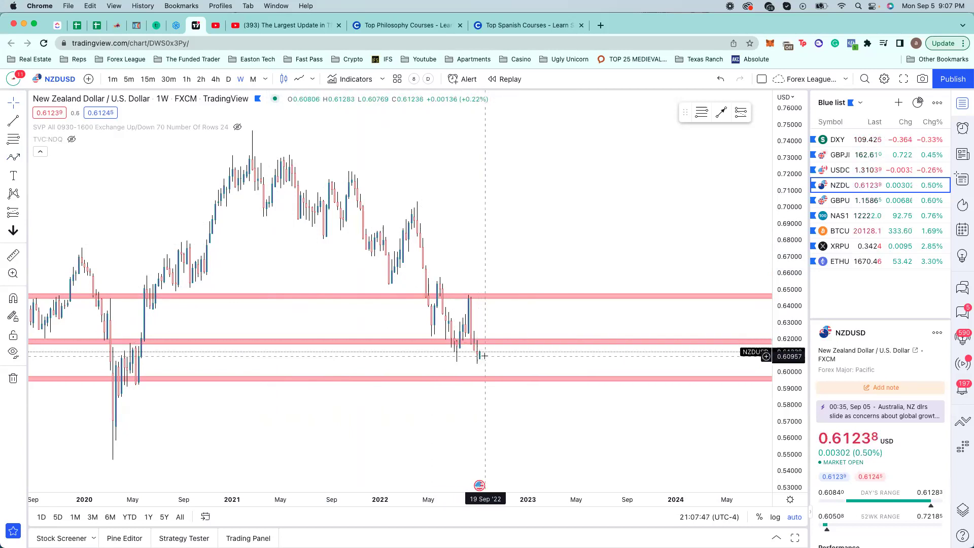
# - Switch NZDUSD to the 4-hour timeframe and draw a horizontal trend line at about 0.6083 from 31 Aug to 7 Sep
pyautogui.scroll(2, 484, 357)
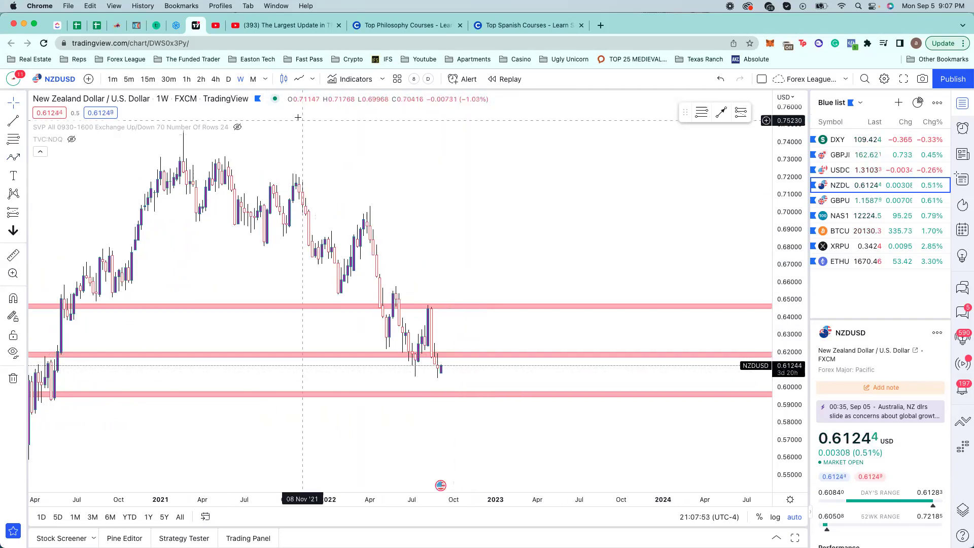
pyautogui.click(214, 80)
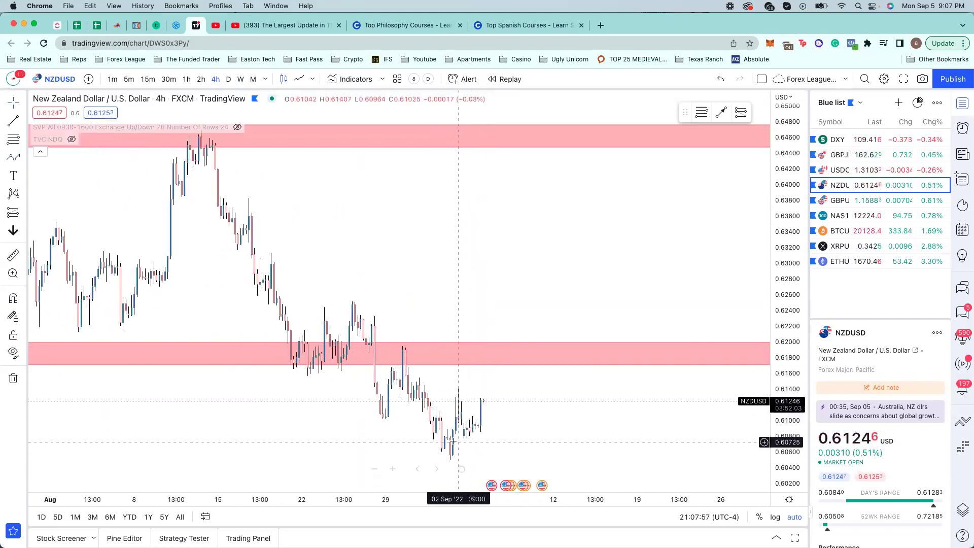
pyautogui.click(11, 123)
pyautogui.click(425, 437)
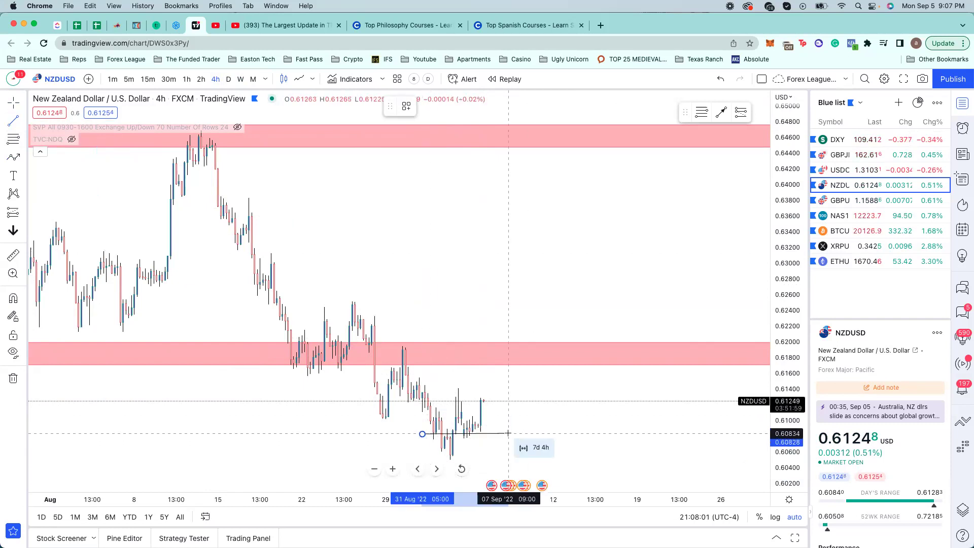
pyautogui.click(508, 435)
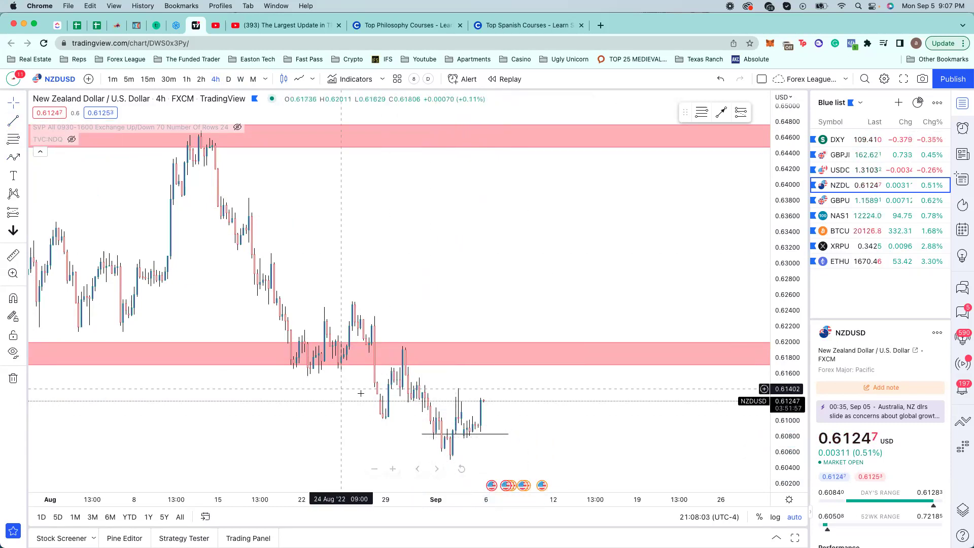
# - Mark an inverted Head and Shoulders pattern over the early September lows, with the head below the horizontal trend line
pyautogui.click(23, 157)
pyautogui.click(24, 193)
pyautogui.click(81, 297)
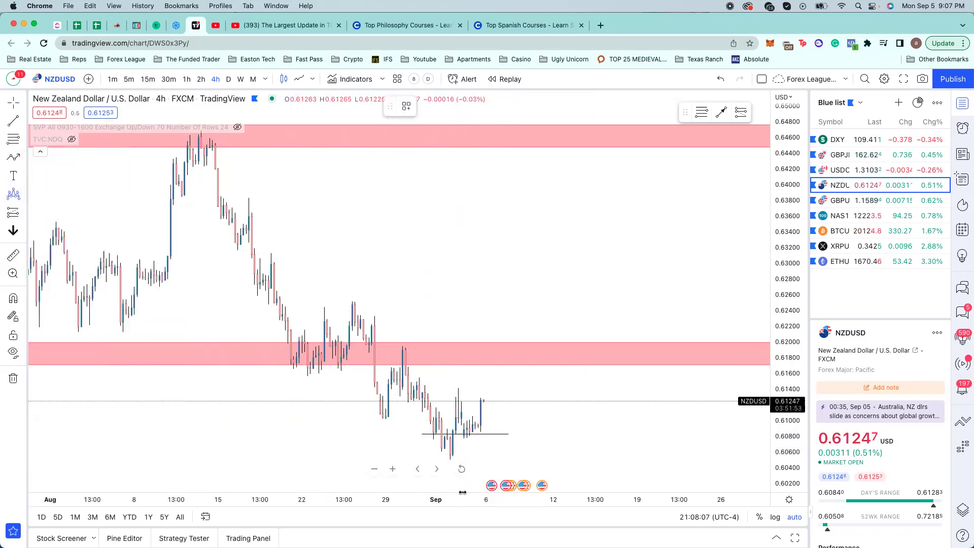
pyautogui.click(425, 406)
pyautogui.click(430, 435)
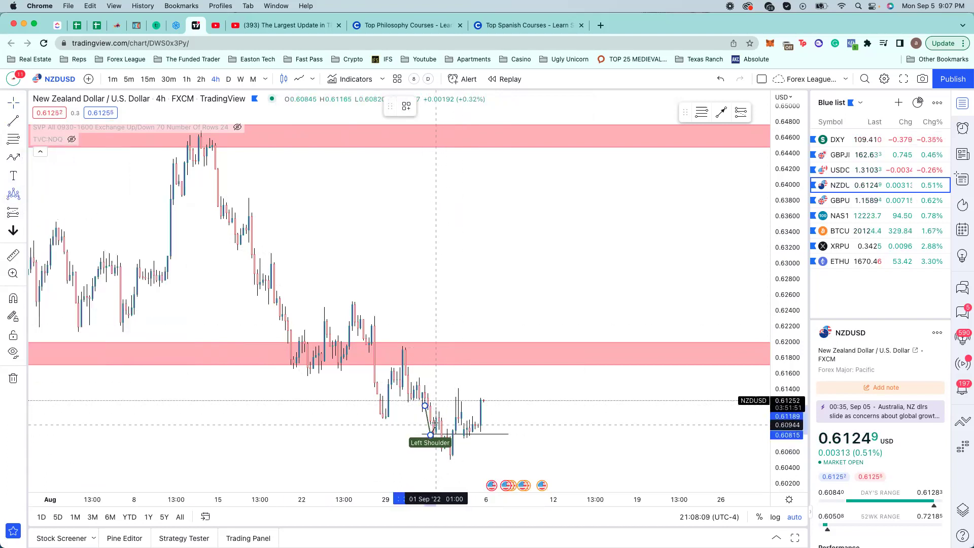
pyautogui.click(447, 451)
pyautogui.click(456, 415)
pyautogui.click(467, 434)
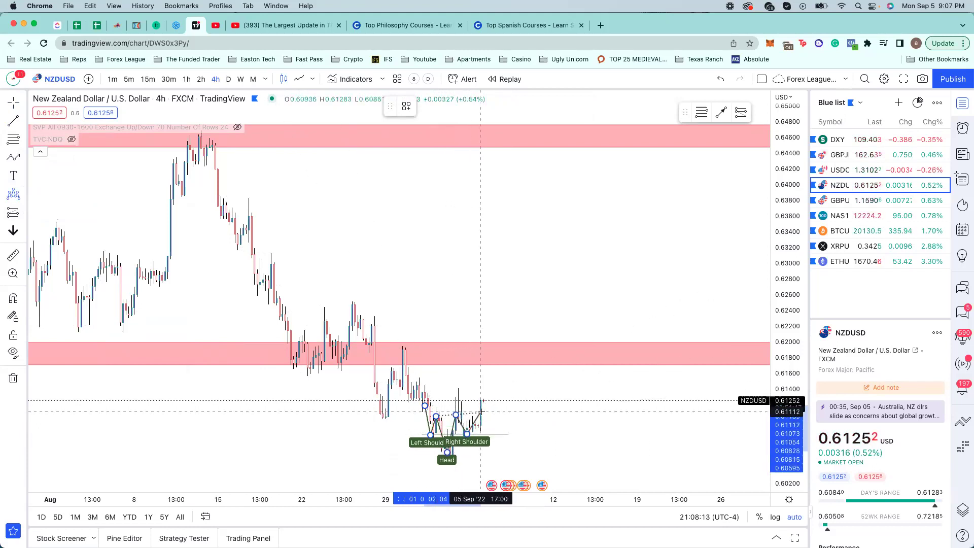
pyautogui.doubleClick(481, 413)
# - Draw a projected path from the current price, dipping slightly and then rising to the lower edge of the nearest red zone
pyautogui.click(565, 433)
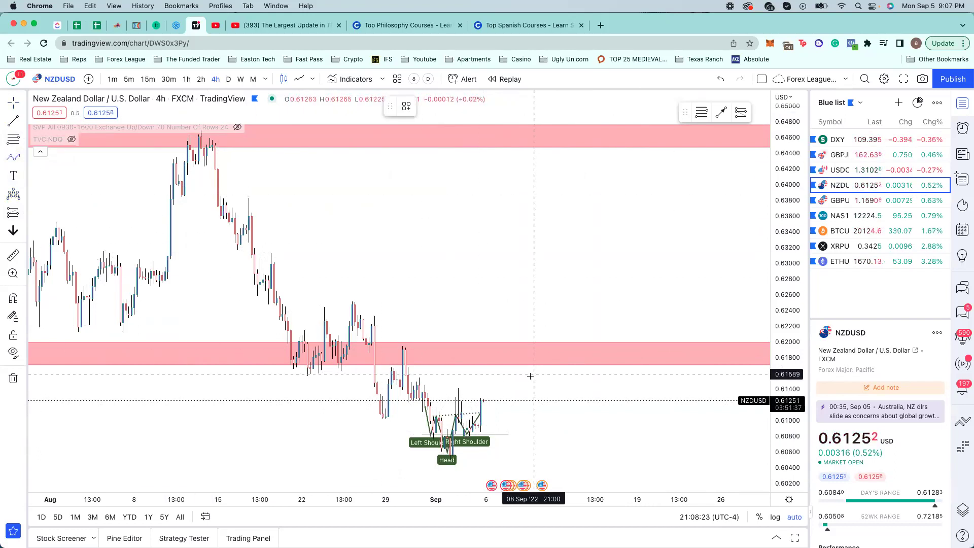
pyautogui.click(494, 414)
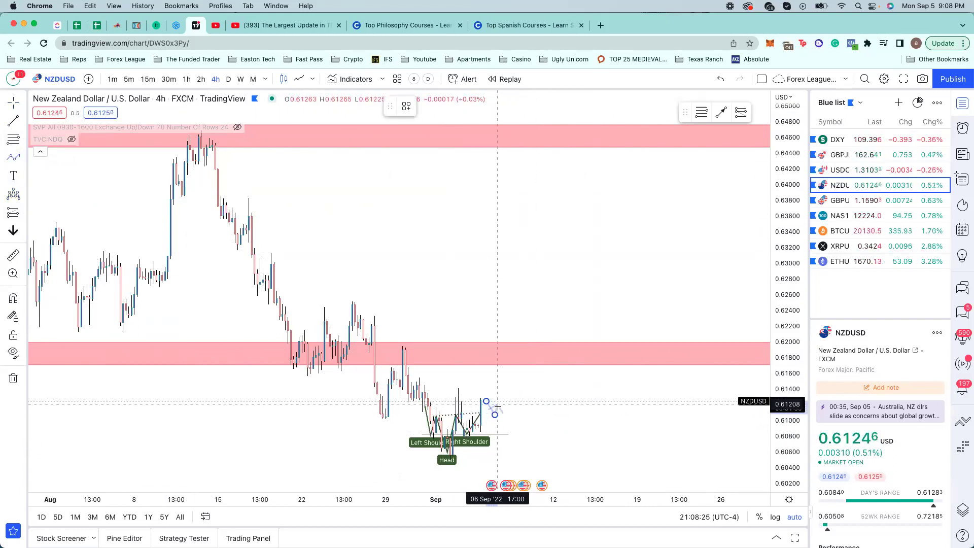
pyautogui.doubleClick(524, 365)
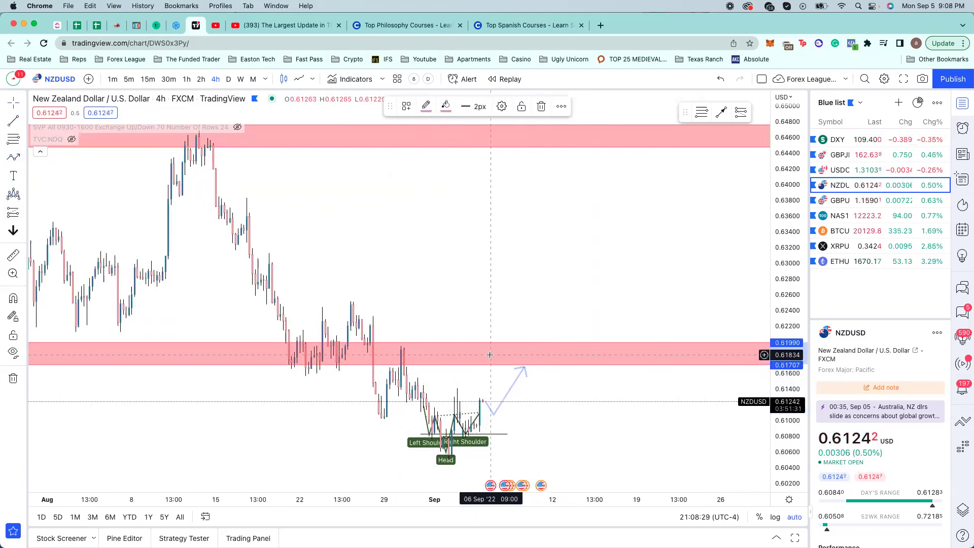
# - Draw a second projected path from the first arrow's tip, zigzagging around the red zone and then falling towards 0.6100
pyautogui.click(23, 213)
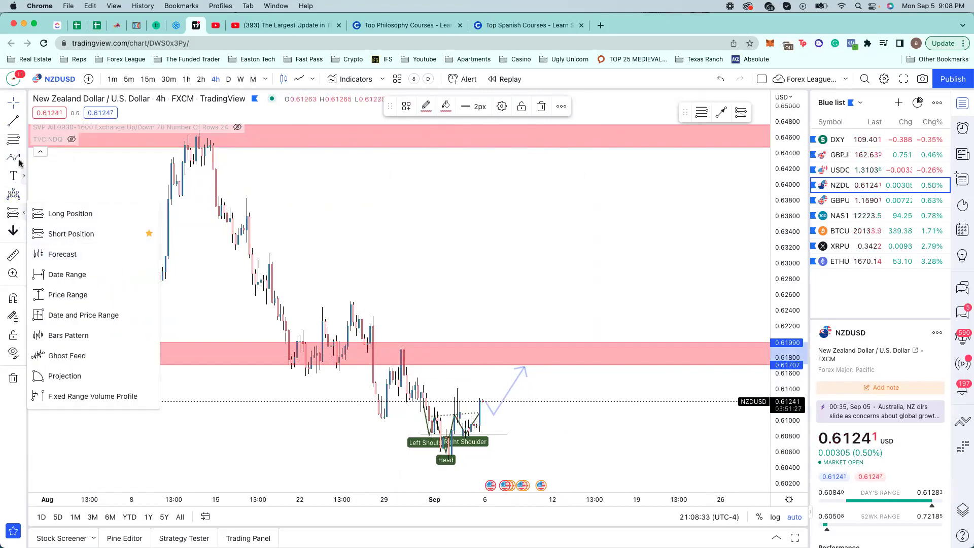
pyautogui.click(446, 282)
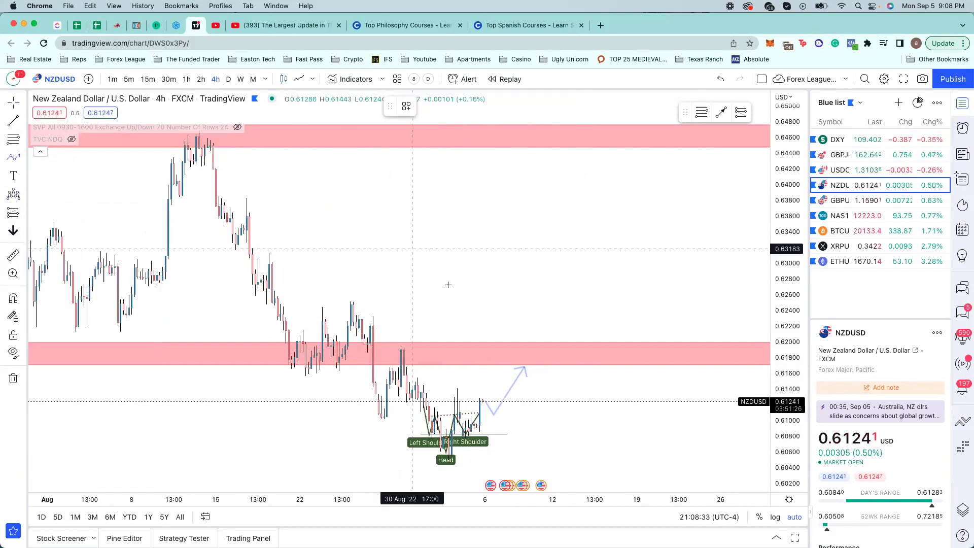
pyautogui.click(535, 351)
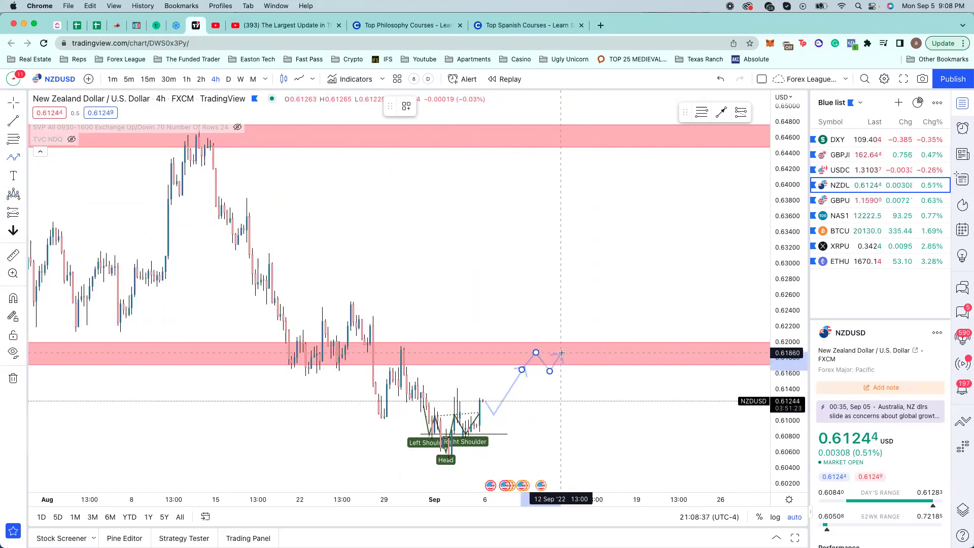
pyautogui.click(575, 371)
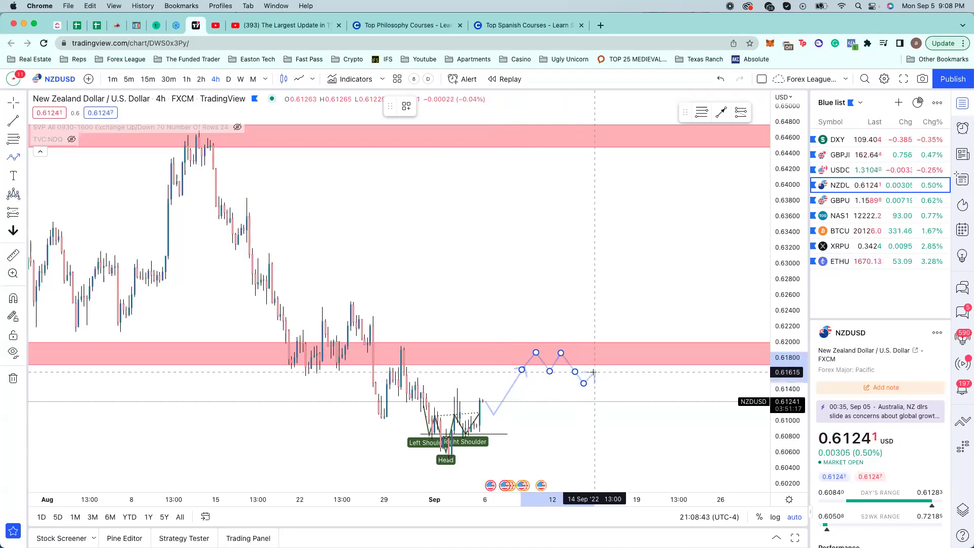
pyautogui.doubleClick(640, 424)
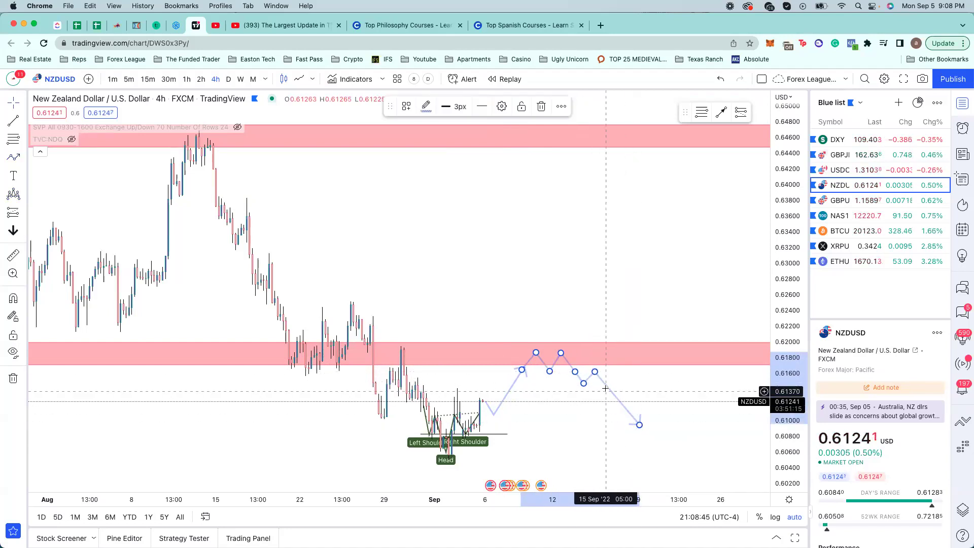
pyautogui.click(596, 385)
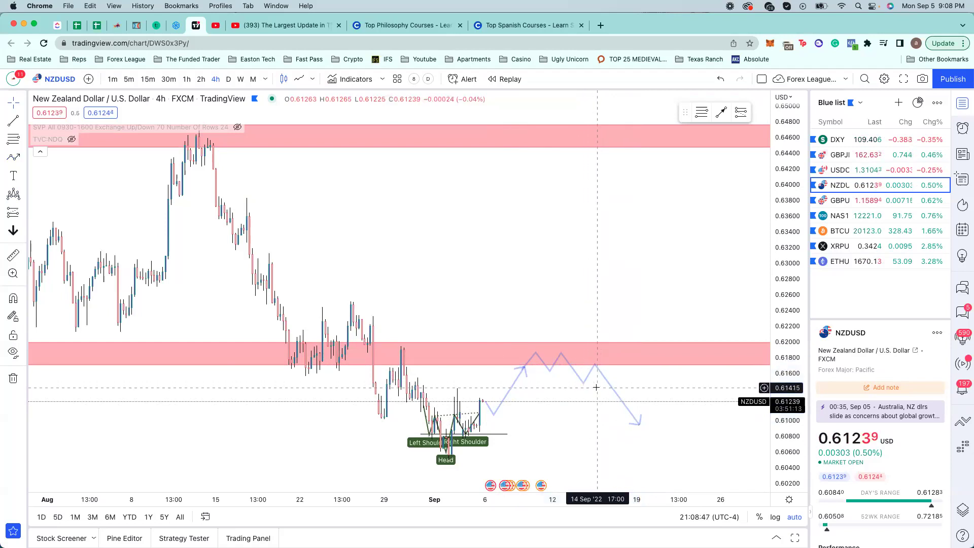
# - Place a Short Position with entry at 0.61699, stop at 0.62054 and target at 0.60615 on the falling path
pyautogui.click(24, 213)
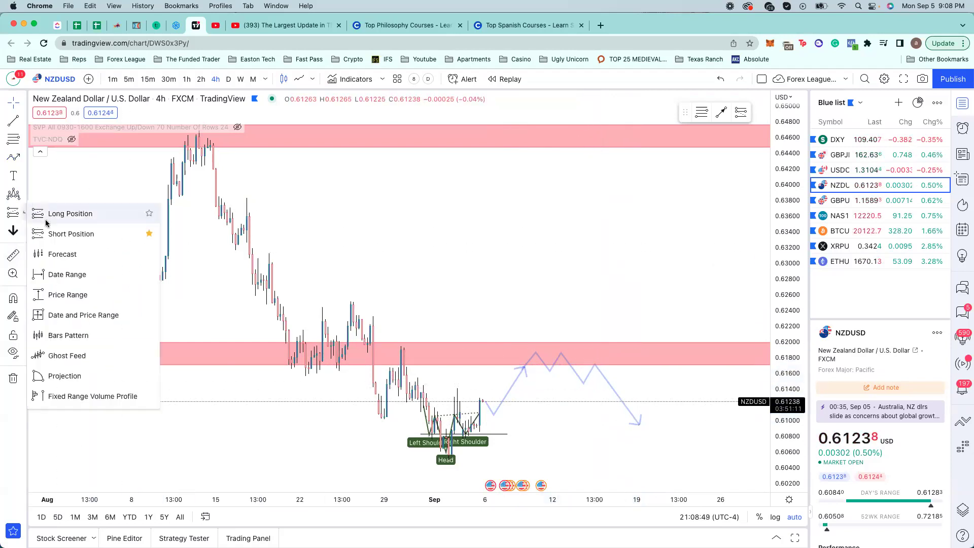
pyautogui.click(73, 234)
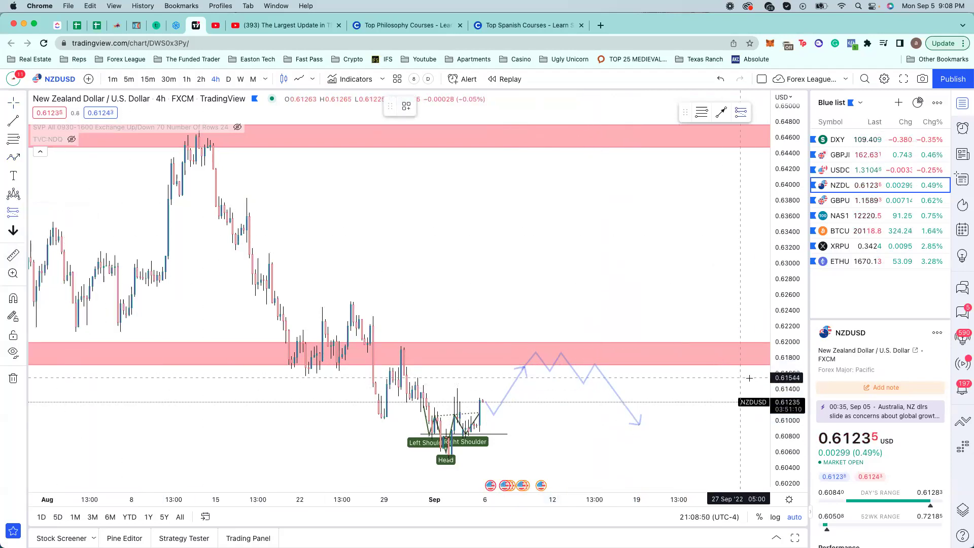
pyautogui.click(587, 365)
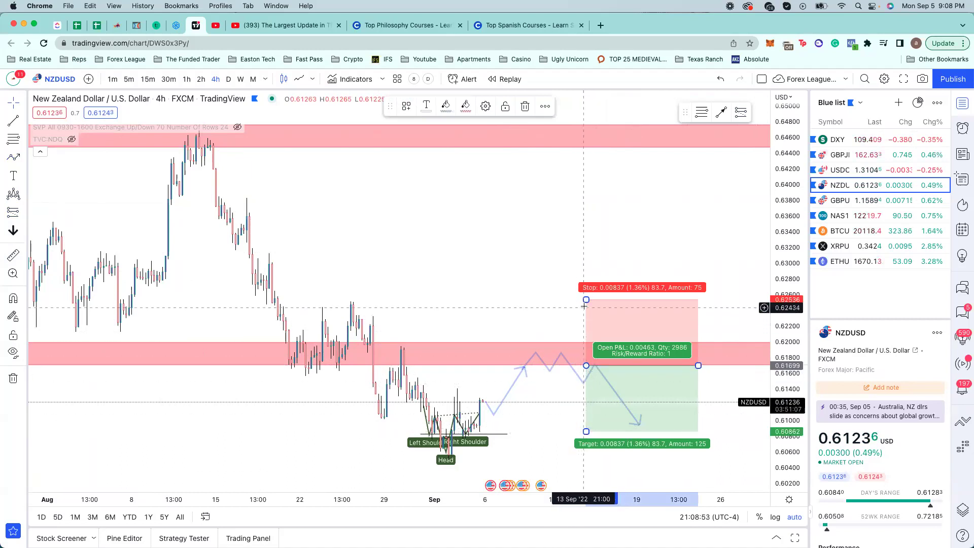
pyautogui.moveTo(588, 313); pyautogui.dragTo(588, 350)
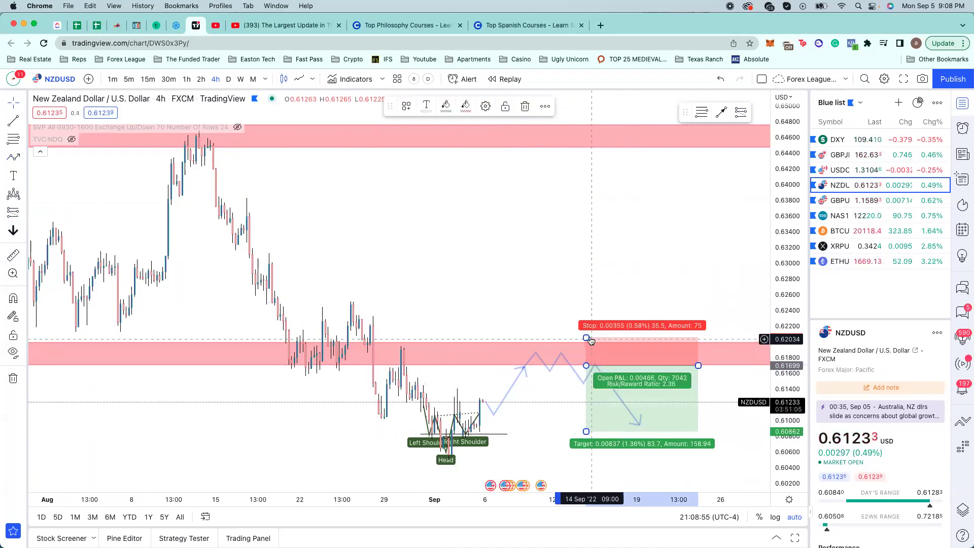
pyautogui.moveTo(586, 431); pyautogui.dragTo(587, 451)
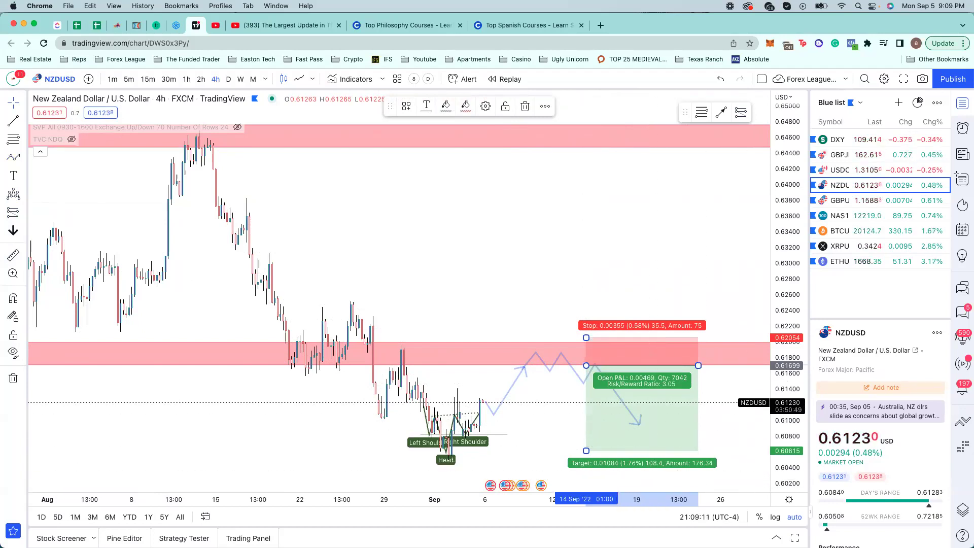
pyautogui.click(475, 408)
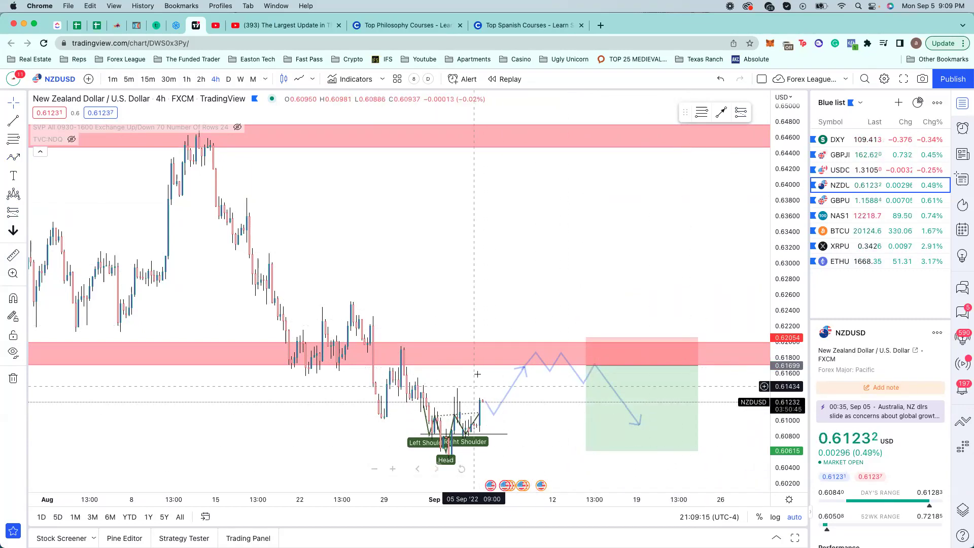
pyautogui.click(521, 371)
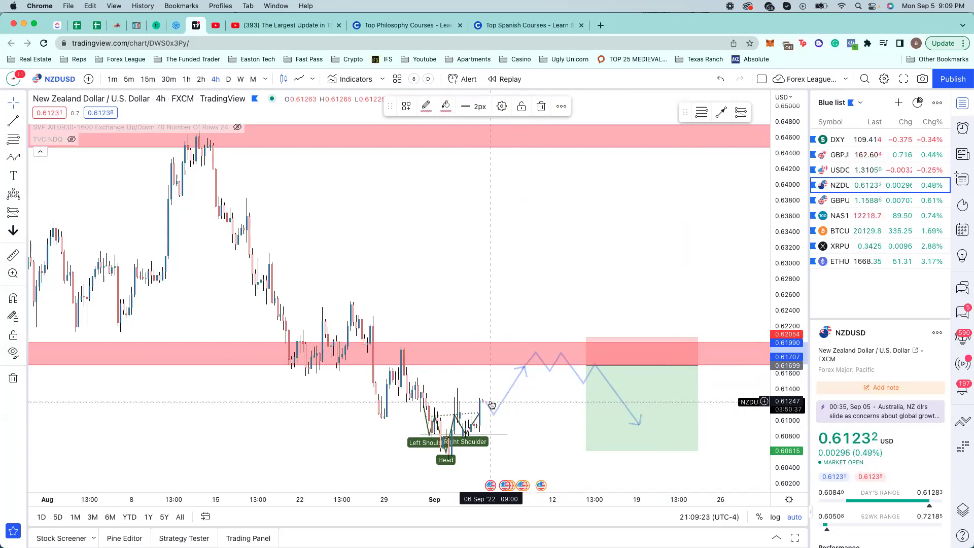
pyautogui.click(492, 404)
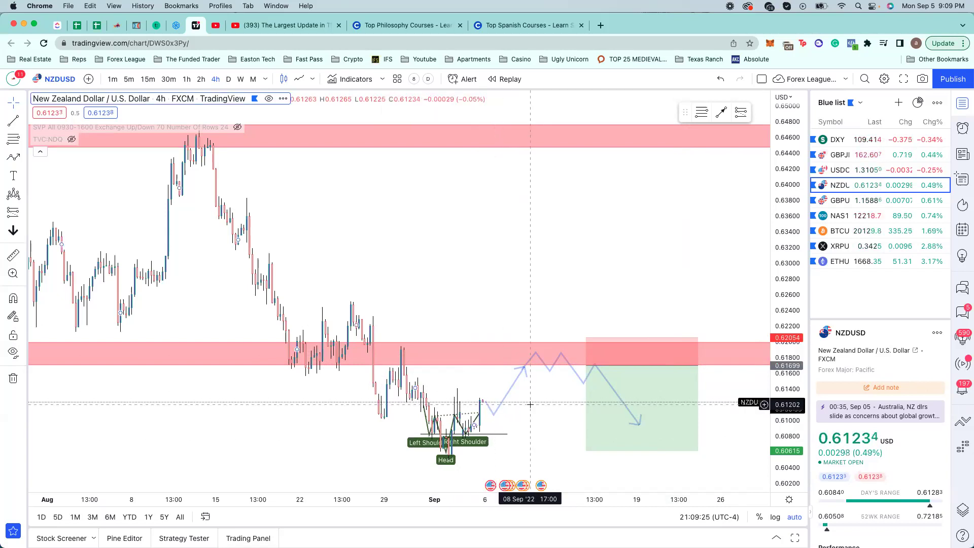
# - Measure the move from the current NZDUSD price up into the nearest red zone, and switch the chart to the 1-hour timeframe
pyautogui.keyDown('shift'); pyautogui.click(528, 405); pyautogui.keyUp('shift')
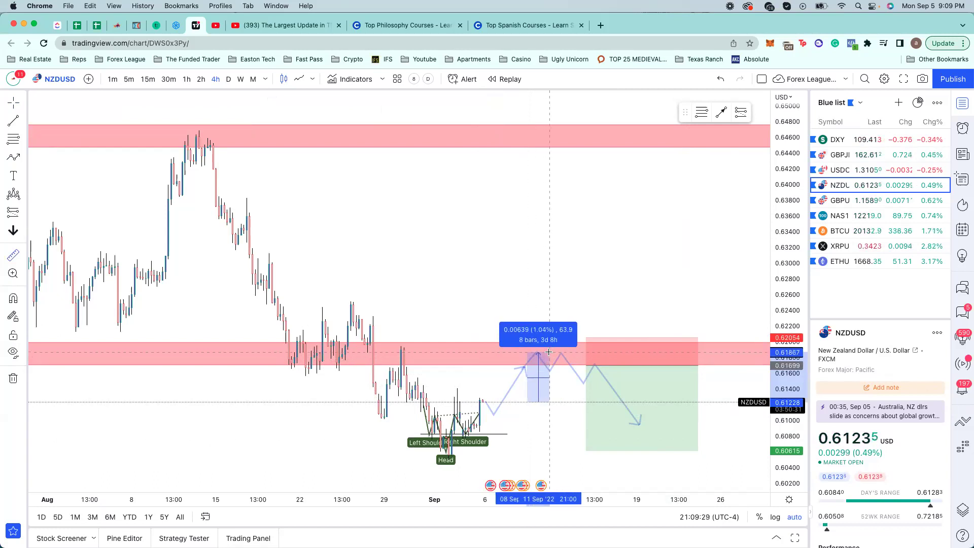
pyautogui.click(547, 358)
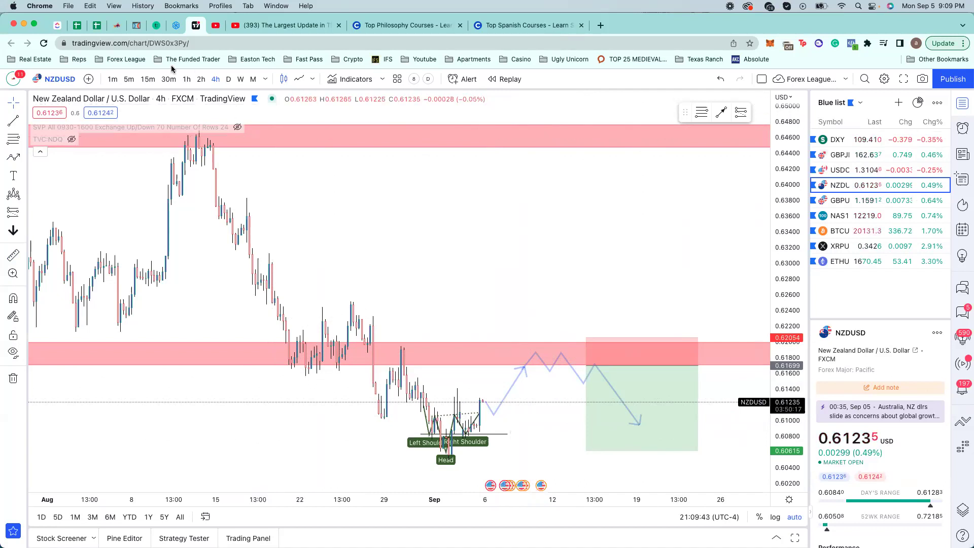
pyautogui.click(187, 78)
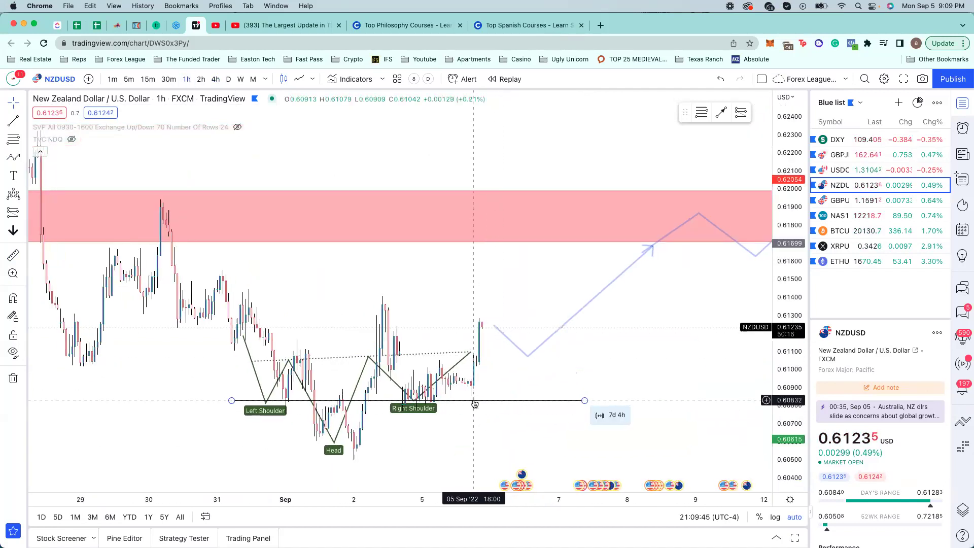
pyautogui.hscroll(3, 471, 398)
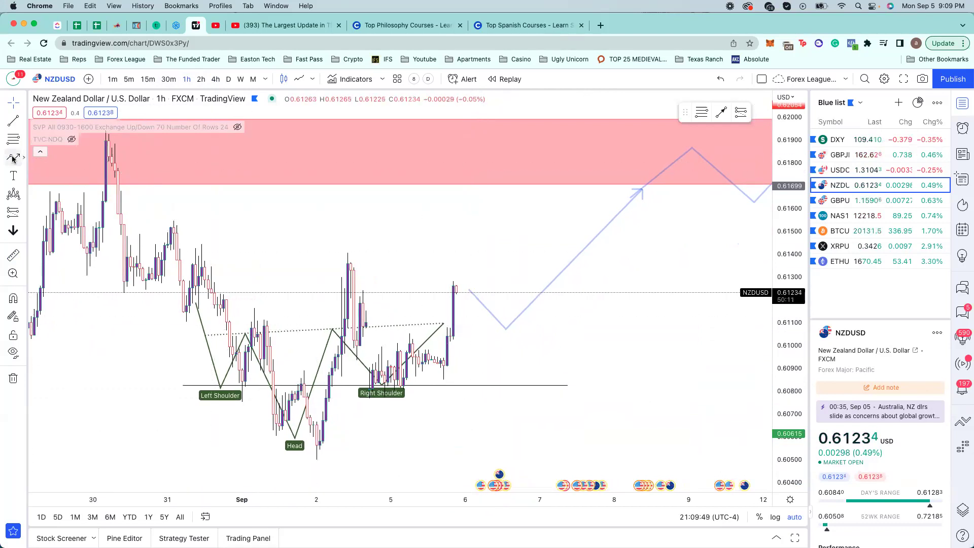
pyautogui.moveTo(165, 233); pyautogui.dragTo(186, 314)
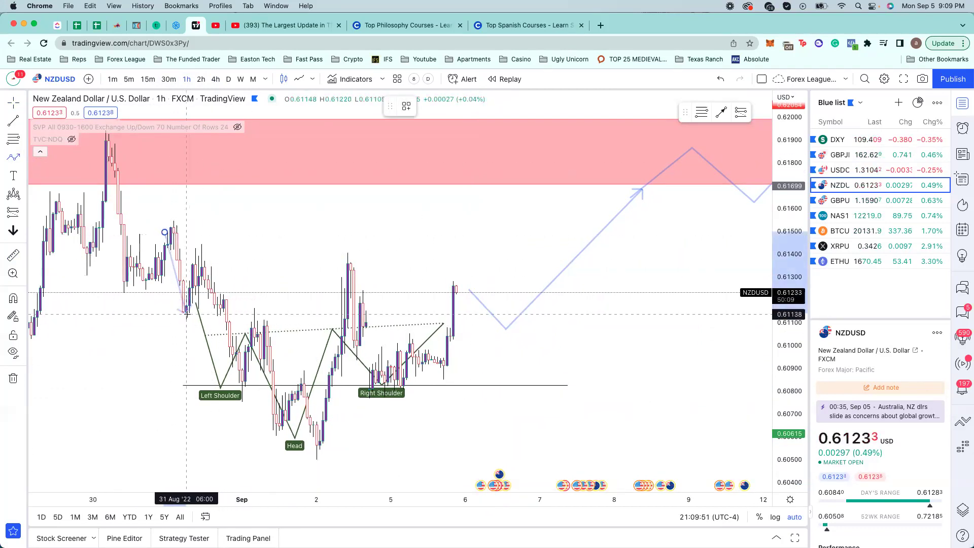
pyautogui.click(199, 265)
pyautogui.click(239, 394)
pyautogui.click(254, 321)
pyautogui.click(276, 435)
pyautogui.click(300, 387)
pyautogui.click(316, 448)
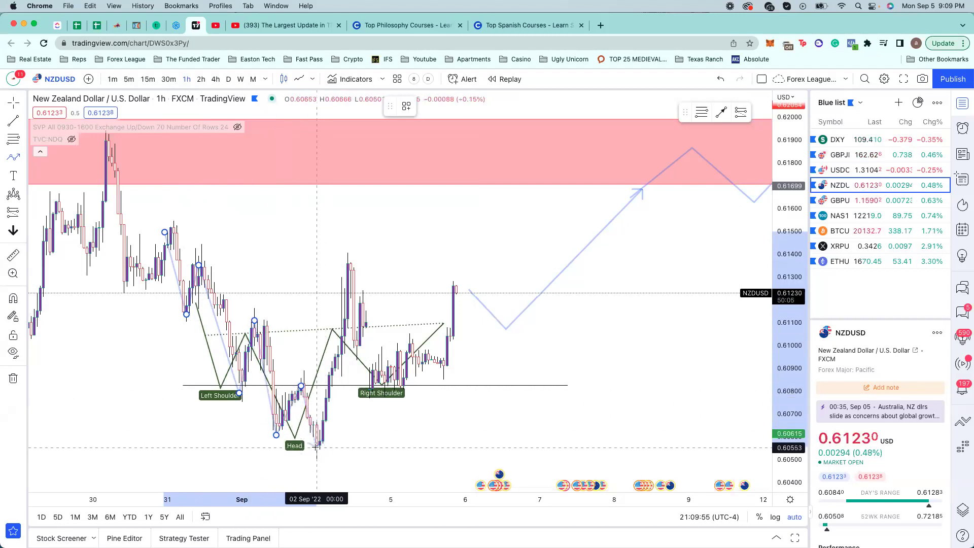
pyautogui.click(354, 263)
pyautogui.click(394, 391)
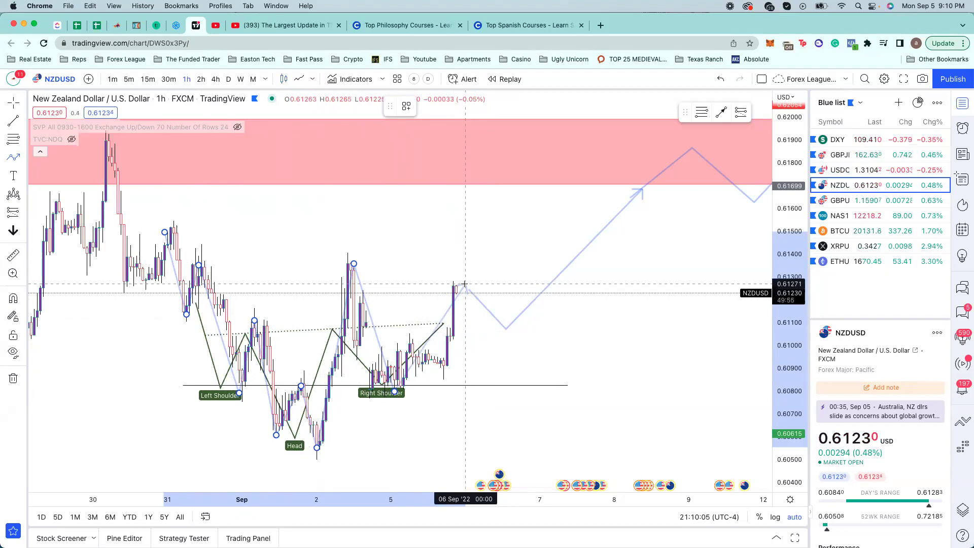
pyautogui.click(426, 310)
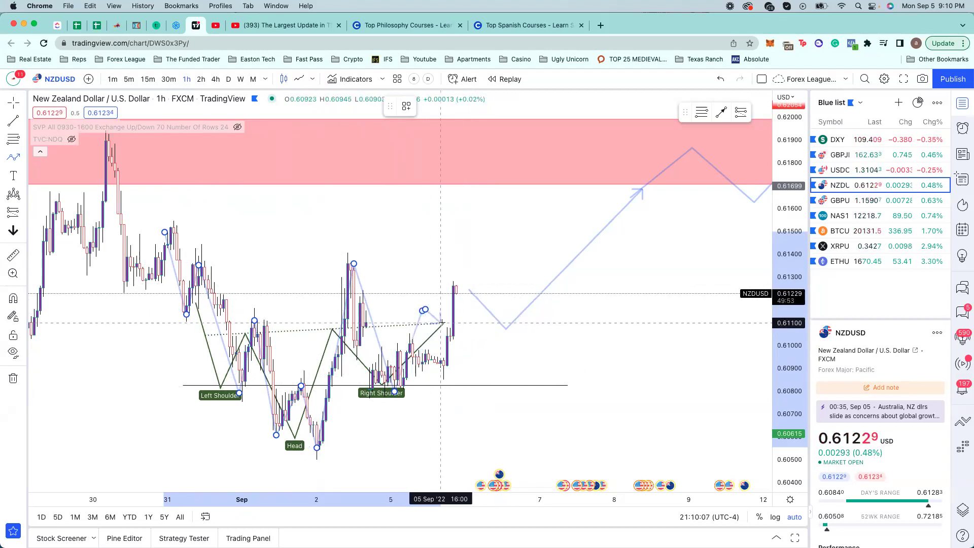
pyautogui.press('Escape')
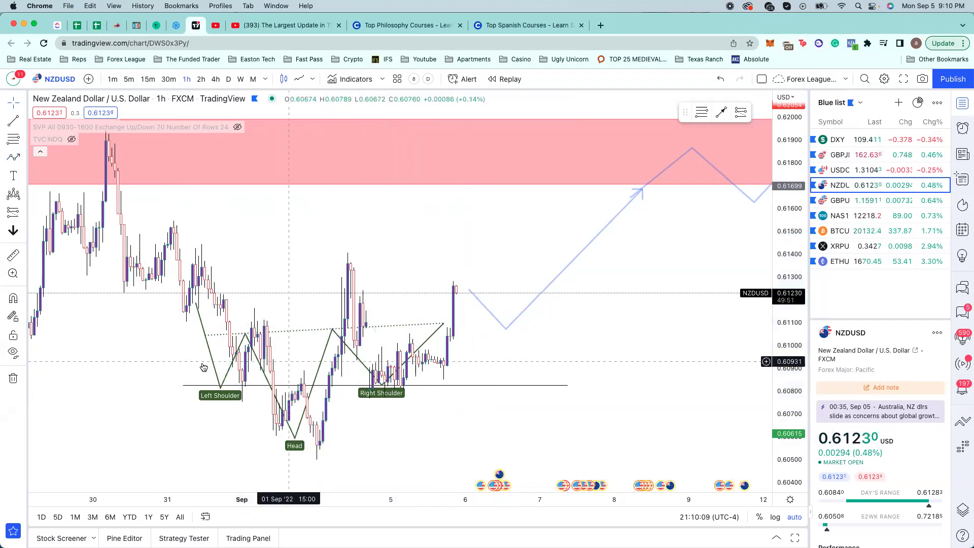
# - Draw a falling trend line from the 30 August high down across the Head and Shoulders pattern, and delete it
pyautogui.click(13, 120)
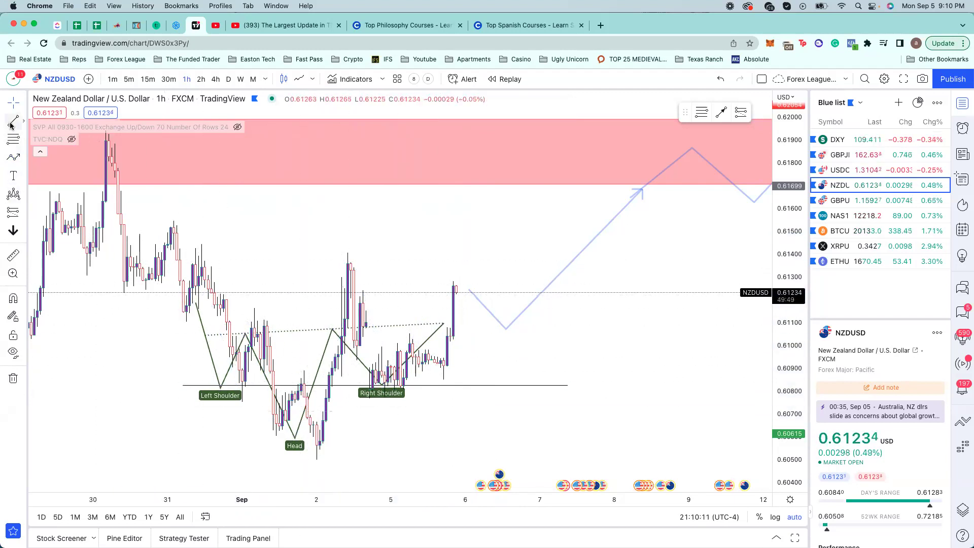
pyautogui.click(159, 219)
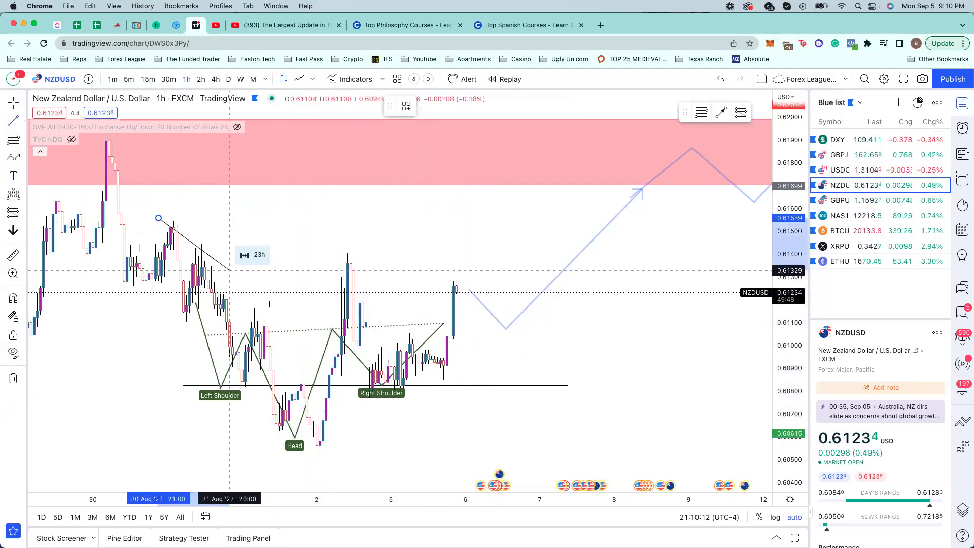
pyautogui.click(382, 437)
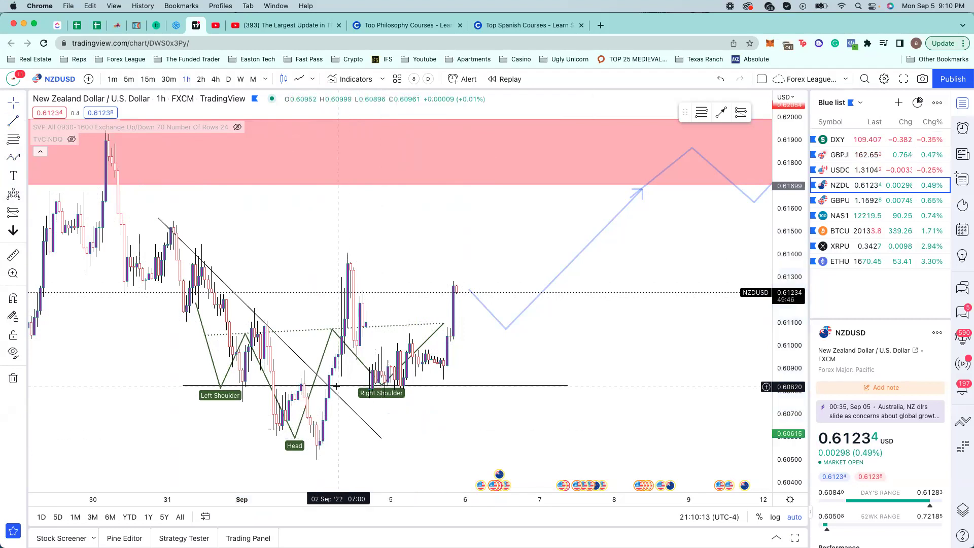
pyautogui.click(376, 432)
pyautogui.press('BackSpace')
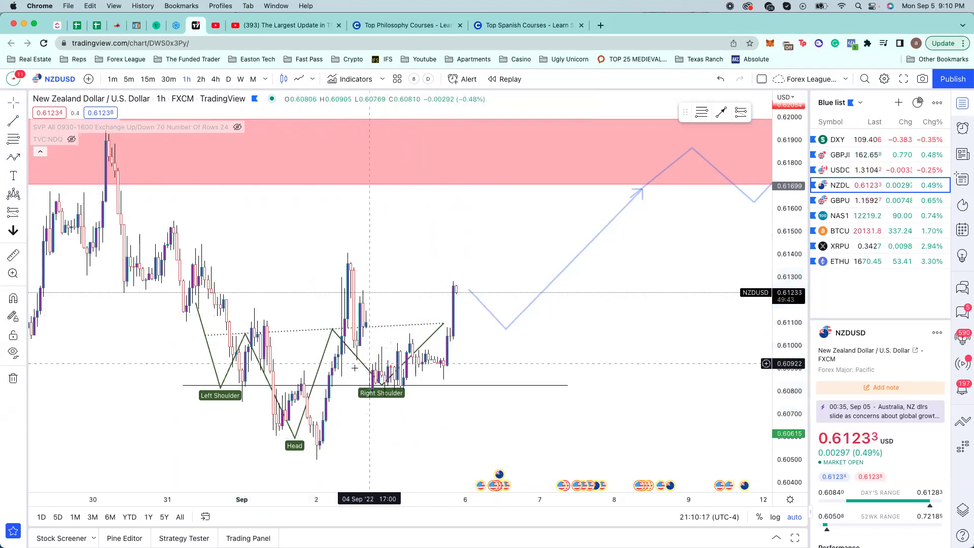
# - Return NZDUSD to the 4-hour timeframe and review the pattern, projected paths and short position together
pyautogui.click(216, 79)
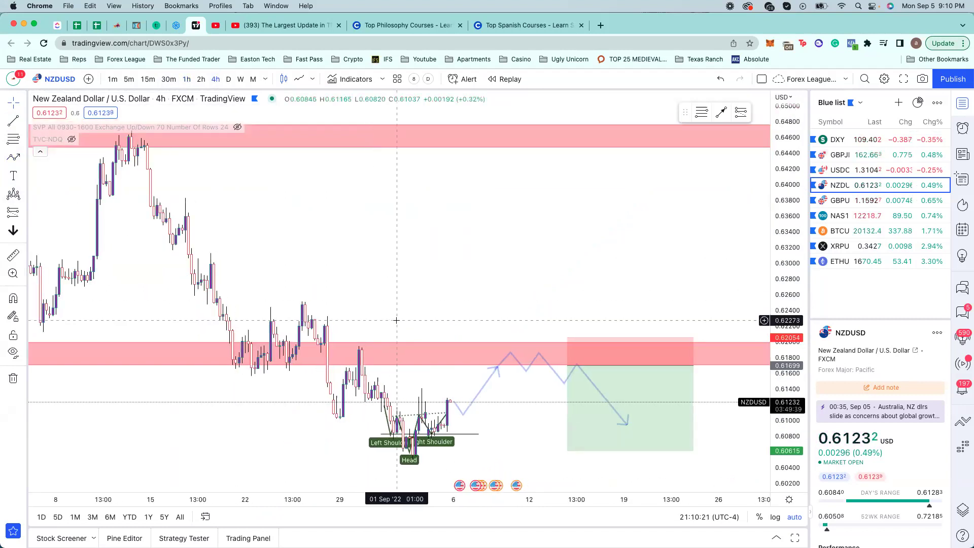
pyautogui.hscroll(5, 436, 322)
pyautogui.hscroll(1, 451, 323)
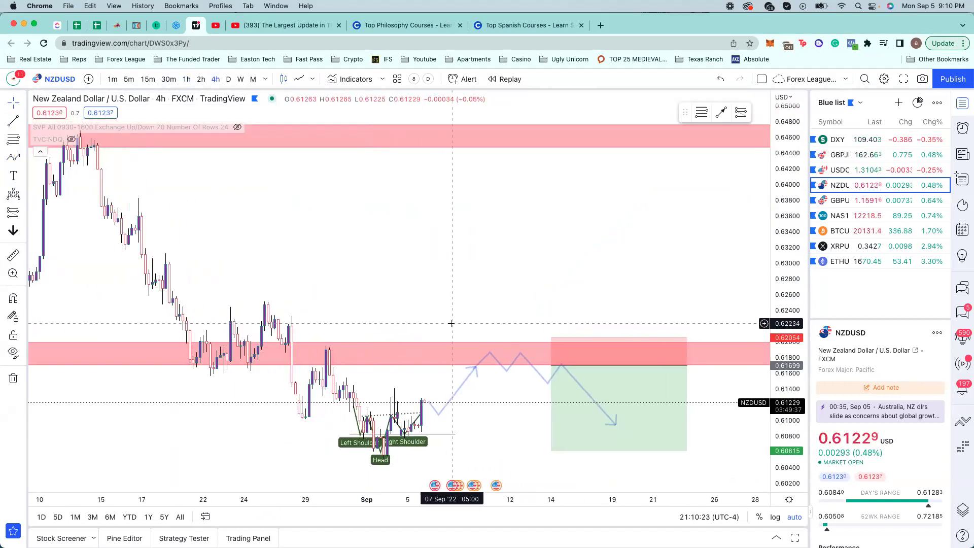
pyautogui.click(373, 431)
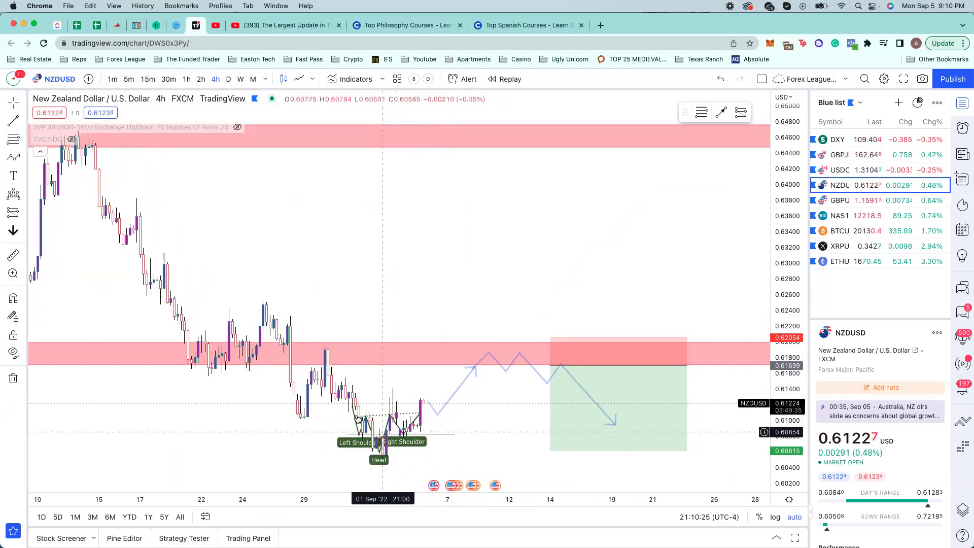
pyautogui.hscroll(2, 381, 437)
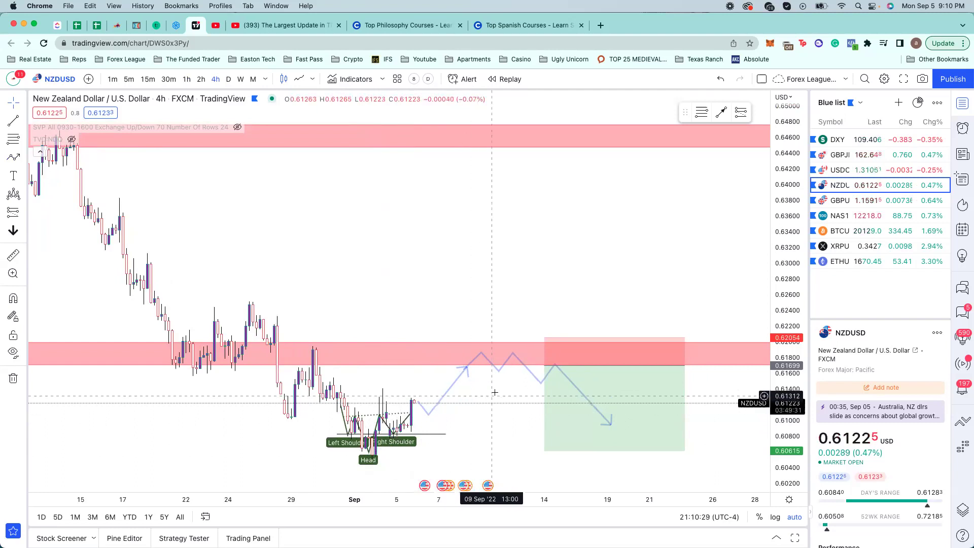
# - Open GBPUSD from the watchlist and review its 4-hour decline below the red zone
pyautogui.click(847, 201)
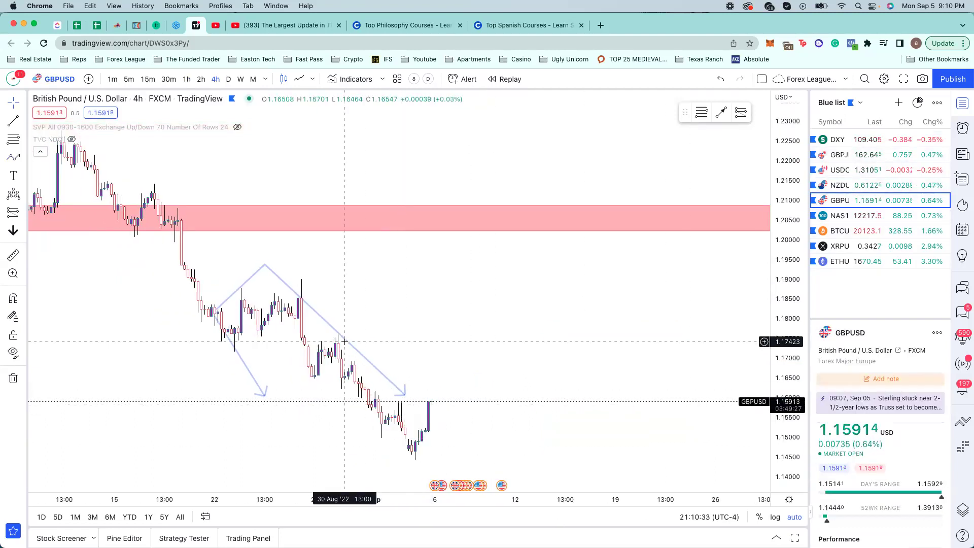
pyautogui.scroll(-2, 347, 344)
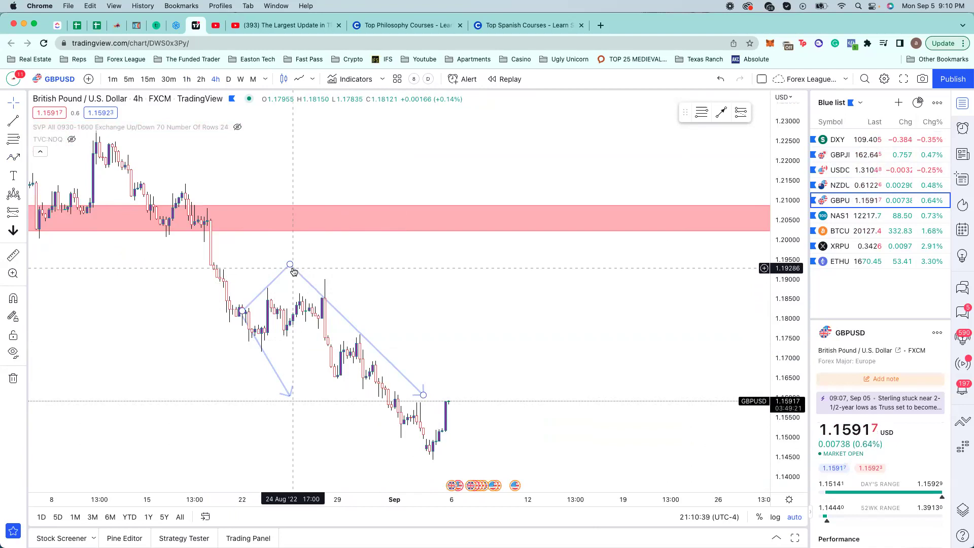
pyautogui.scroll(-3, 461, 434)
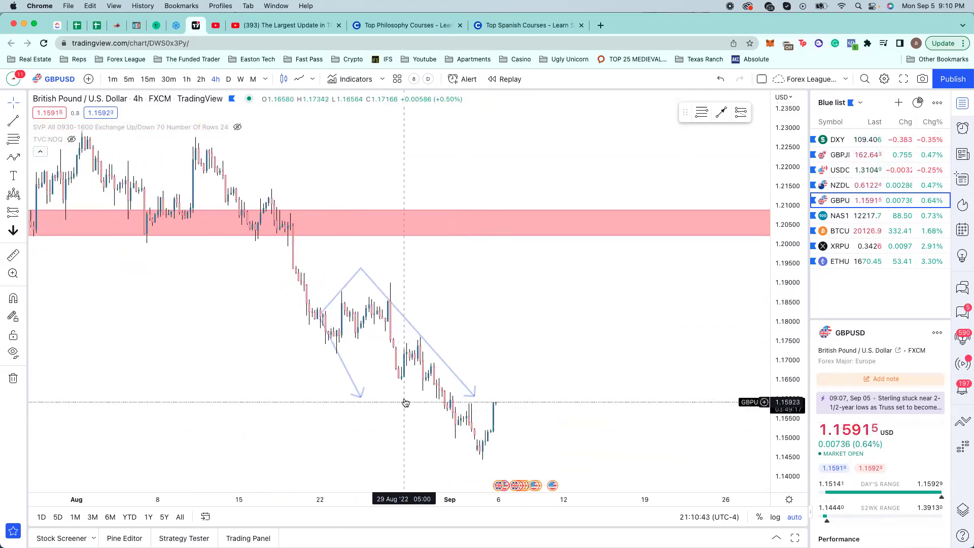
# - Switch GBPUSD to the weekly timeframe and measure the distance from the recent low down to the 1.05634 horizontal line
pyautogui.click(241, 79)
pyautogui.scroll(-6, 550, 352)
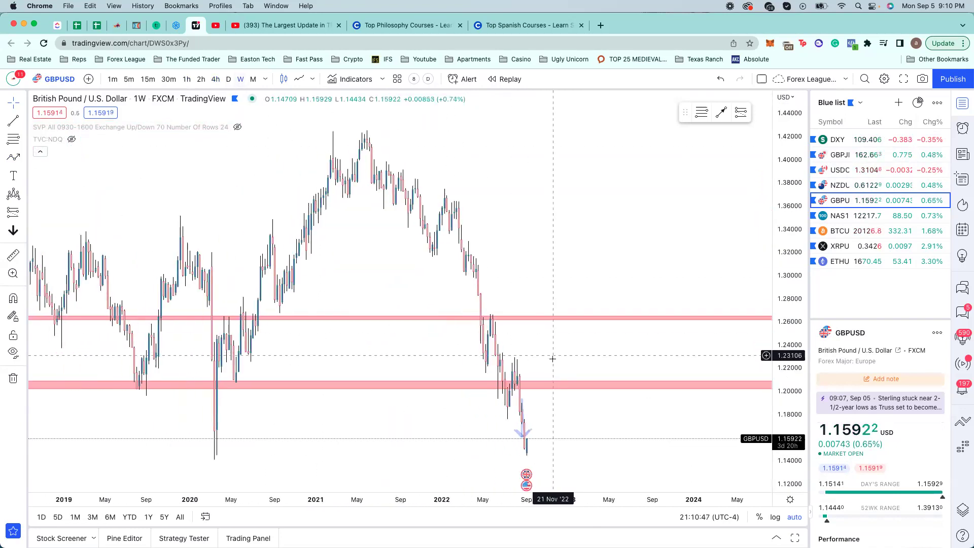
pyautogui.scroll(-8, 537, 355)
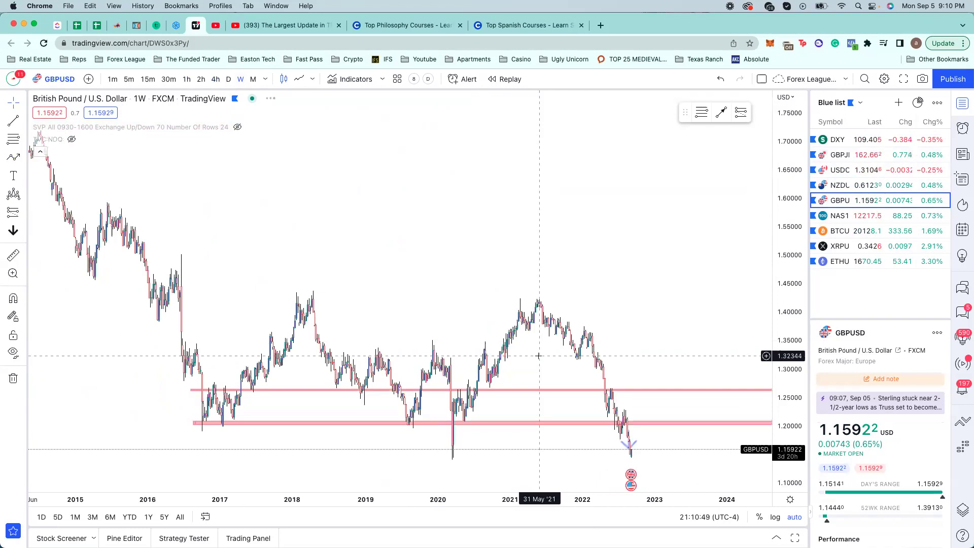
pyautogui.scroll(-8, 539, 354)
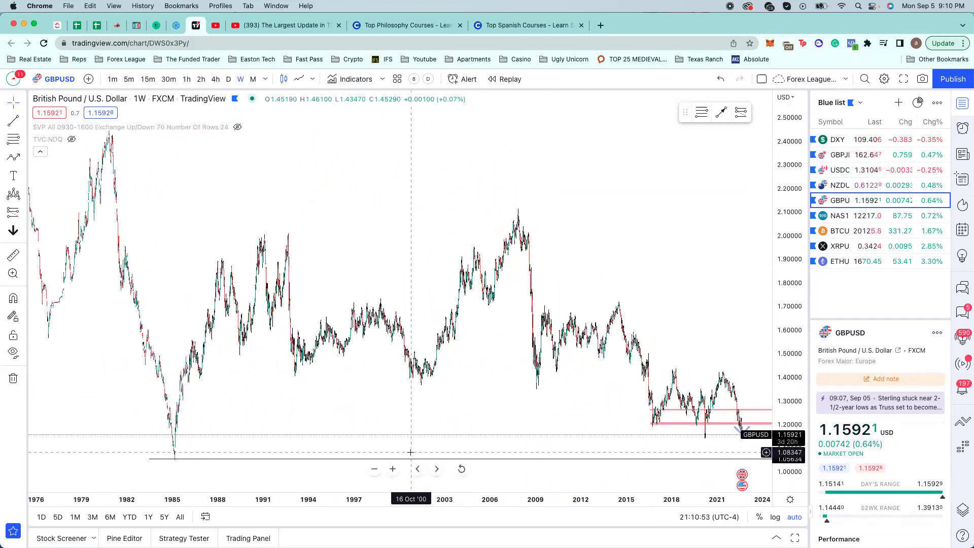
pyautogui.hscroll(3, 388, 440)
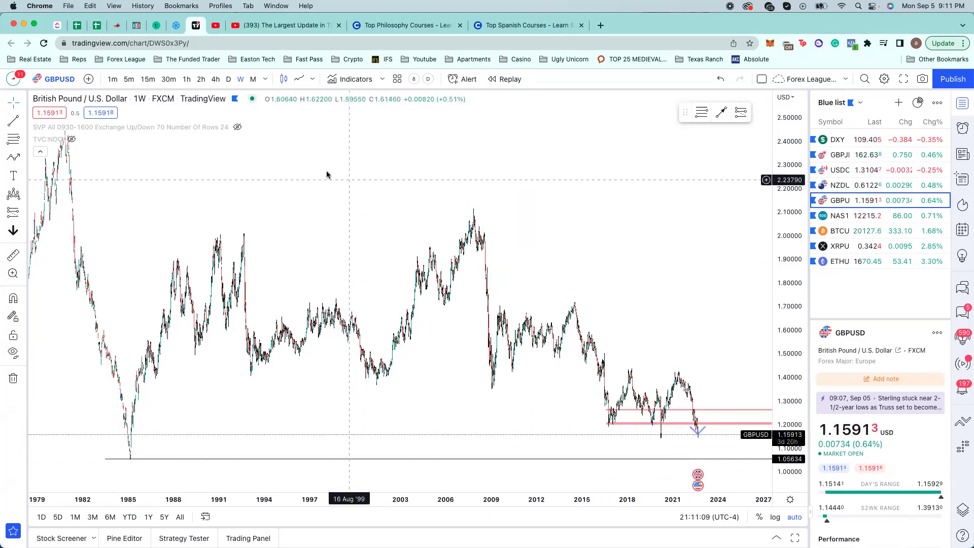
pyautogui.keyDown('shift'); pyautogui.click(701, 439); pyautogui.keyUp('shift')
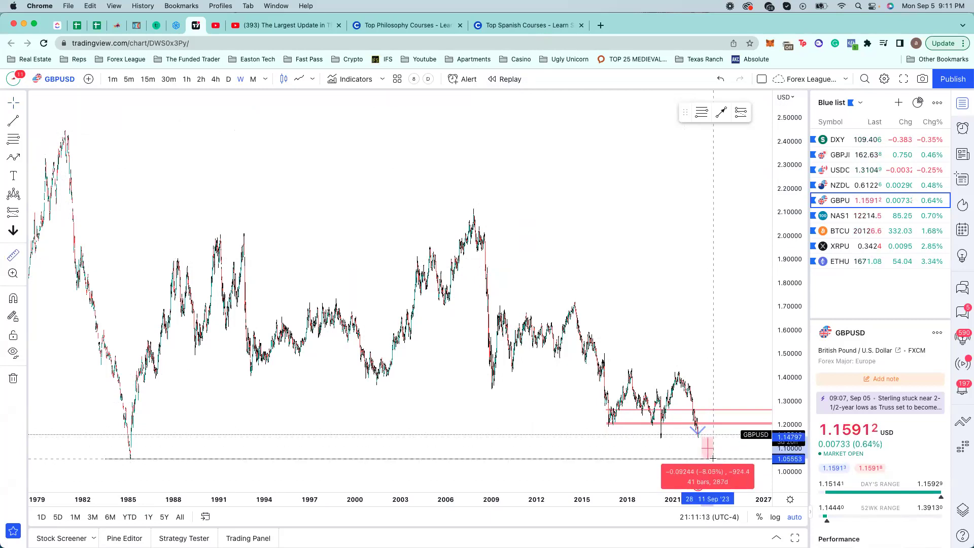
pyautogui.click(668, 450)
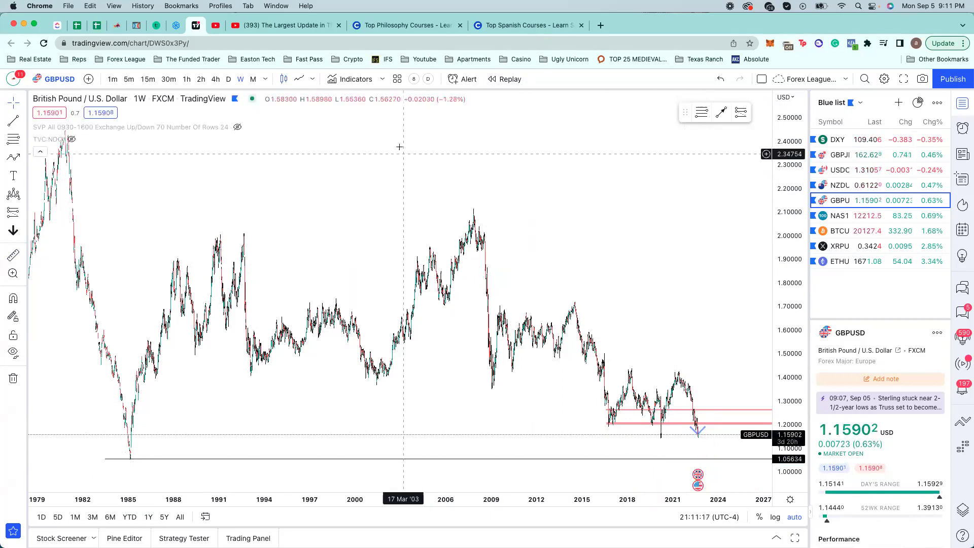
# - Delete the blue arrow drawing over the latest decline on the weekly GBPUSD chart
pyautogui.click(215, 79)
pyautogui.click(240, 79)
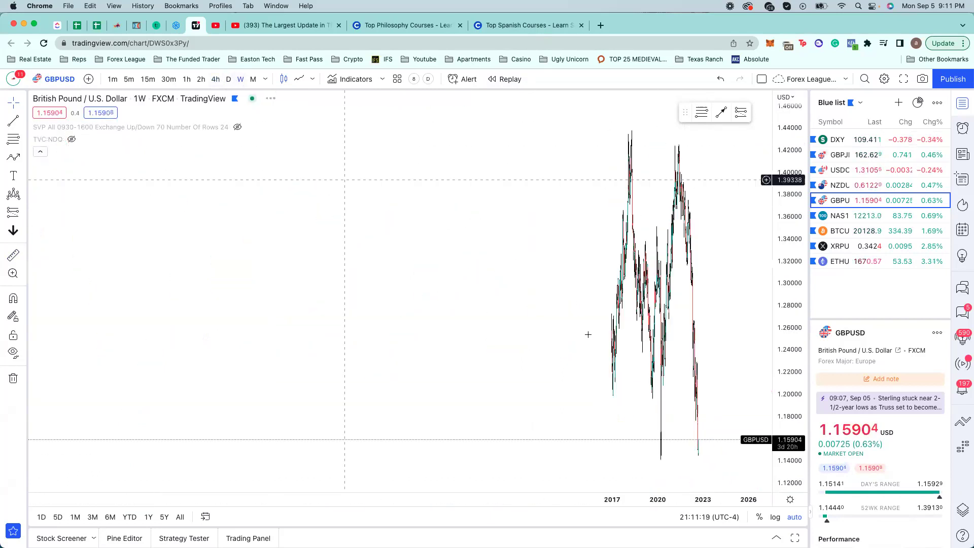
pyautogui.scroll(5, 637, 346)
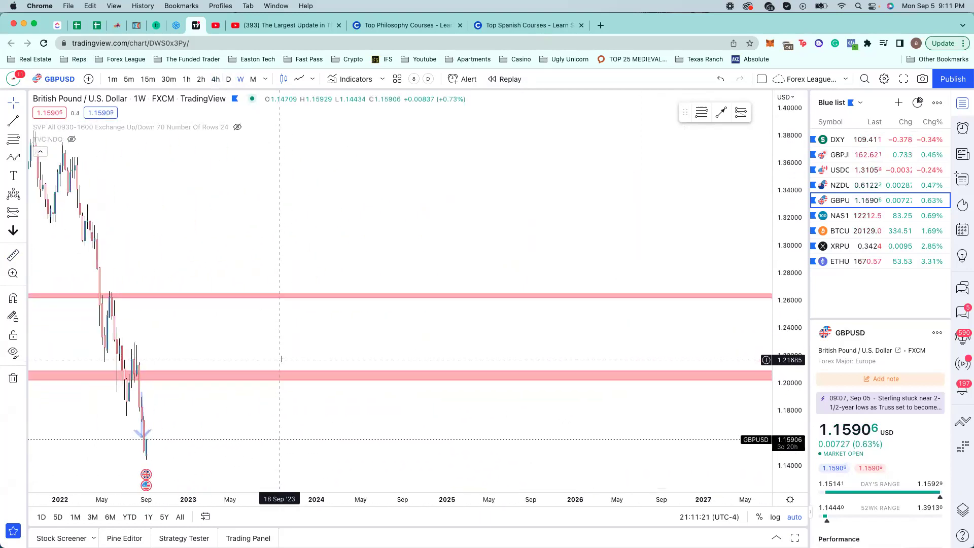
pyautogui.scroll(4, 341, 354)
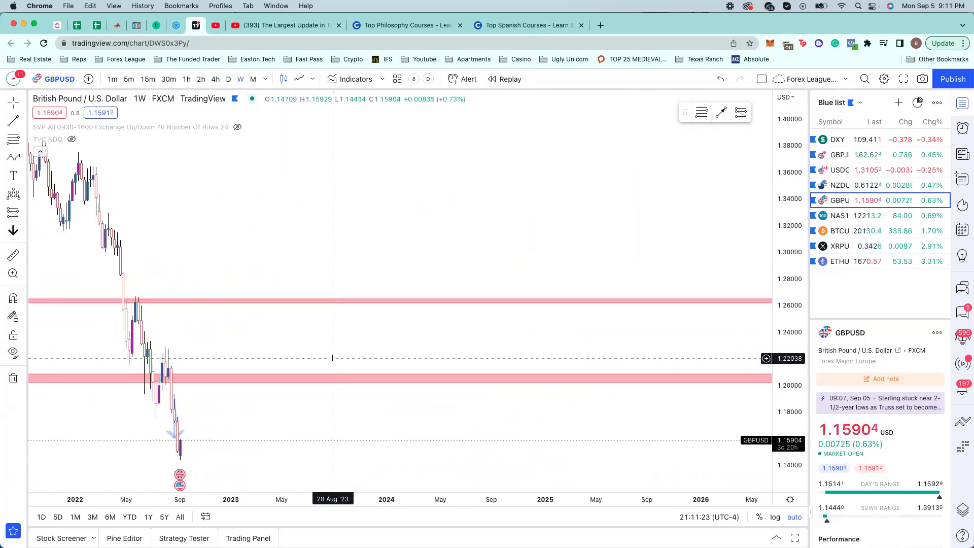
pyautogui.hscroll(-5, 349, 358)
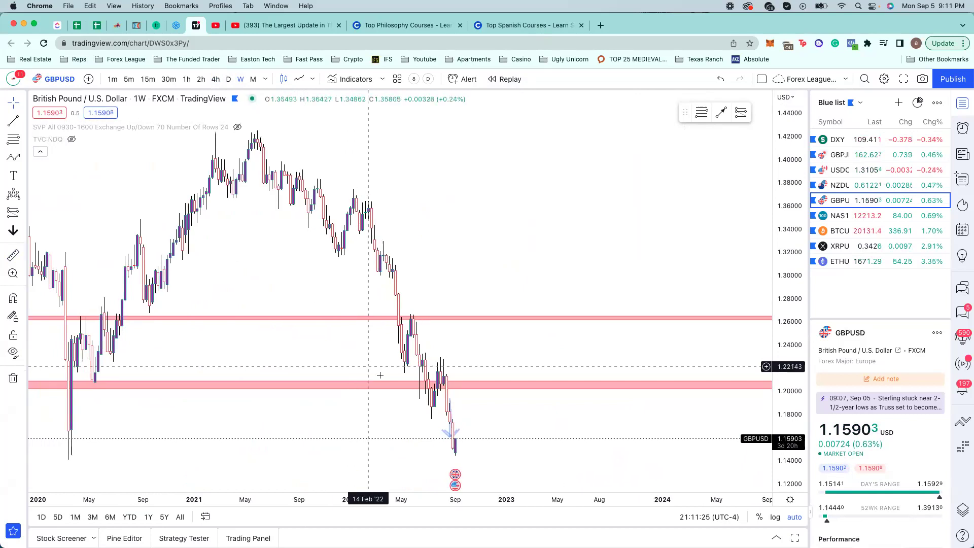
pyautogui.click(447, 435)
pyautogui.scroll(2, 441, 434)
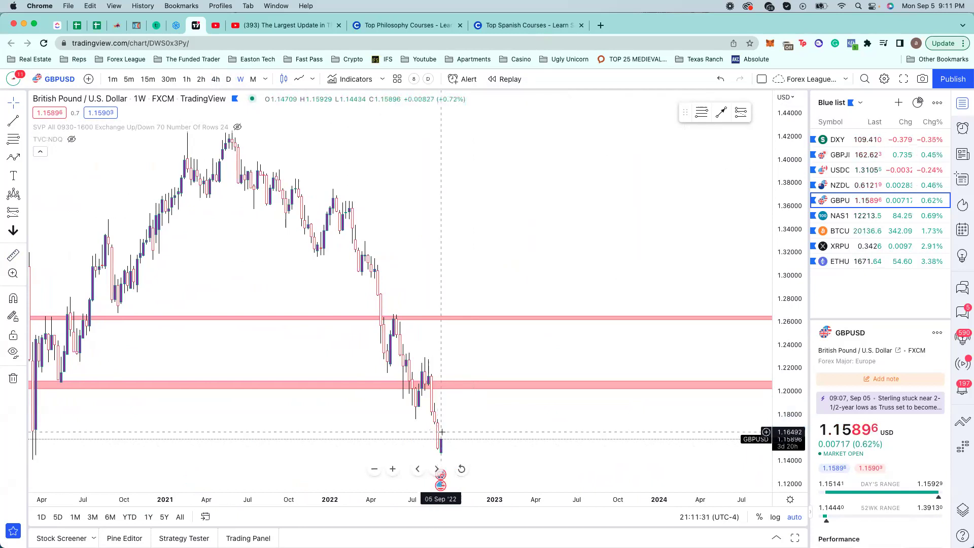
# - Examine the long-term weekly GBPUSD history back to the 1985 low at the horizontal line
pyautogui.scroll(-1, 442, 431)
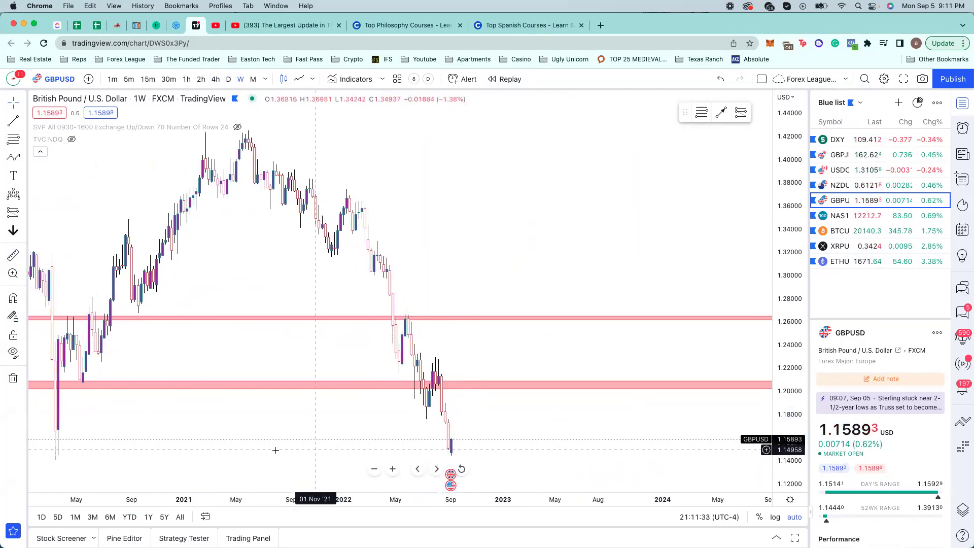
pyautogui.scroll(-10, 119, 440)
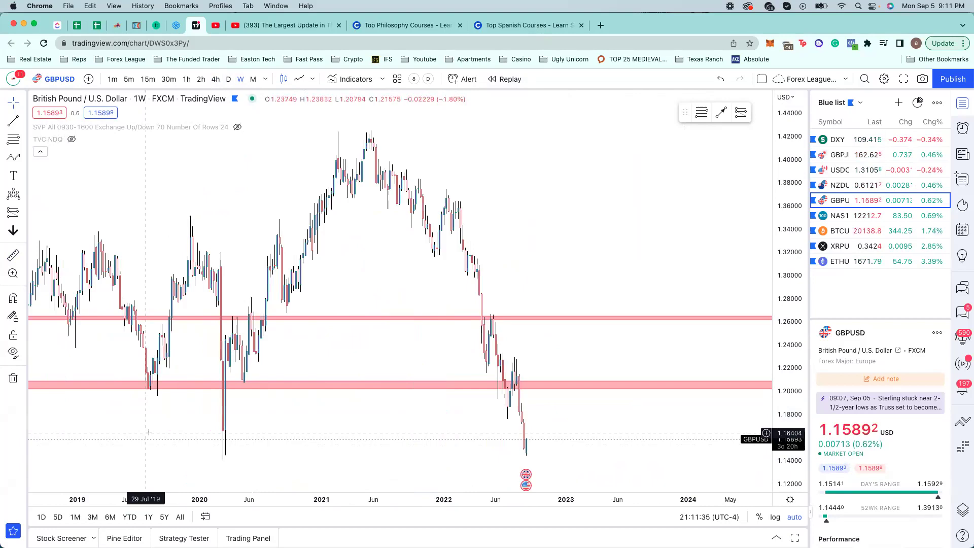
pyautogui.scroll(-8, 172, 432)
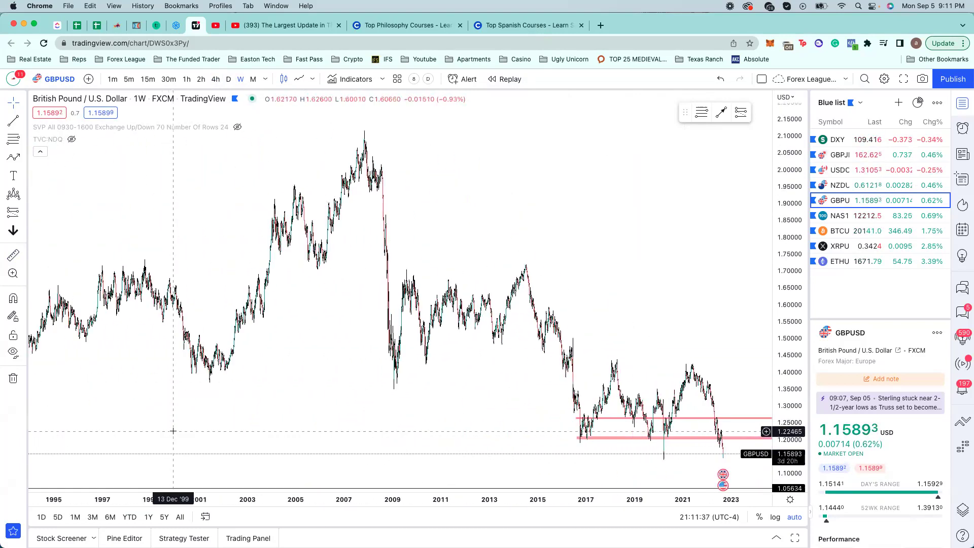
pyautogui.scroll(5, 173, 431)
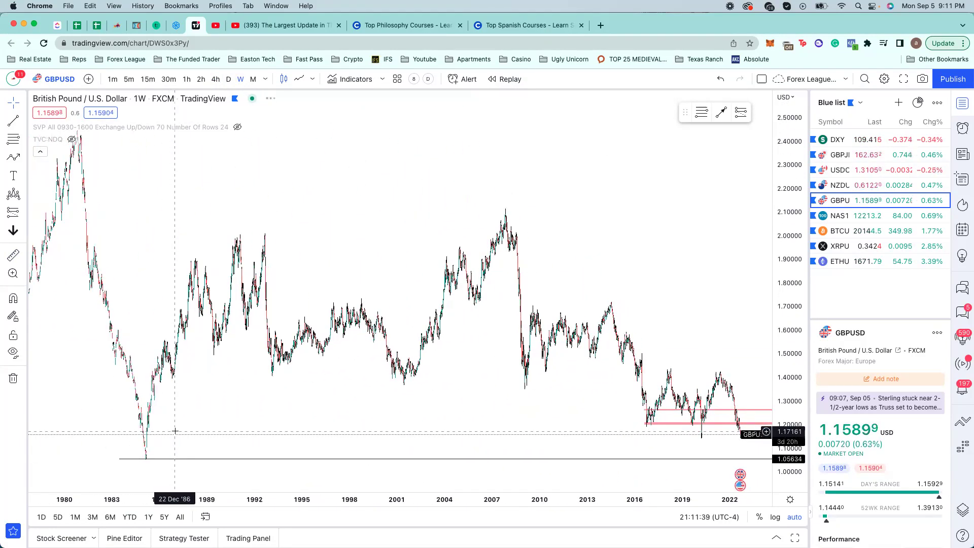
# - Examine the weekly GBPUSD candles around the 1985 low at the 1.05634 line up close
pyautogui.scroll(3, 67, 437)
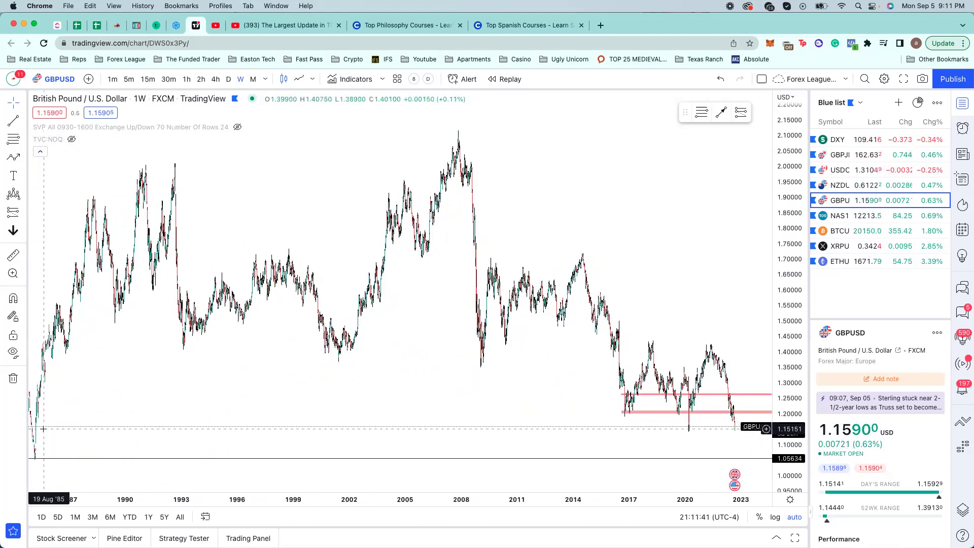
pyautogui.hscroll(-5, 96, 437)
pyautogui.hscroll(-5, 122, 435)
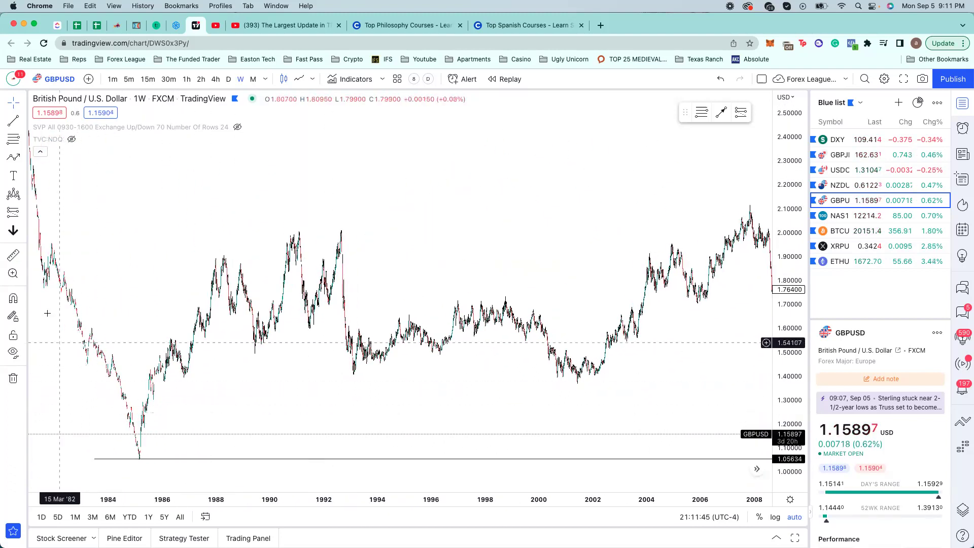
pyautogui.click(12, 273)
pyautogui.moveTo(84, 392); pyautogui.dragTo(194, 484)
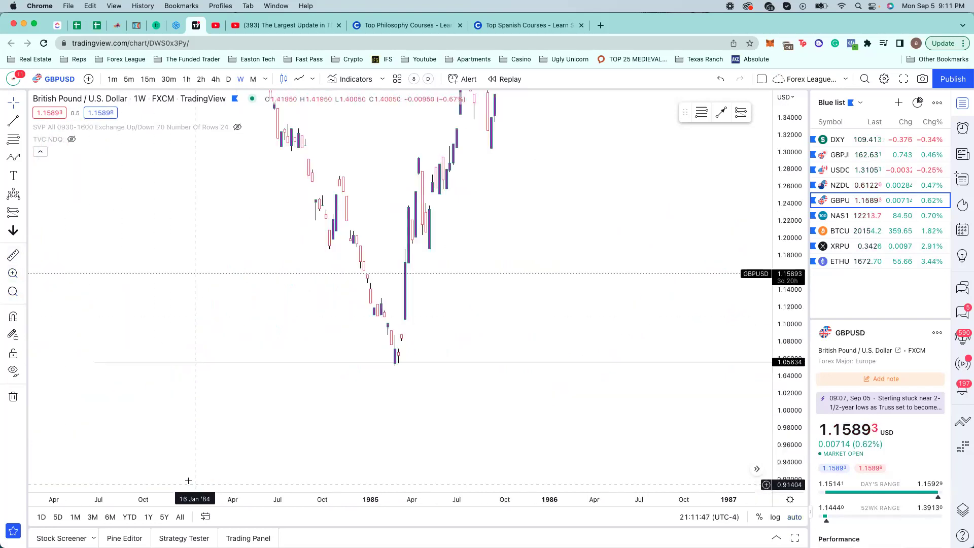
pyautogui.hscroll(5, 364, 370)
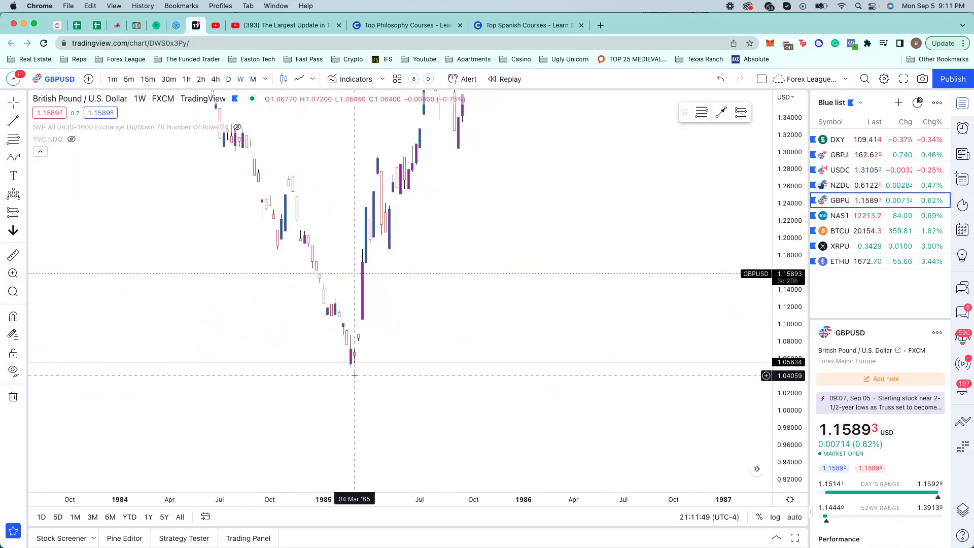
pyautogui.hscroll(2, 355, 372)
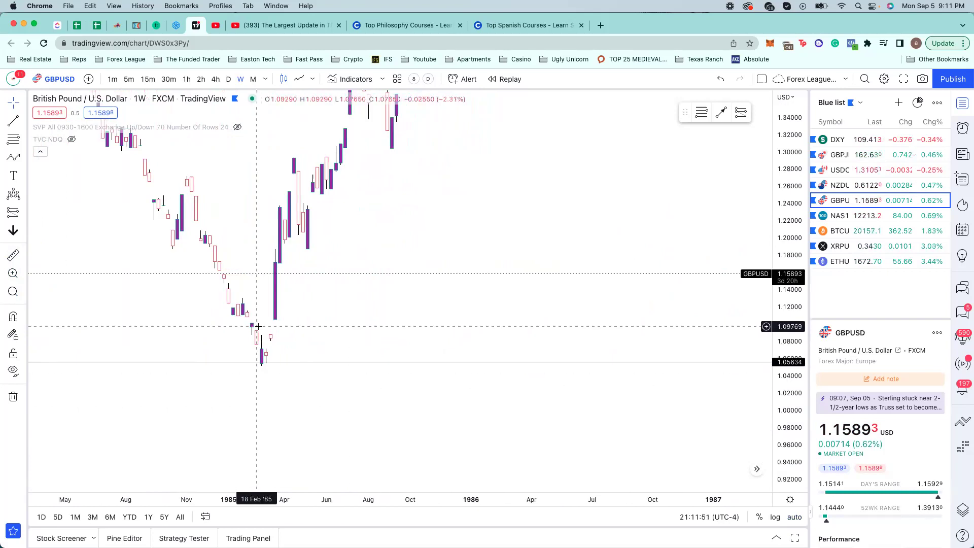
pyautogui.hscroll(2, 273, 323)
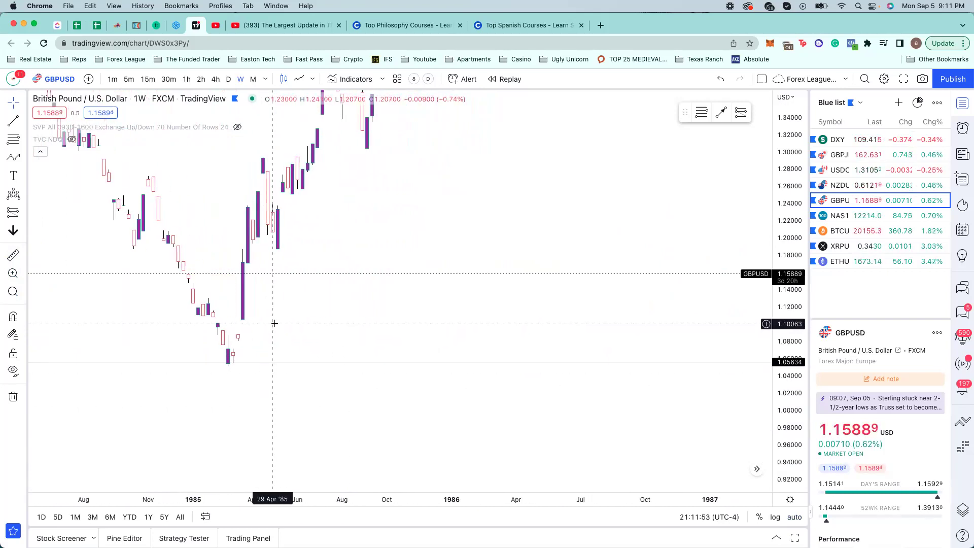
pyautogui.keyDown('shift'); pyautogui.click(248, 332); pyautogui.keyUp('shift')
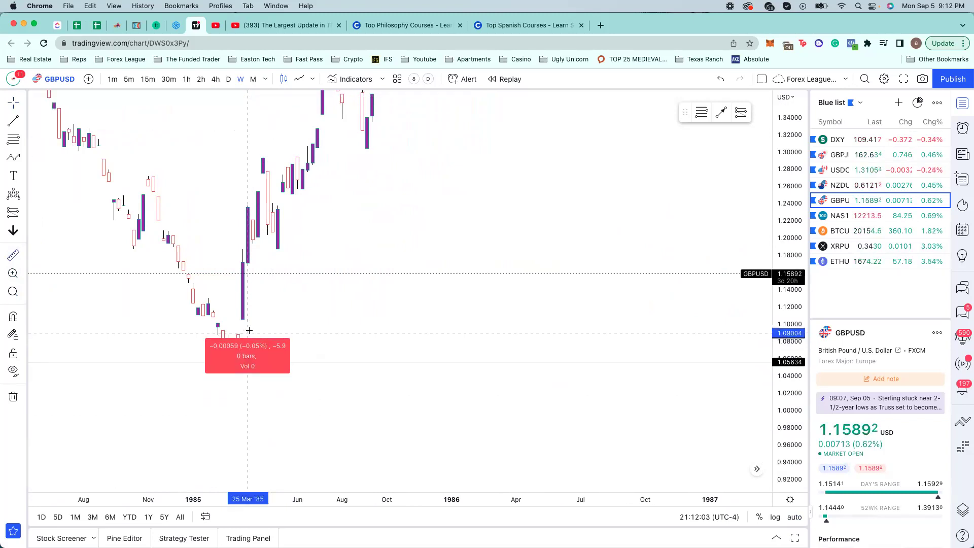
pyautogui.keyDown('shift'); pyautogui.click(256, 320); pyautogui.keyUp('shift')
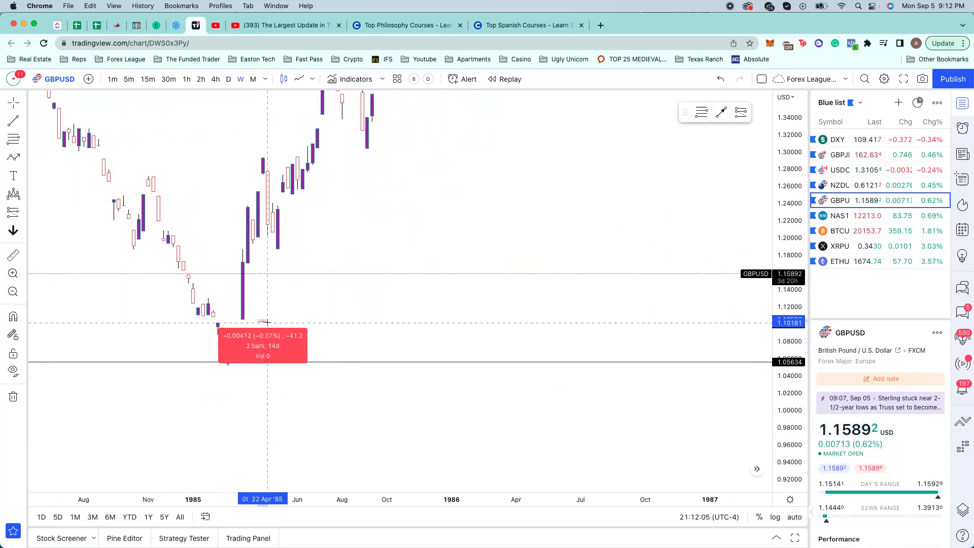
pyautogui.click(266, 328)
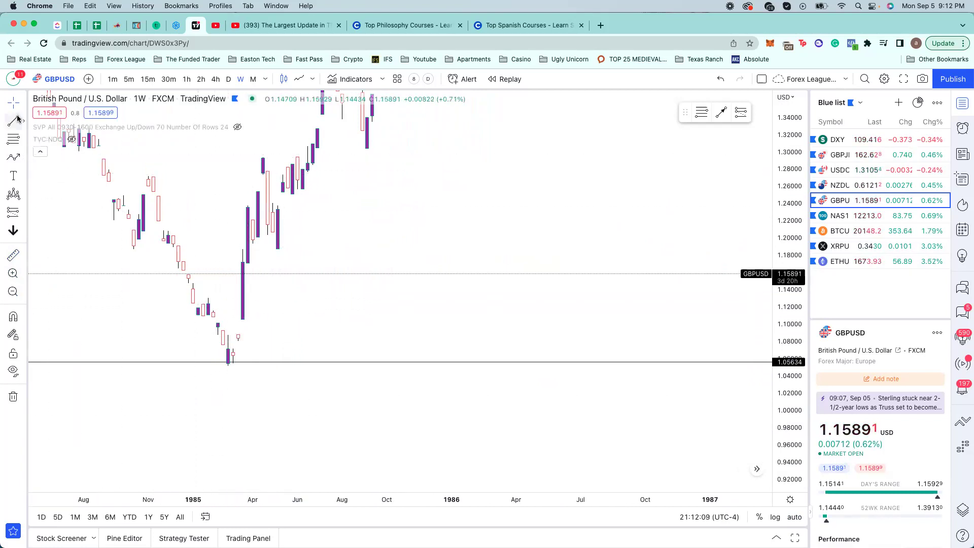
# - Draw a horizontal ray at about 1.12241 from the early 1985 candles just above the low
pyautogui.click(22, 120)
pyautogui.click(56, 263)
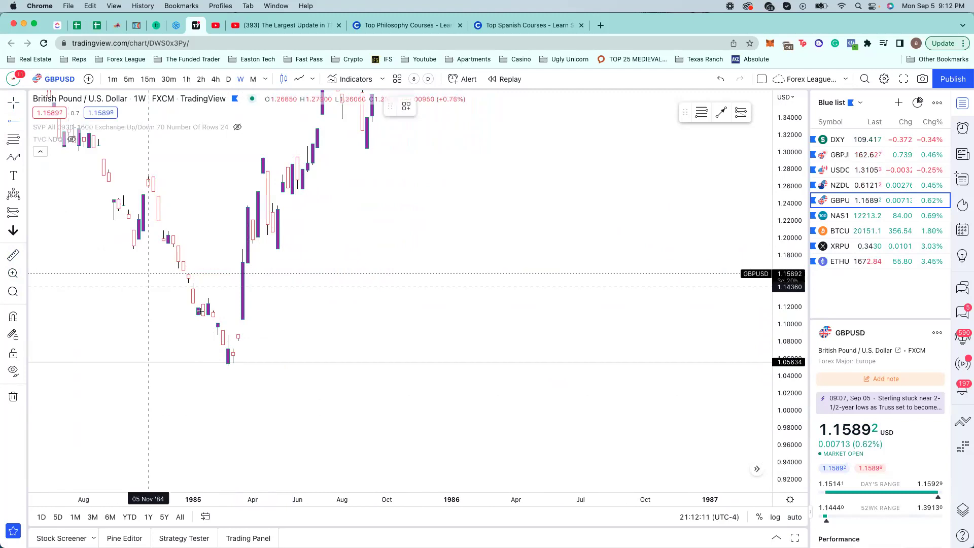
pyautogui.click(189, 306)
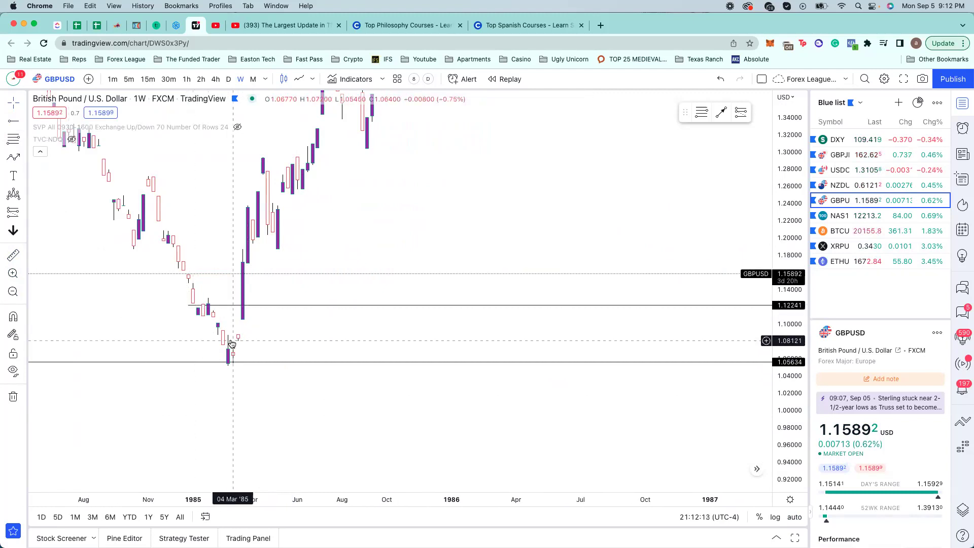
# - Cover the 1.12241 ray with a thin red rectangle zone below the latest weekly GBPUSD candles, and delete the ray
pyautogui.hscroll(-2, 303, 341)
pyautogui.scroll(-3, 303, 342)
pyautogui.hscroll(10, 364, 348)
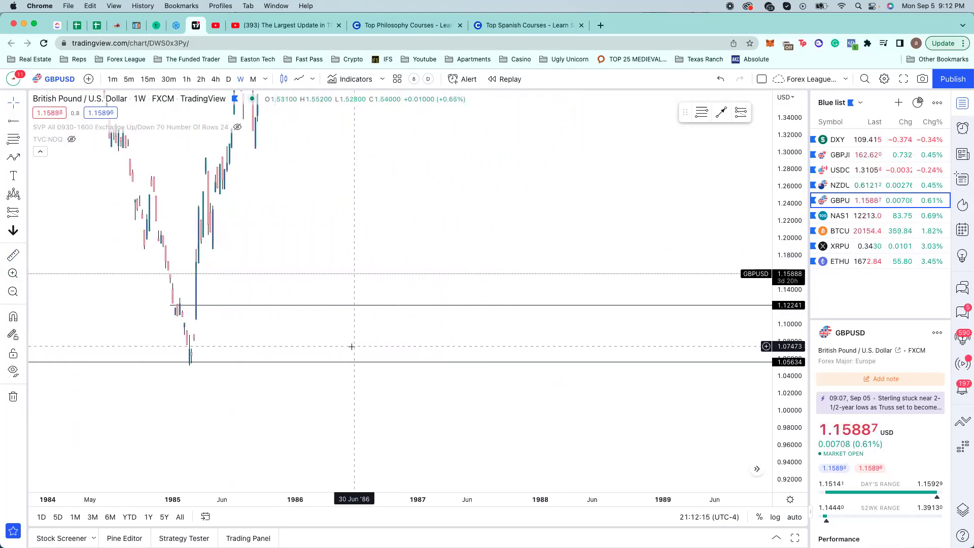
pyautogui.click(757, 470)
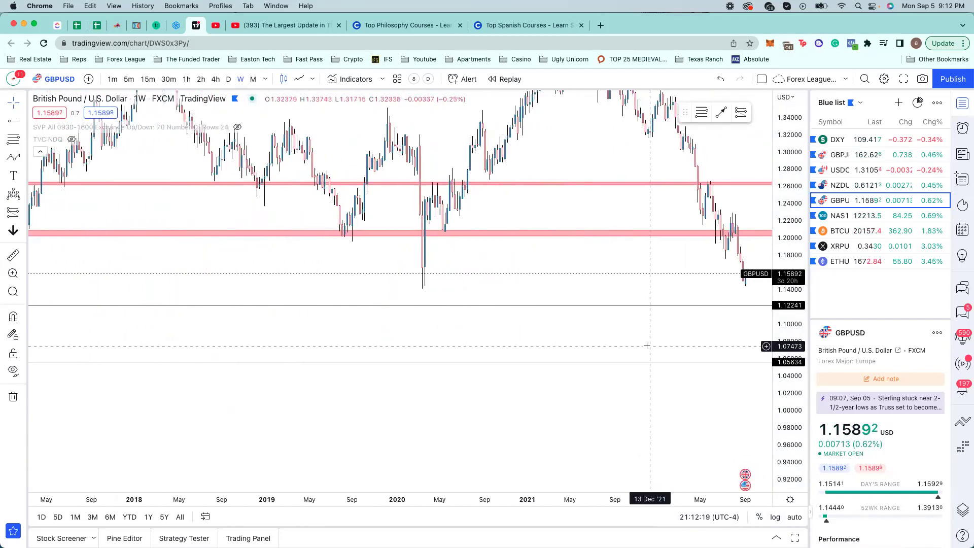
pyautogui.hscroll(8, 648, 345)
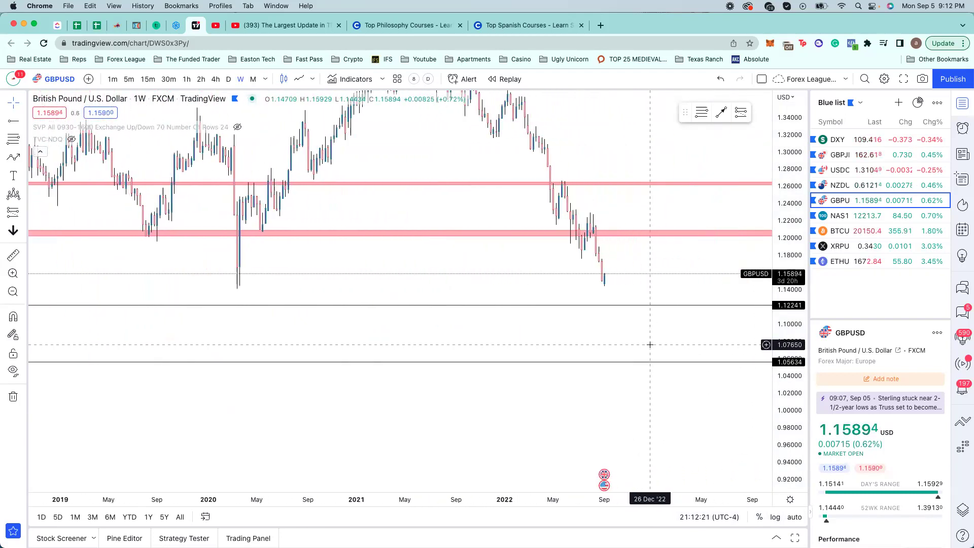
pyautogui.hscroll(2, 628, 327)
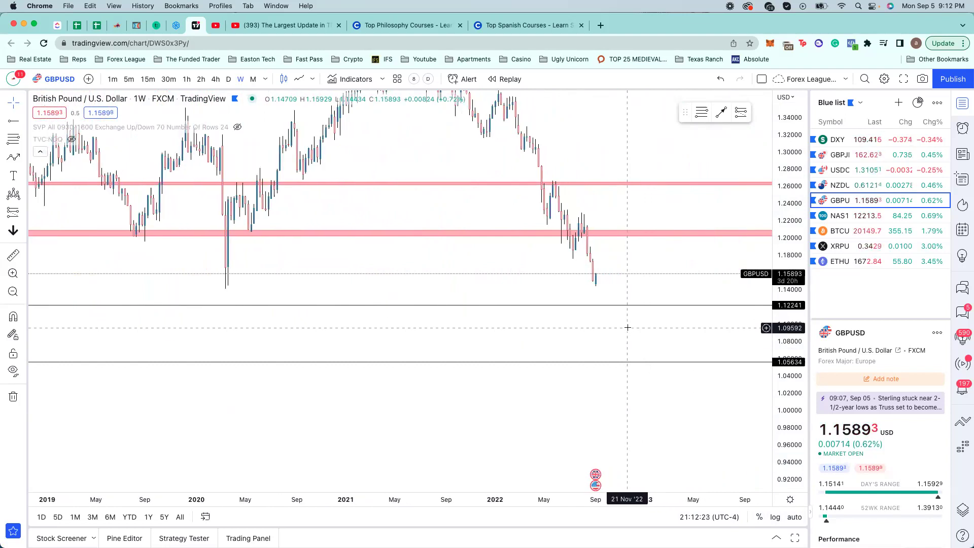
pyautogui.click(23, 177)
pyautogui.click(23, 158)
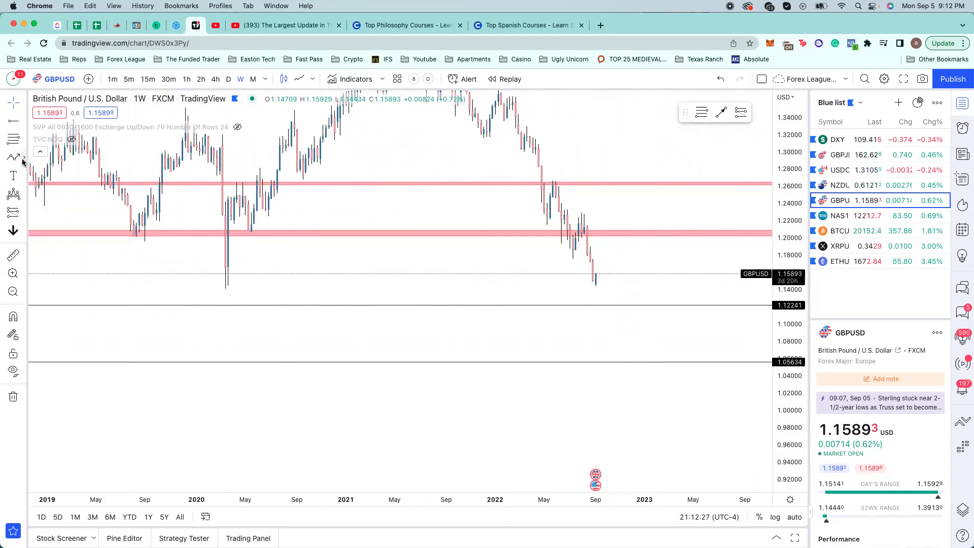
pyautogui.click(50, 199)
pyautogui.moveTo(28, 307); pyautogui.dragTo(32, 304)
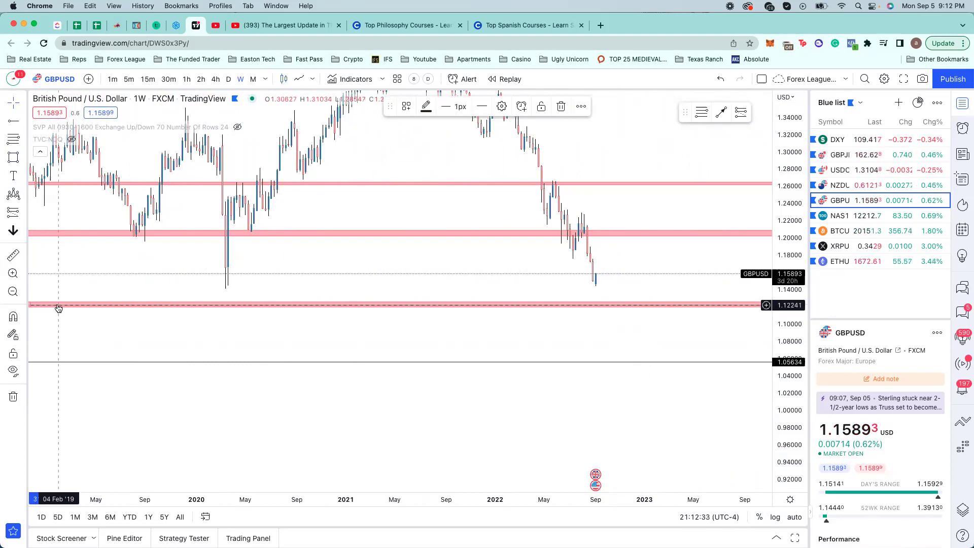
pyautogui.hscroll(-3, 66, 308)
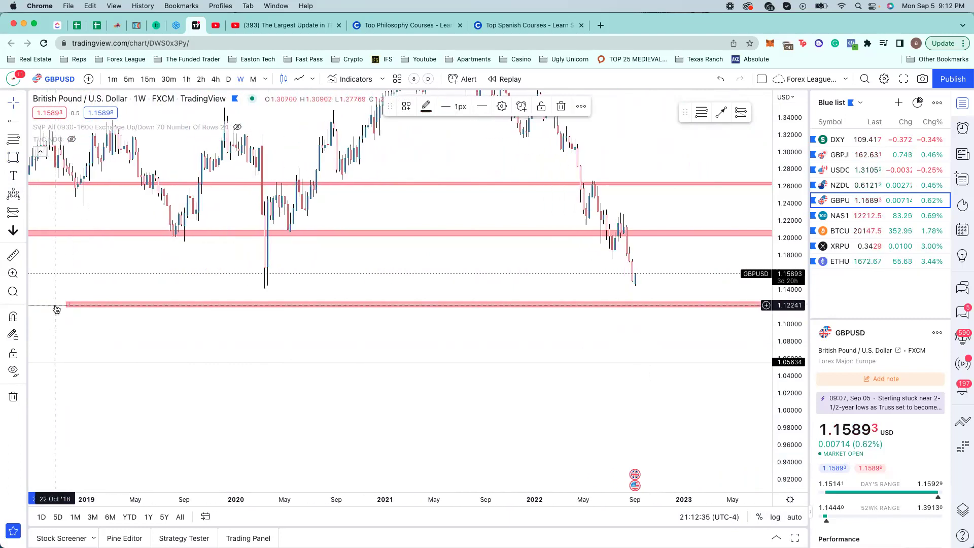
pyautogui.press('Escape')
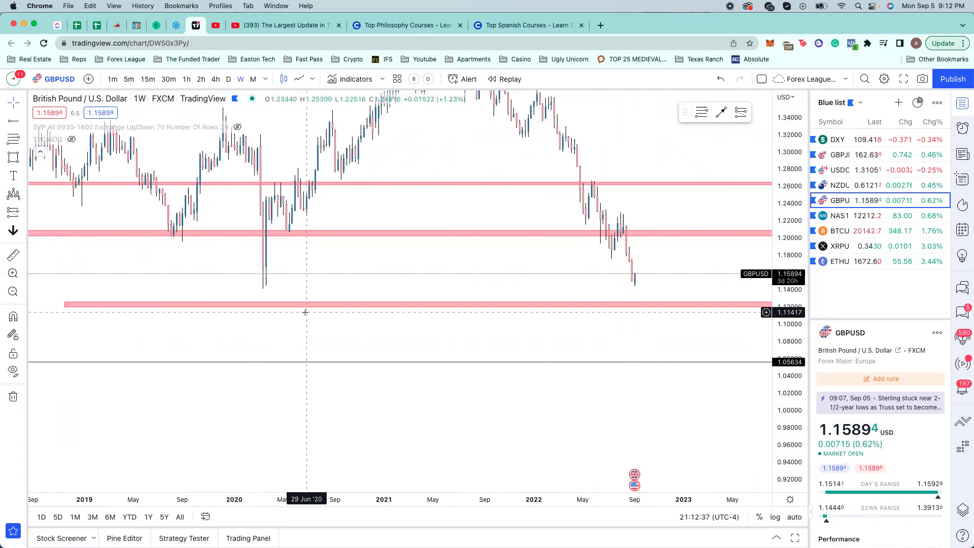
# - Switch GBPUSD to the 4-hour timeframe and set the price scale to fit the data automatically
pyautogui.hscroll(3, 305, 310)
pyautogui.hscroll(10, 305, 310)
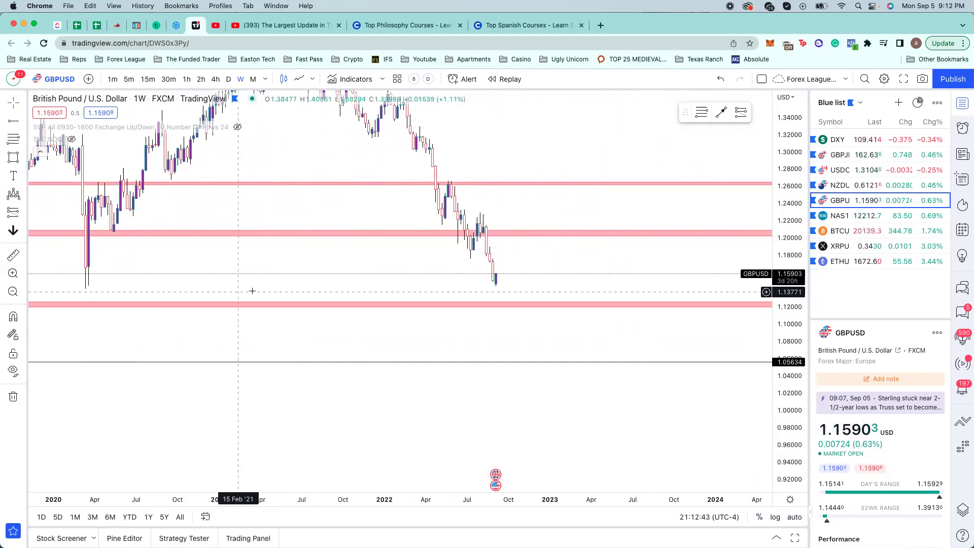
pyautogui.hscroll(3, 270, 285)
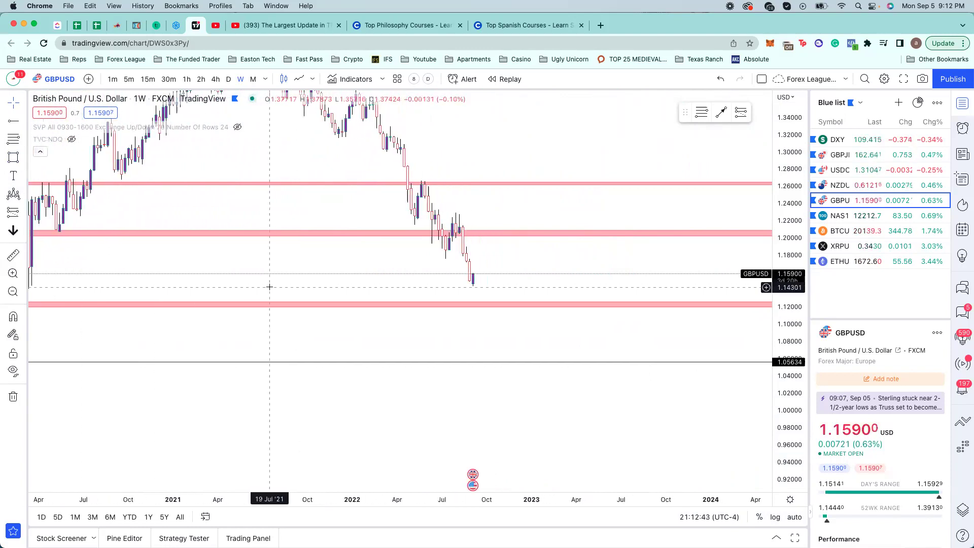
pyautogui.click(217, 79)
pyautogui.rightClick(798, 237)
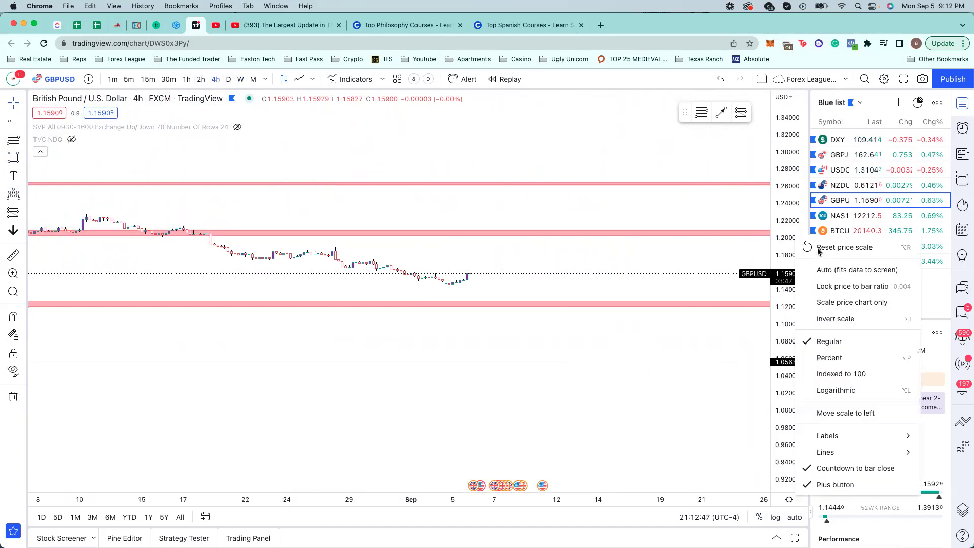
pyautogui.click(827, 272)
# - Draw horizontal rays at about 1.16511 and 1.17410 from the late-August lows of the 4-hour decline
pyautogui.scroll(-3, 355, 330)
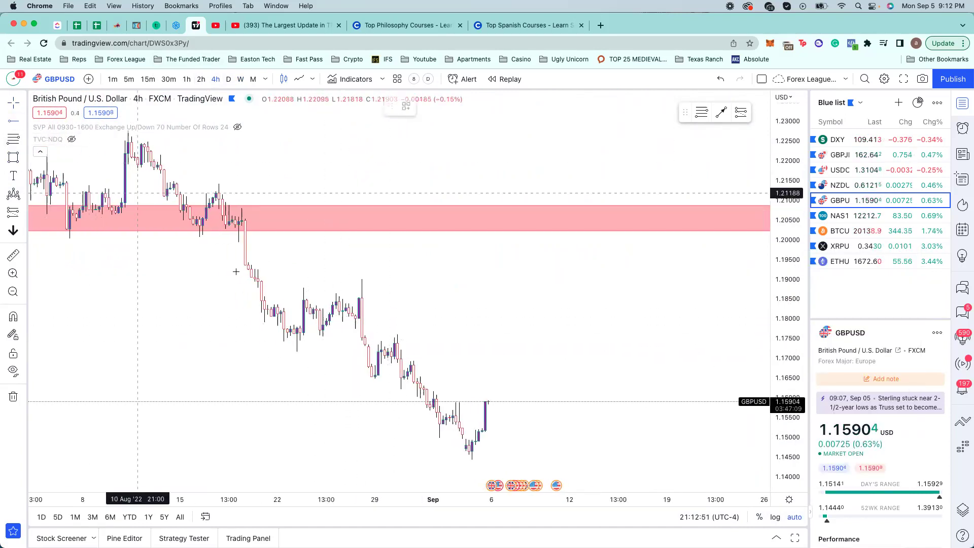
pyautogui.click(343, 377)
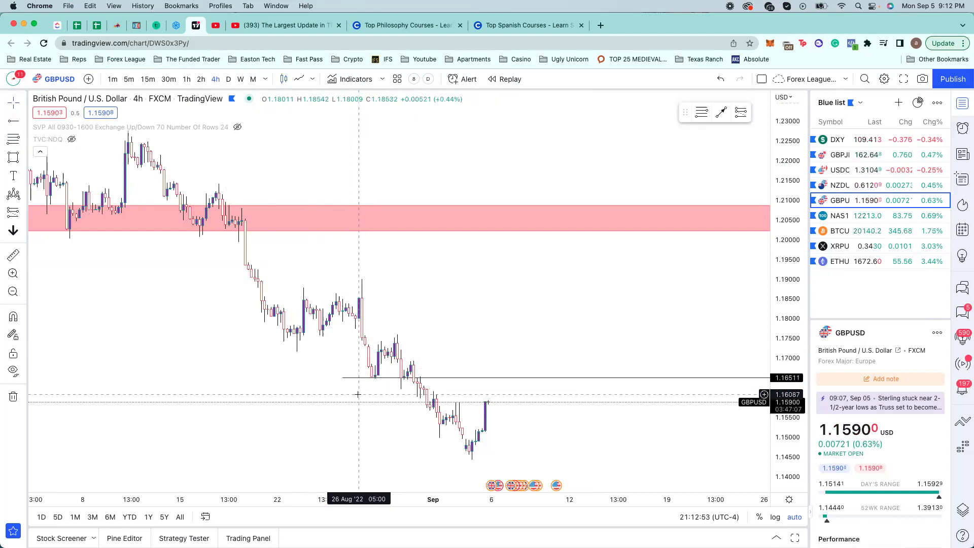
pyautogui.hscroll(3, 355, 388)
pyautogui.hotkey('alt', 'j')
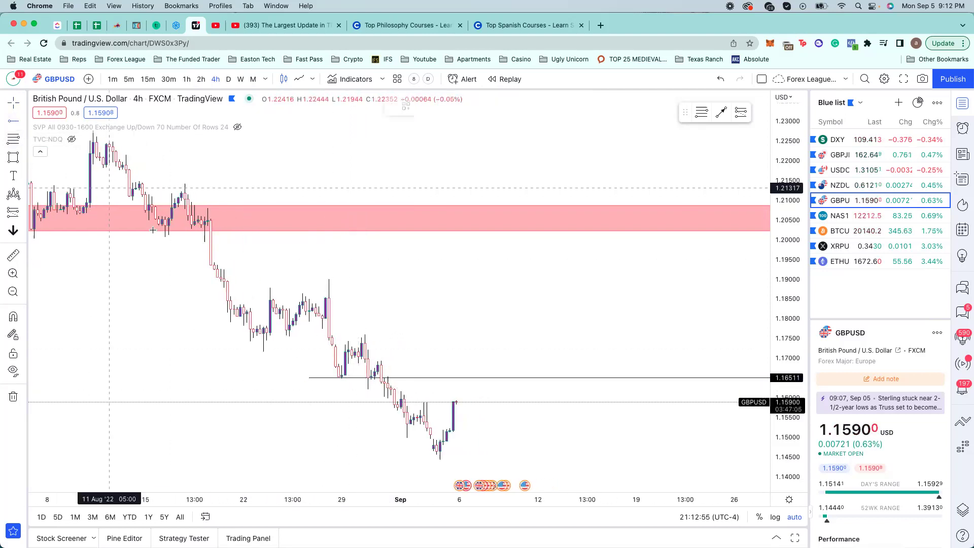
pyautogui.click(243, 342)
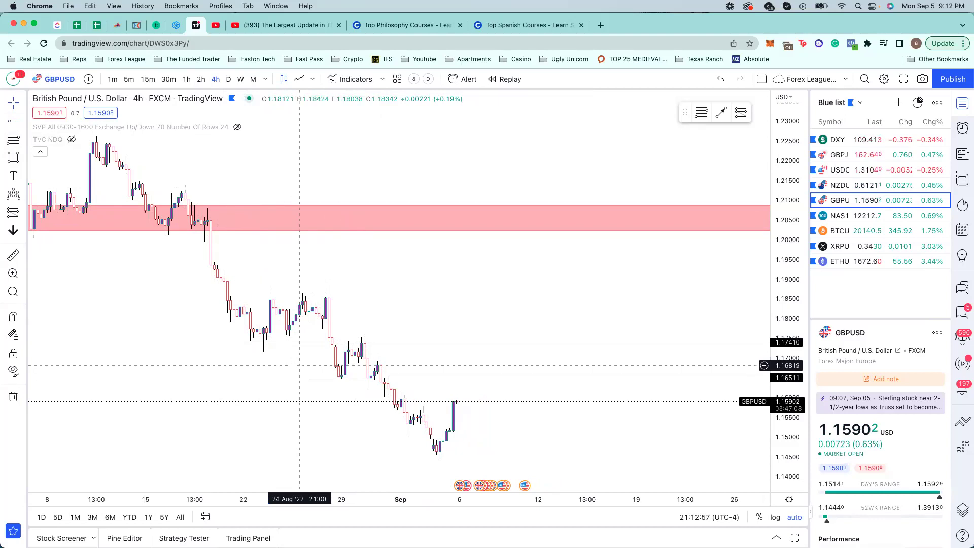
# - Place a short position right of the latest candle with its entry at about 1.17397 and stop at about 1.18040
pyautogui.click(22, 214)
pyautogui.click(77, 231)
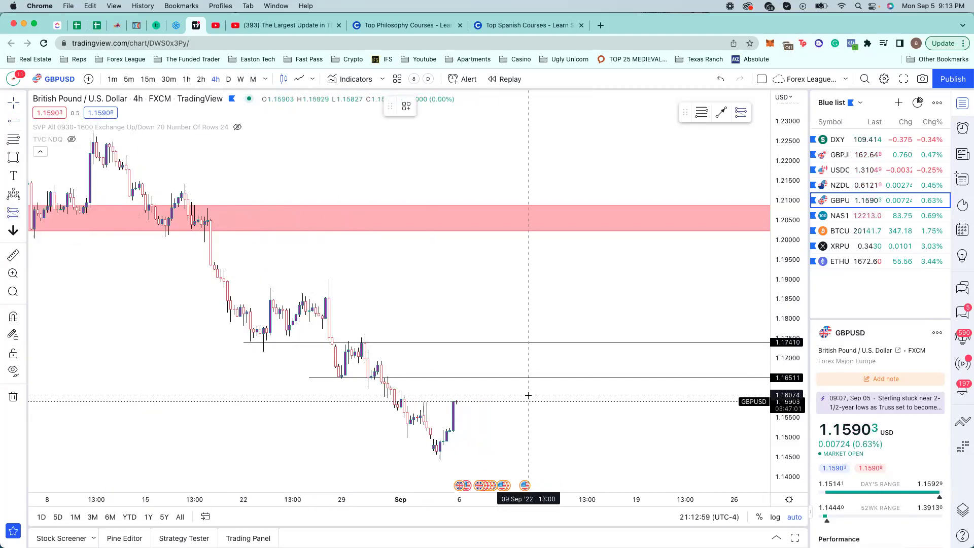
pyautogui.click(460, 378)
pyautogui.moveTo(475, 383); pyautogui.dragTo(468, 344)
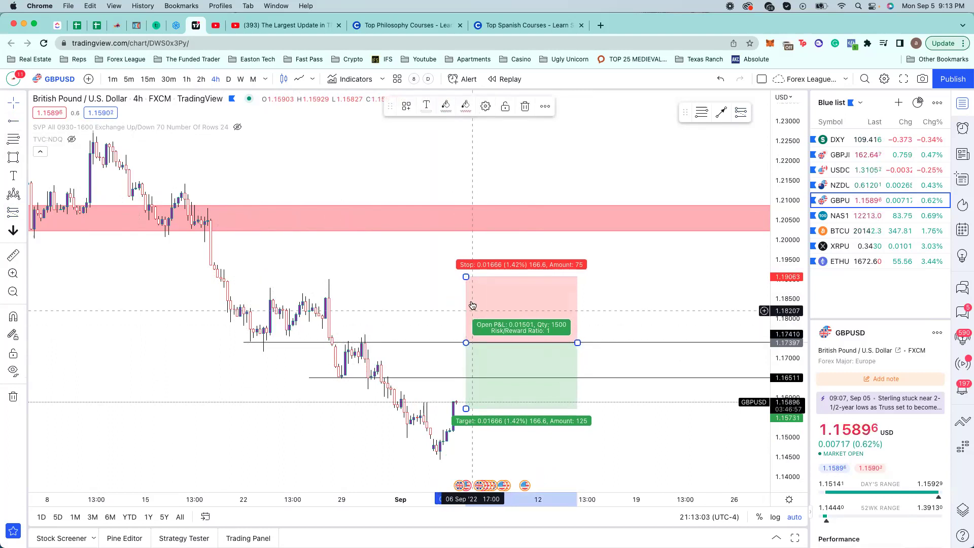
pyautogui.moveTo(465, 276); pyautogui.dragTo(471, 318)
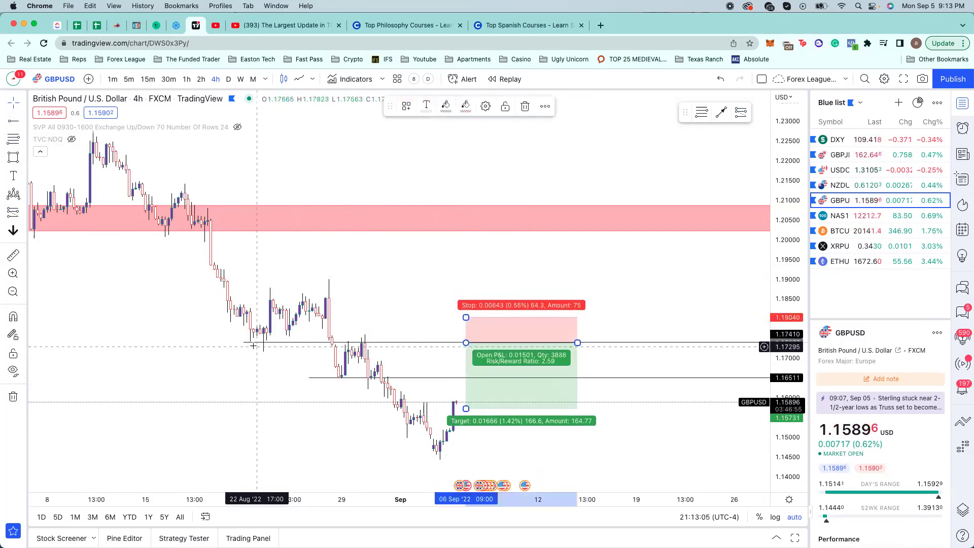
# - Extend the short position's target down to the lower red zone at about 1.12608 and raise its stop to about 1.18362
pyautogui.moveTo(477, 409); pyautogui.dragTo(475, 423)
pyautogui.moveTo(781, 361); pyautogui.dragTo(778, 380)
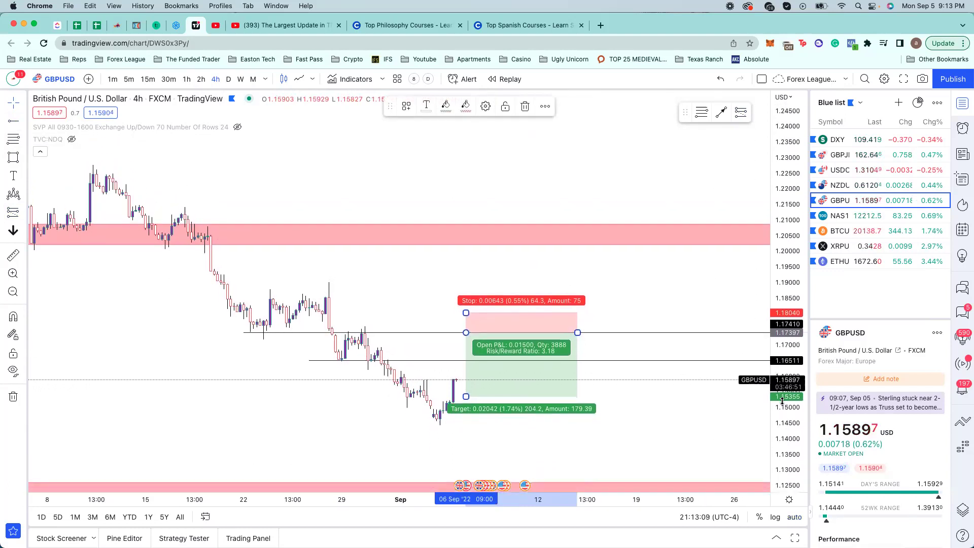
pyautogui.moveTo(465, 396); pyautogui.dragTo(483, 480)
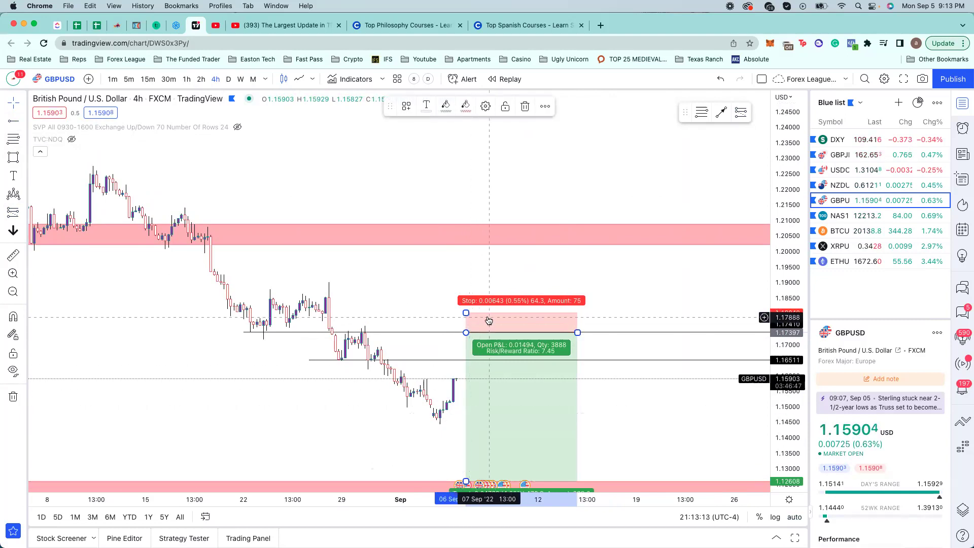
pyautogui.moveTo(467, 312)
pyautogui.mouseDown()
pyautogui.moveTo(470, 281)
pyautogui.moveTo(469, 306)
pyautogui.mouseUp()
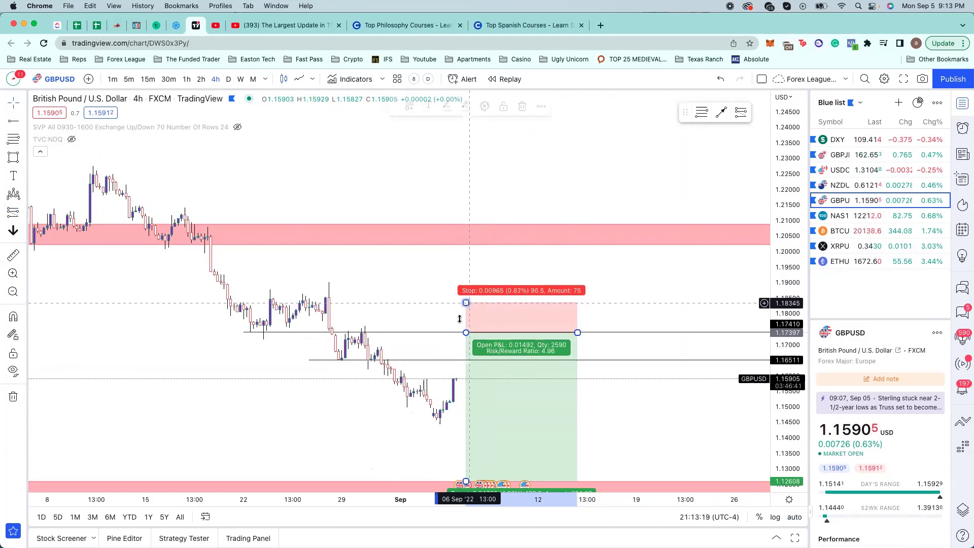
# - Draw a GBPUSD path from the latest candle up to the 1.16511 ray and down to the lower red zone at about 1.126
pyautogui.click(23, 158)
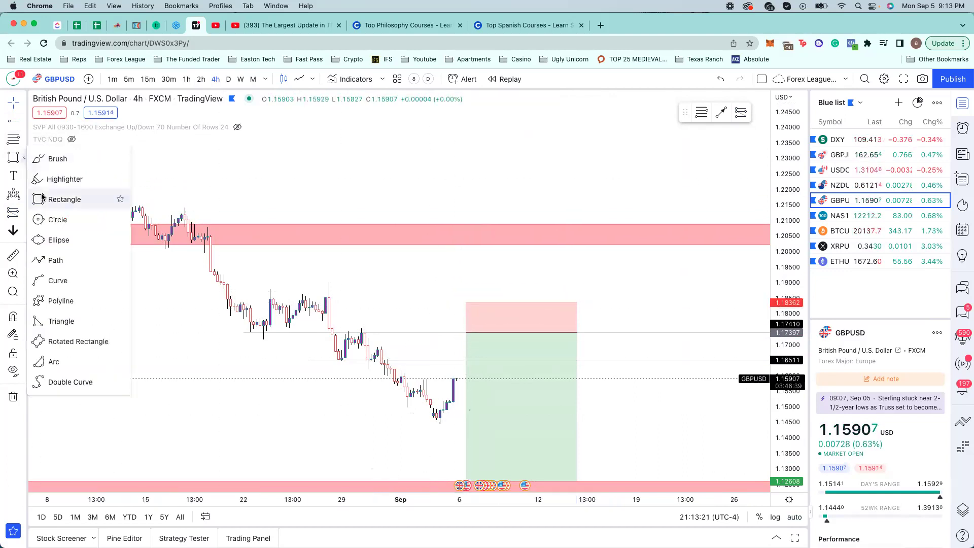
pyautogui.click(53, 260)
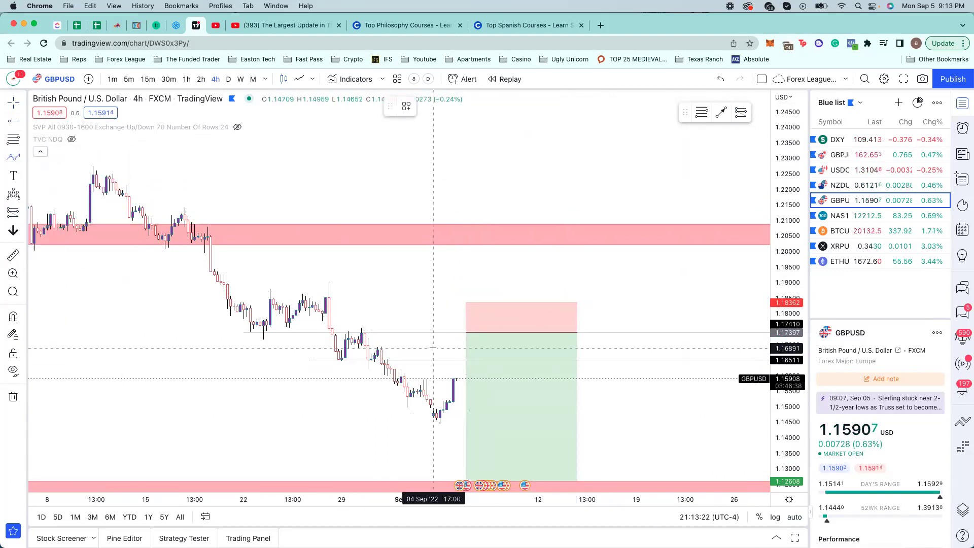
pyautogui.click(463, 359)
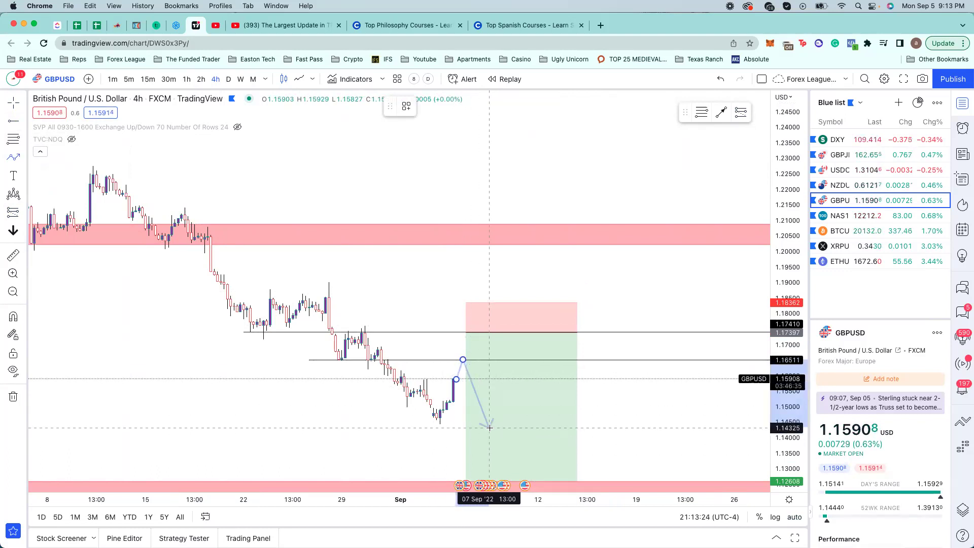
pyautogui.doubleClick(506, 480)
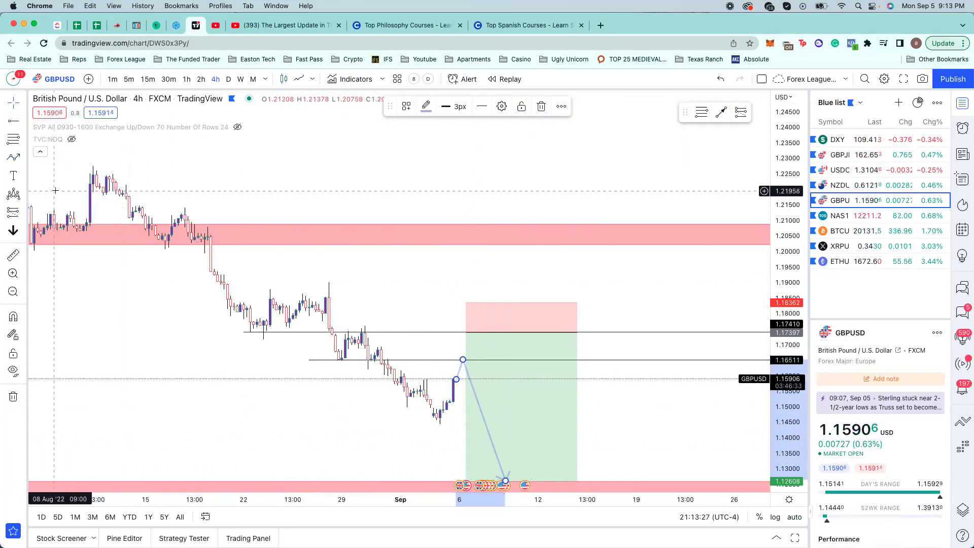
# - Draw a second path from the latest candle up to the short entry at about 1.174 and down to about 1.126
pyautogui.click(10, 158)
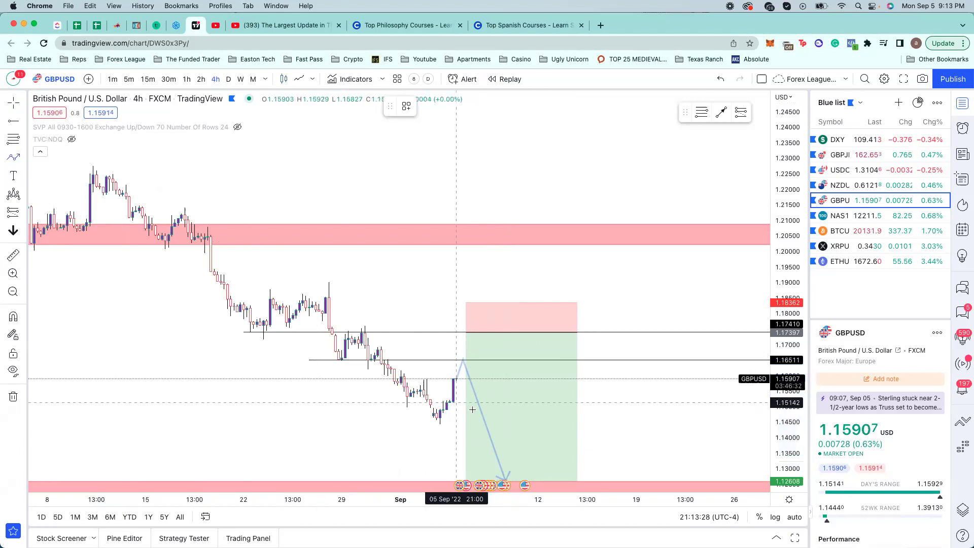
pyautogui.click(456, 379)
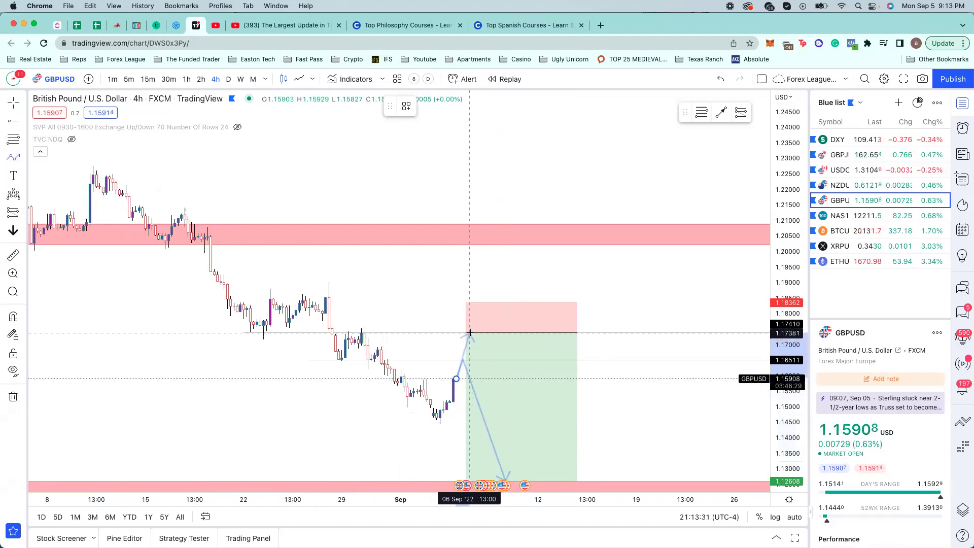
pyautogui.click(469, 333)
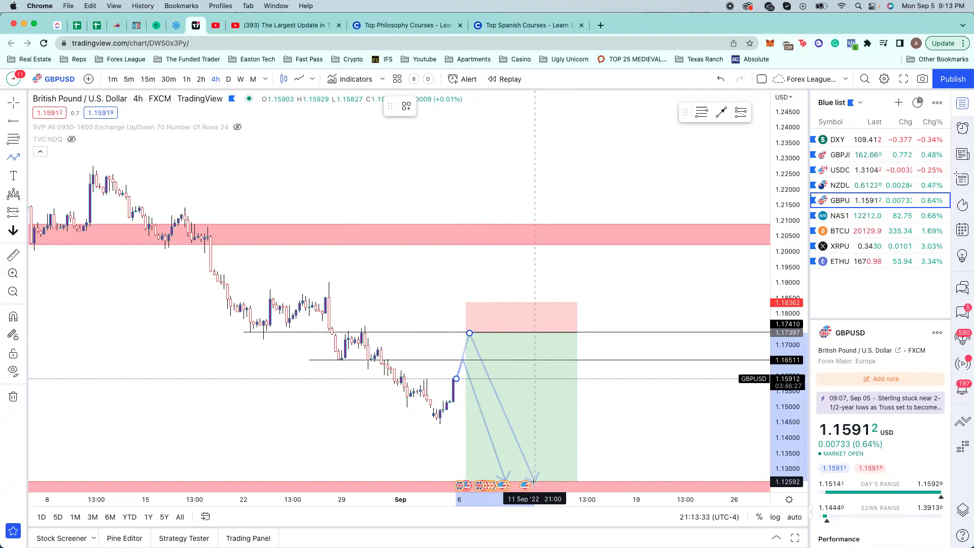
pyautogui.doubleClick(535, 482)
pyautogui.click(485, 467)
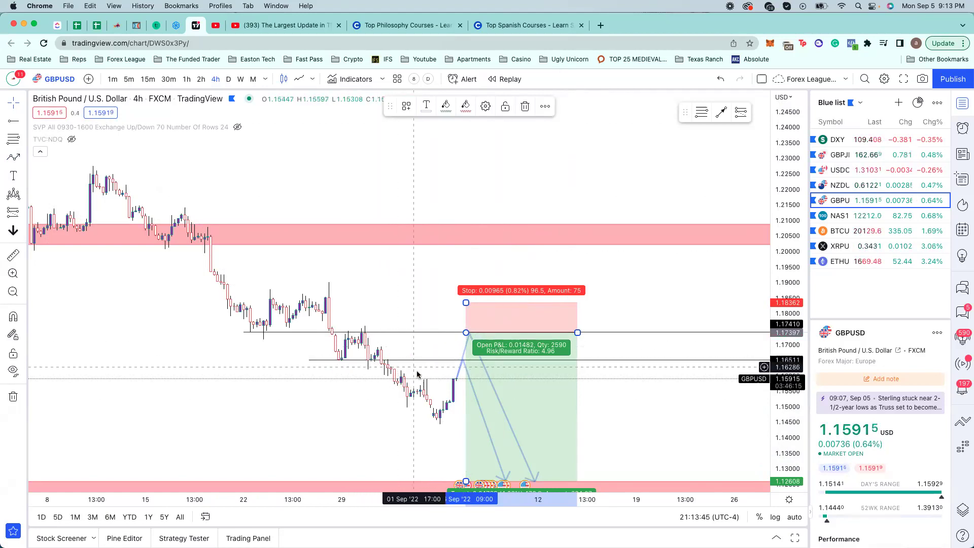
pyautogui.click(449, 395)
# - Move GBPUSD directly below GBPJPY in the watchlist and bring up the 4-hour GBPJPY chart
pyautogui.moveTo(865, 204); pyautogui.dragTo(852, 171)
pyautogui.click(848, 155)
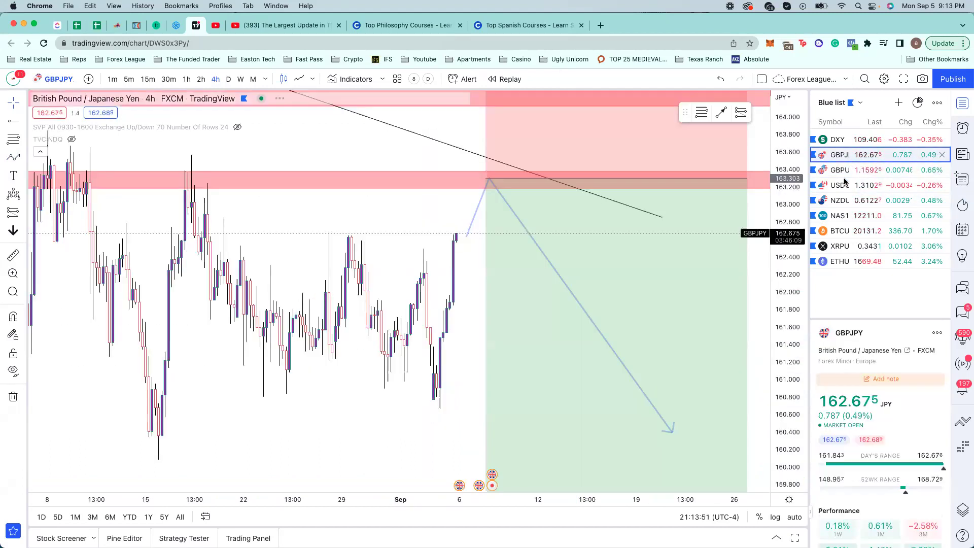
pyautogui.scroll(-5, 634, 276)
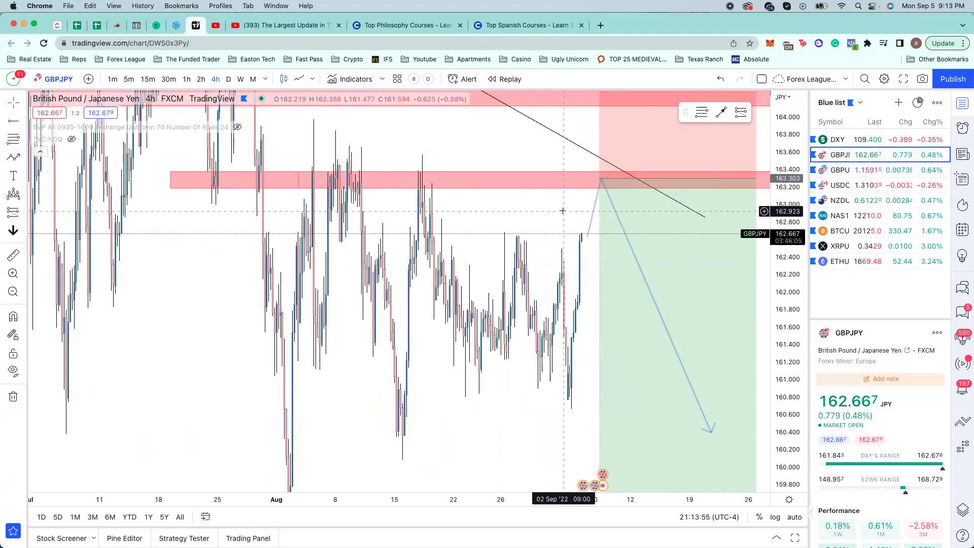
# - Compare the 4-hour DXY and GBPUSD charts, and review the marked setups on USDCAD and NZDUSD
pyautogui.click(838, 167)
pyautogui.click(853, 142)
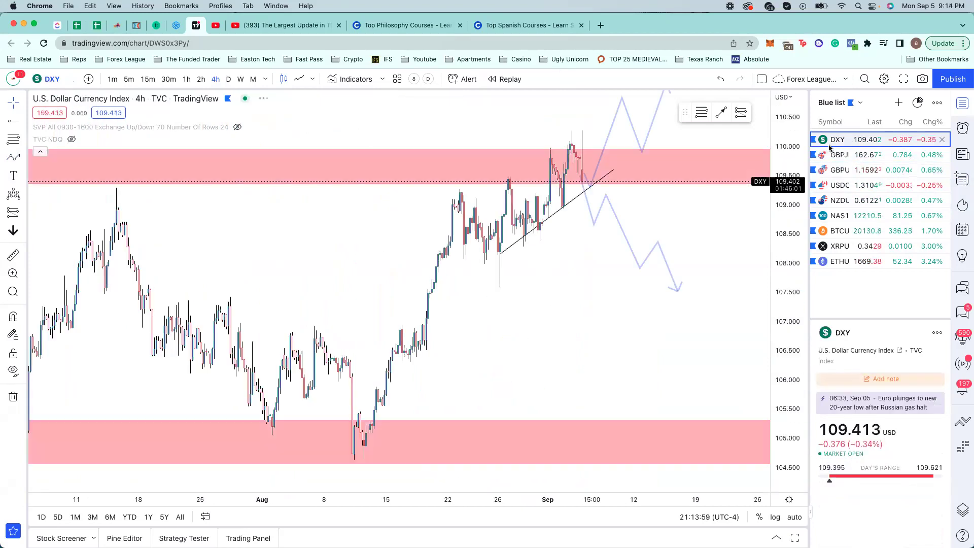
pyautogui.click(844, 169)
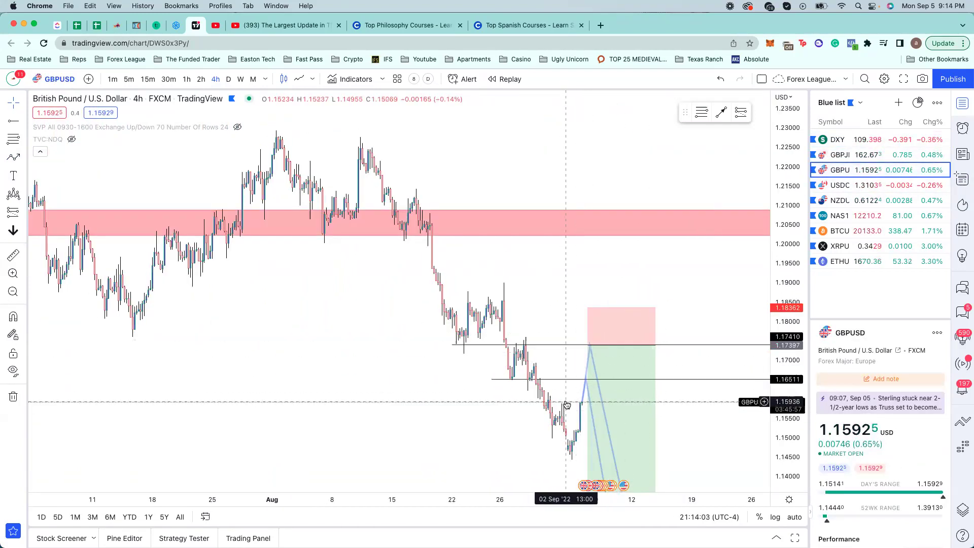
pyautogui.moveTo(567, 404); pyautogui.dragTo(610, 345)
pyautogui.click(597, 350)
pyautogui.press('Up')
pyautogui.press('Up')
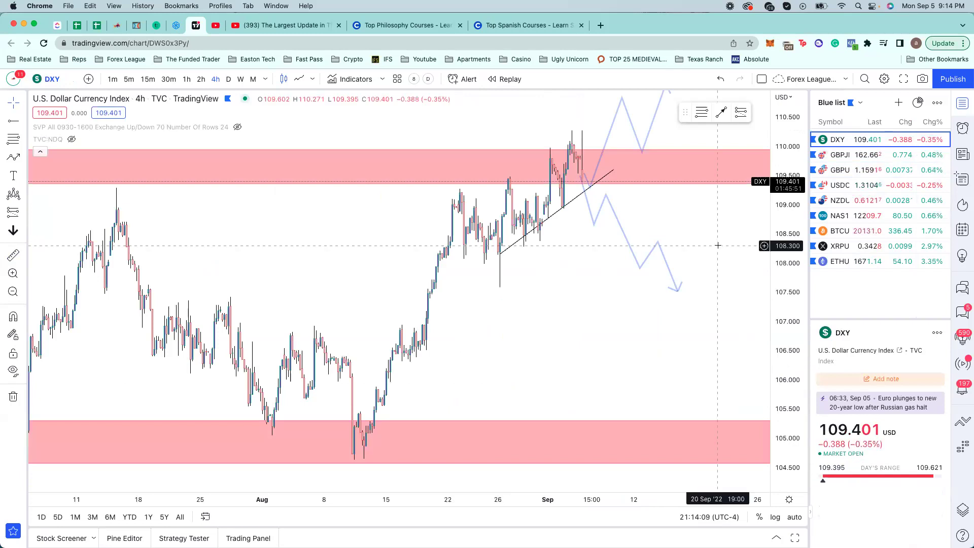
pyautogui.moveTo(584, 177)
pyautogui.mouseDown()
pyautogui.moveTo(626, 234)
pyautogui.moveTo(665, 91)
pyautogui.moveTo(659, 214)
pyautogui.moveTo(689, 214)
pyautogui.mouseUp()
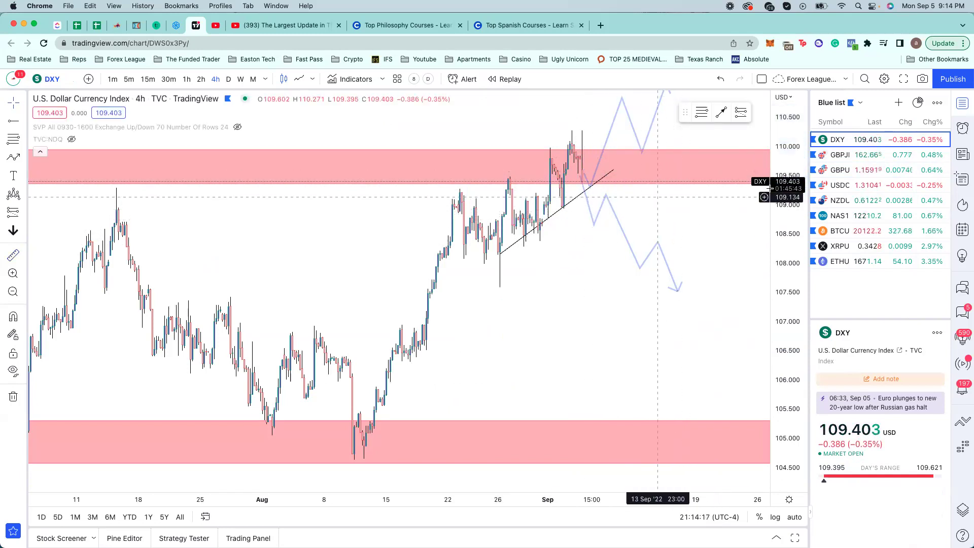
pyautogui.click(835, 170)
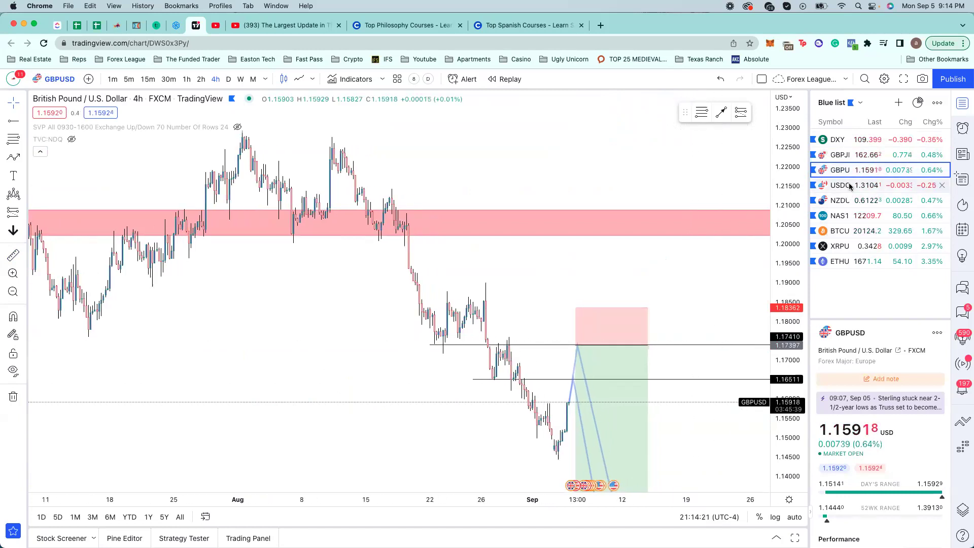
pyautogui.click(850, 186)
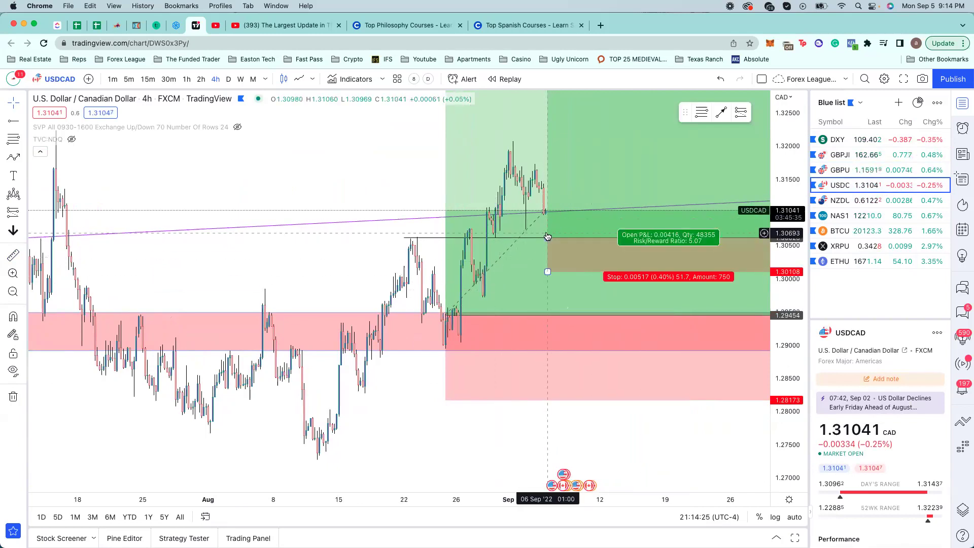
pyautogui.click(851, 207)
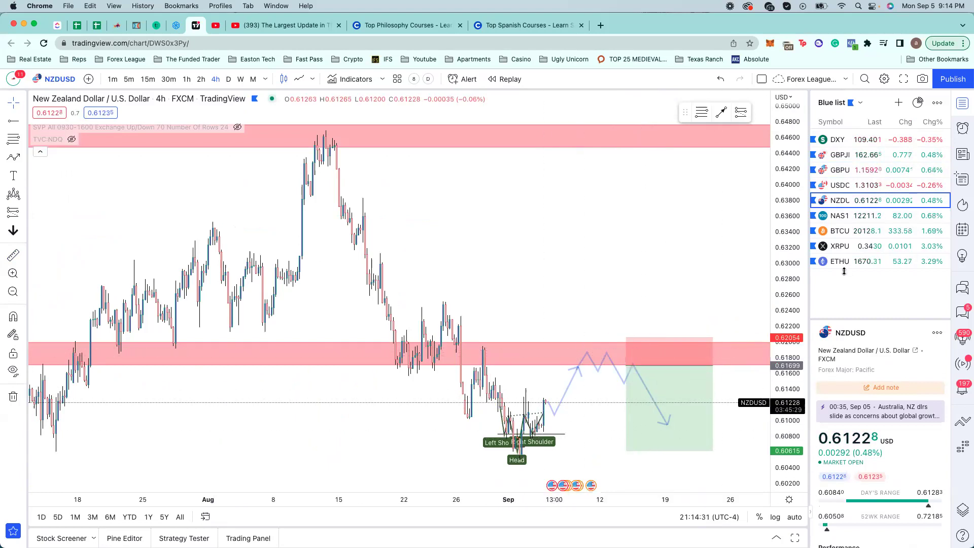
# - Open NAS100 on the weekly timeframe and set its price scale to fit the data automatically
pyautogui.click(849, 216)
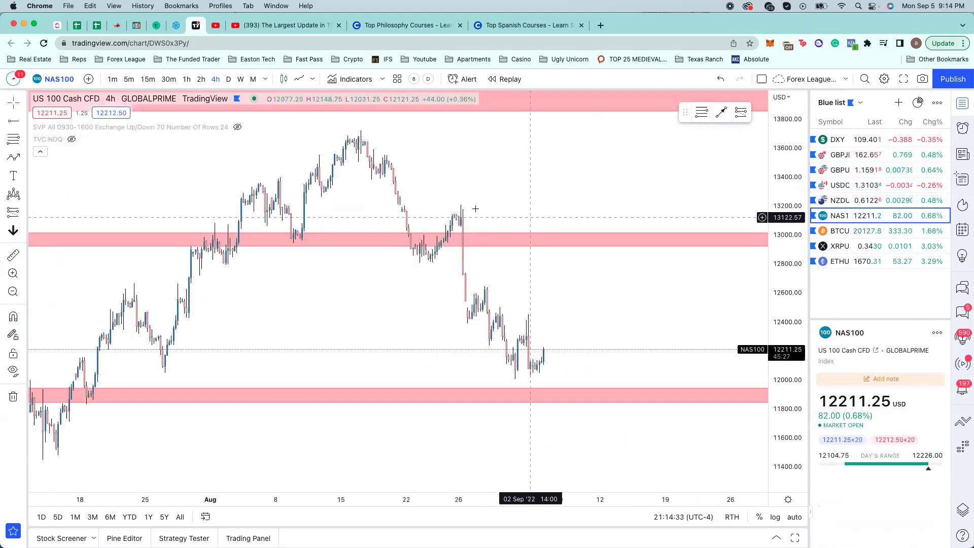
pyautogui.click(240, 80)
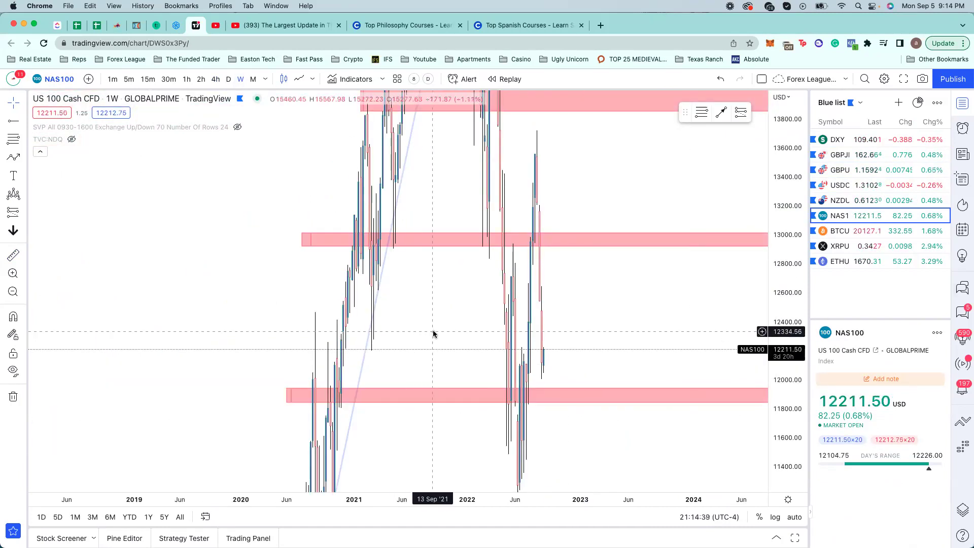
pyautogui.scroll(2, 436, 333)
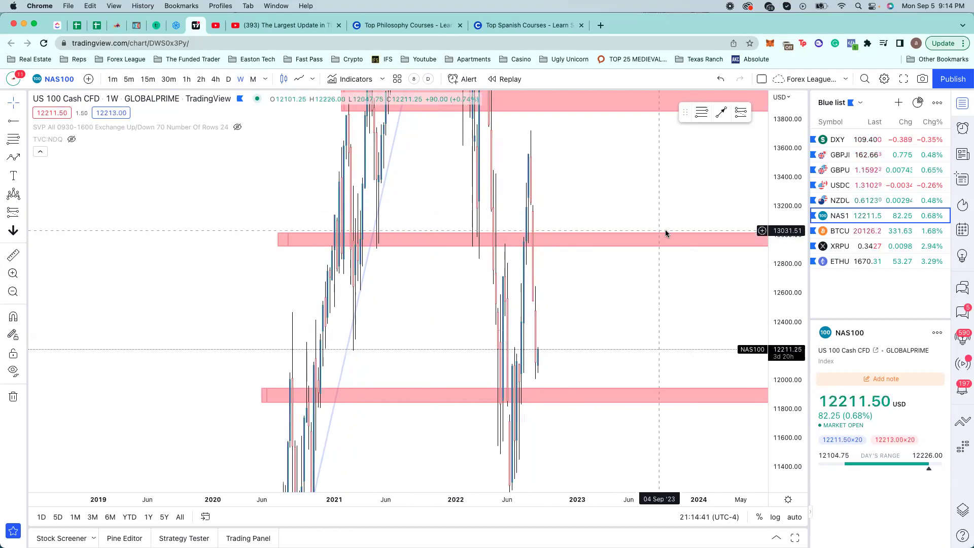
pyautogui.rightClick(782, 240)
pyautogui.click(802, 269)
pyautogui.scroll(3, 490, 261)
pyautogui.scroll(3, 421, 261)
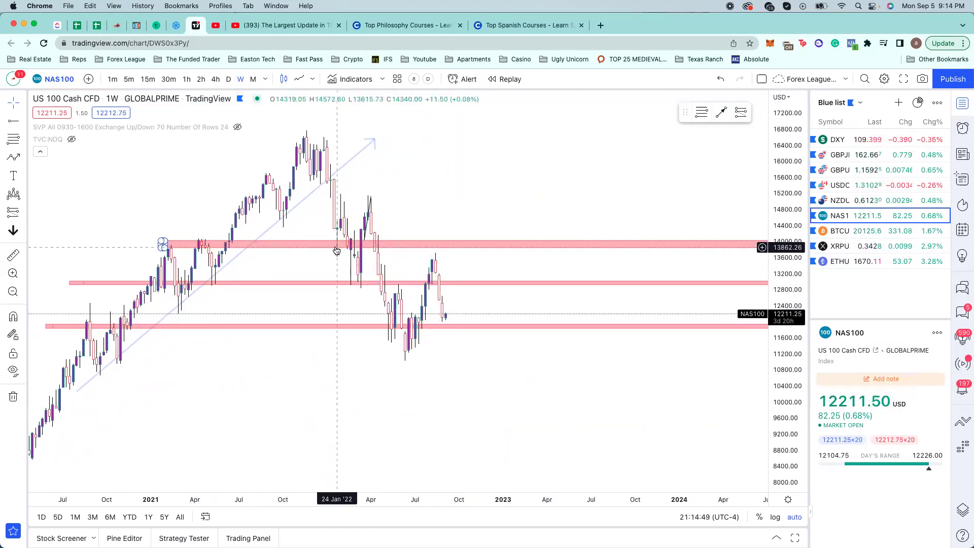
# - Measure the NAS100 summer 2022 rally into the August high and the drop from that high to the recent lows
pyautogui.keyDown('shift'); pyautogui.click(425, 320); pyautogui.keyUp('shift')
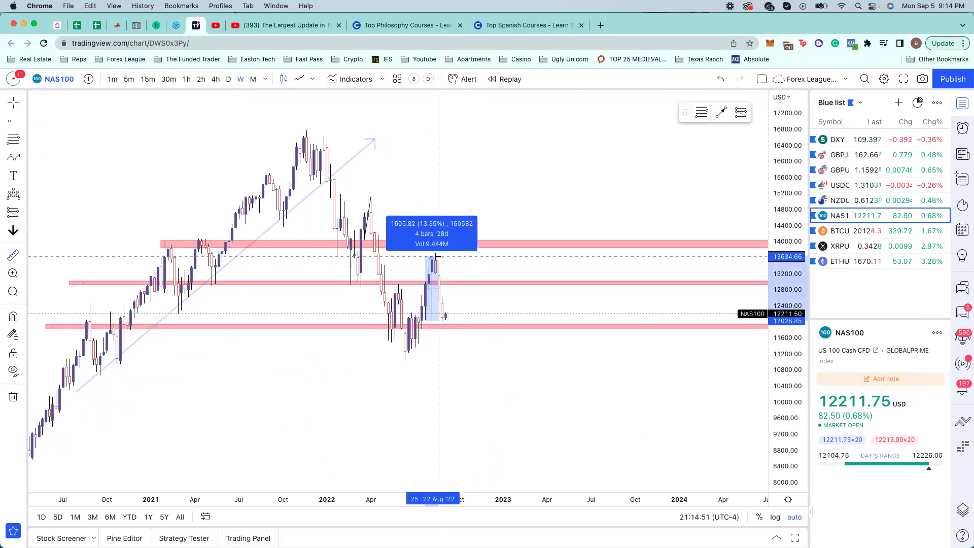
pyautogui.click(462, 257)
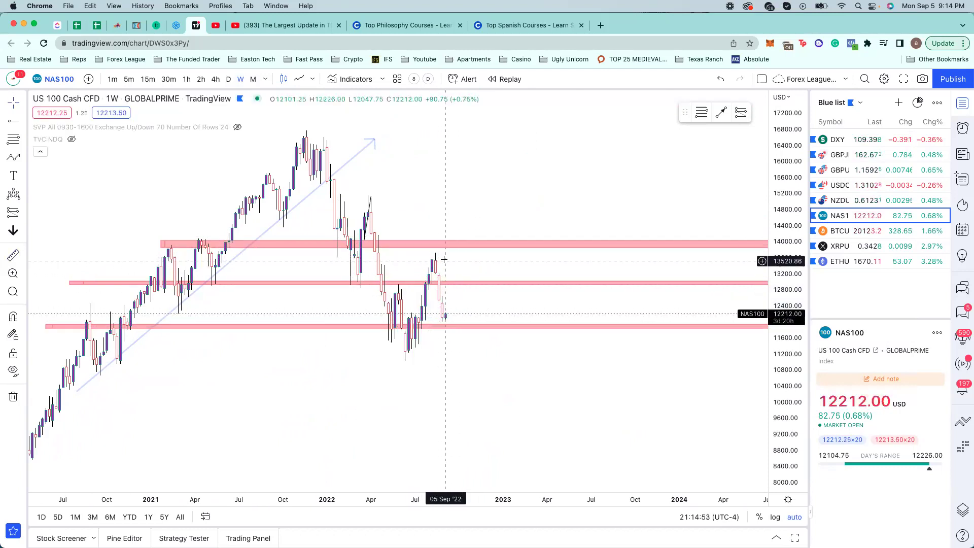
pyautogui.keyDown('shift'); pyautogui.click(444, 259); pyautogui.keyUp('shift')
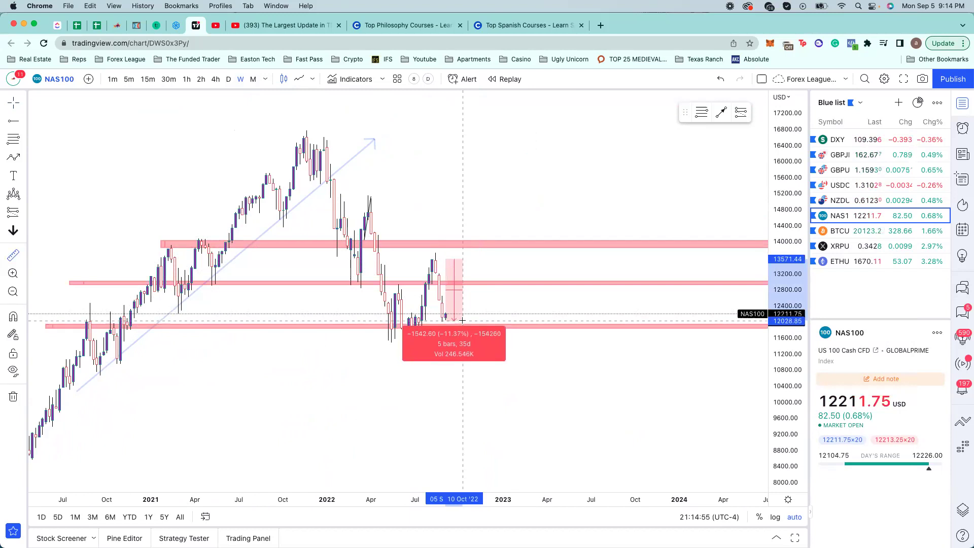
pyautogui.click(479, 315)
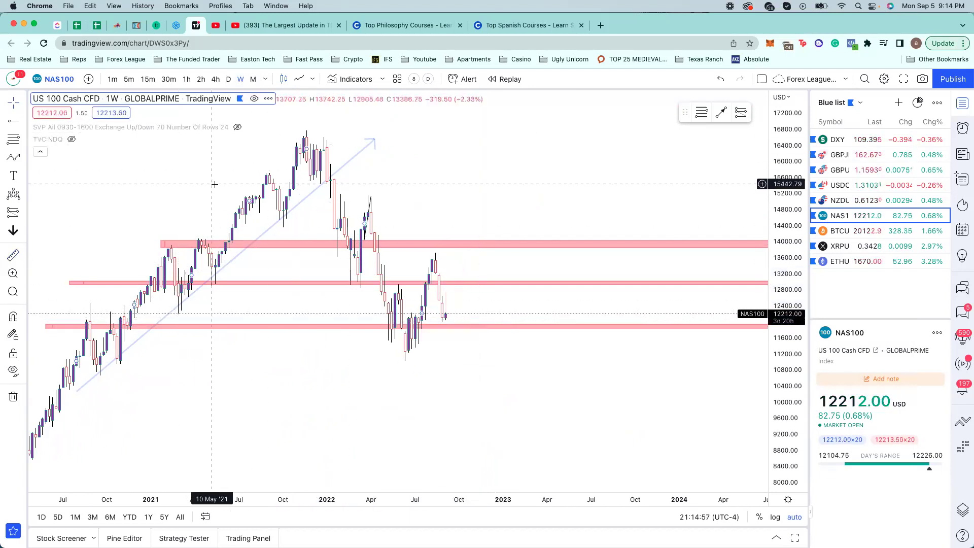
# - Draw a path along the weekly NAS100 swings from about 16,000 in late 2021 to the latest candle, ending with a rise to about 14,800
pyautogui.scroll(-3, 285, 230)
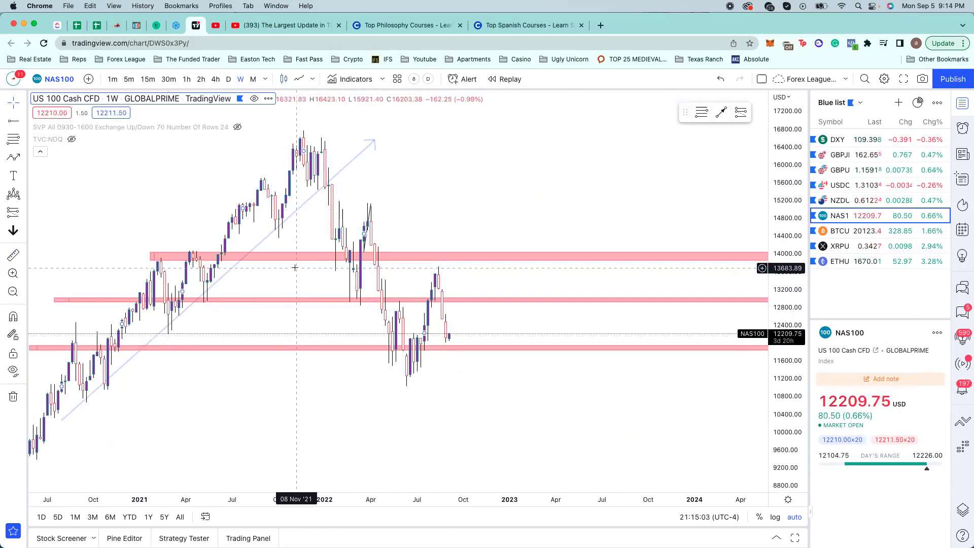
pyautogui.scroll(2, 311, 265)
pyautogui.scroll(-2, 311, 264)
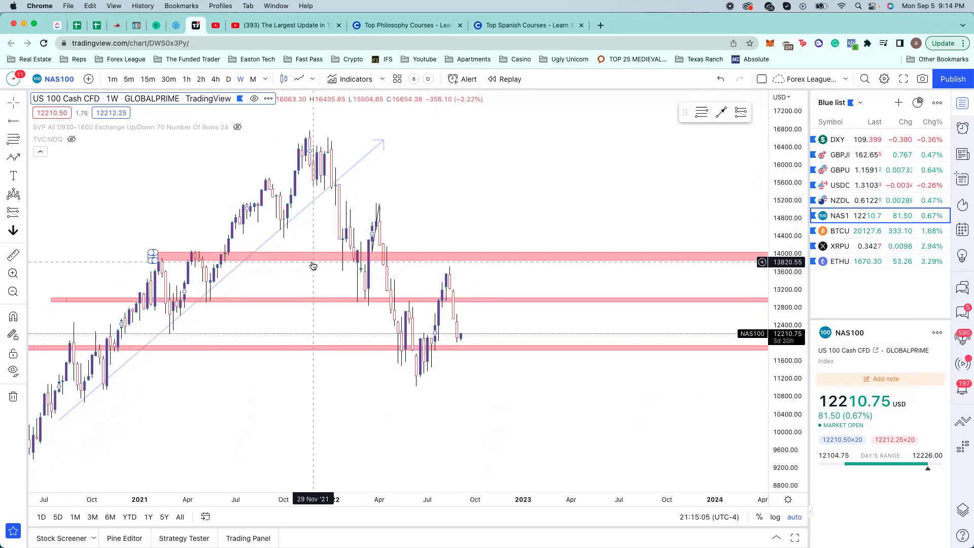
pyautogui.scroll(2, 313, 266)
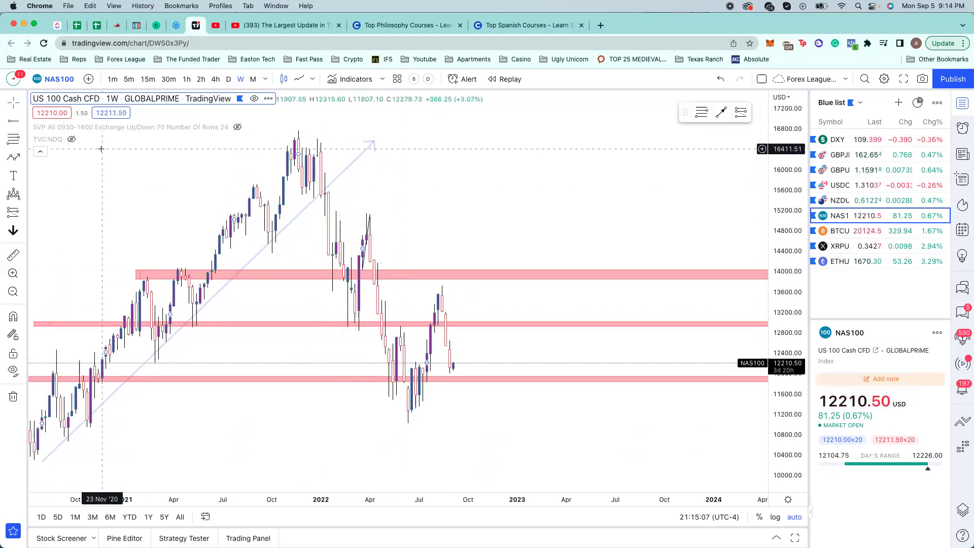
pyautogui.moveTo(302, 167); pyautogui.dragTo(350, 323)
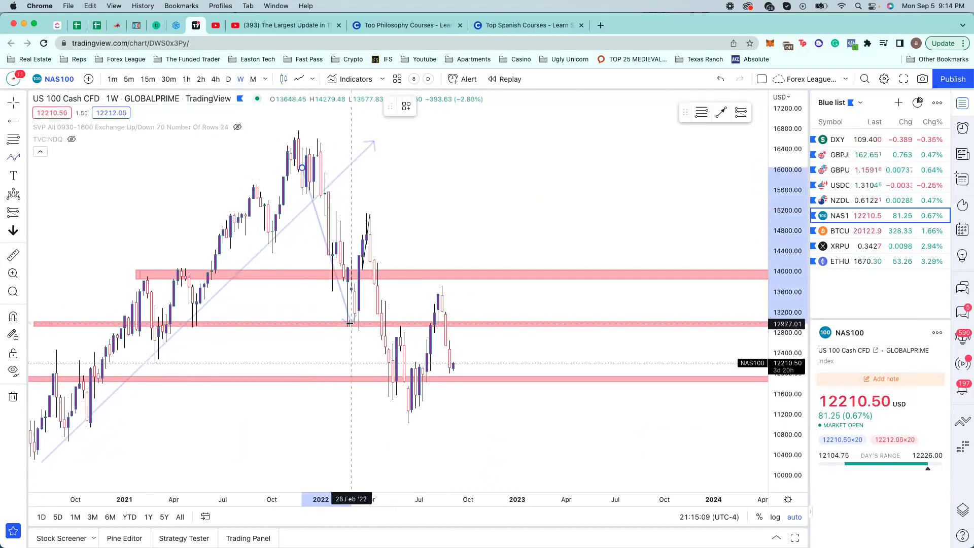
pyautogui.click(366, 236)
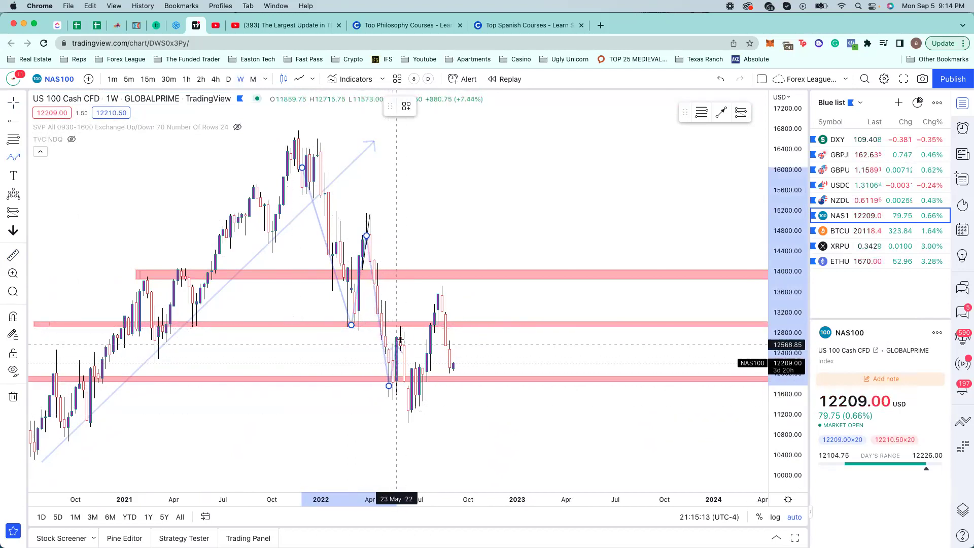
pyautogui.click(396, 331)
pyautogui.click(412, 413)
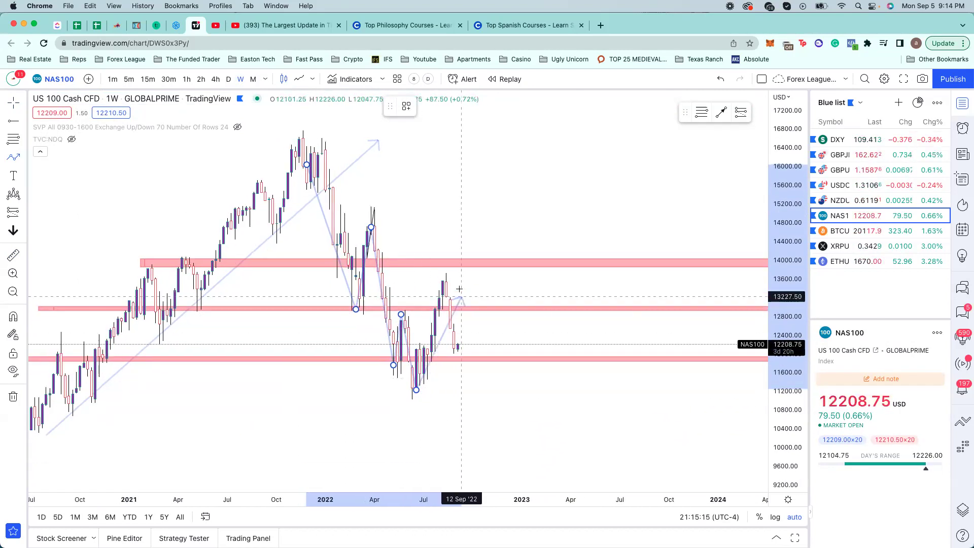
pyautogui.click(446, 278)
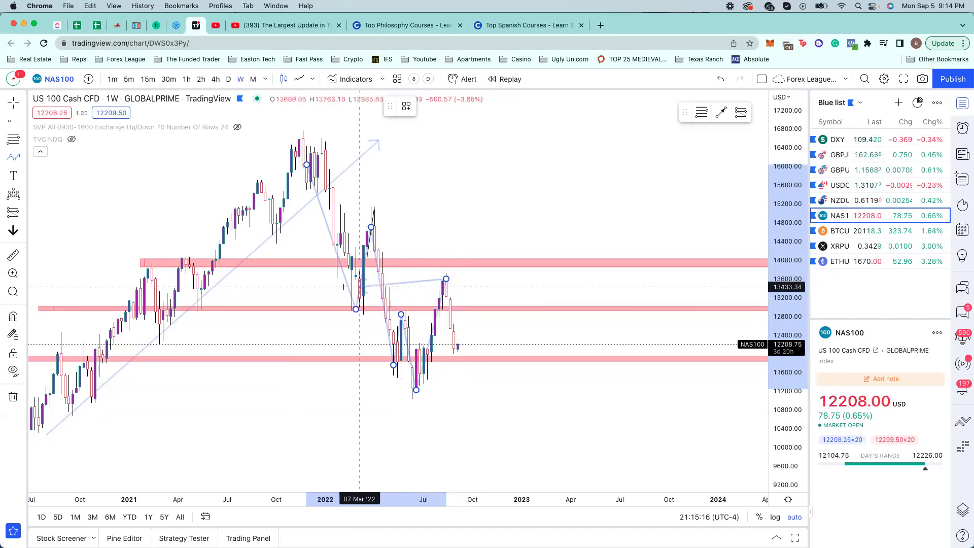
pyautogui.click(462, 348)
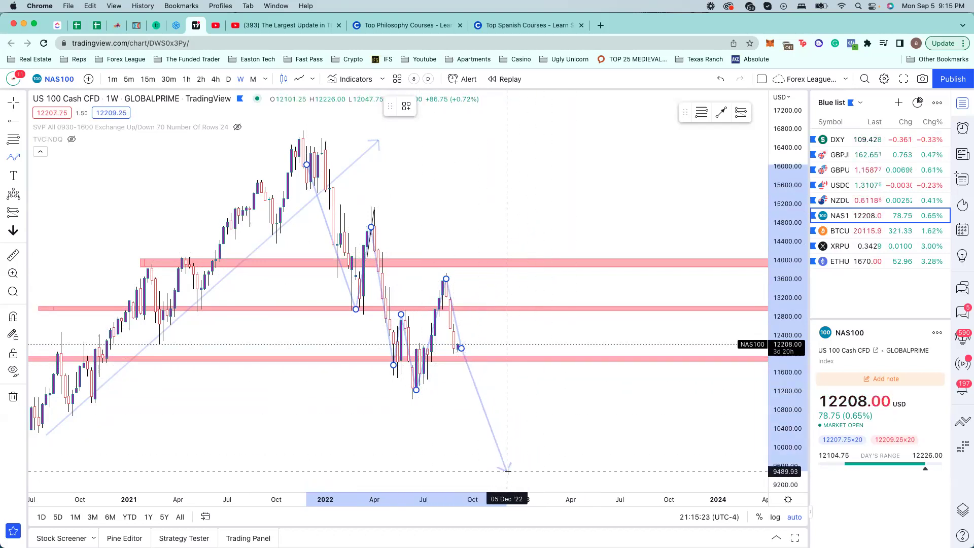
pyautogui.doubleClick(506, 225)
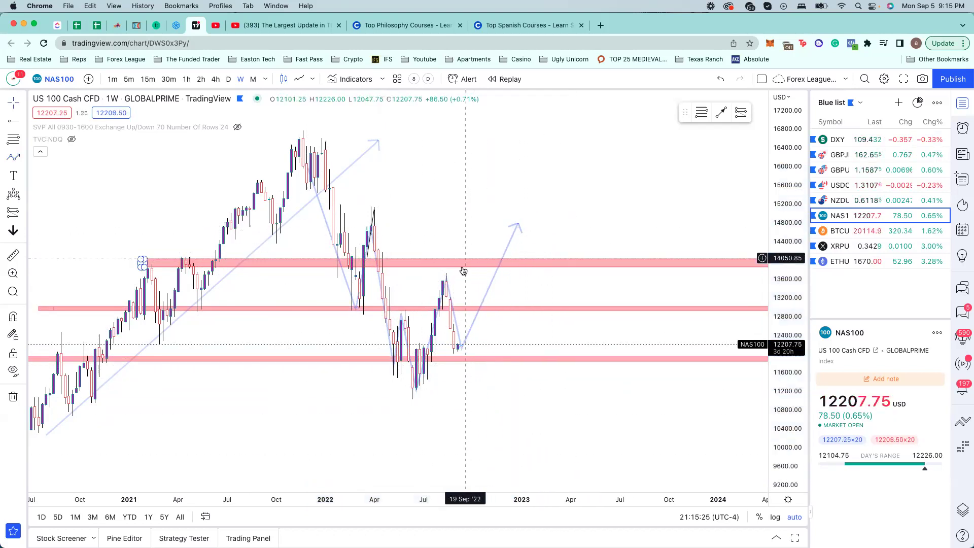
pyautogui.scroll(4, 455, 298)
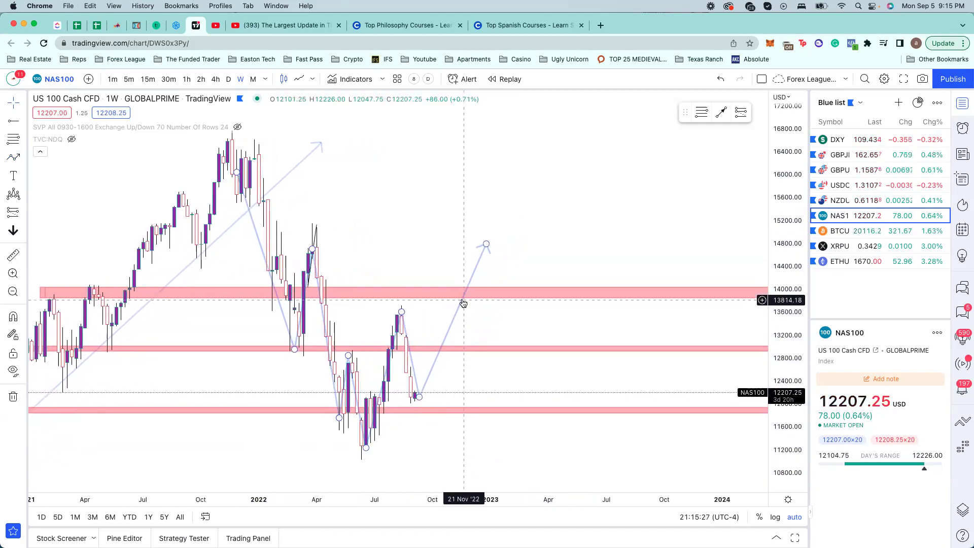
# - Undo the path drawn on the weekly NAS100 chart and switch to the 4-hour timeframe
pyautogui.press('super+z')
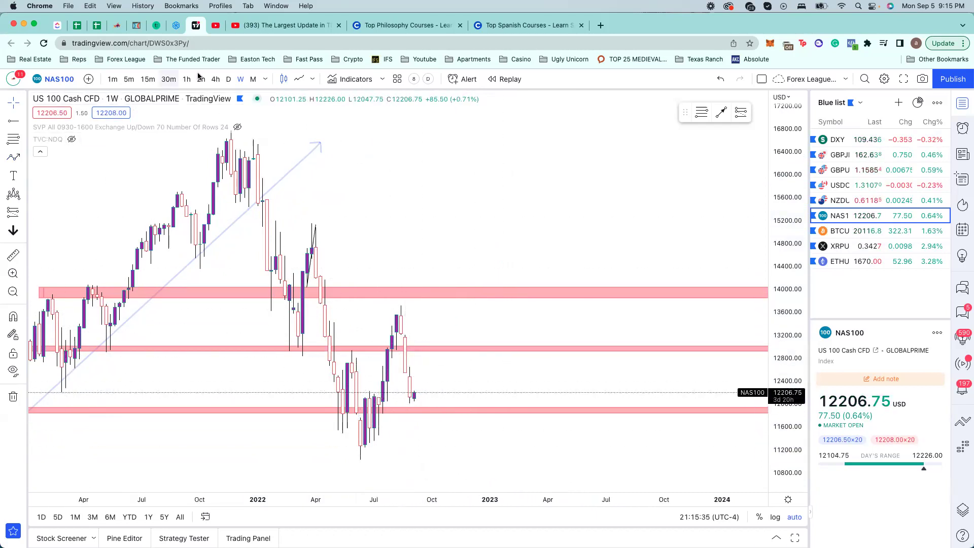
pyautogui.click(216, 79)
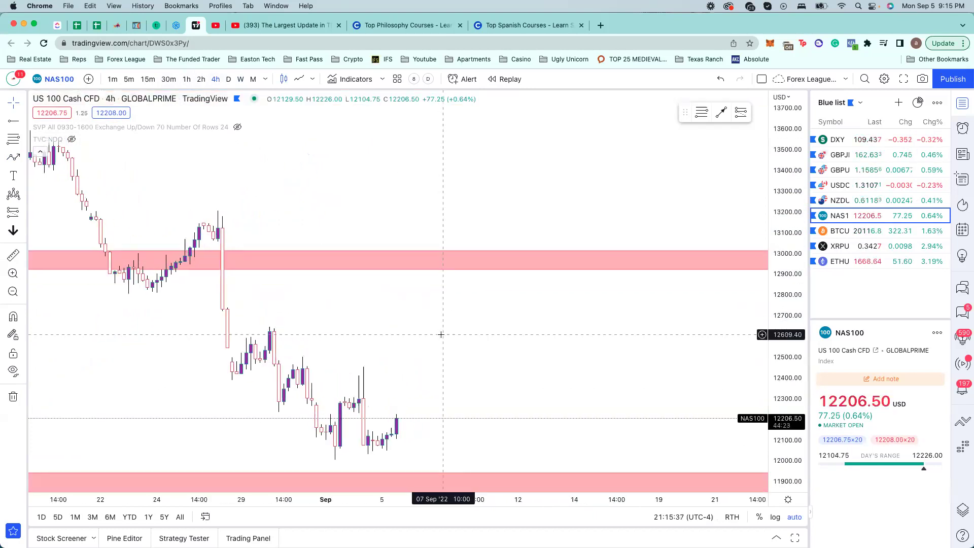
pyautogui.scroll(-1, 440, 333)
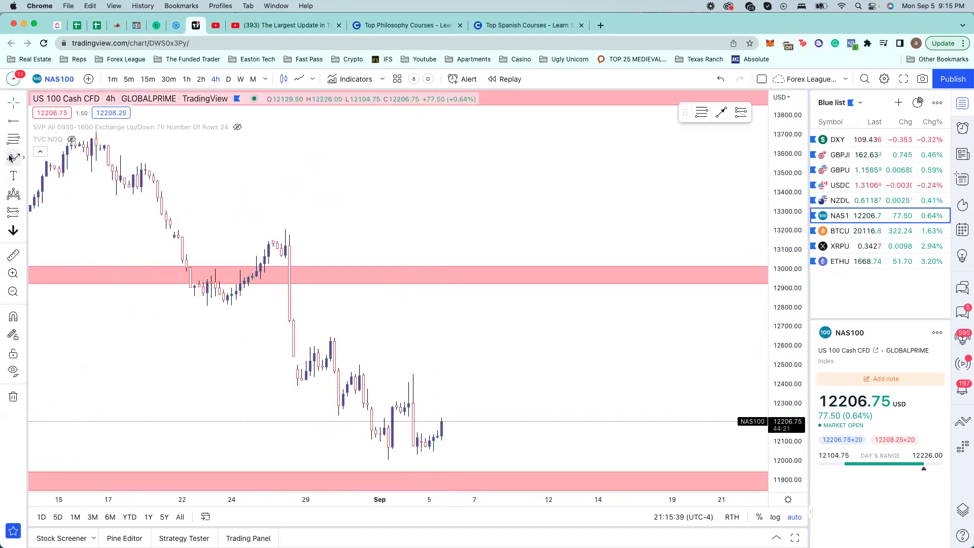
# - Start a path along the 4-hour NAS100 swings from about 12,600 on 29 August through the lower highs and lows to about 12,290
pyautogui.click(297, 382)
pyautogui.click(327, 344)
pyautogui.click(339, 406)
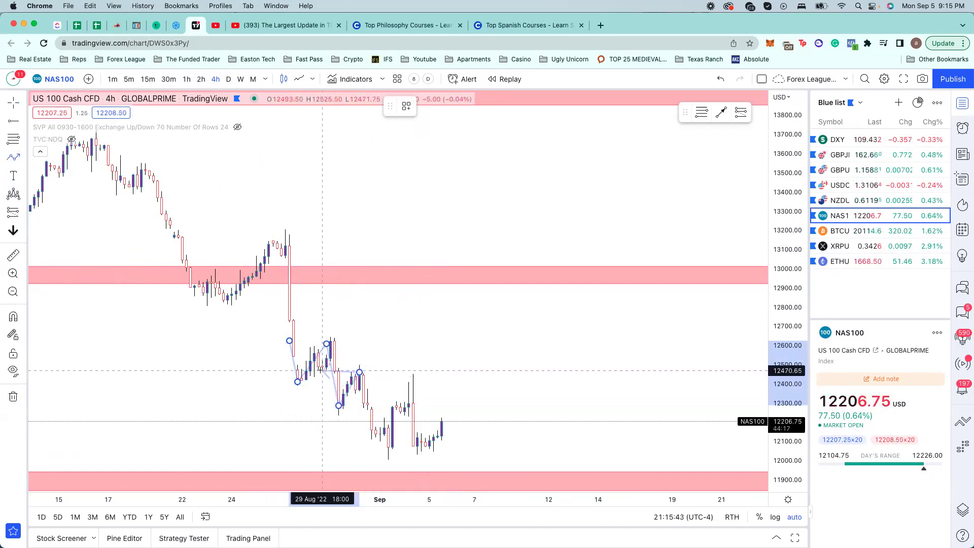
pyautogui.click(359, 372)
pyautogui.click(380, 444)
pyautogui.click(401, 403)
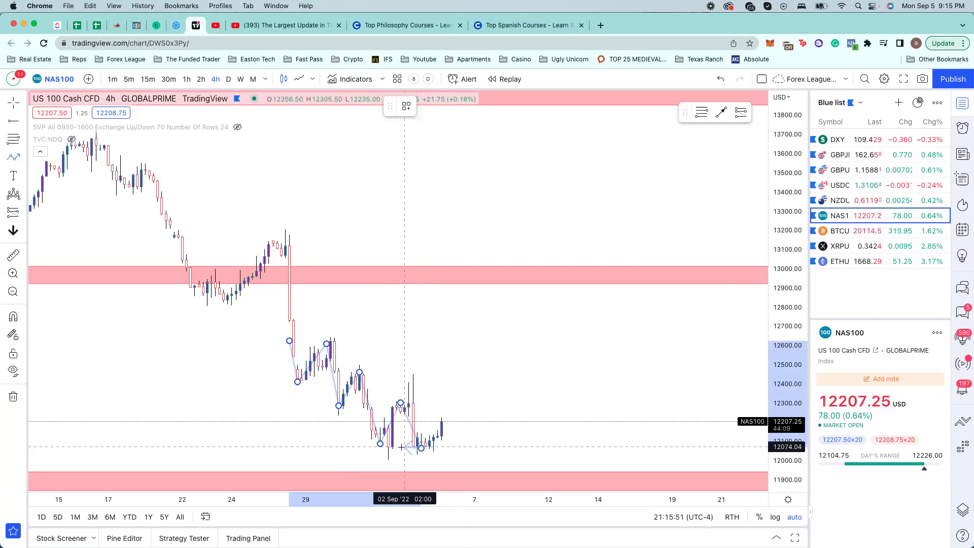
pyautogui.click(442, 405)
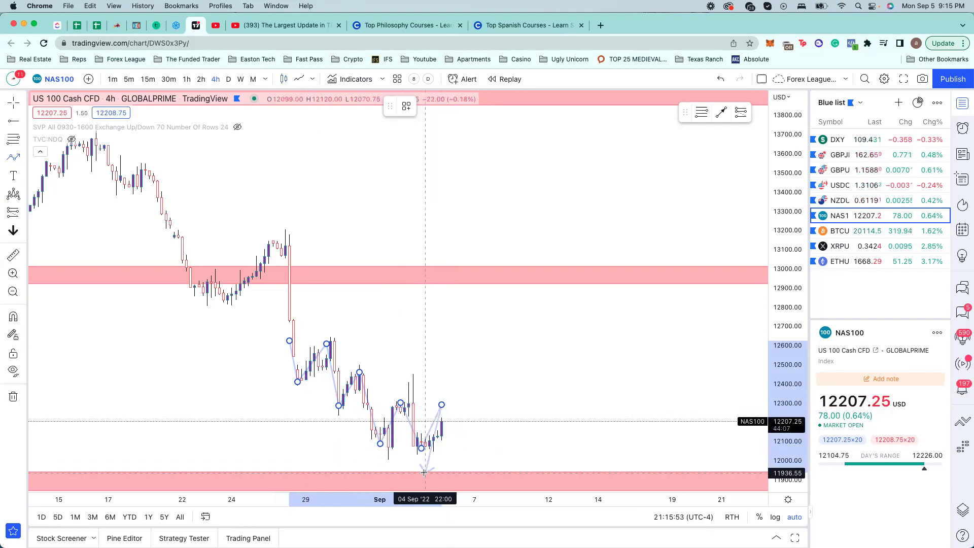
# - Continue the path with a drop to three lows near 11,900, then stepped higher highs and lows ending at about 12,900
pyautogui.click(487, 481)
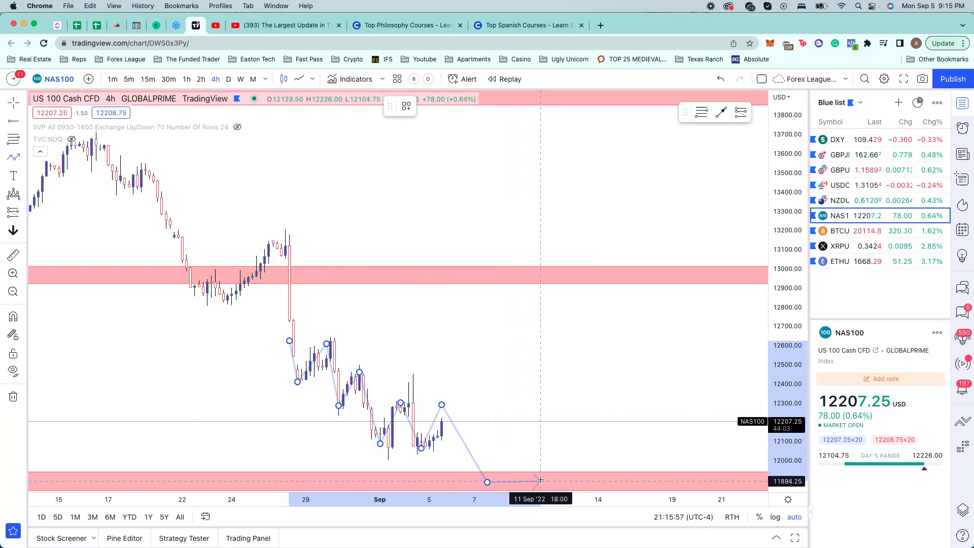
pyautogui.click(508, 445)
pyautogui.click(533, 480)
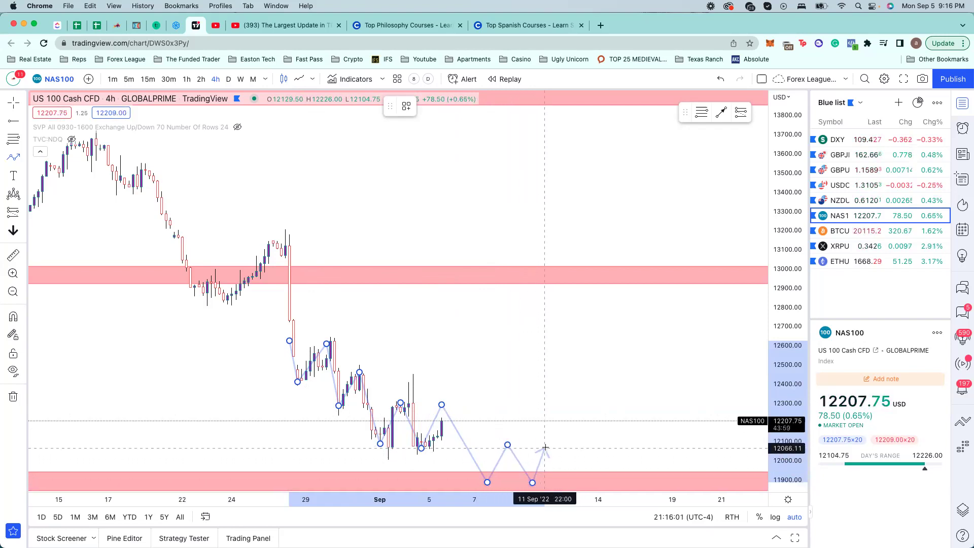
pyautogui.click(565, 483)
pyautogui.click(586, 415)
pyautogui.click(610, 449)
pyautogui.click(643, 370)
pyautogui.click(664, 403)
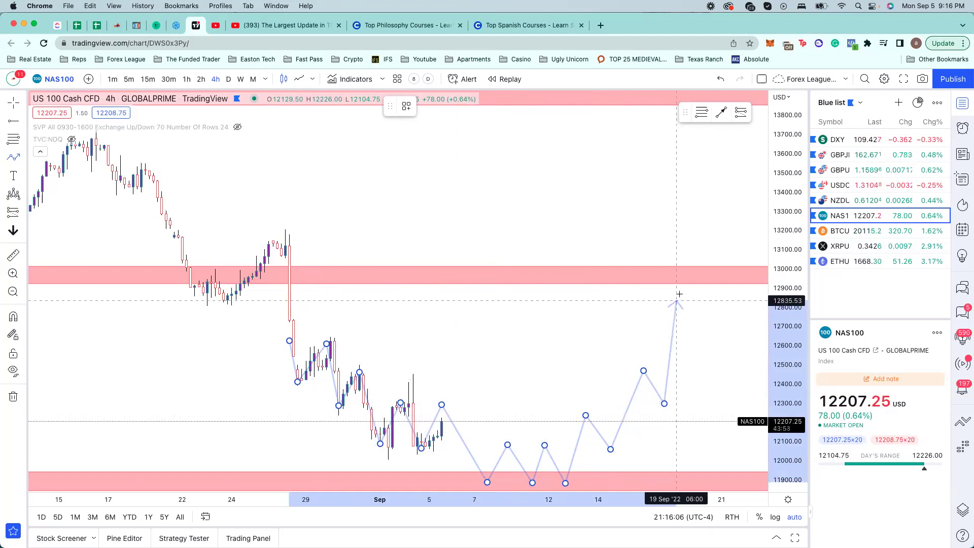
pyautogui.doubleClick(715, 288)
pyautogui.click(599, 366)
pyautogui.hscroll(5, 583, 373)
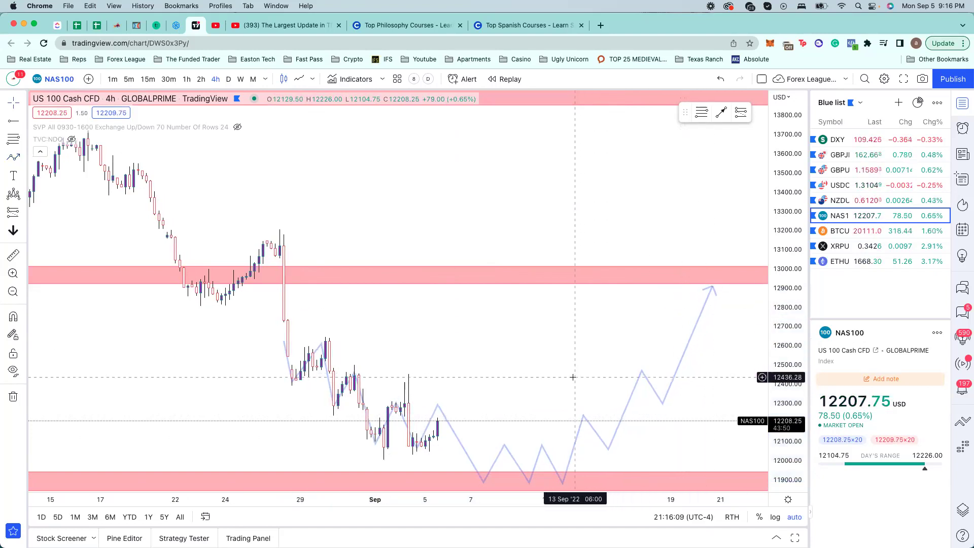
# - Place a short position at the latest NAS100 candle with entry about 12,266, stop about 12,609 and target about 11,913
pyautogui.rightClick(788, 247)
pyautogui.click(706, 280)
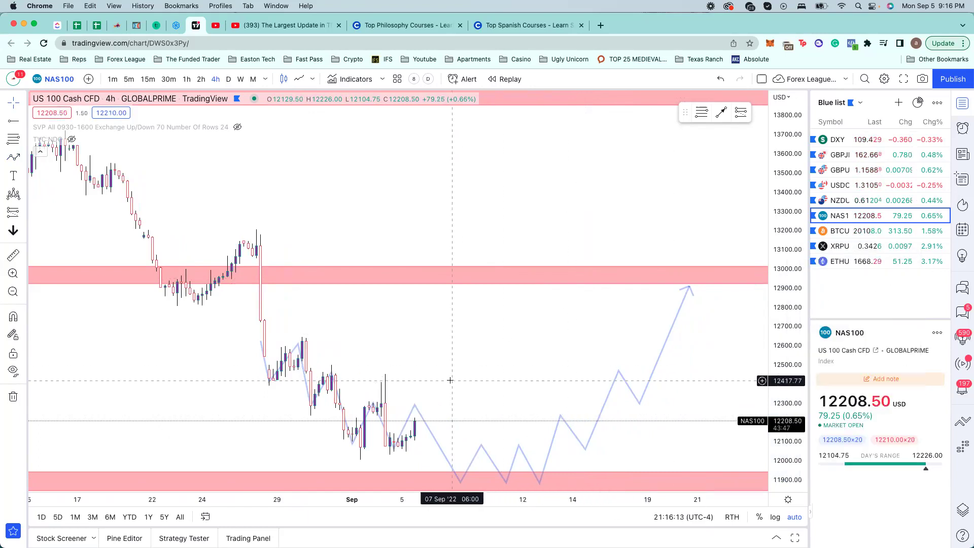
pyautogui.moveTo(780, 231); pyautogui.dragTo(780, 246)
pyautogui.moveTo(519, 407); pyautogui.dragTo(517, 364)
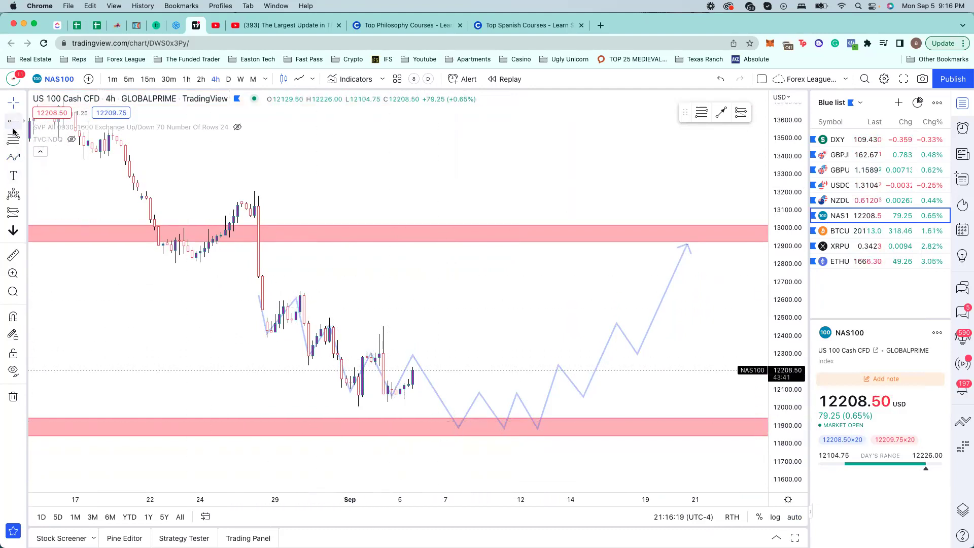
pyautogui.click(24, 213)
pyautogui.click(56, 211)
pyautogui.click(410, 359)
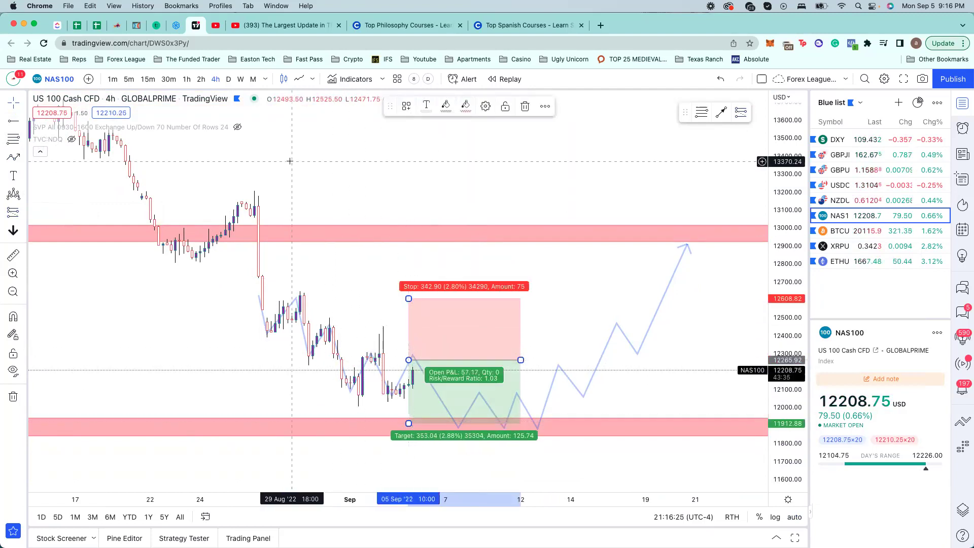
# - Refine the short position using the 1-hour and 4-hour charts, setting its entry to about 12,269 and its stop to about 12,387
pyautogui.write('1h')
pyautogui.press('Return')
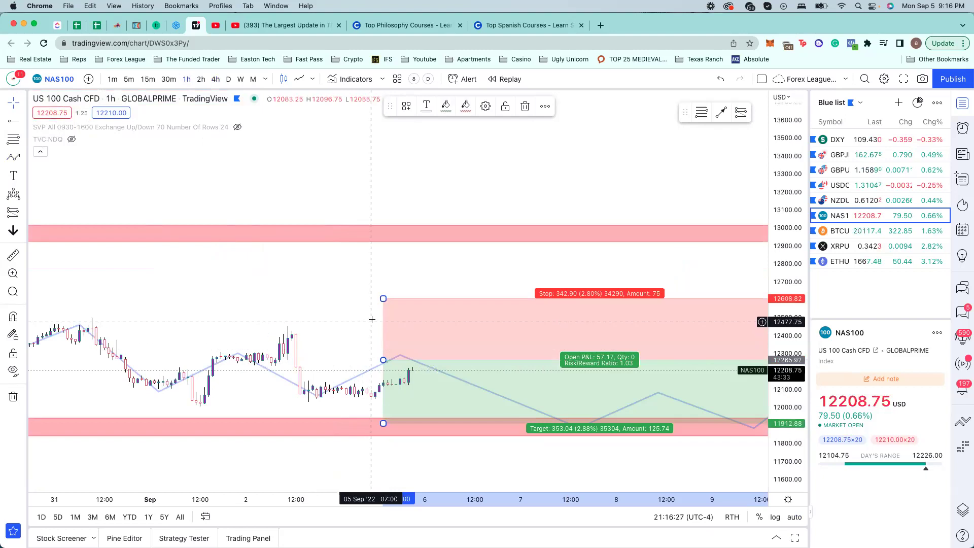
pyautogui.moveTo(382, 299); pyautogui.dragTo(383, 323)
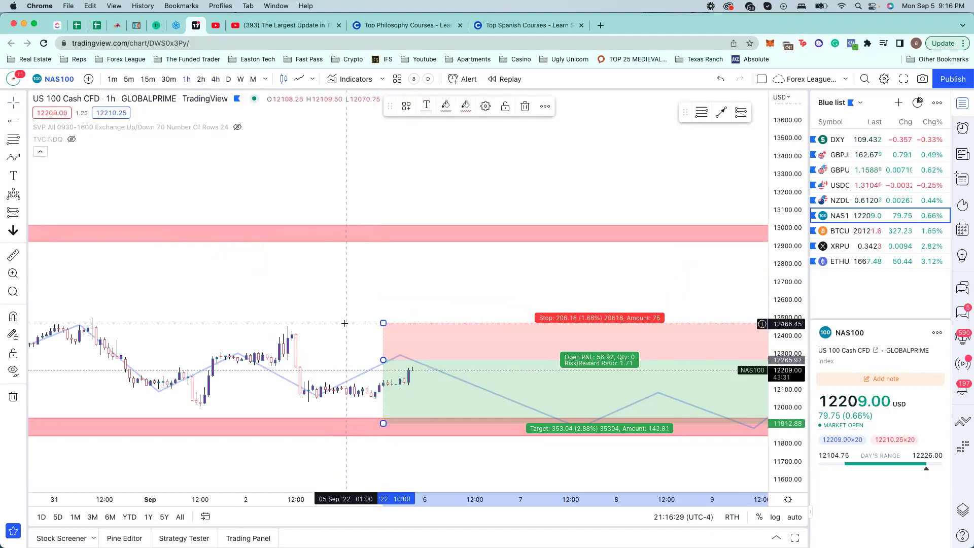
pyautogui.click(216, 79)
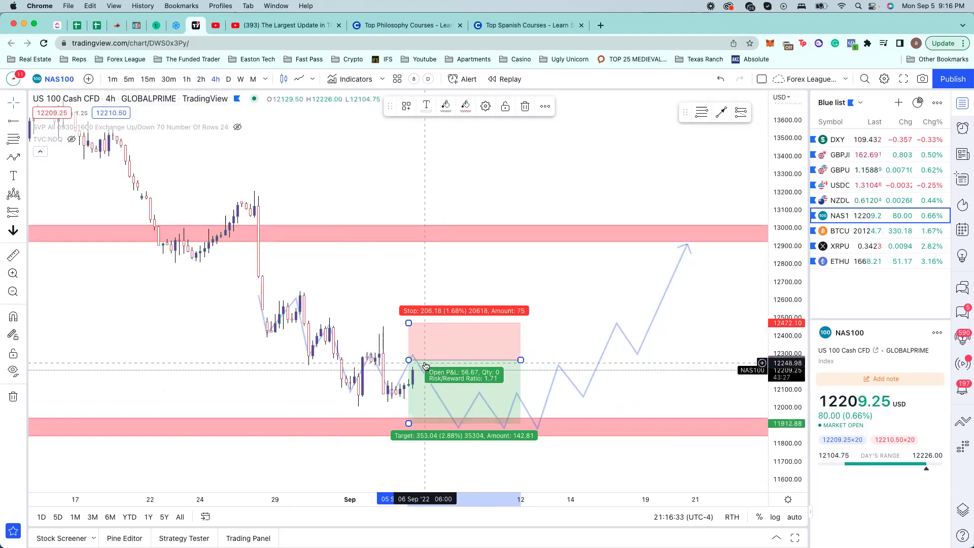
pyautogui.moveTo(421, 414); pyautogui.dragTo(425, 414)
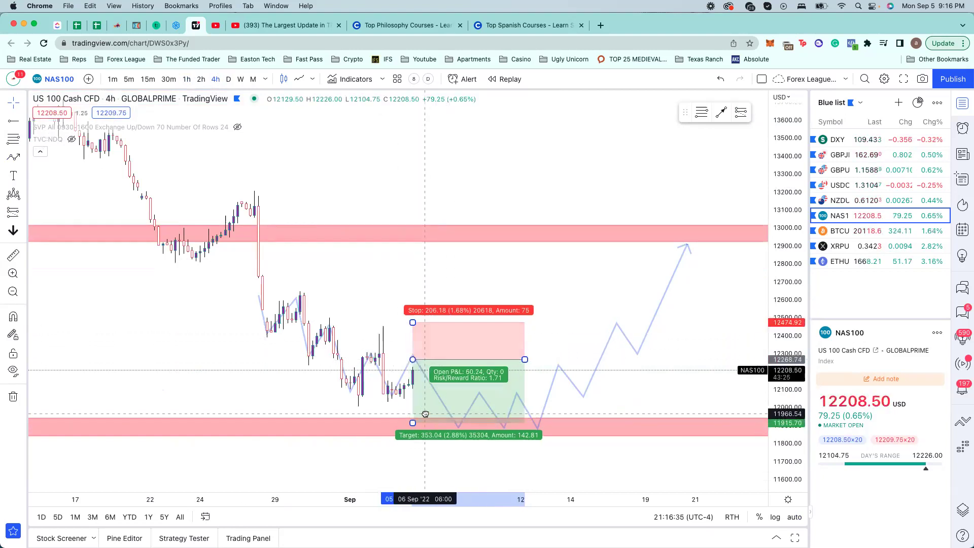
pyautogui.moveTo(413, 323); pyautogui.dragTo(414, 338)
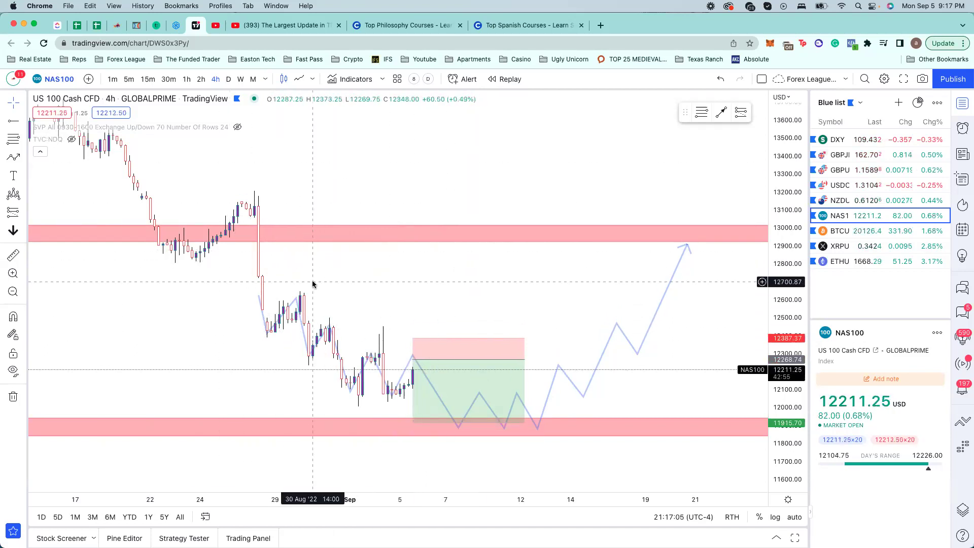
# - Move the starting point of the 4-hour NAS100 path up to the late-August high at about 13,100
pyautogui.click(269, 329)
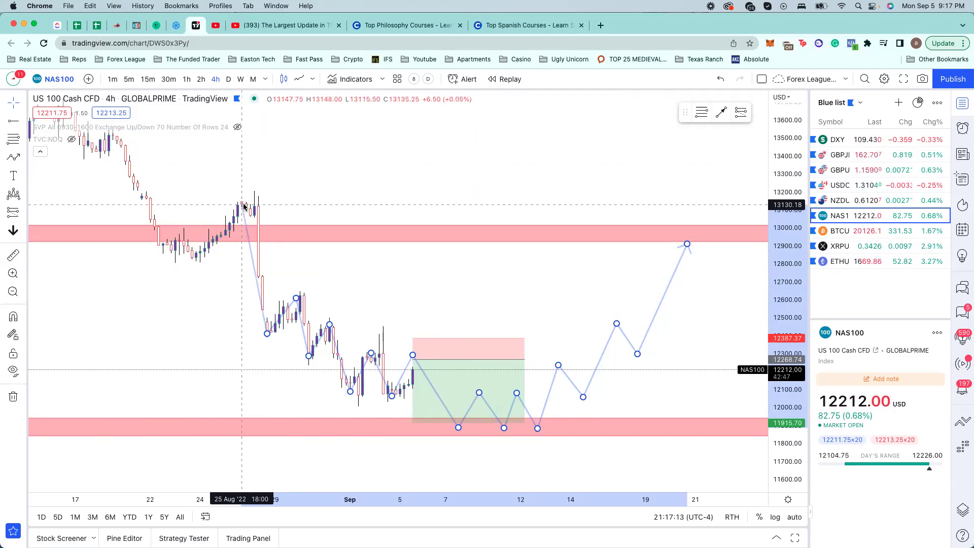
pyautogui.click(280, 255)
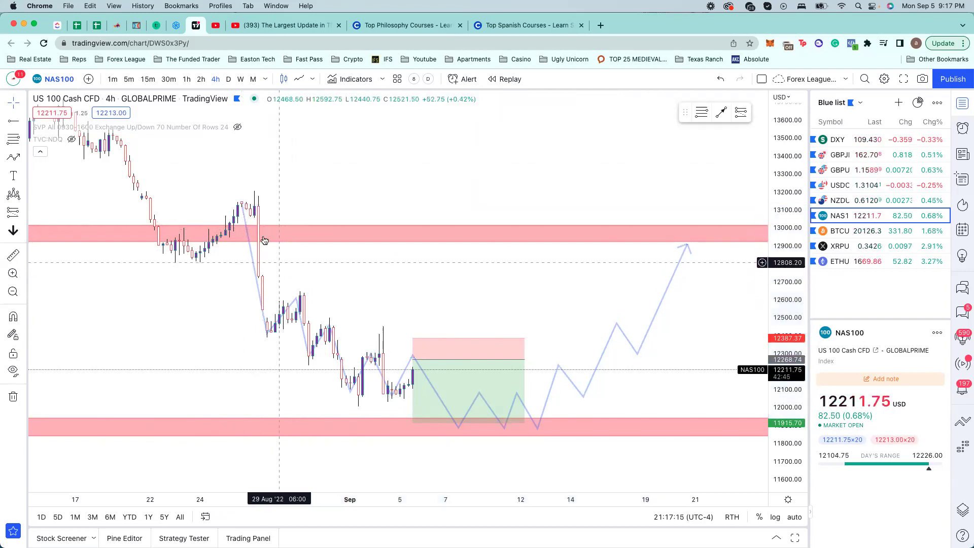
pyautogui.click(243, 208)
pyautogui.click(333, 266)
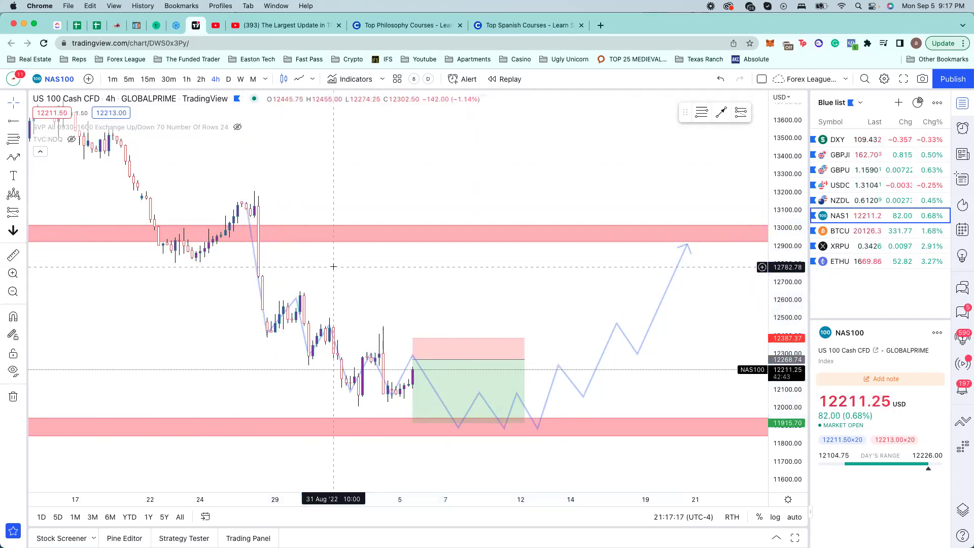
# - Open BTCUSD on the weekly timeframe and set its price scale to fit the data automatically
pyautogui.click(867, 233)
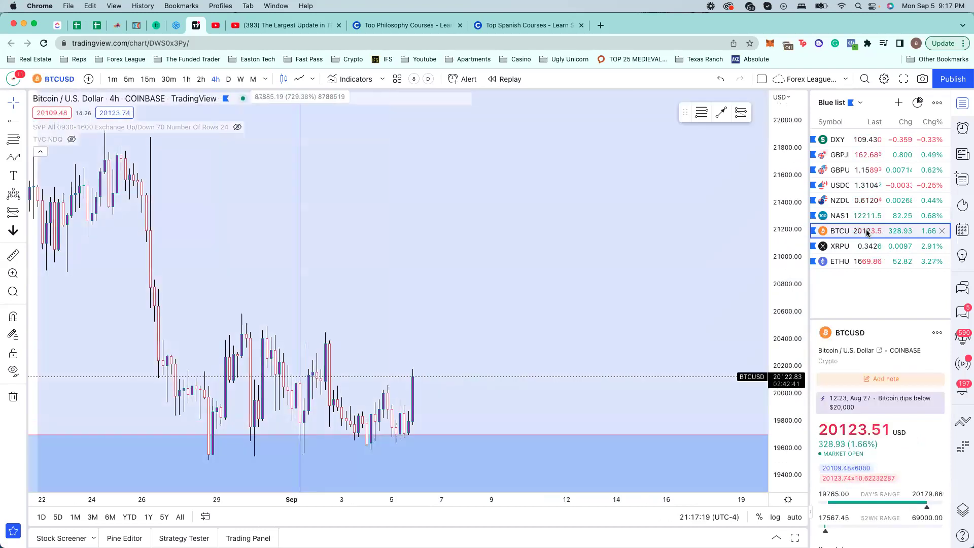
pyautogui.hscroll(-5, 295, 286)
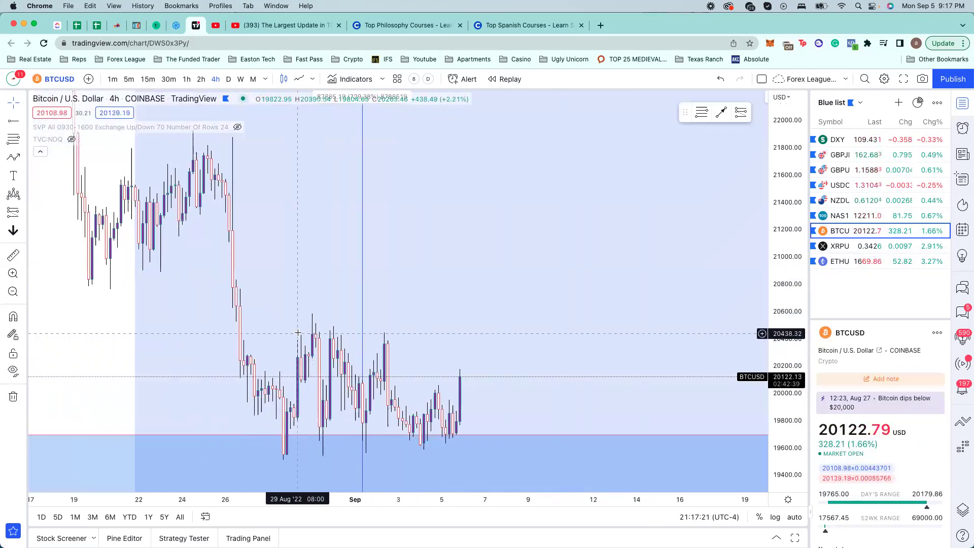
pyautogui.click(239, 79)
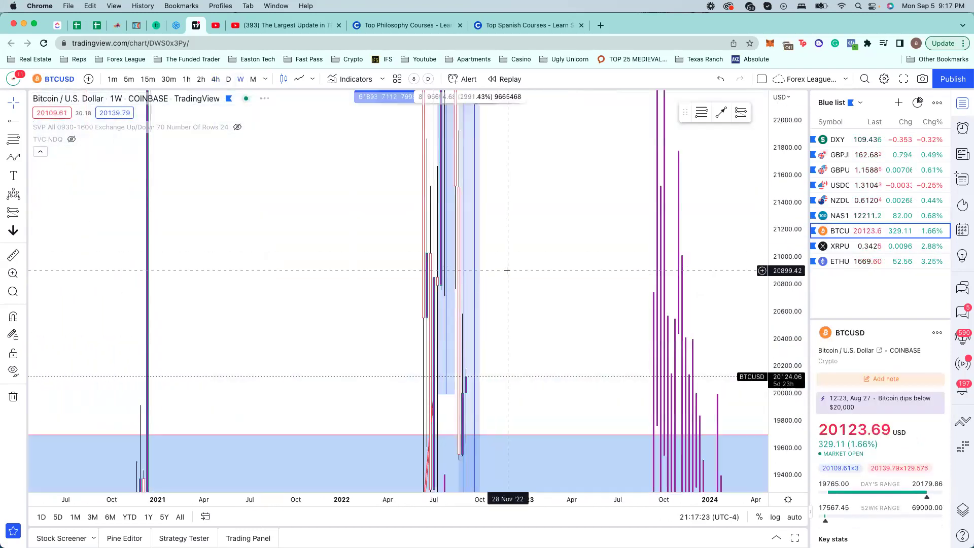
pyautogui.rightClick(801, 220)
pyautogui.click(842, 248)
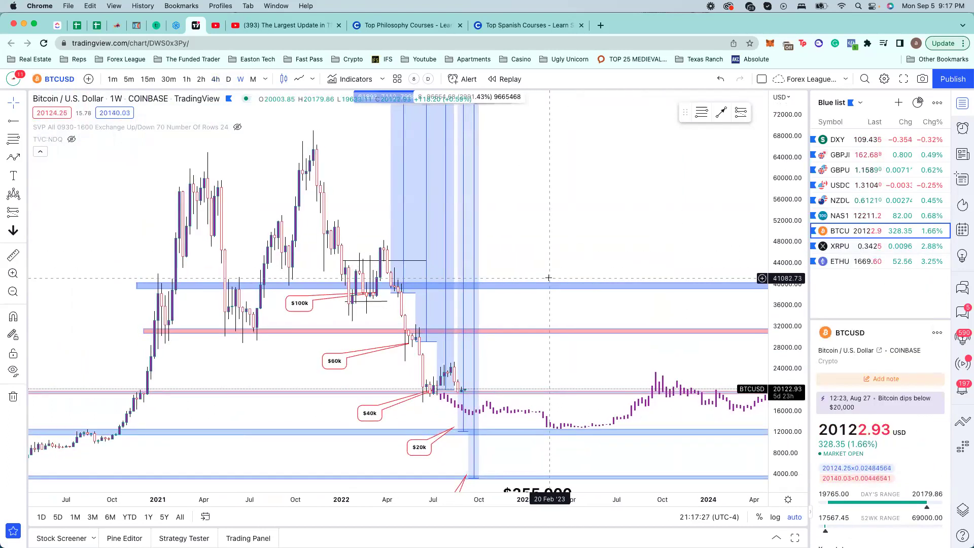
# - Measure the BTCUSD range from about 63,280 in late January 2022 down to about 17,950 in mid-August 2022
pyautogui.scroll(3, 549, 278)
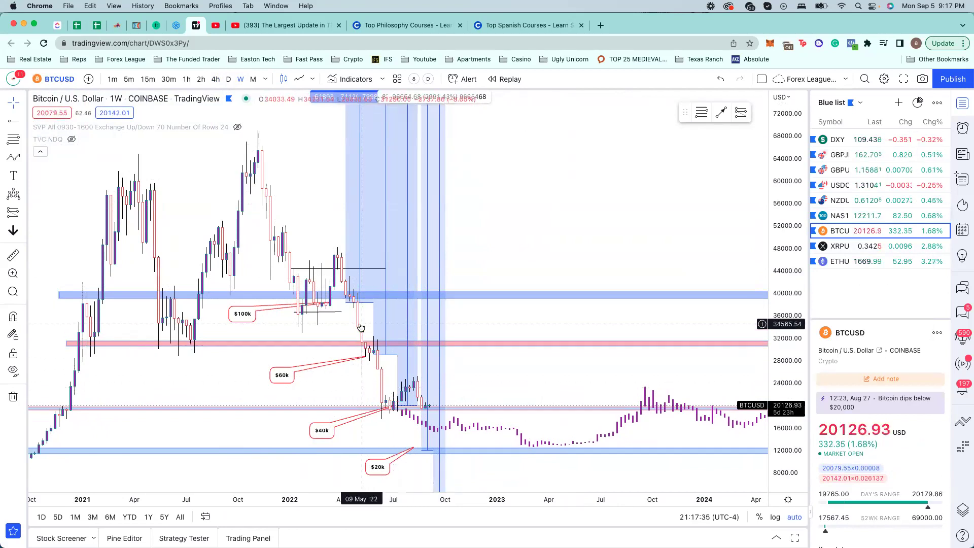
pyautogui.hscroll(-2, 364, 323)
pyautogui.scroll(-2, 364, 324)
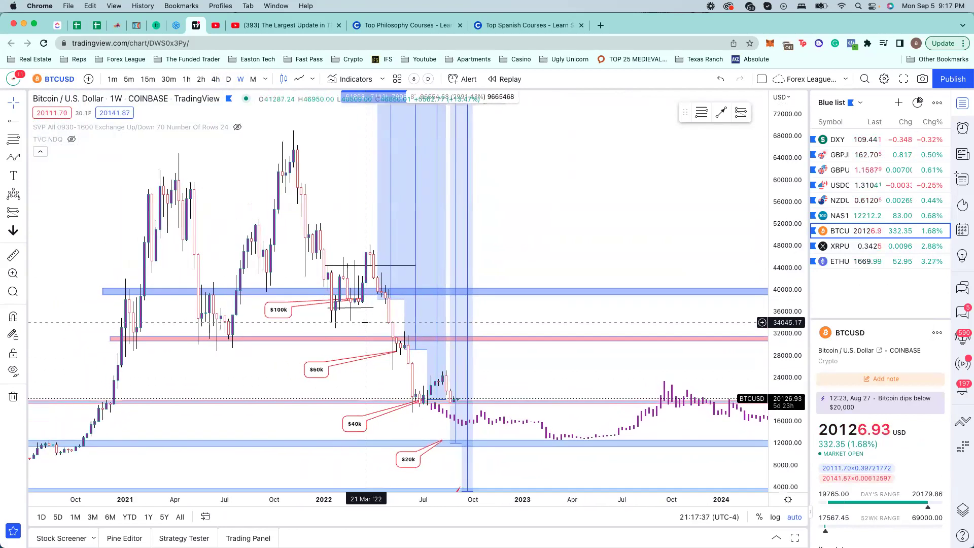
pyautogui.keyDown('shift'); pyautogui.click(335, 162); pyautogui.keyUp('shift')
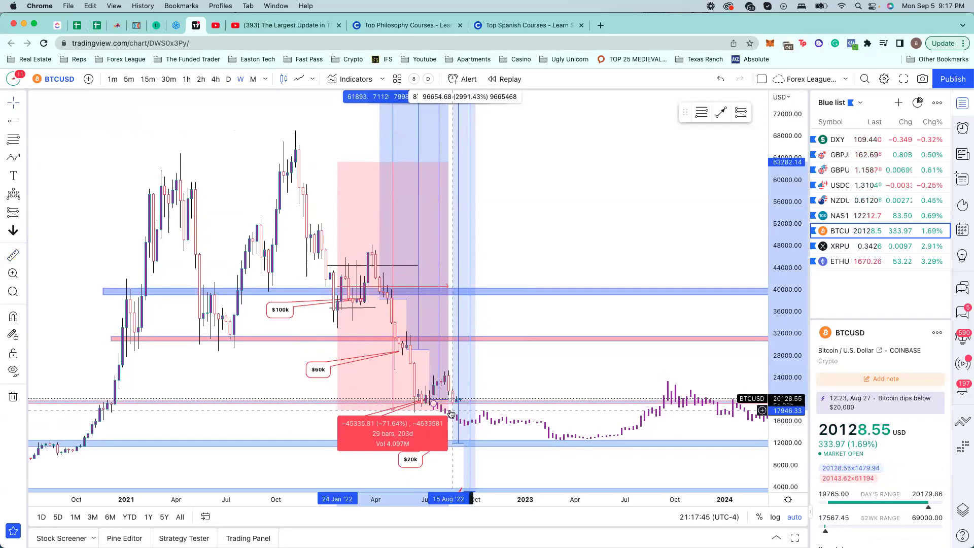
pyautogui.click(450, 413)
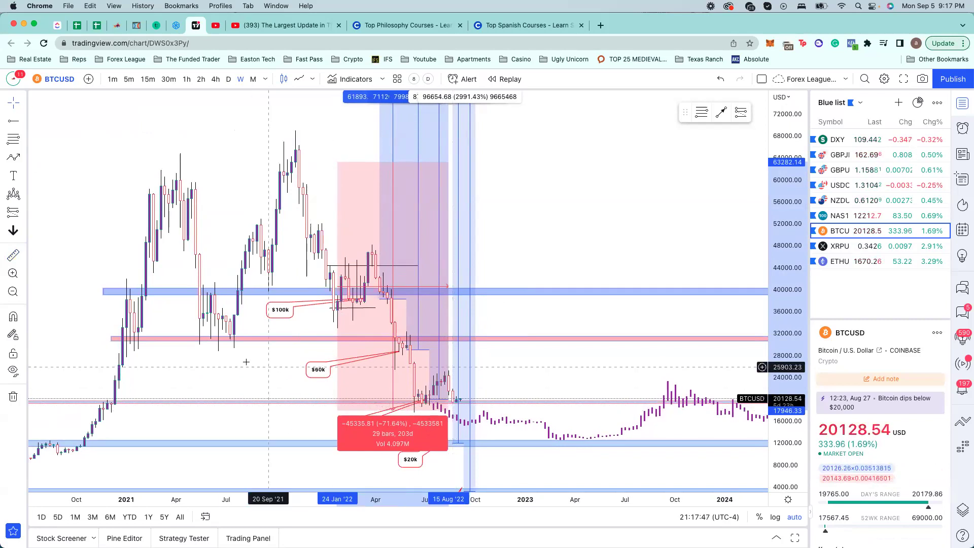
pyautogui.click(241, 361)
pyautogui.scroll(3, 243, 361)
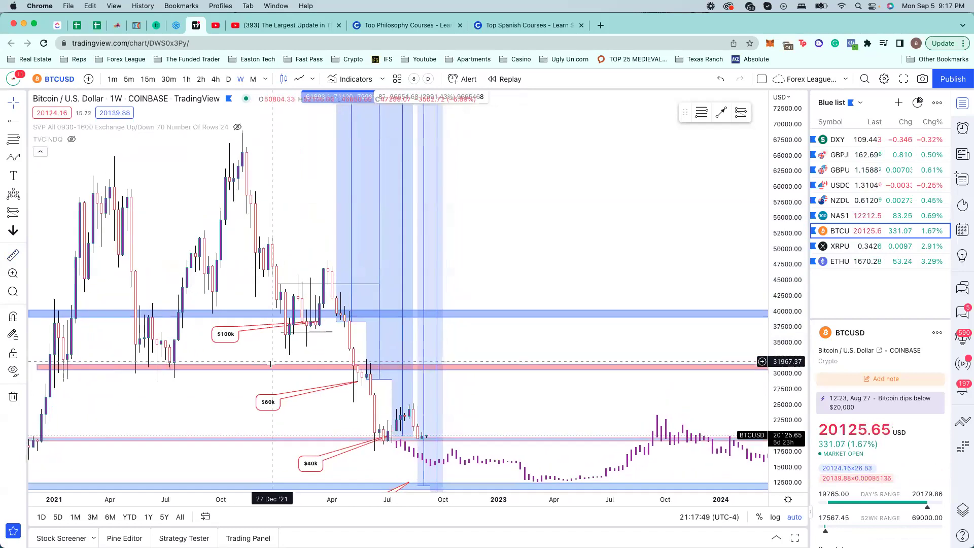
# - Review the marked zones and recent swings on the weekly ETHUSD chart, then return to BTCUSD
pyautogui.click(852, 260)
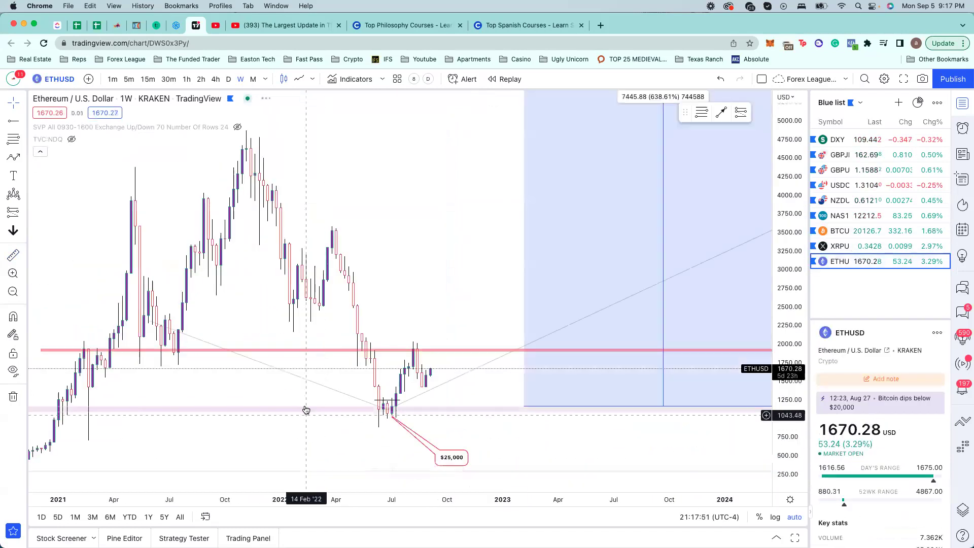
pyautogui.scroll(-2, 314, 390)
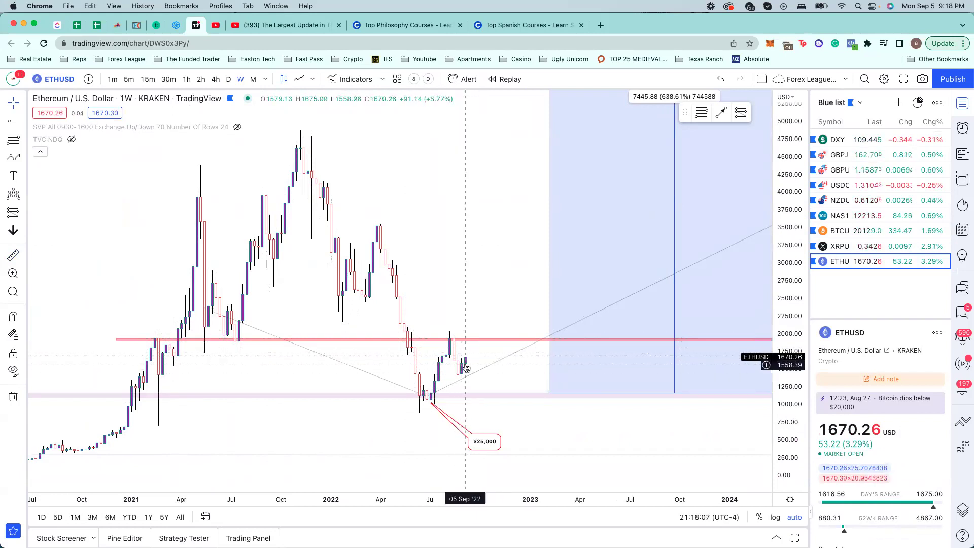
pyautogui.scroll(3, 461, 365)
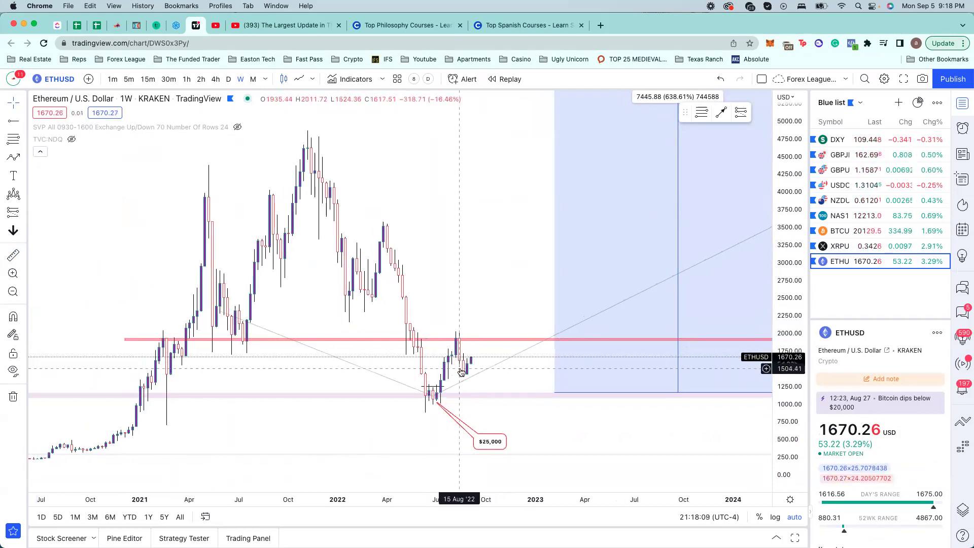
pyautogui.scroll(1, 454, 371)
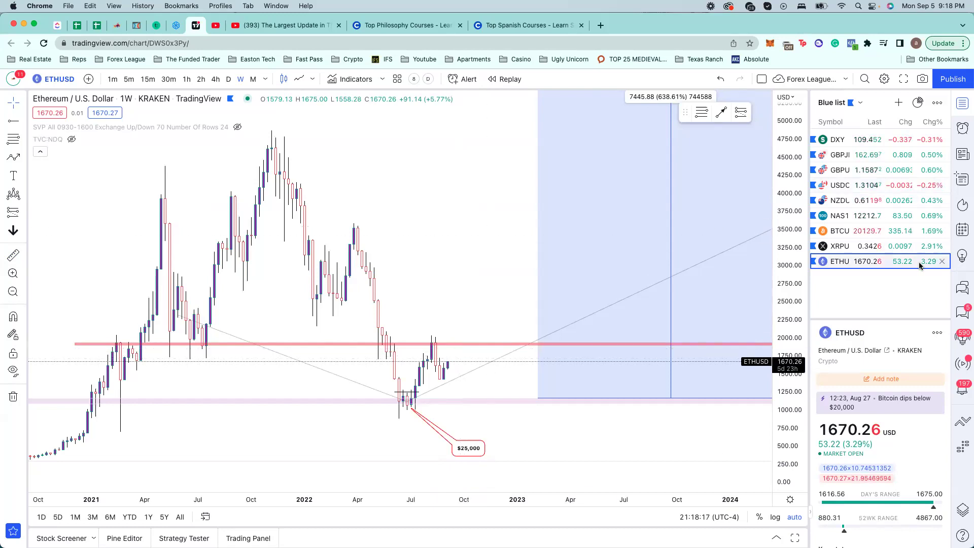
pyautogui.click(870, 224)
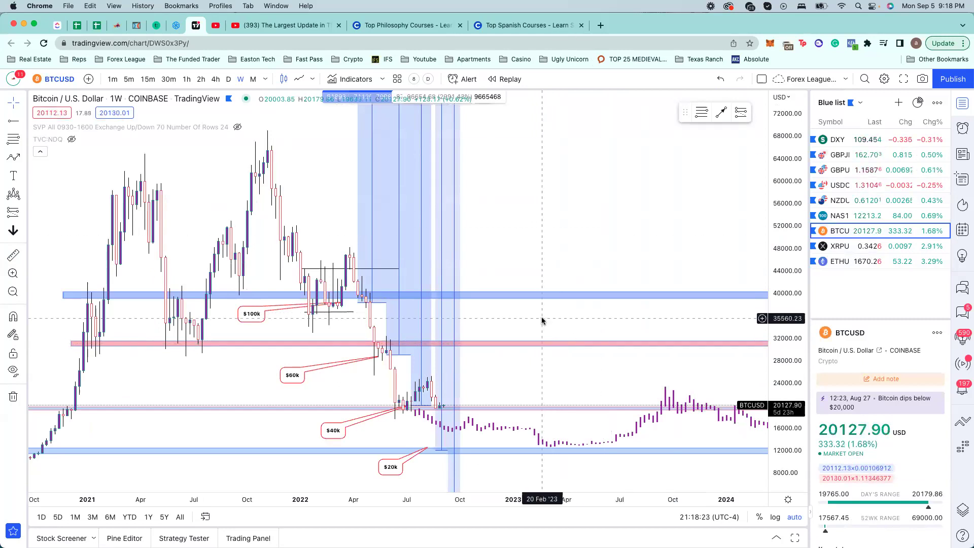
# - Examine the weekly BTCUSD chart's price callouts, the lower blue zones down to the $15k callout, and the projected purple path against earlier price history
pyautogui.hscroll(-5, 490, 380)
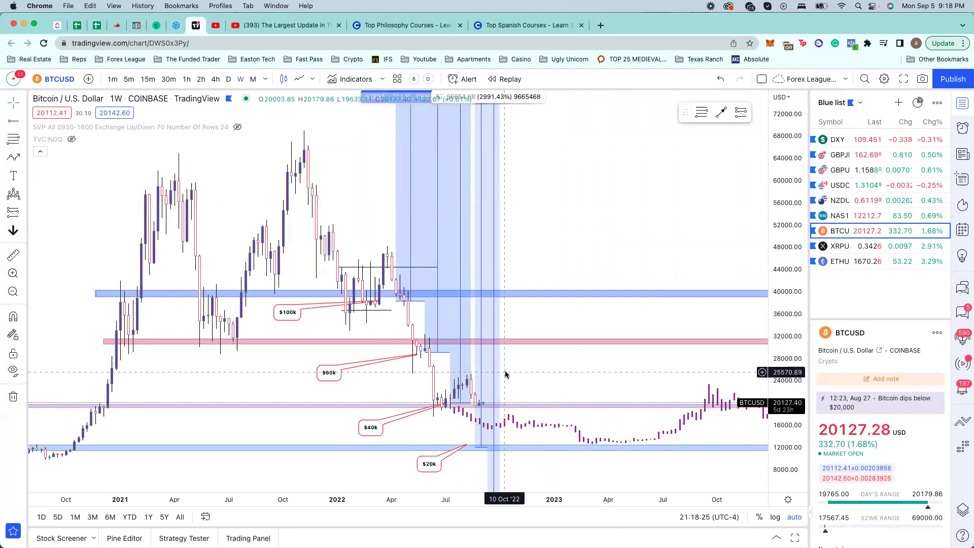
pyautogui.scroll(2, 505, 374)
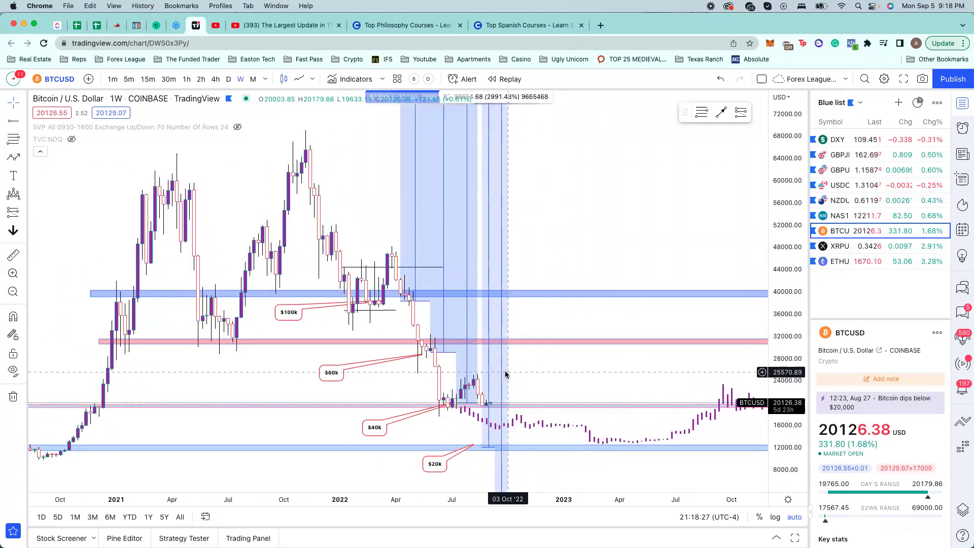
pyautogui.hscroll(-2, 510, 374)
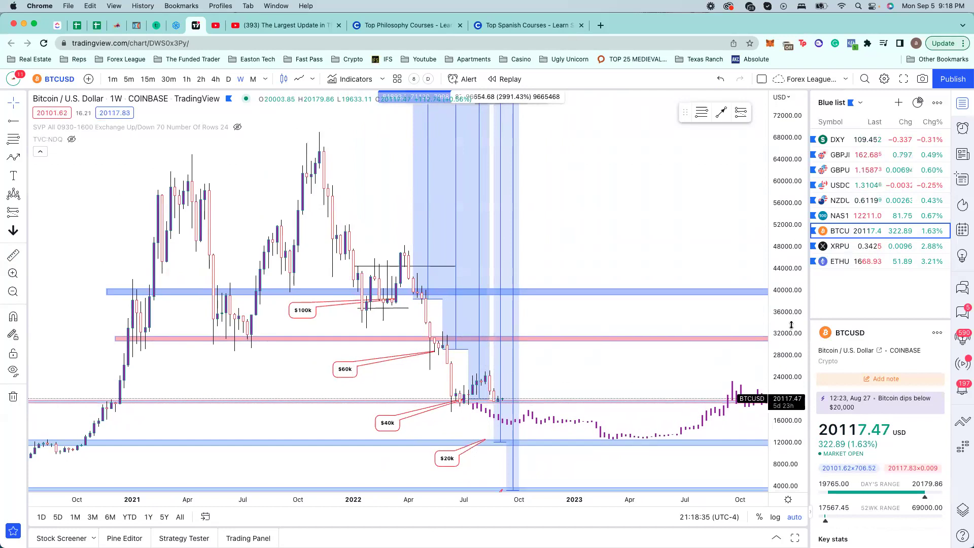
pyautogui.moveTo(660, 368); pyautogui.dragTo(624, 305)
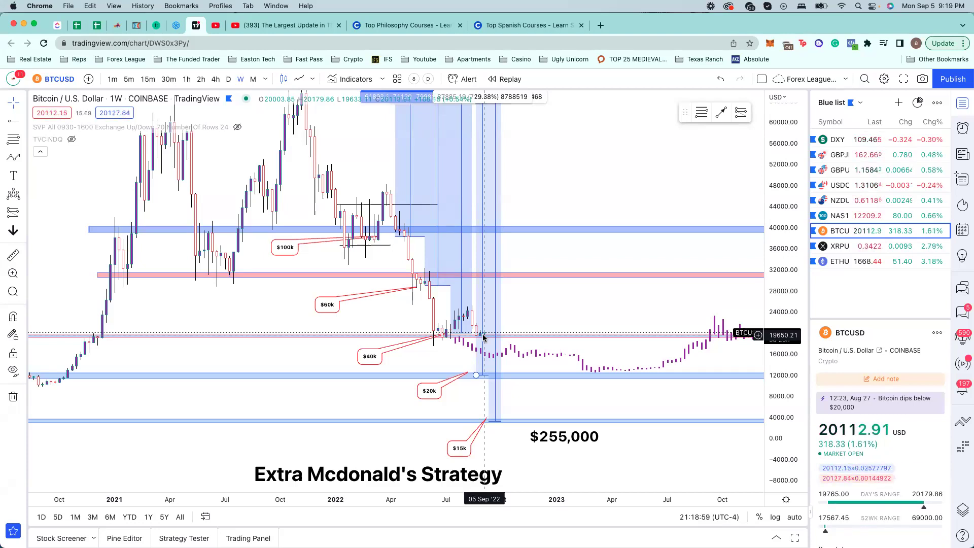
pyautogui.moveTo(483, 337); pyautogui.dragTo(532, 387)
pyautogui.scroll(-5, 532, 387)
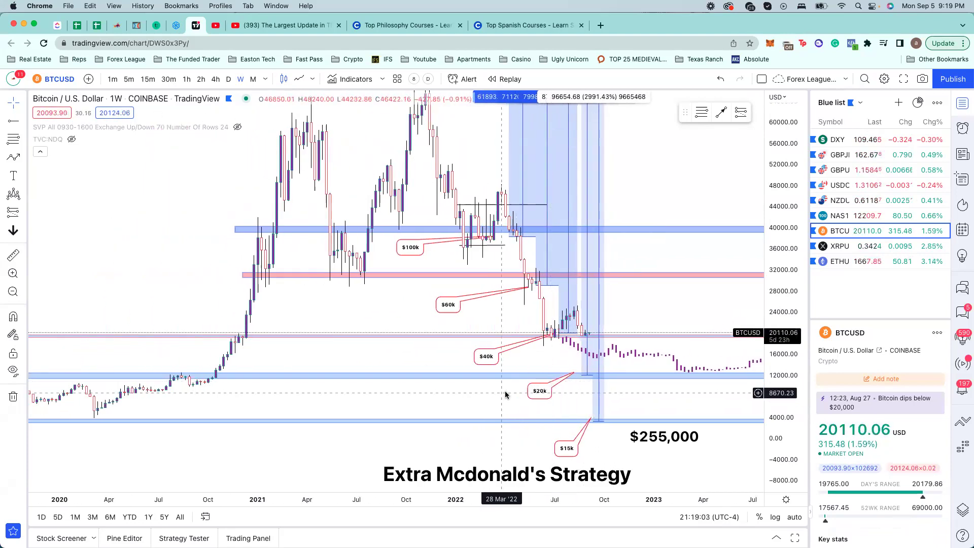
pyautogui.scroll(-2, 440, 393)
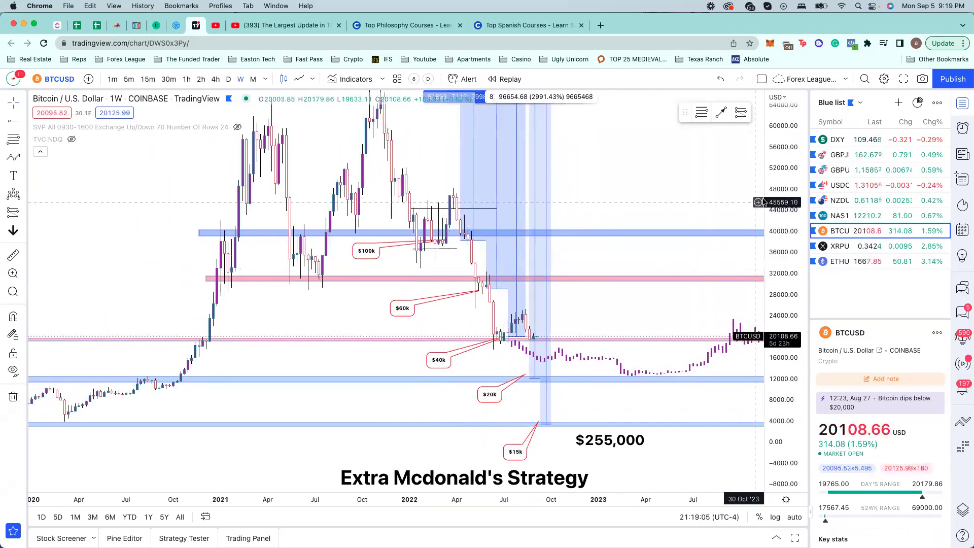
pyautogui.moveTo(712, 207); pyautogui.dragTo(674, 237)
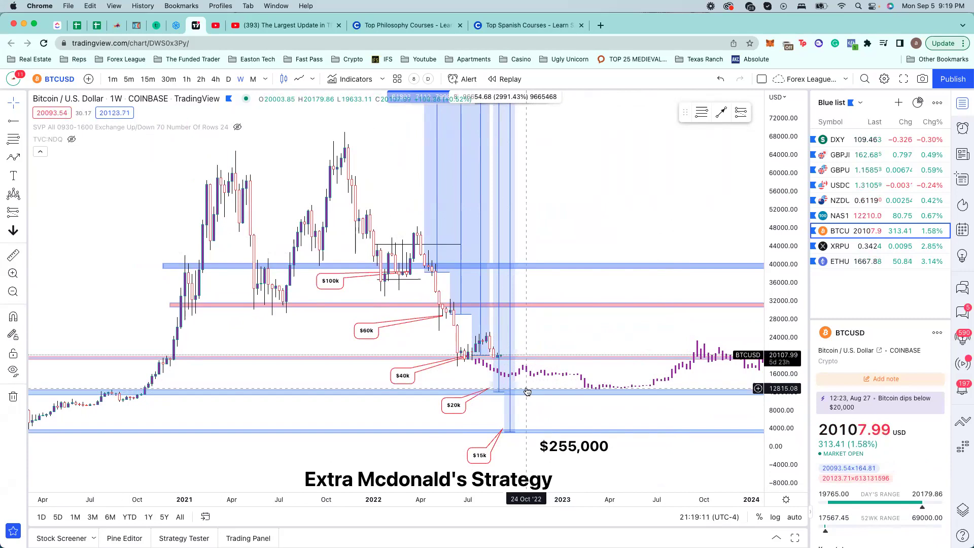
pyautogui.scroll(-5, 559, 381)
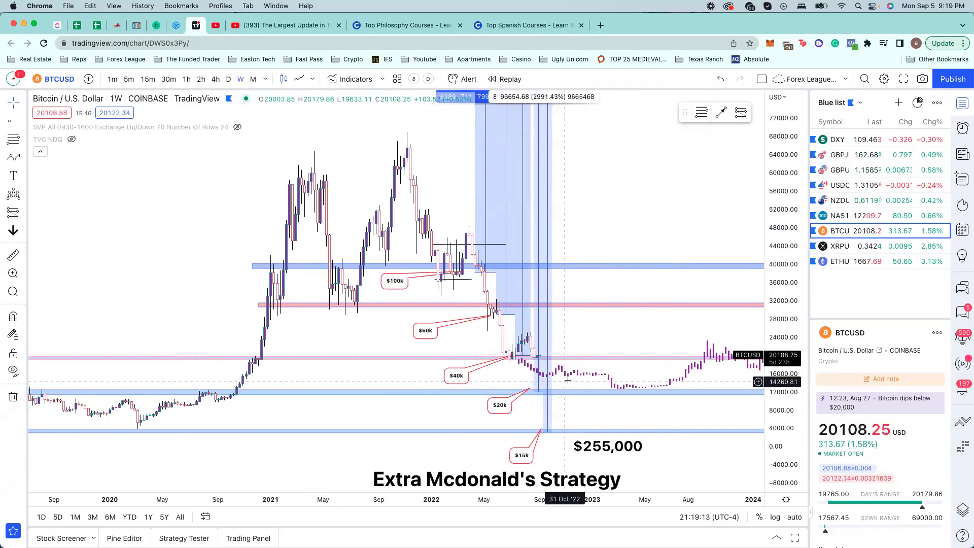
pyautogui.scroll(-3, 592, 380)
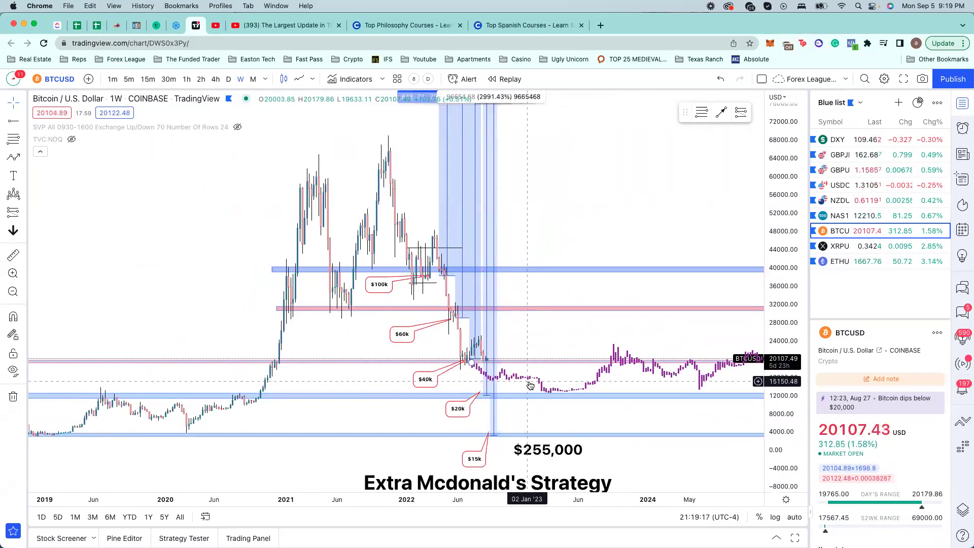
pyautogui.scroll(-4, 646, 372)
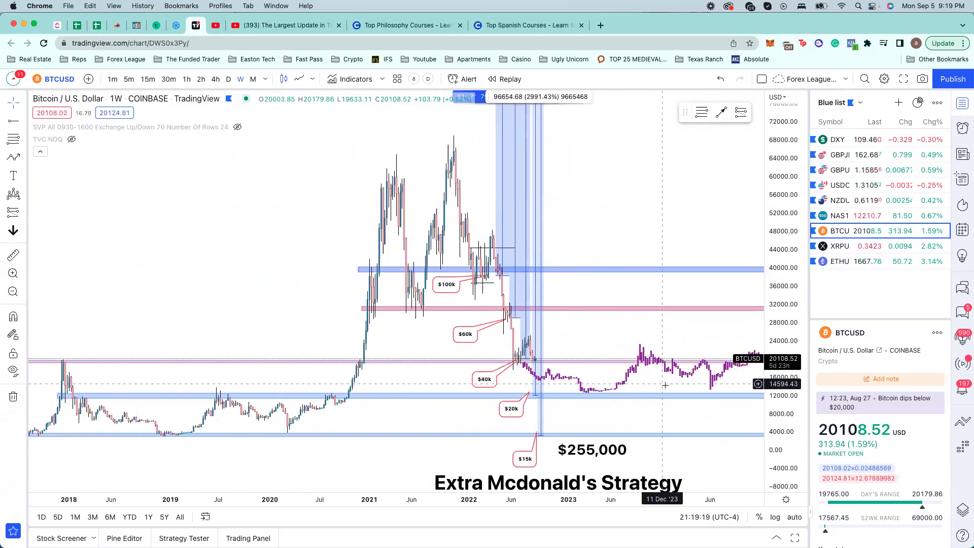
# - Measure the duration of the projected BTCUSD sideways phase from early July 2022 to about February 2025
pyautogui.scroll(-1, 558, 366)
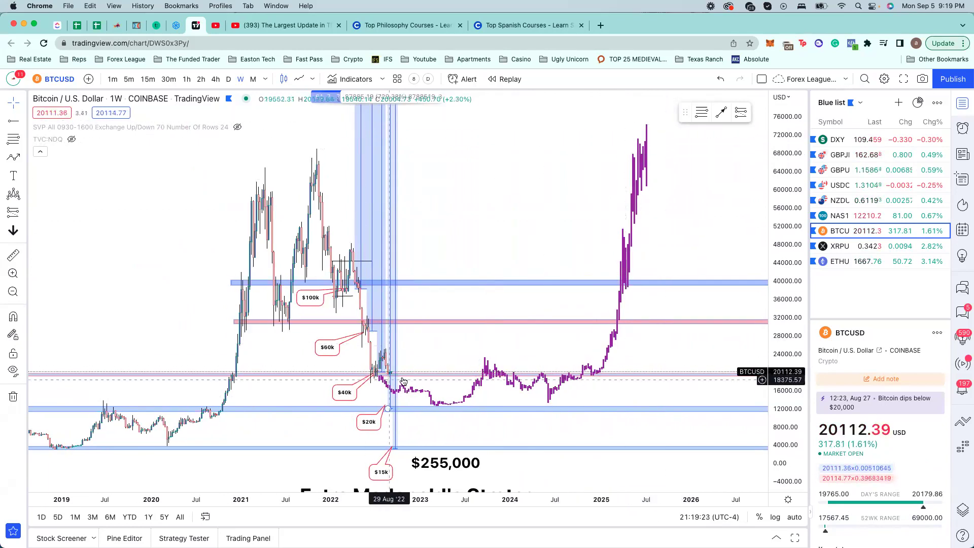
pyautogui.keyDown('shift'); pyautogui.click(376, 384); pyautogui.keyUp('shift')
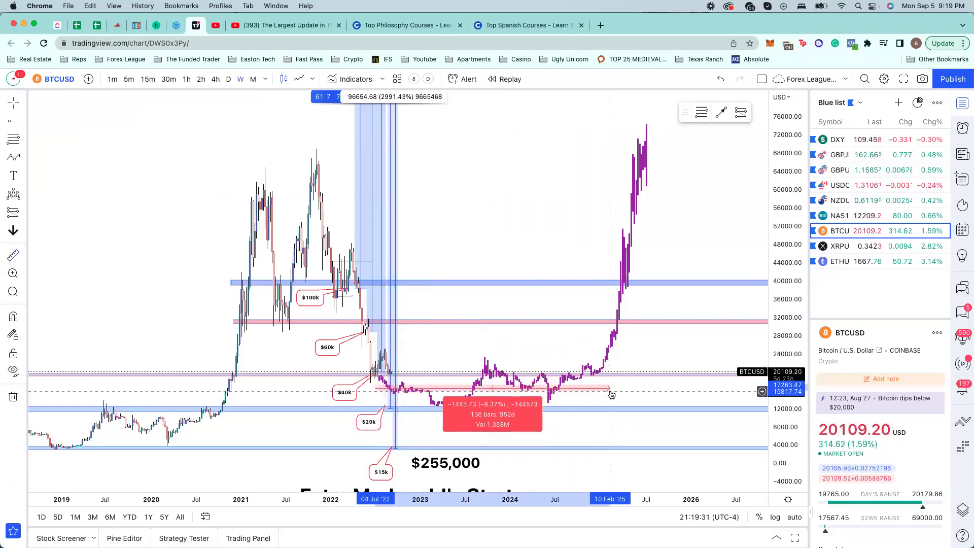
pyautogui.click(632, 387)
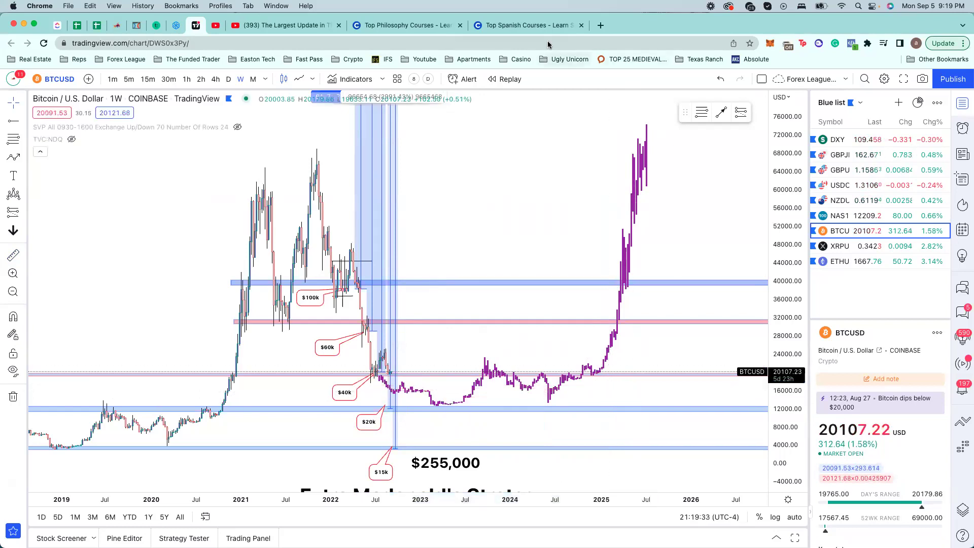
# - Measure the earlier BTCUSD sideways phase from late January 2018, at about 11,260, through late September 2020
pyautogui.hscroll(-5, 172, 431)
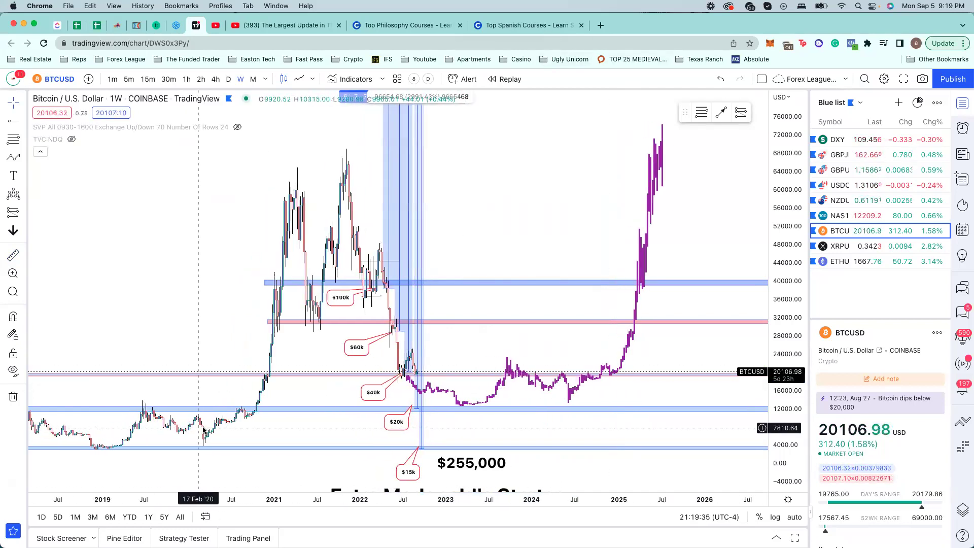
pyautogui.keyDown('shift'); pyautogui.click(121, 415); pyautogui.keyUp('shift')
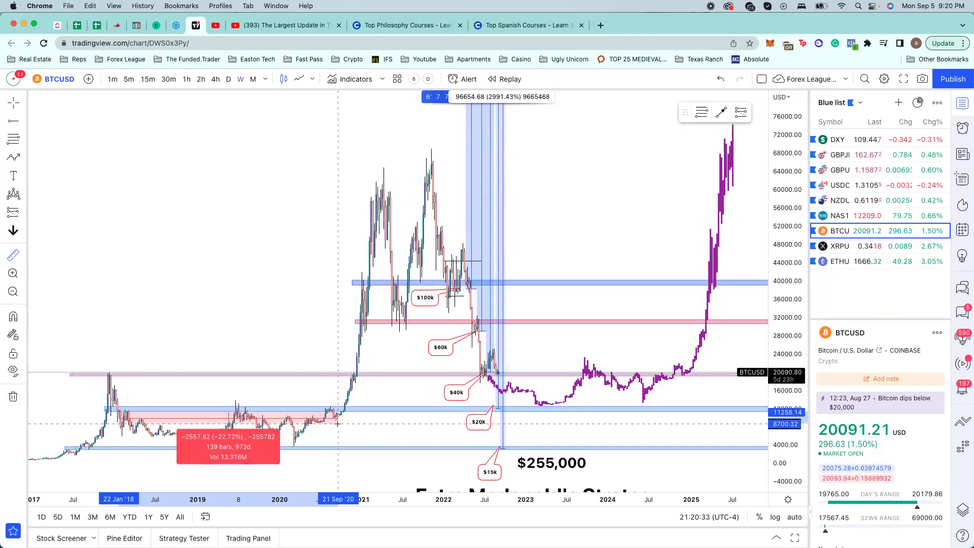
pyautogui.moveTo(337, 423); pyautogui.dragTo(731, 484)
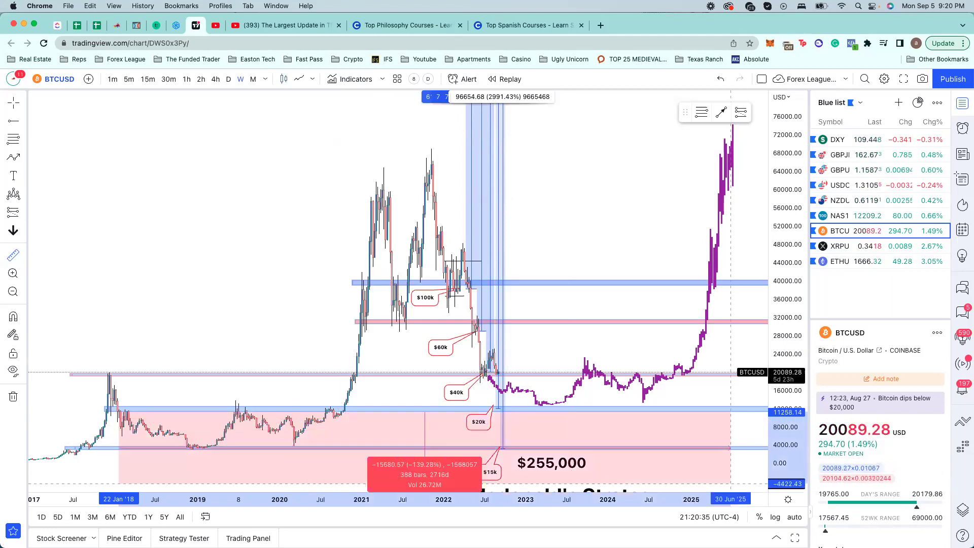